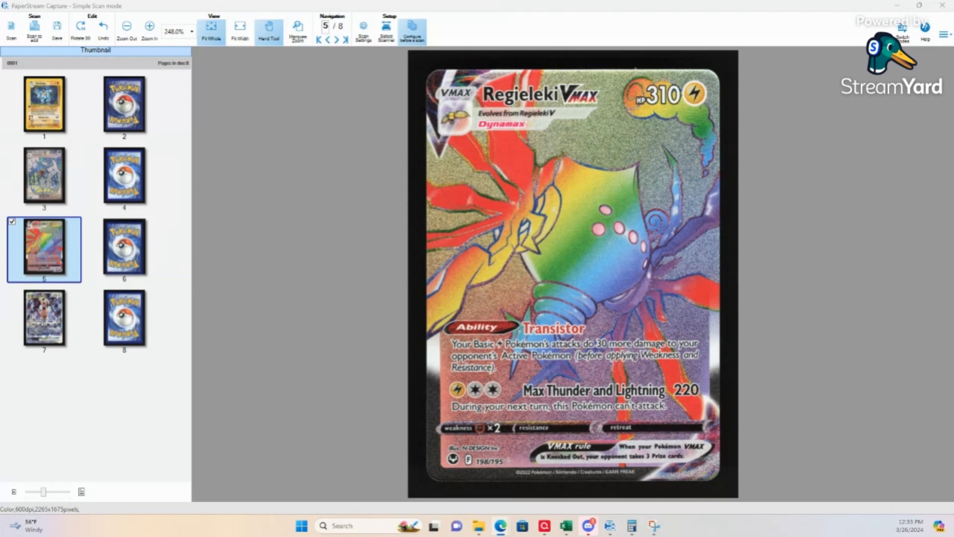
Step: Inspect the front and back scans of the last Pokémon cards, pages 6 to 8, for scan quality
left_click(133, 254)
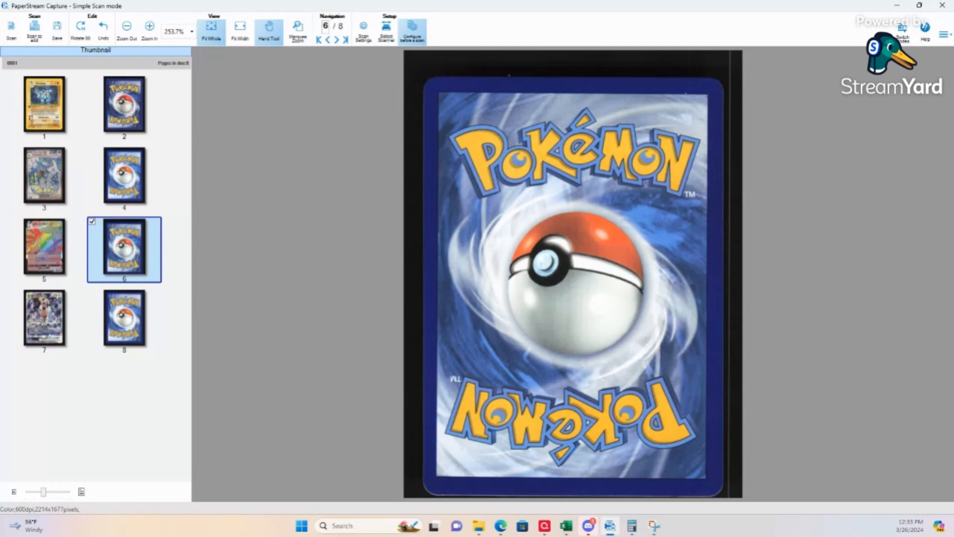
key("alt+Tab")
left_click(47, 245)
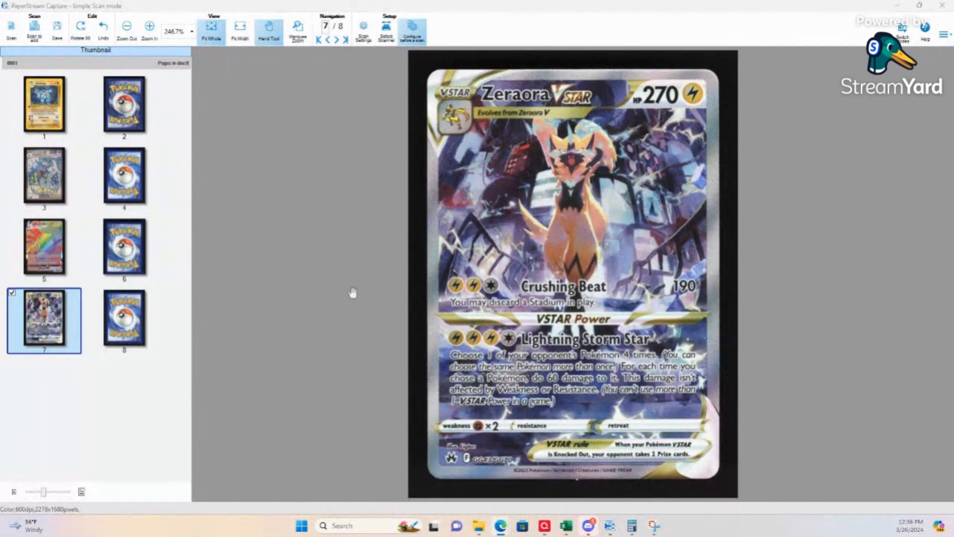
left_click(122, 326)
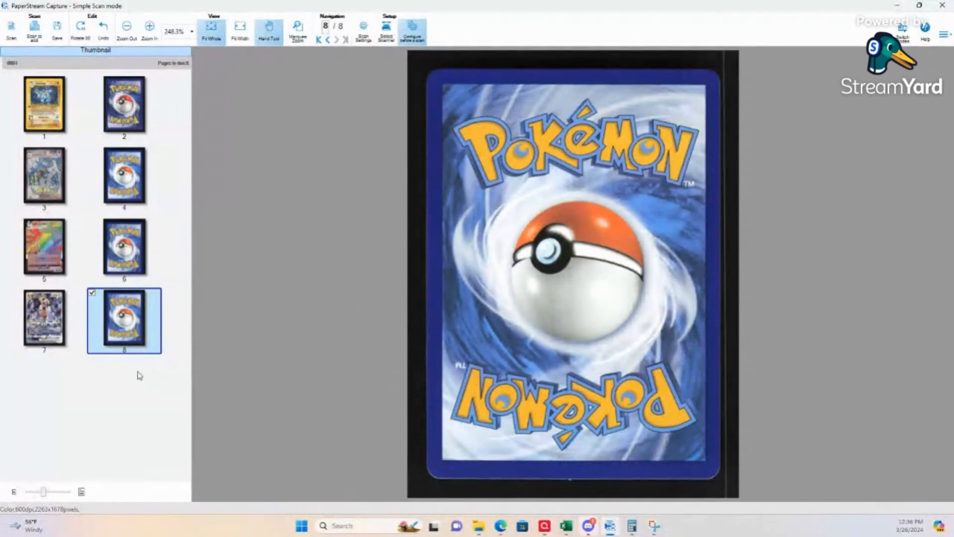
left_click(53, 316)
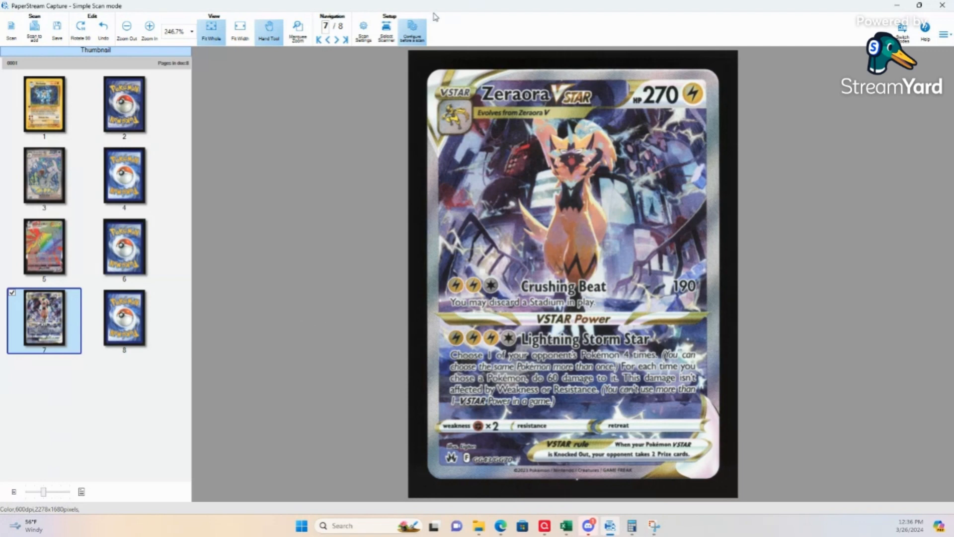
Step: Save the scanned card pages as JPEG files in the Imports folder under Sports Trading Cards
left_click(58, 32)
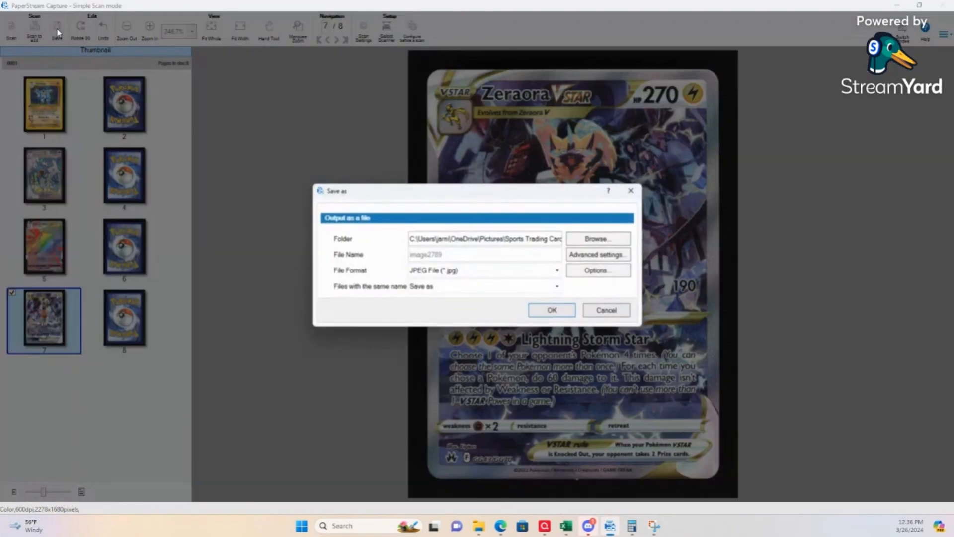
left_click(596, 241)
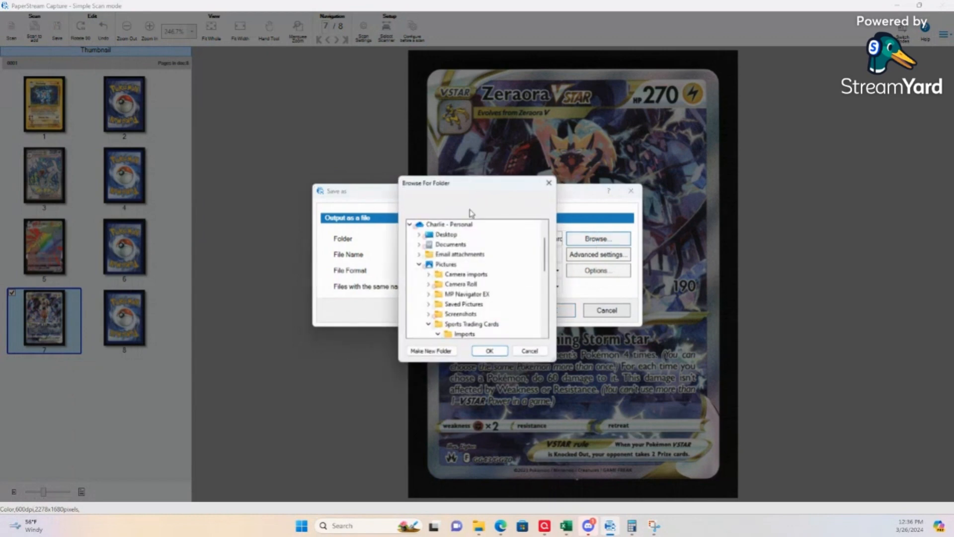
scroll(469, 289, "down", 3)
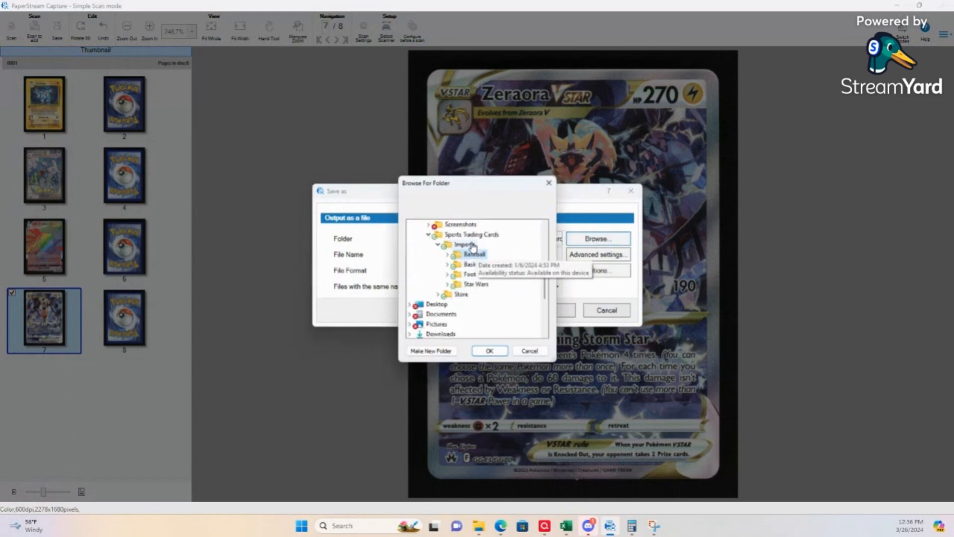
left_click(470, 245)
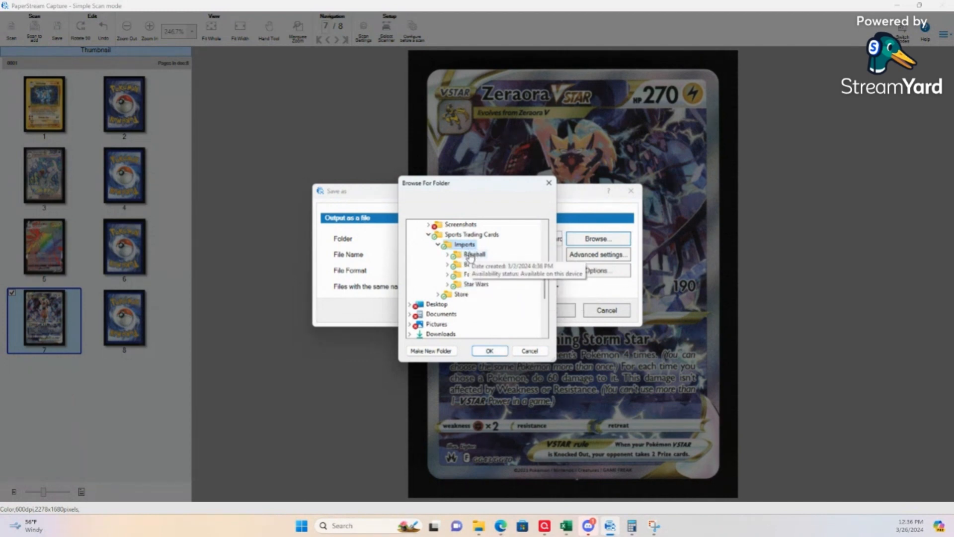
left_click(489, 351)
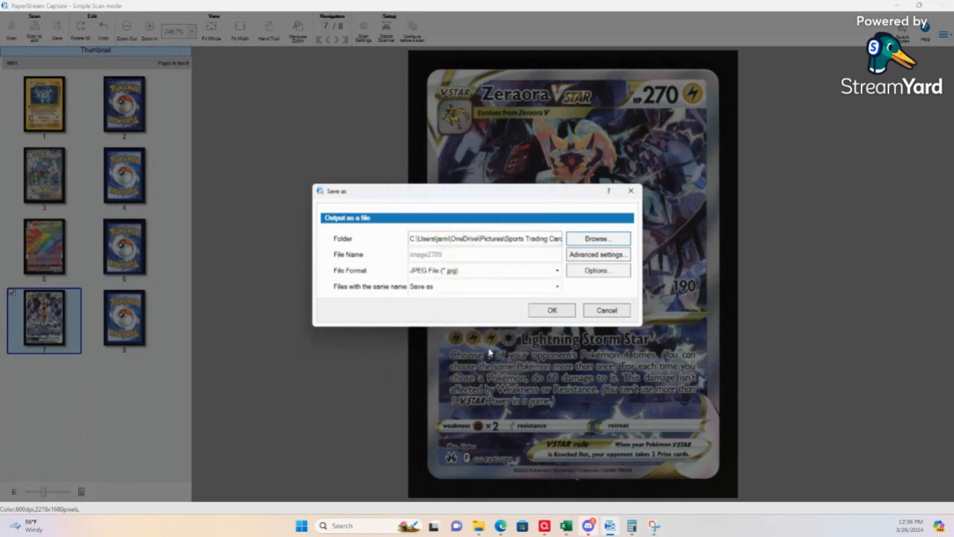
left_click(563, 310)
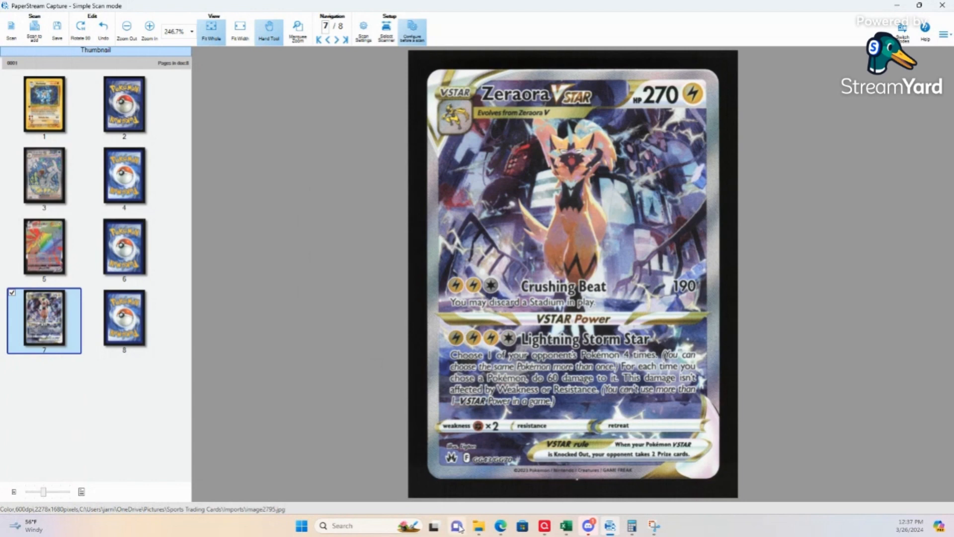
Step: Open the Imports folder in File Explorer and page through the saved card images from image2789 to image2796
left_click(478, 525)
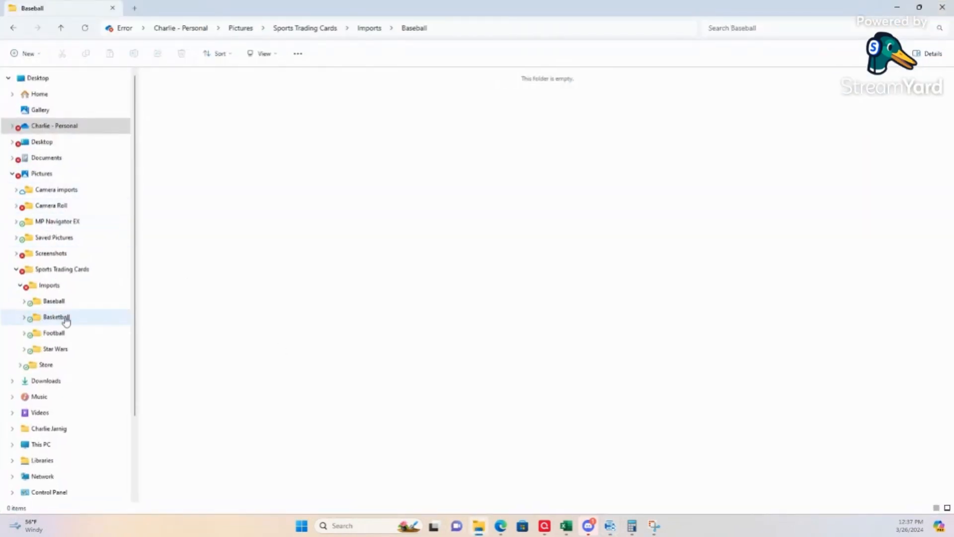
left_click(49, 285)
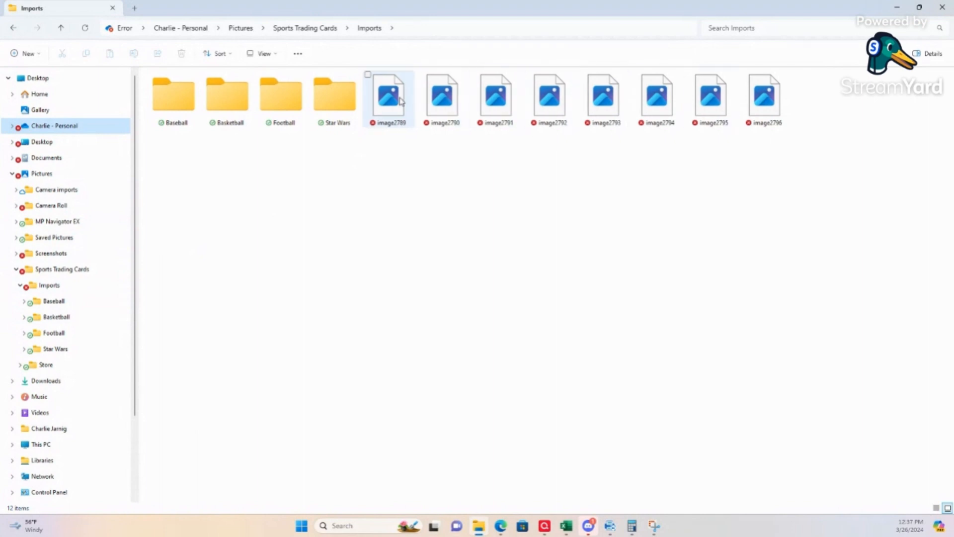
mouse_move(401, 101)
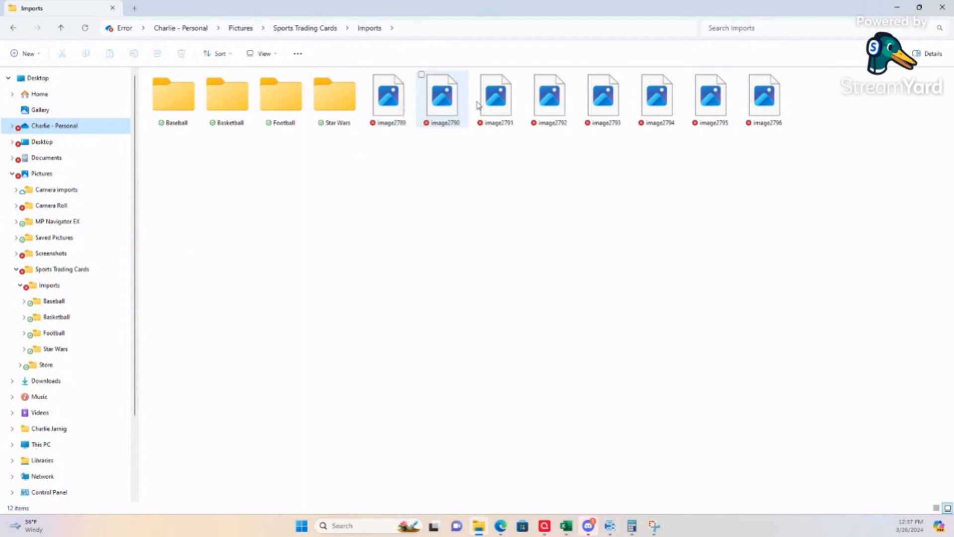
double_click(413, 104)
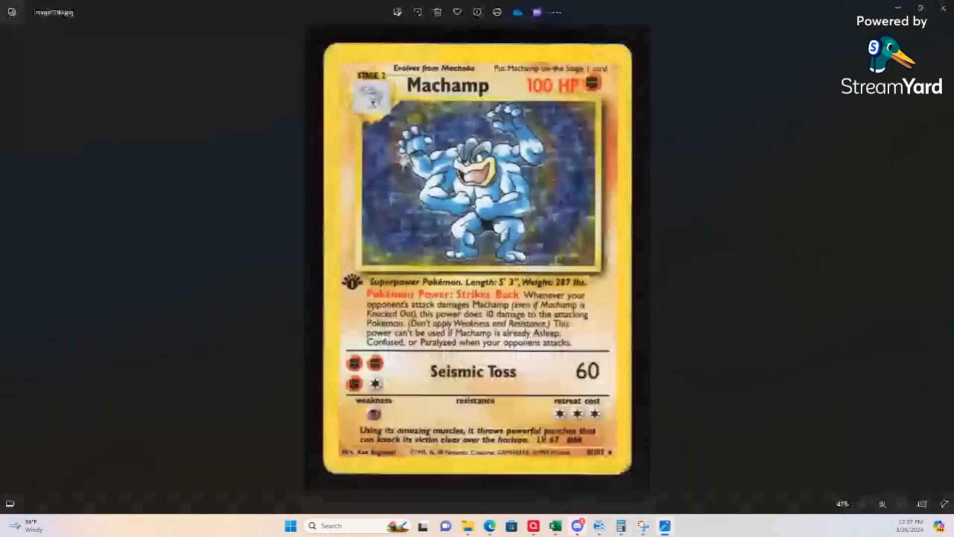
left_click(946, 259)
left_click(946, 259)
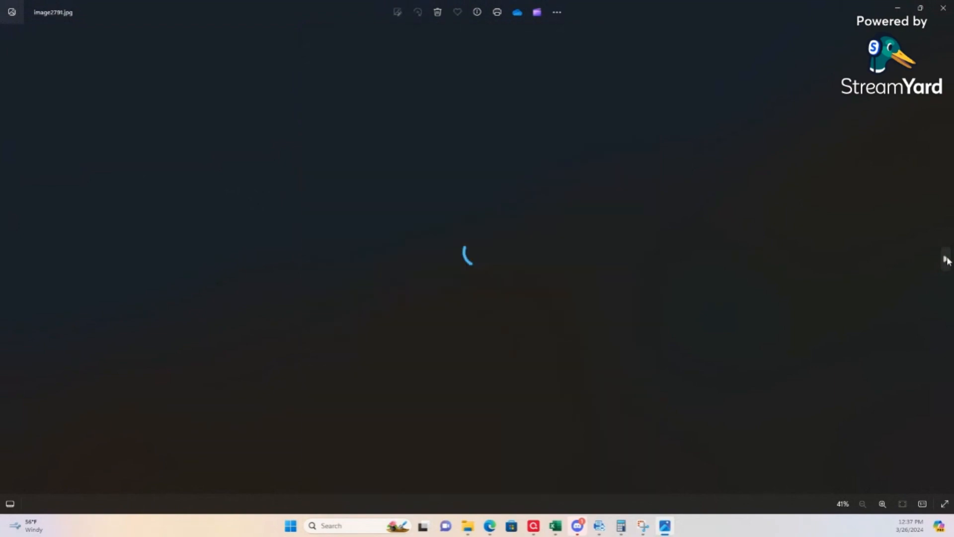
left_click(946, 259)
left_click(946, 259)
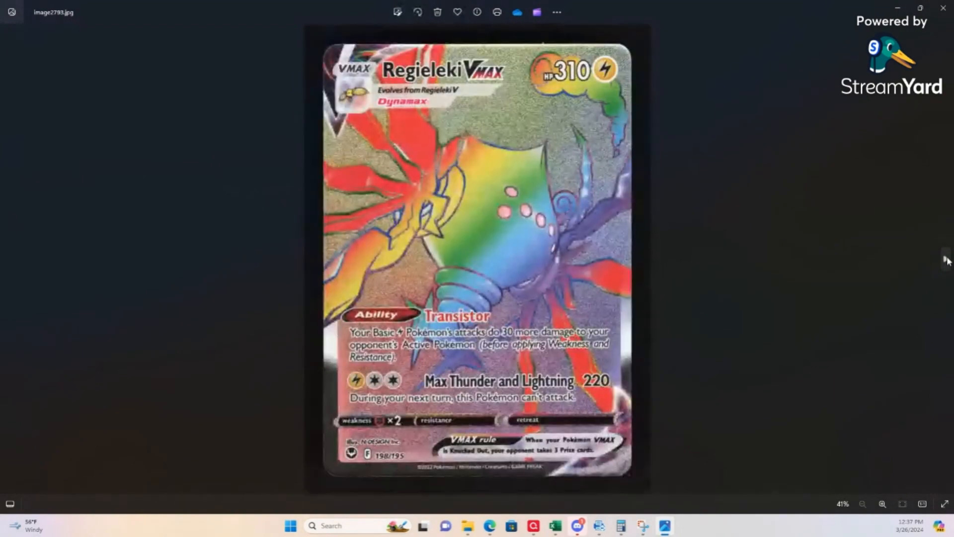
left_click(946, 259)
left_click(946, 259)
left_click(946, 259)
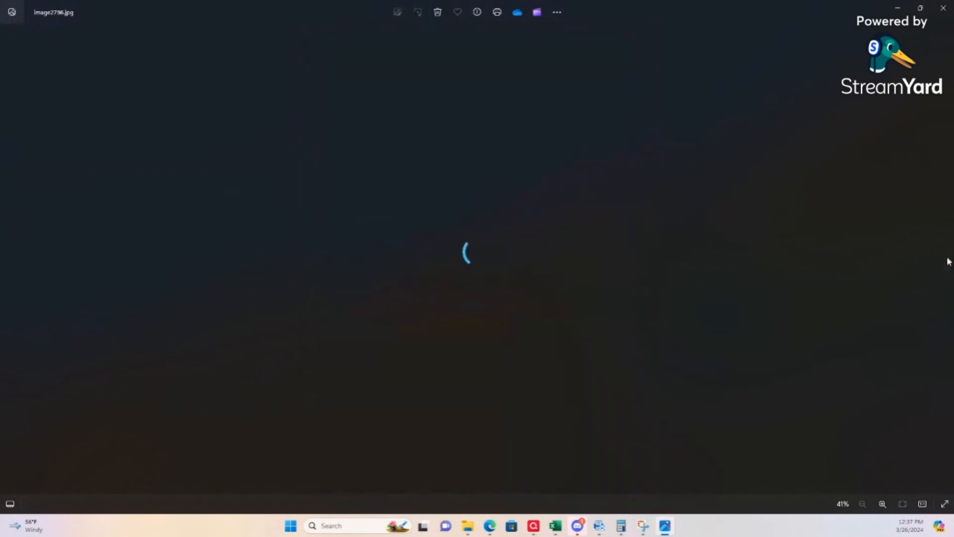
left_click(943, 8)
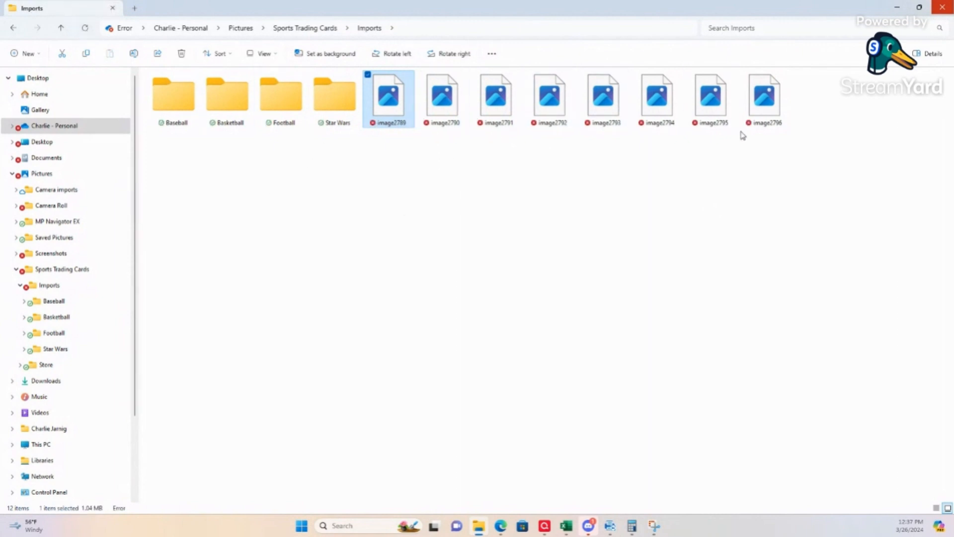
left_click(898, 9)
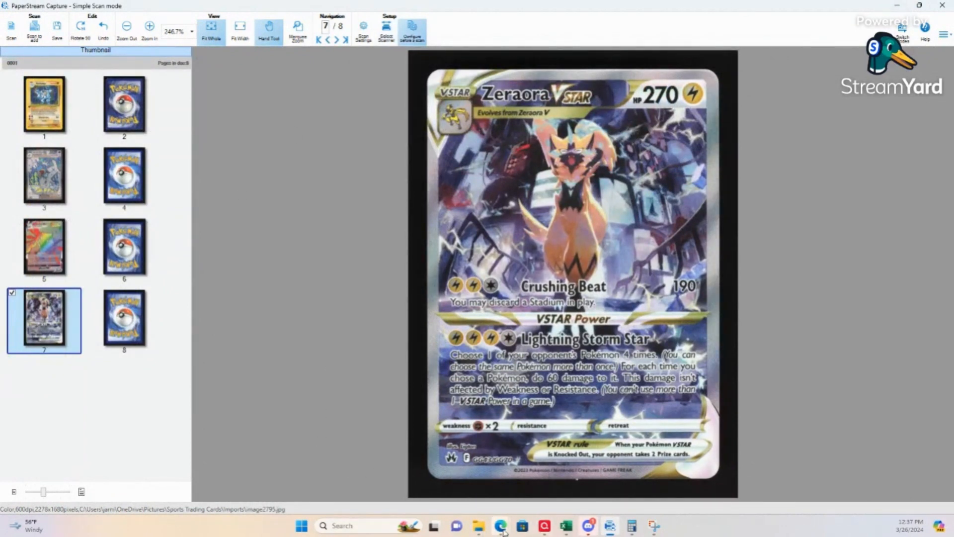
Step: Switch to Card Dealer Pro in the browser and move the Imports folder window onto the other display
mouse_move(503, 531)
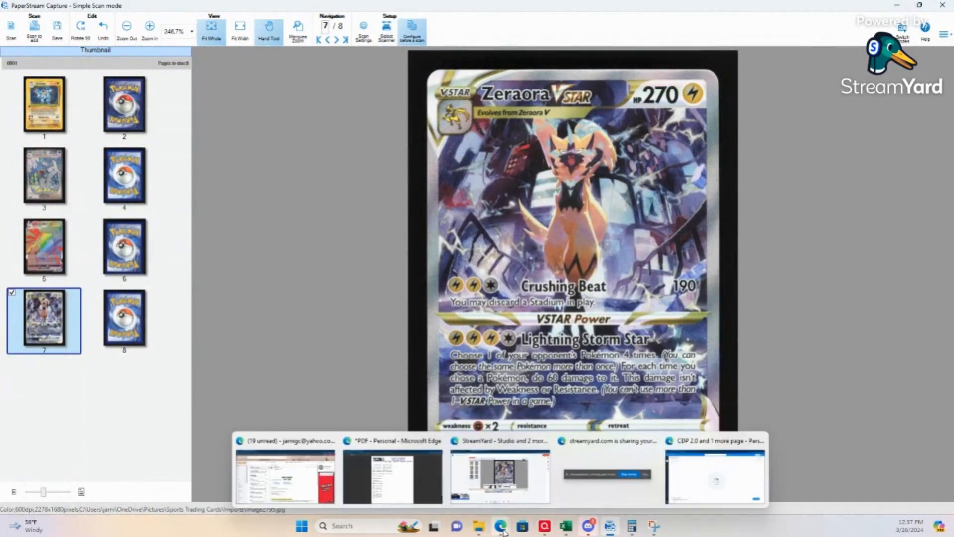
left_click(716, 474)
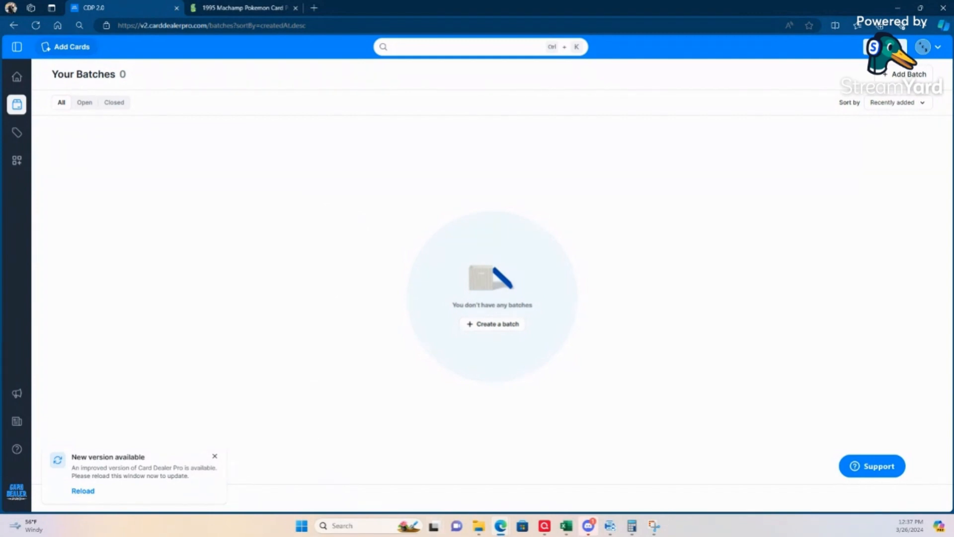
key("alt+Tab")
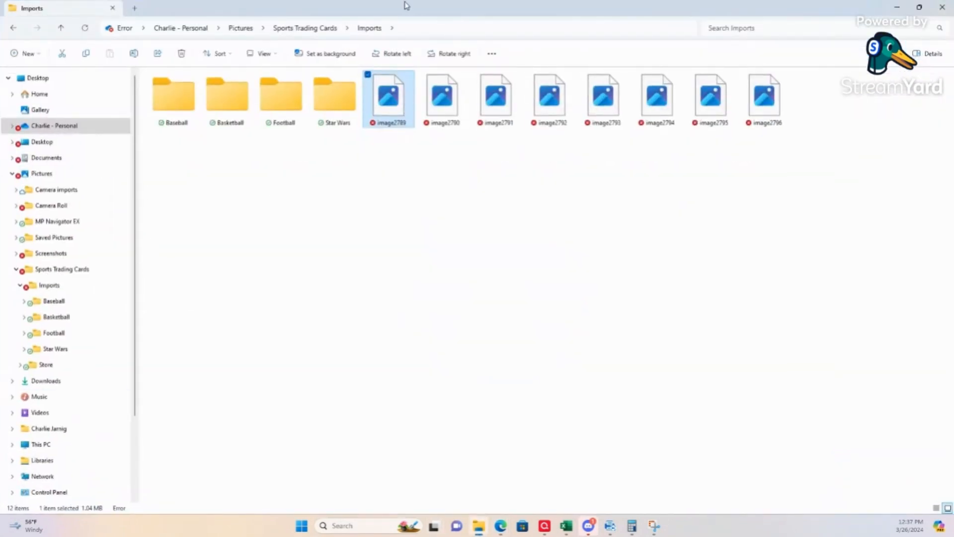
left_click_drag(391, 4, 0, 94)
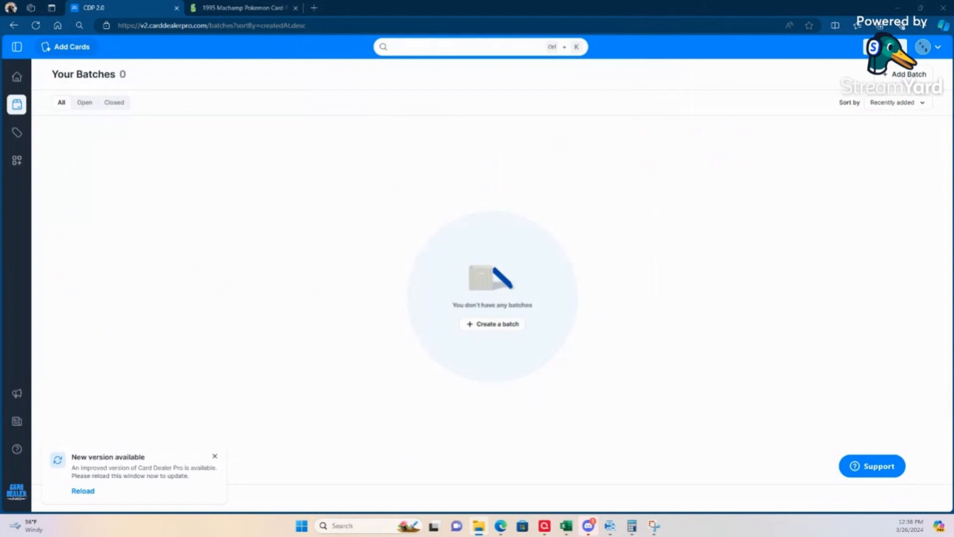
key("alt+Tab")
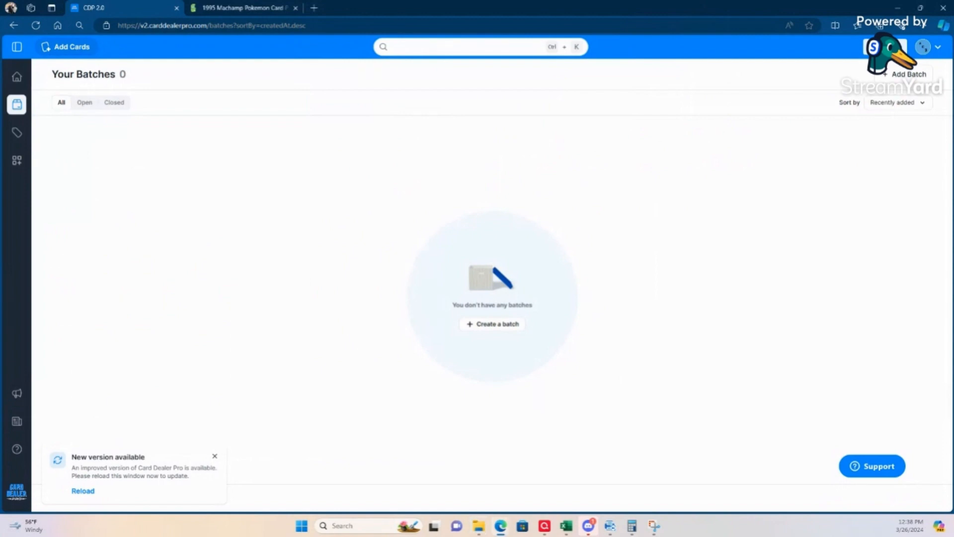
Step: Switch to the eBay Codes workbook in Excel and copy the ID# of the Entertainment category
key("alt+Tab")
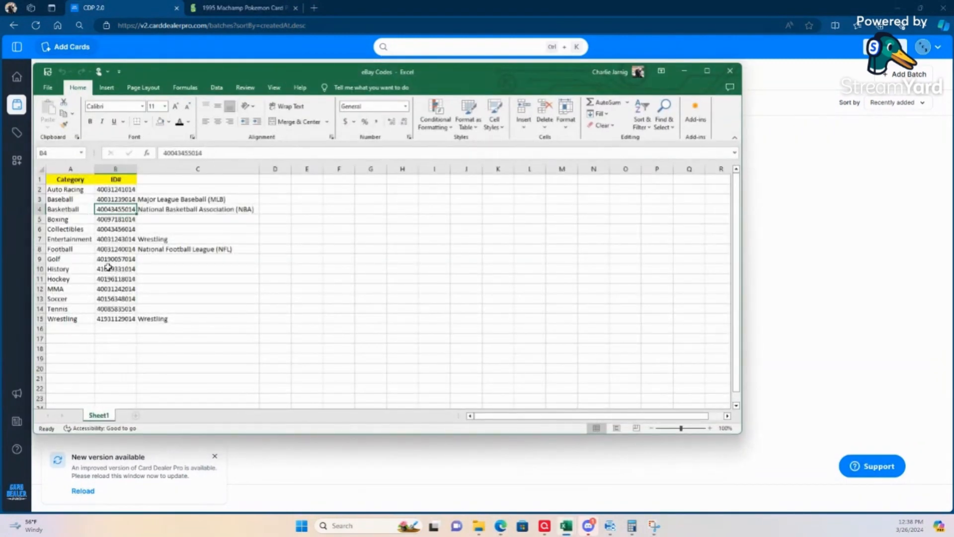
left_click(114, 238)
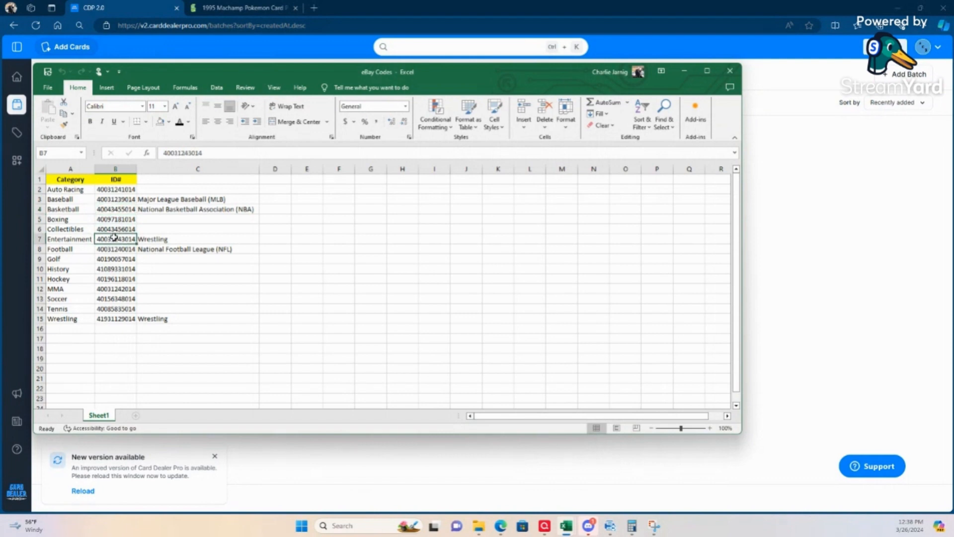
right_click(114, 237)
left_click(150, 273)
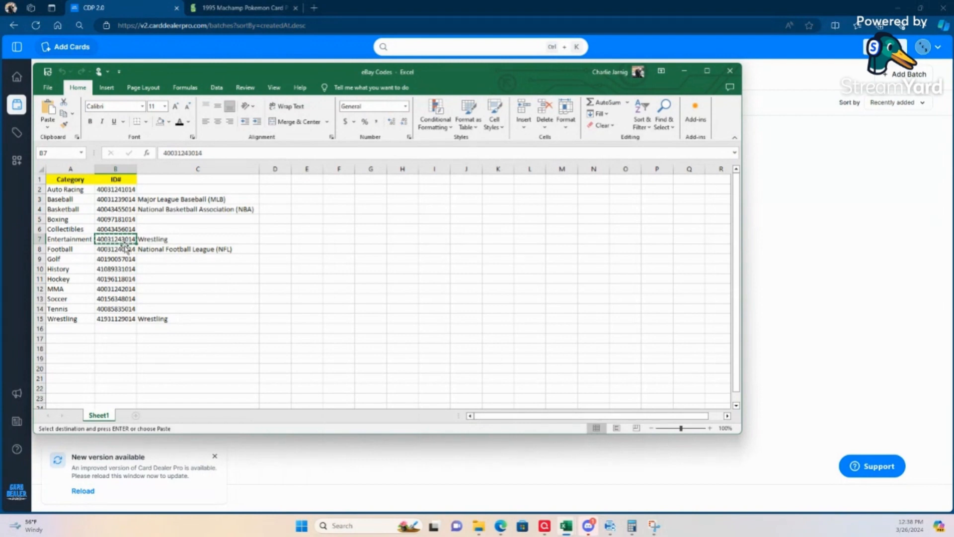
left_click(128, 7)
left_click(17, 160)
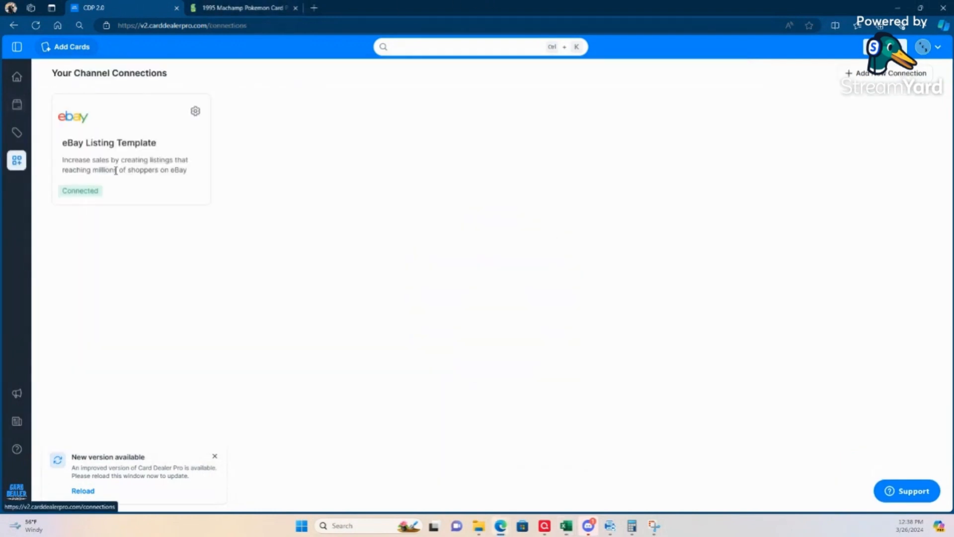
left_click(195, 113)
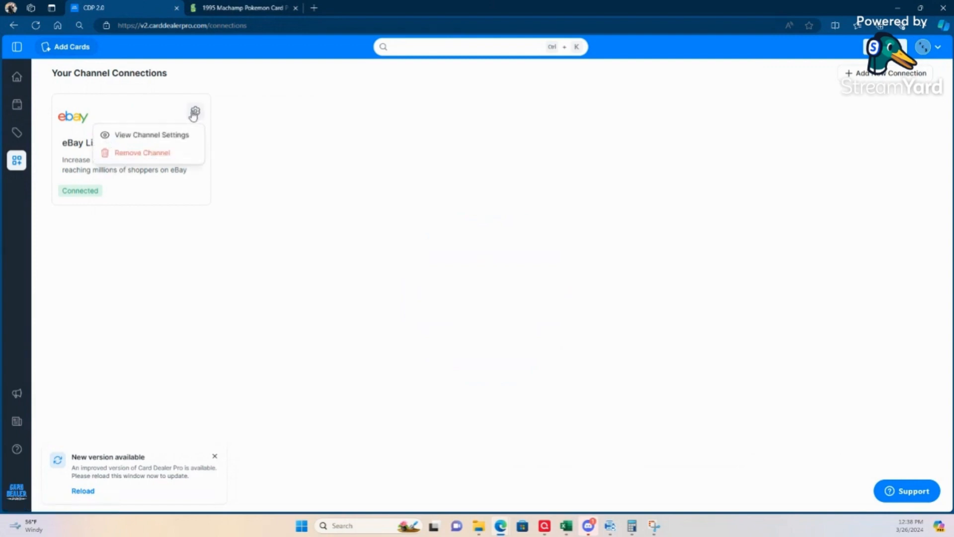
left_click(157, 134)
left_click(268, 143)
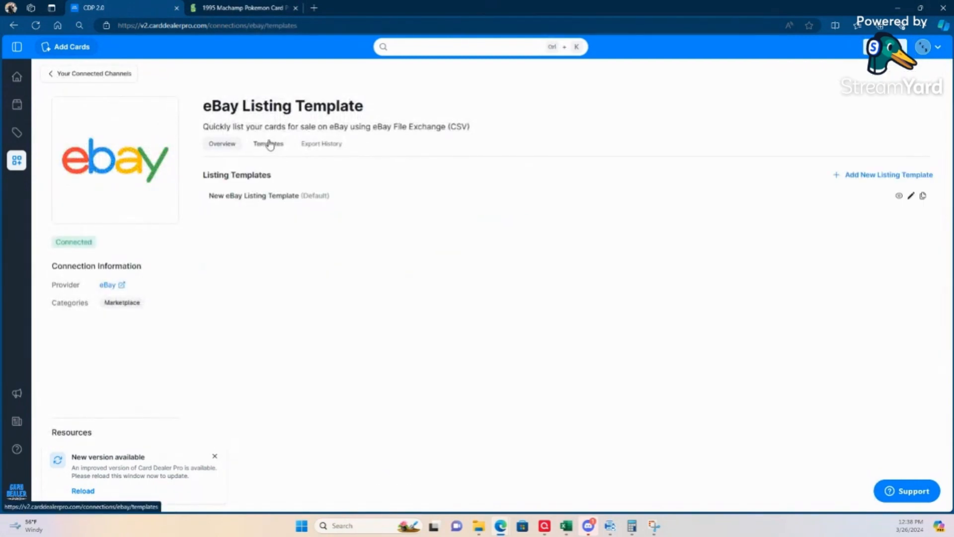
left_click(911, 196)
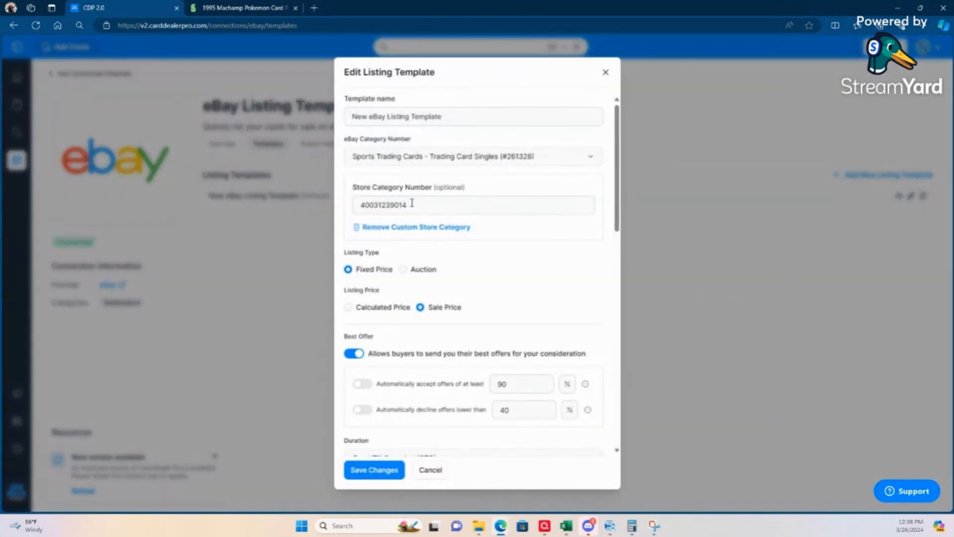
double_click(391, 205)
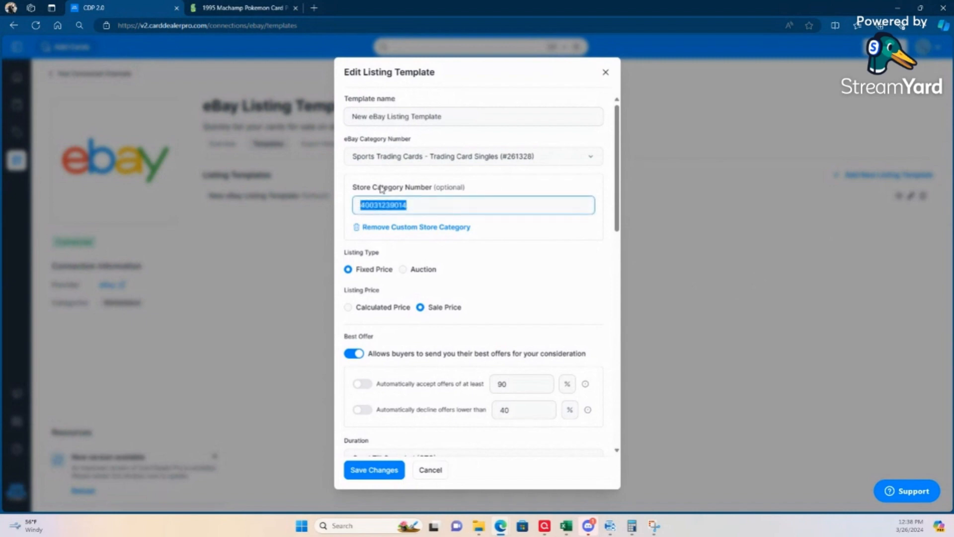
key("ctrl+v")
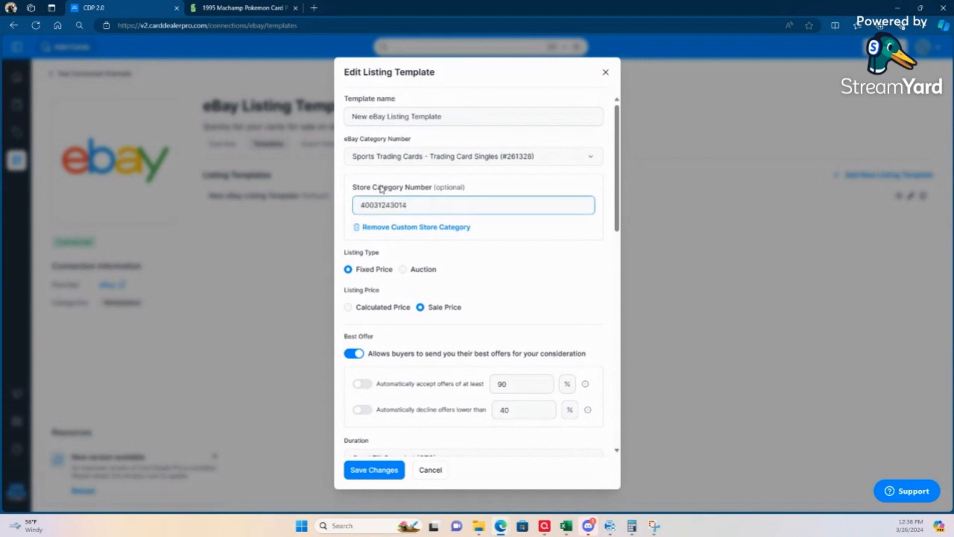
left_click(575, 272)
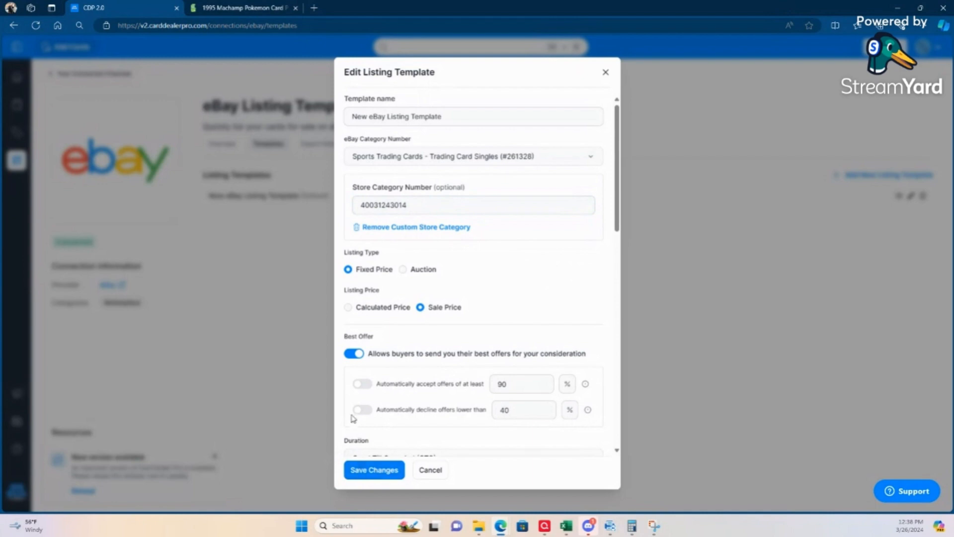
Step: Enable automatic acceptance of offers of at least 90% and automatic decline below 40%, and save the listing template
left_click(362, 384)
left_click(363, 410)
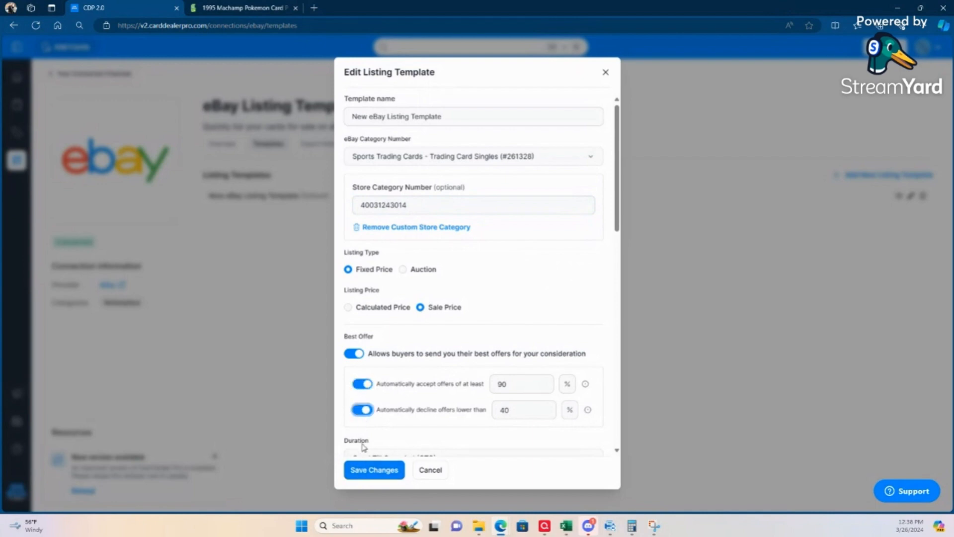
left_click(372, 470)
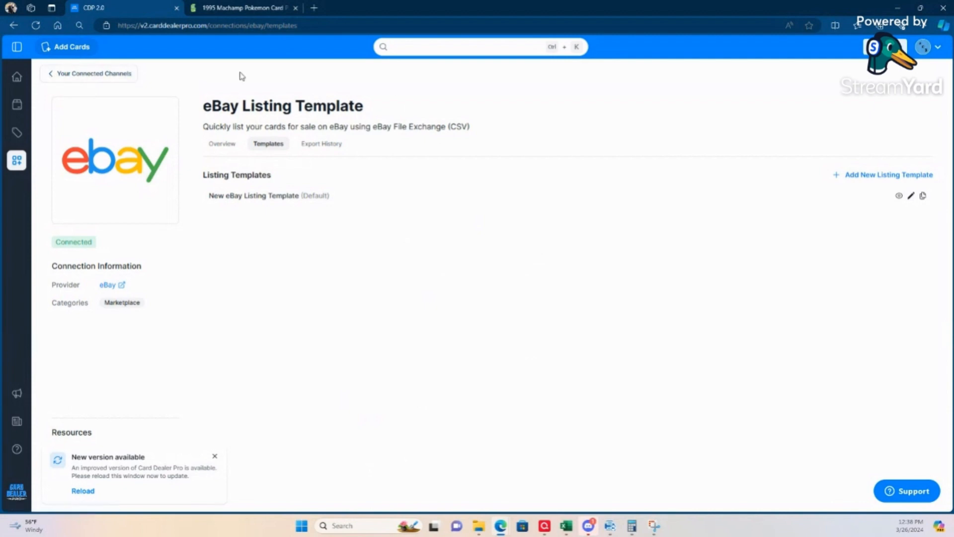
left_click(83, 80)
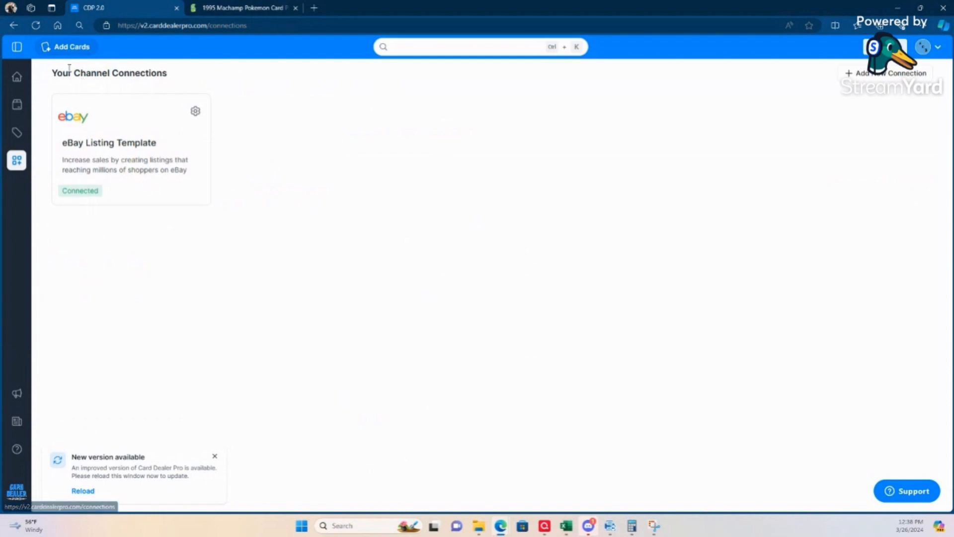
left_click(17, 105)
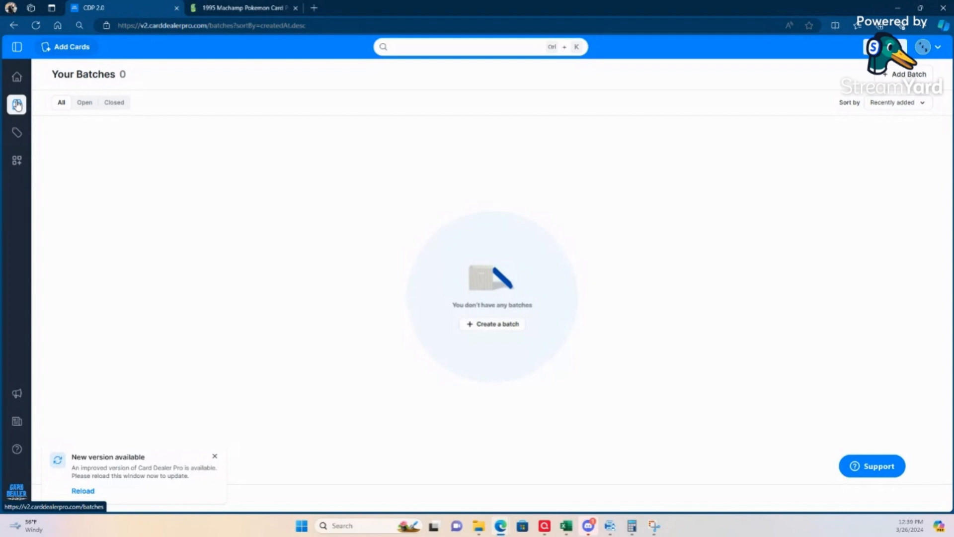
left_click(901, 81)
left_click(417, 185)
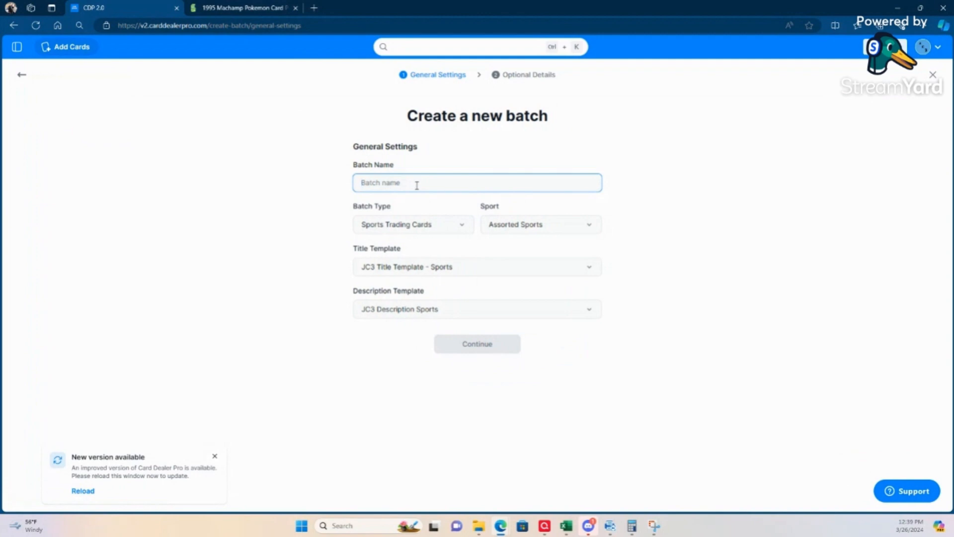
type("032624 1239")
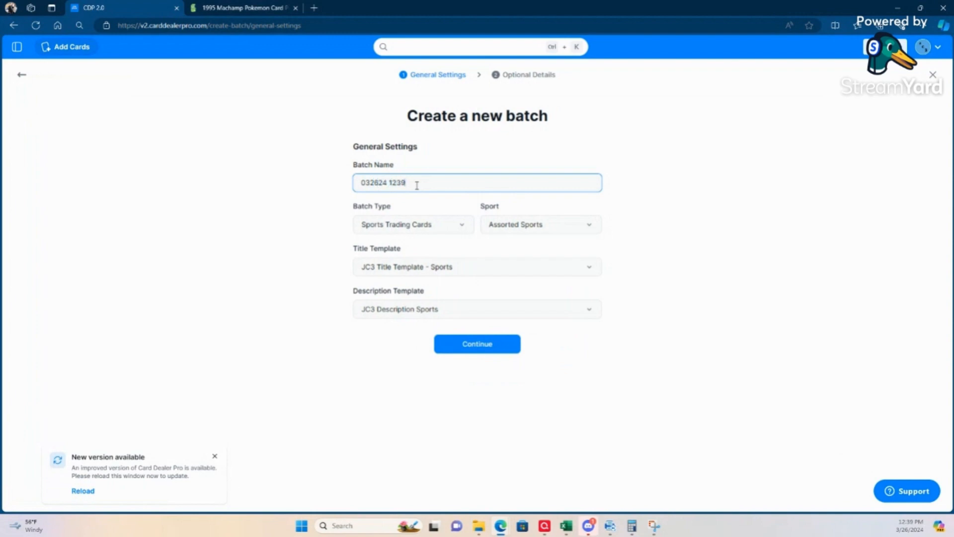
Step: Set the new batch's type to Trading Cards Games and its sport to Pokémon
left_click(454, 226)
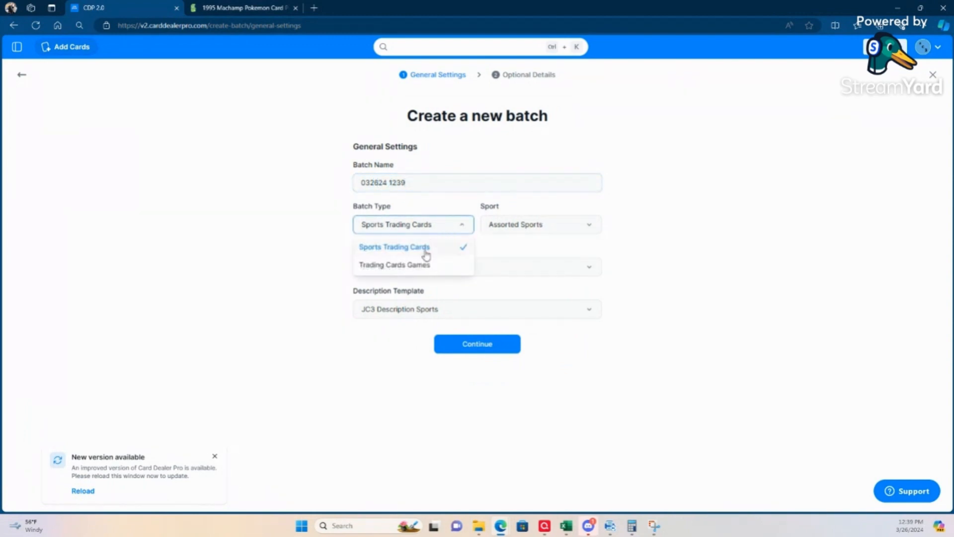
left_click(420, 265)
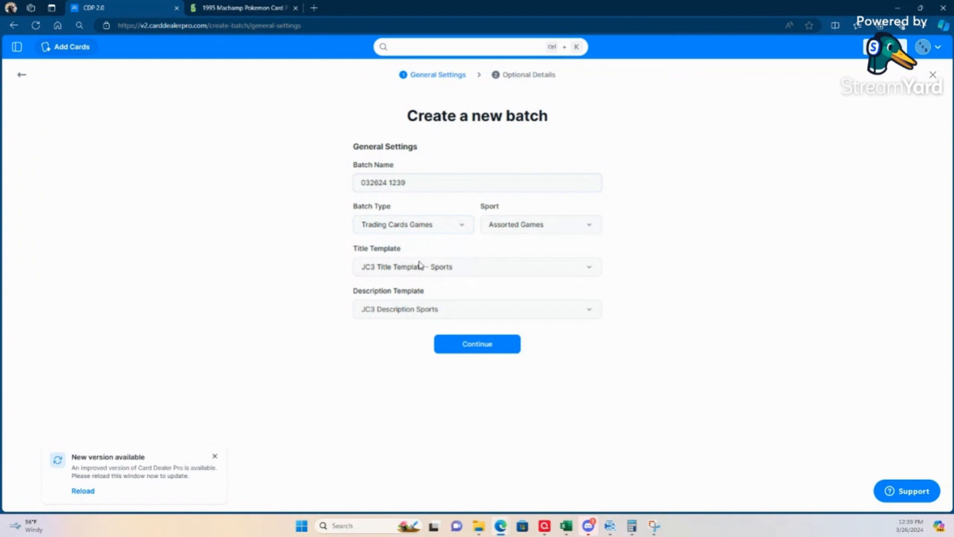
left_click(593, 231)
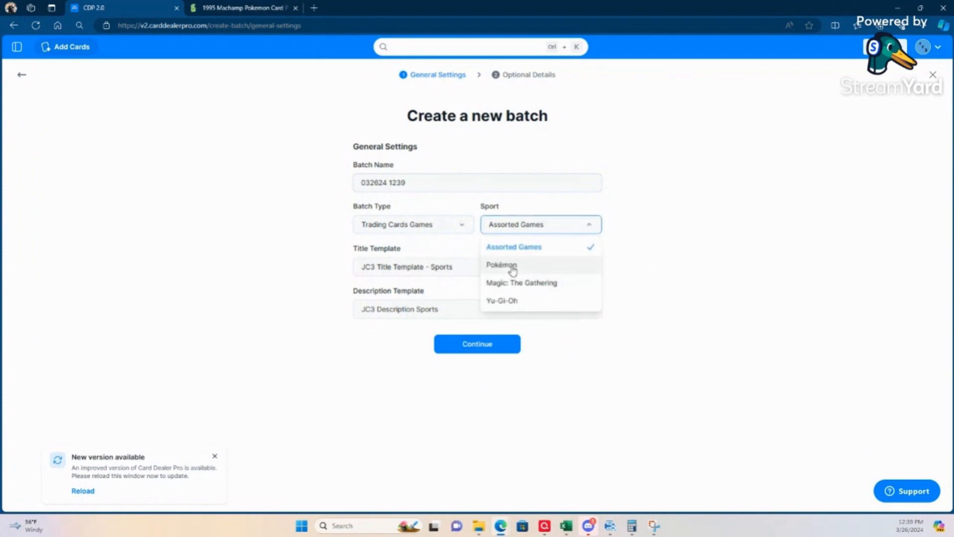
left_click(513, 269)
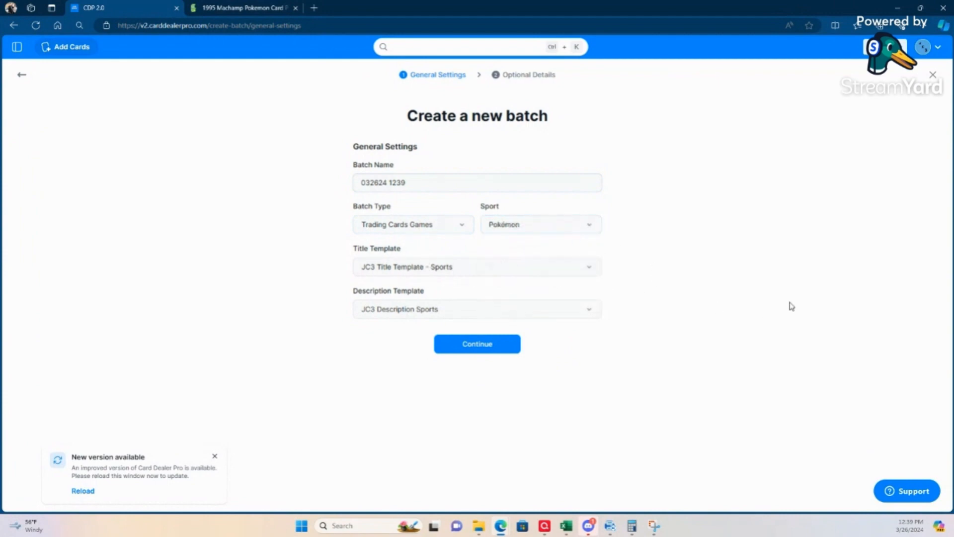
Step: Choose Default CDP Template for both the batch's title and description, dismiss the update notice and continue to the optional details
left_click(590, 267)
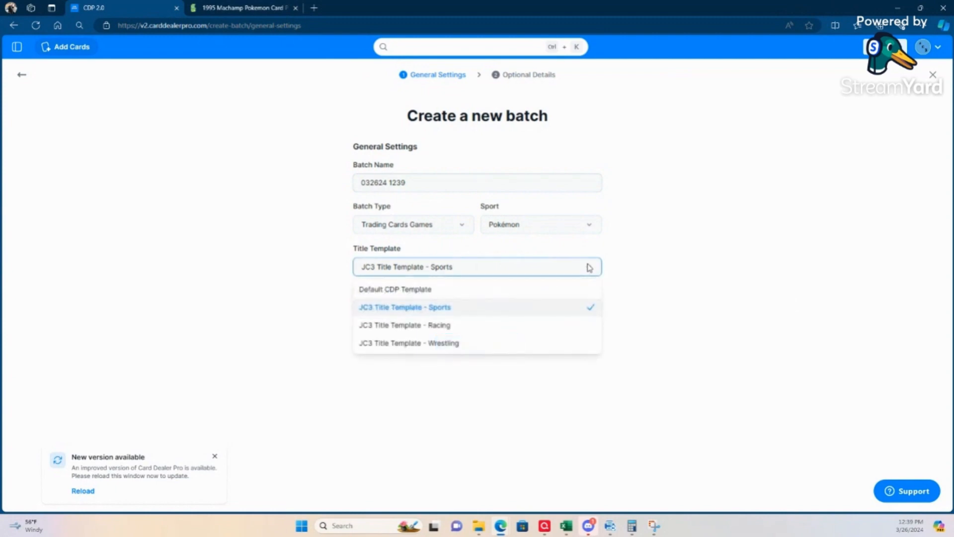
left_click(434, 290)
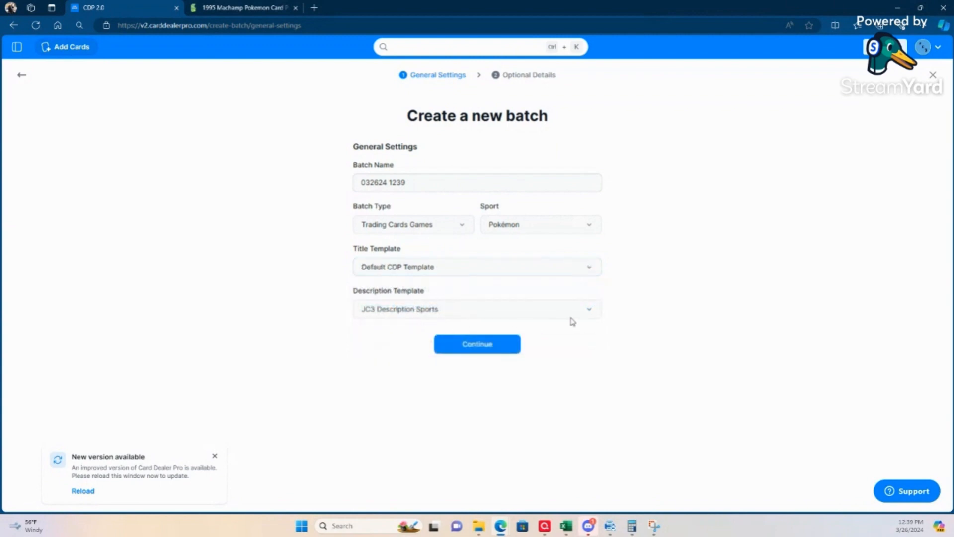
left_click(591, 312)
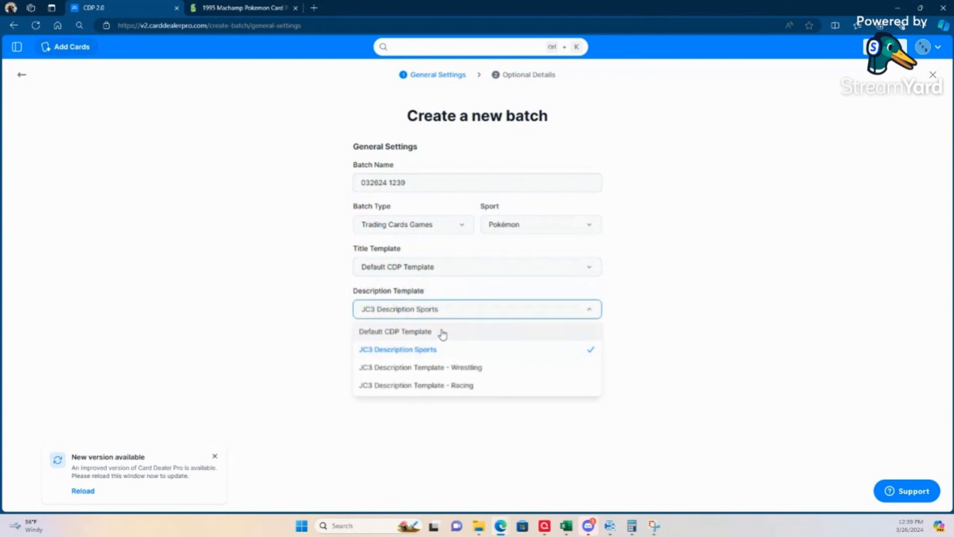
left_click(442, 333)
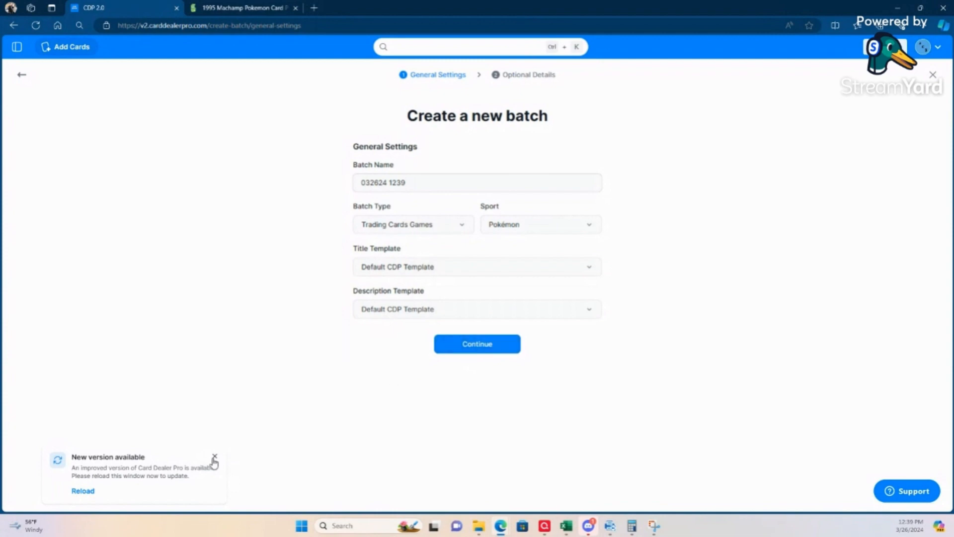
left_click(214, 458)
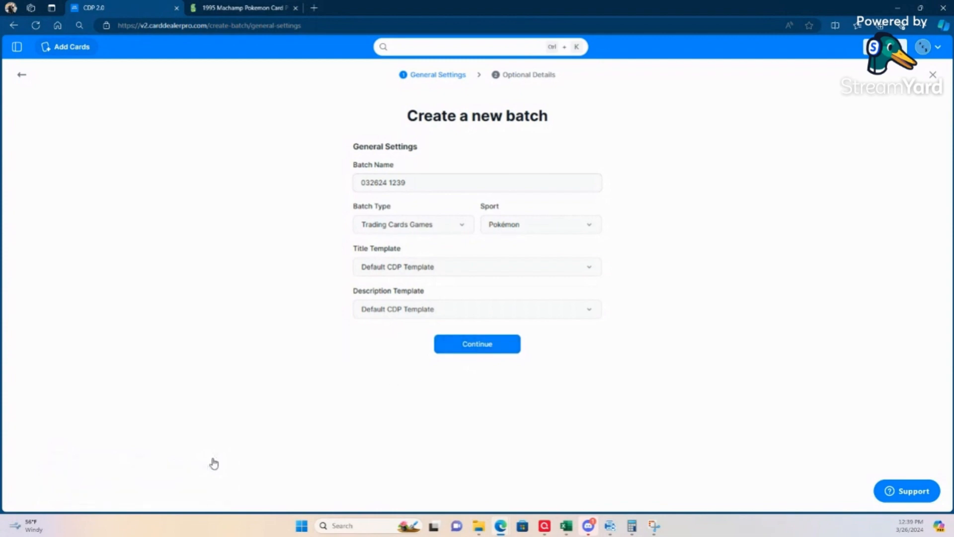
left_click(481, 353)
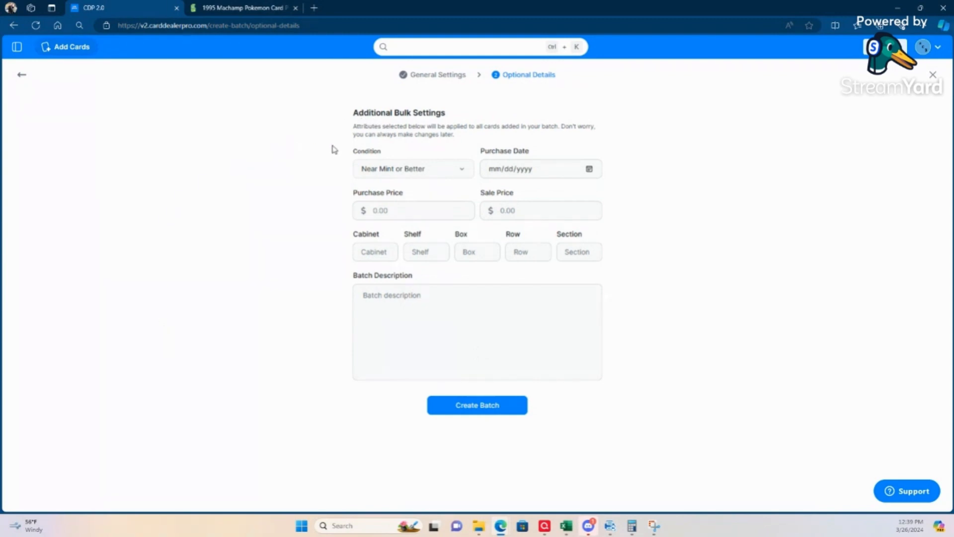
Step: Set the bulk sale price for all cards in the batch to $3.99
left_click(507, 207)
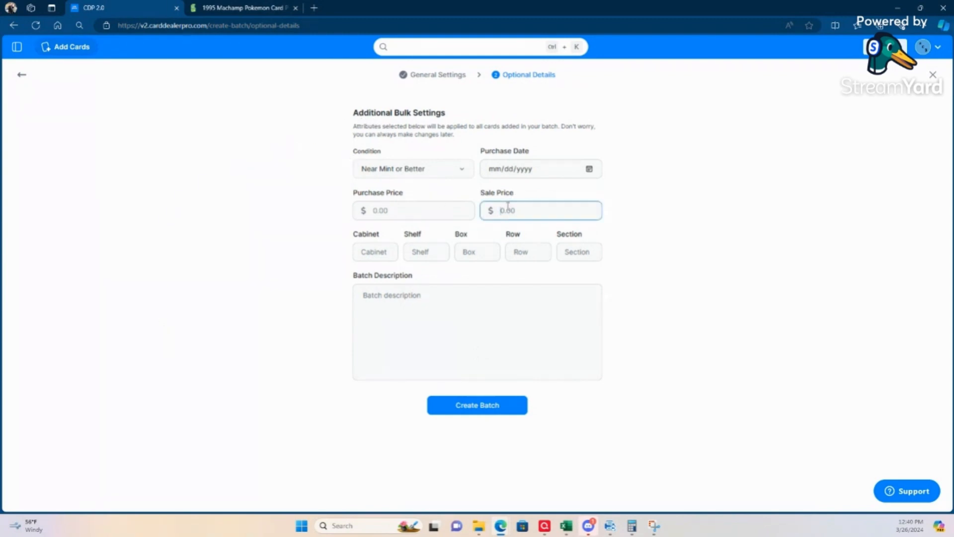
type("2.99")
key("BackSpace")
key("BackSpace")
type("3.99")
left_click(428, 328)
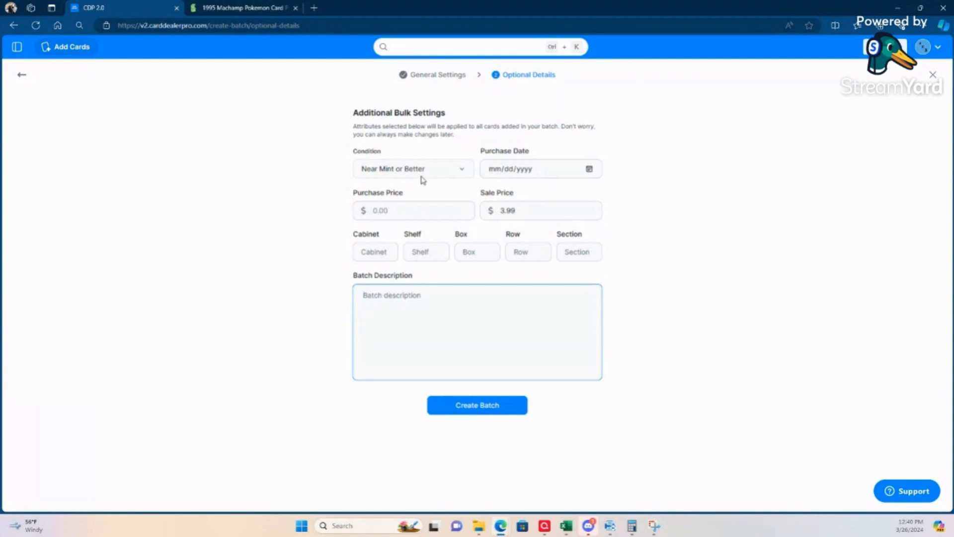
Step: Select Near Mint or Better as the bulk condition, leave the batch description empty and create the batch
left_click(461, 170)
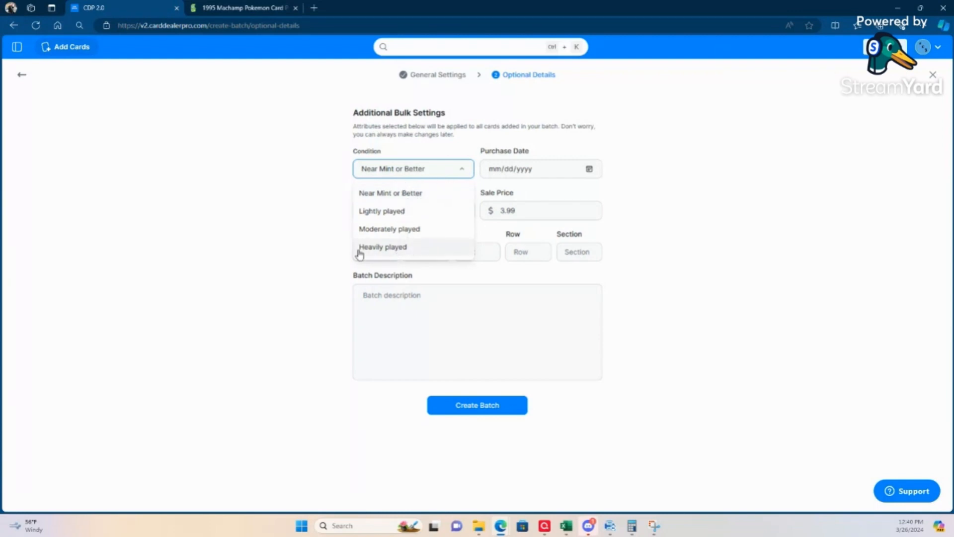
left_click(397, 193)
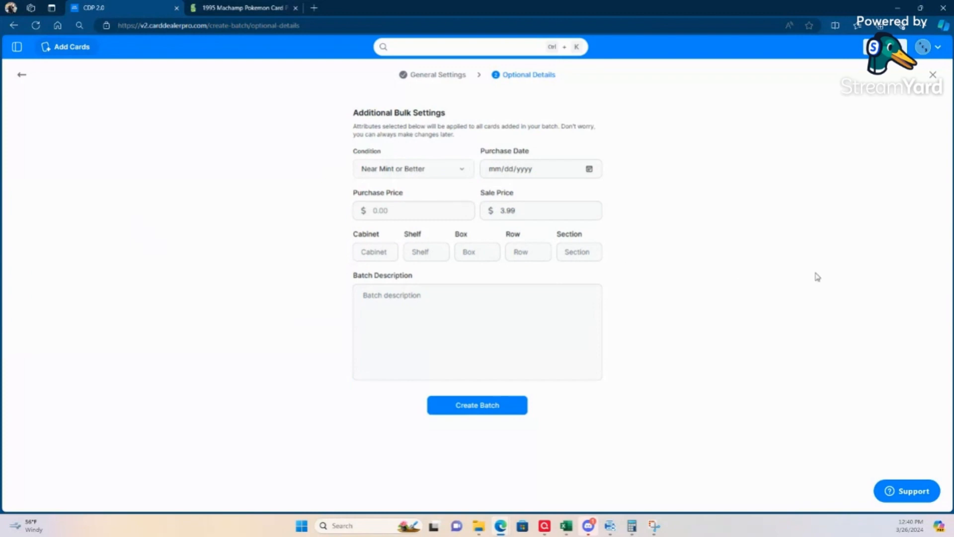
left_click(484, 315)
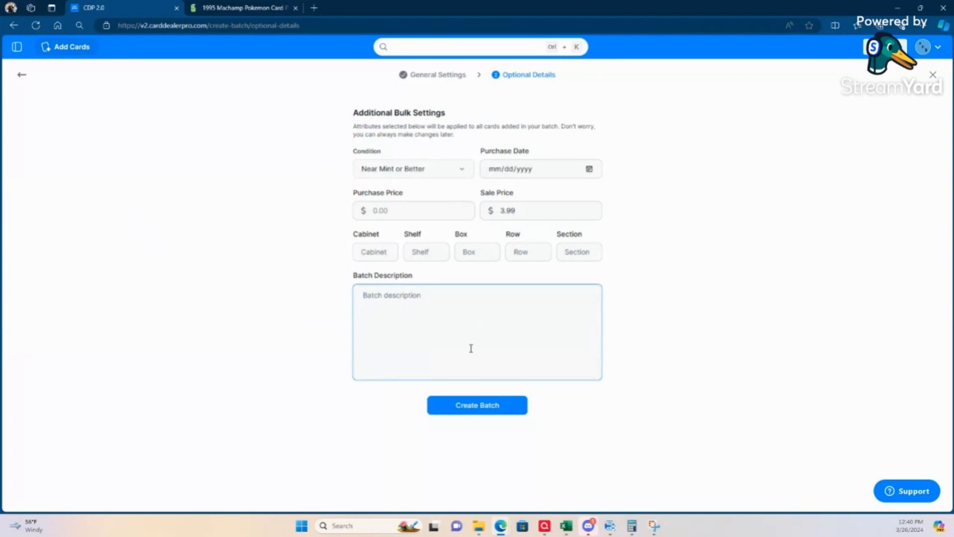
left_click(475, 407)
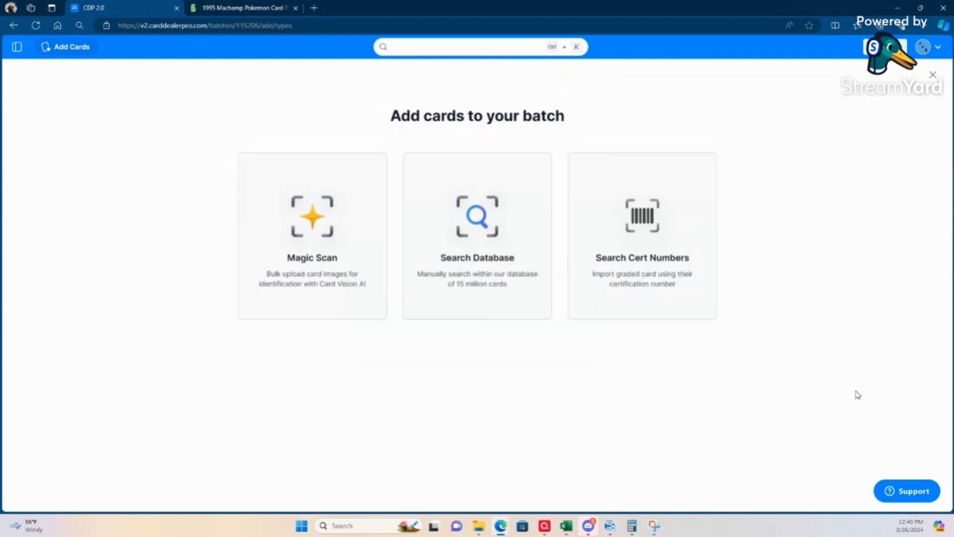
Step: Upload image2789 to image2796 from the Imports folder through Magic Scan as raw cards with front and back sides, and continue to the batch
left_click(336, 246)
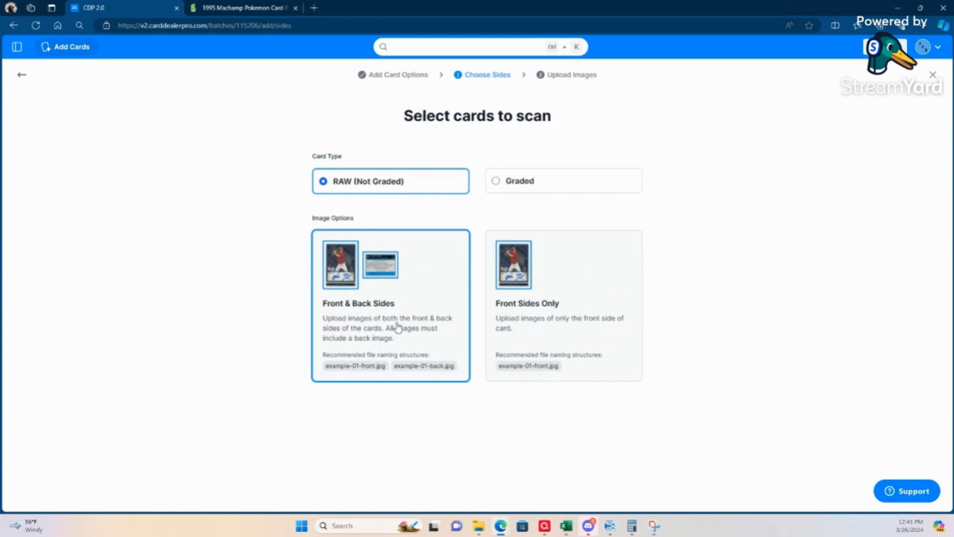
left_click(375, 308)
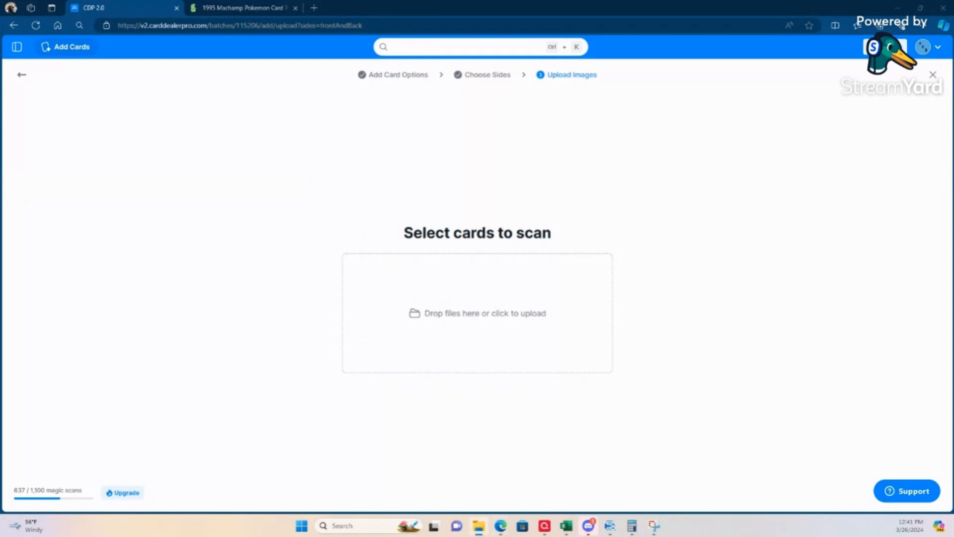
left_click_drag(0, 149, 206, 43)
left_click(369, 204, "shift")
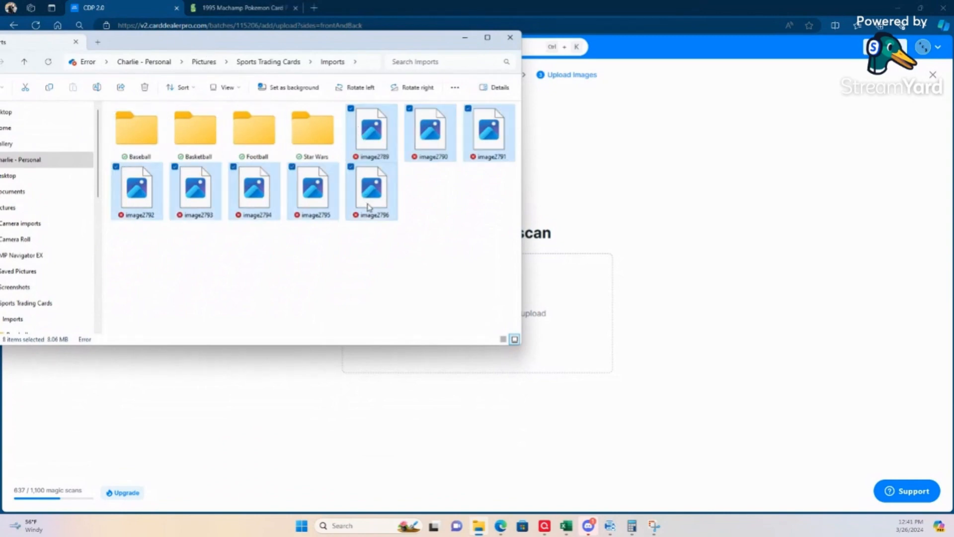
left_click_drag(362, 201, 574, 306)
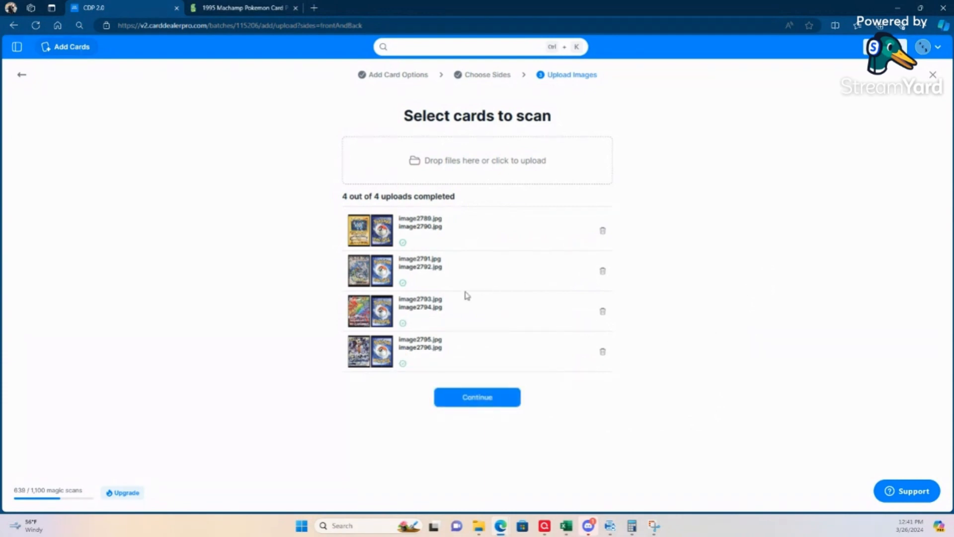
left_click(491, 400)
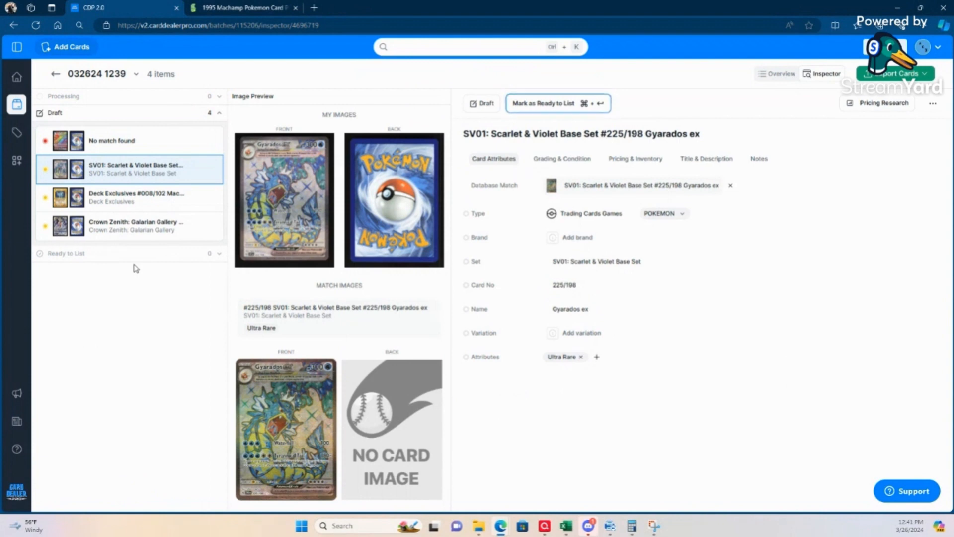
Step: Try to match the unmatched draft card by searching the card database for 2022 198 Regieleki Vmax, and clear the search text
left_click(132, 142)
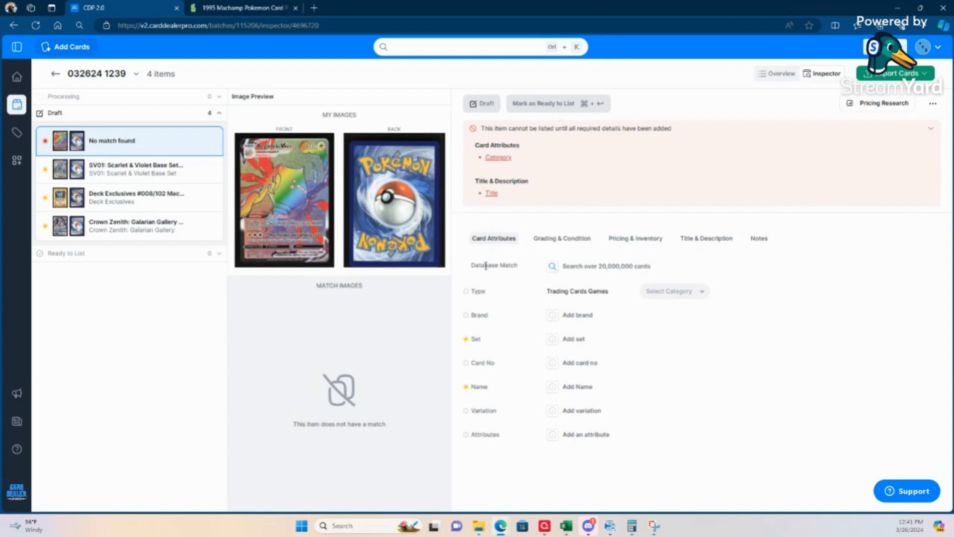
left_click(595, 269)
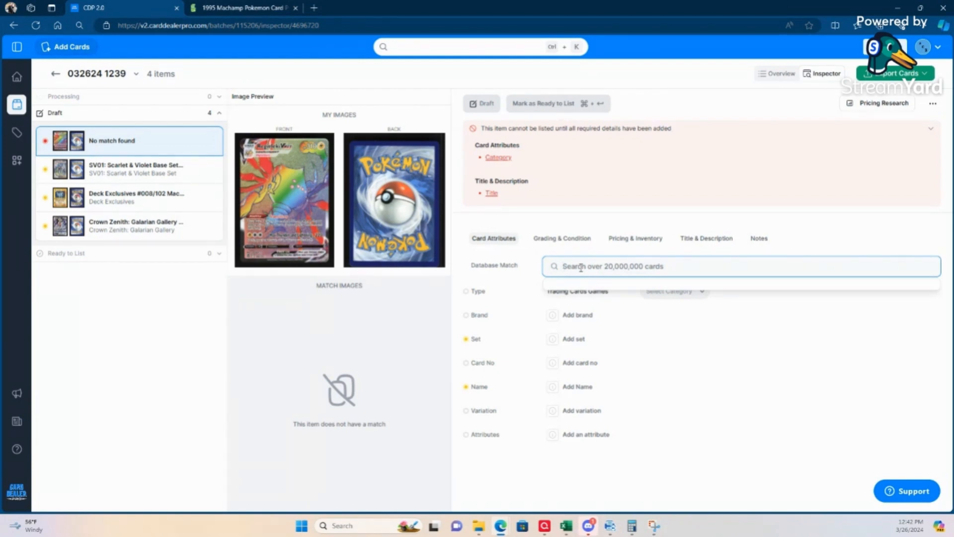
type("2022")
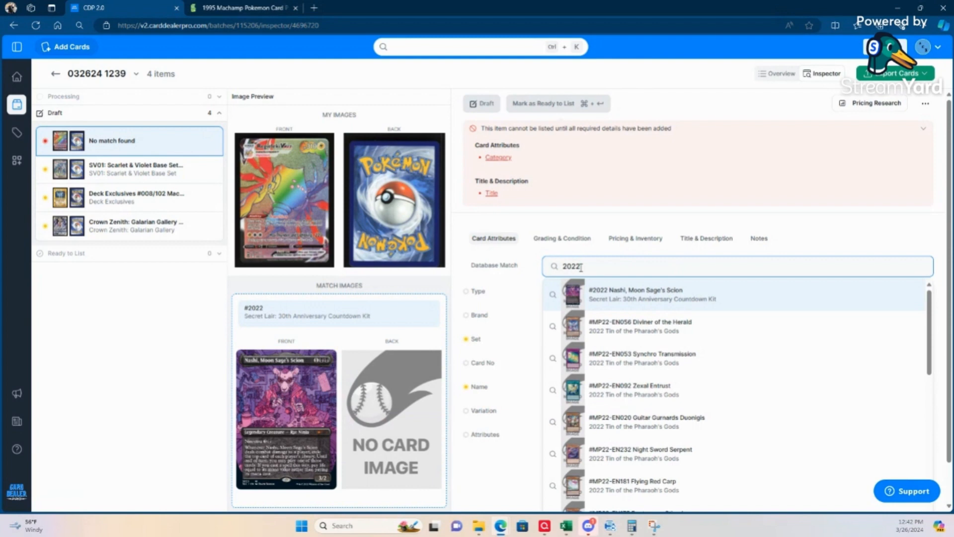
type(" Regieleki Vmax")
mouse_move(698, 368)
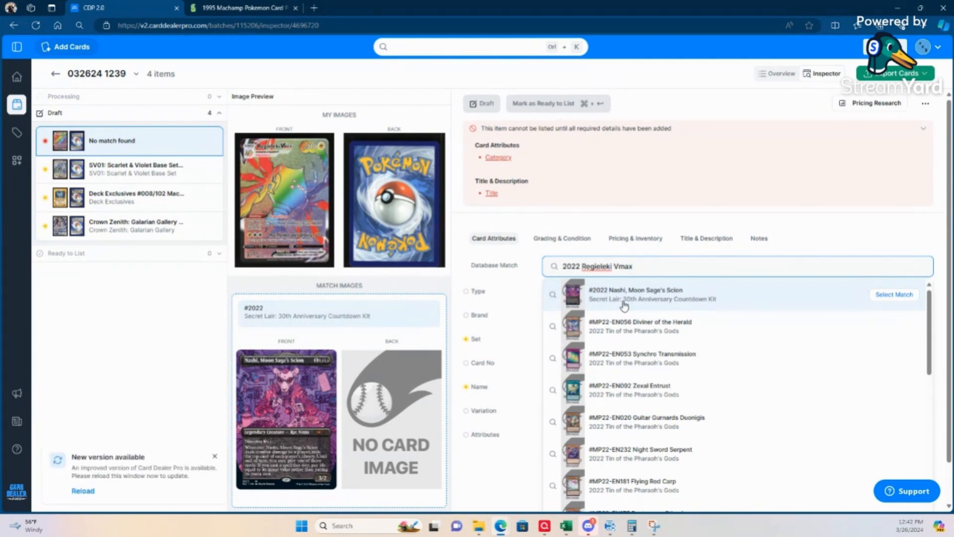
left_click(588, 271)
type("98")
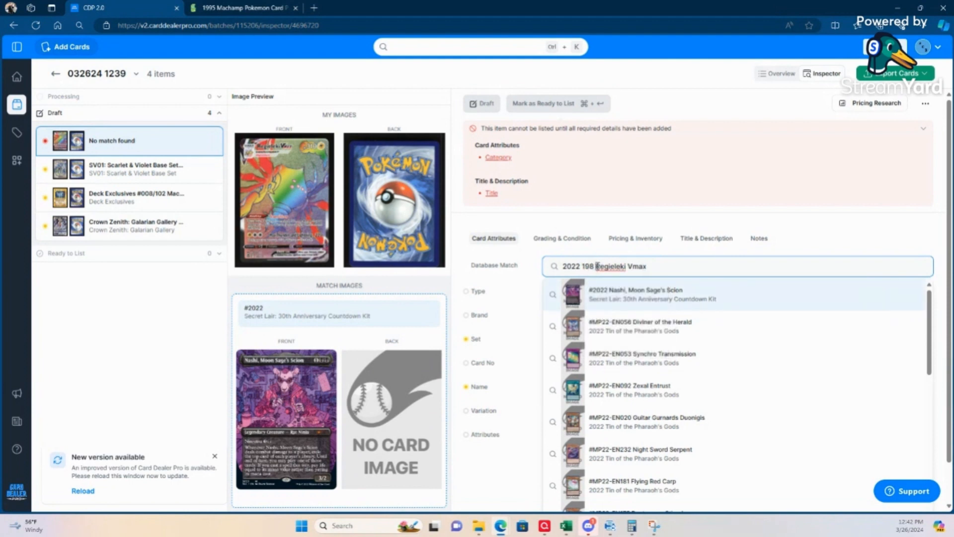
left_click_drag(648, 266, 502, 268)
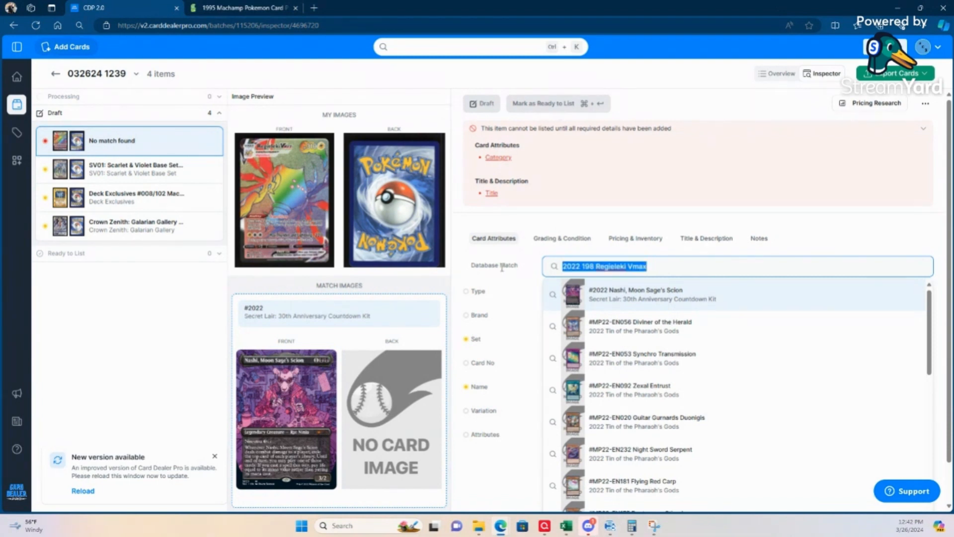
key("BackSpace")
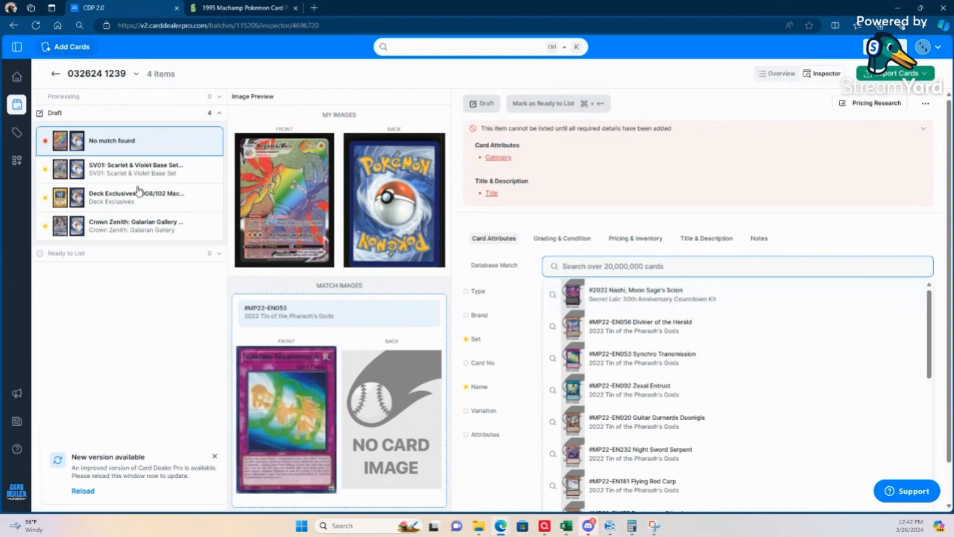
Step: Select the Gyarados ex draft card and set its variation to Full Art
left_click(118, 171)
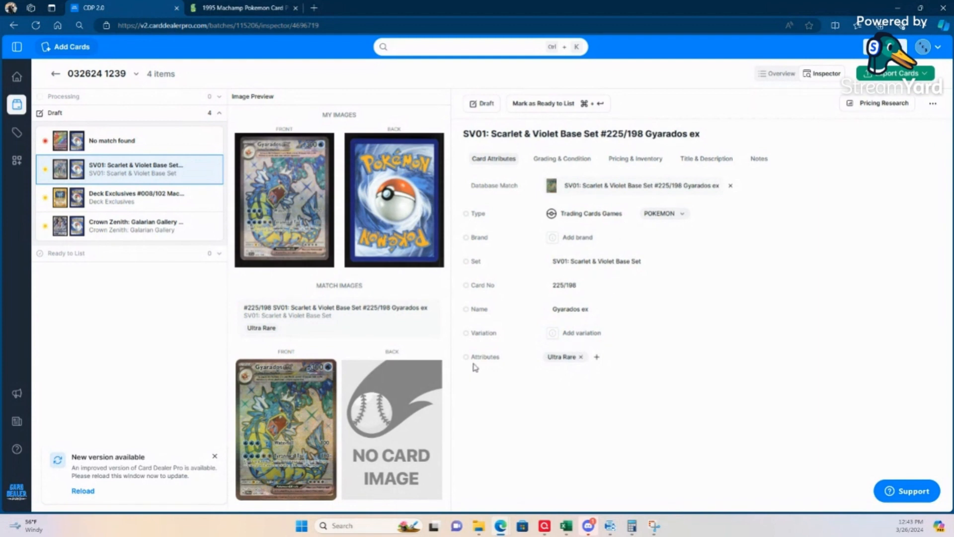
left_click(583, 336)
type("Fi")
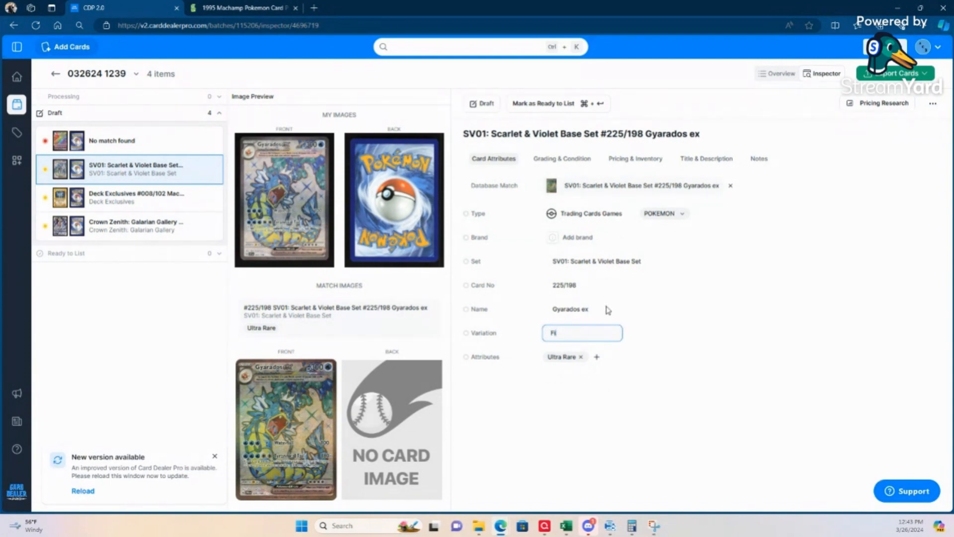
type("ull Art")
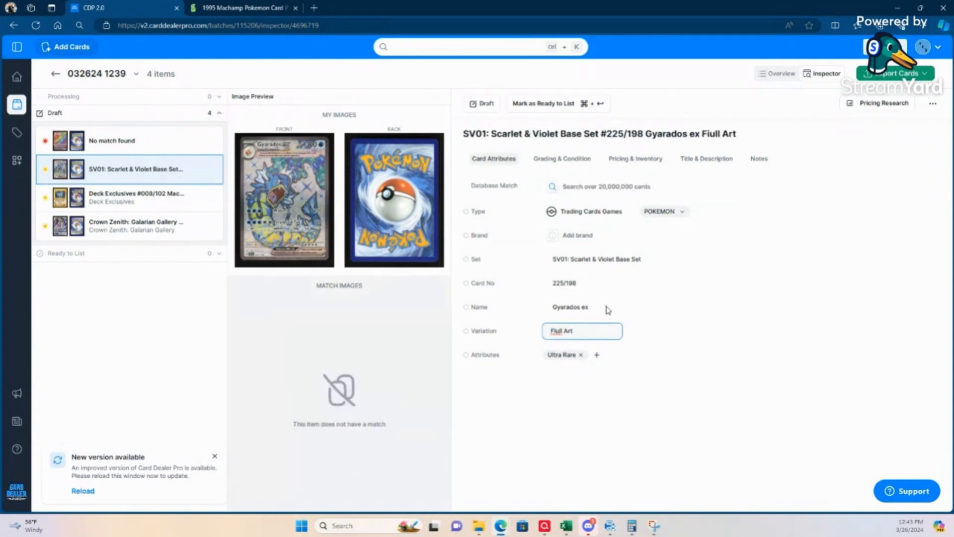
left_click(556, 331)
key("BackSpace")
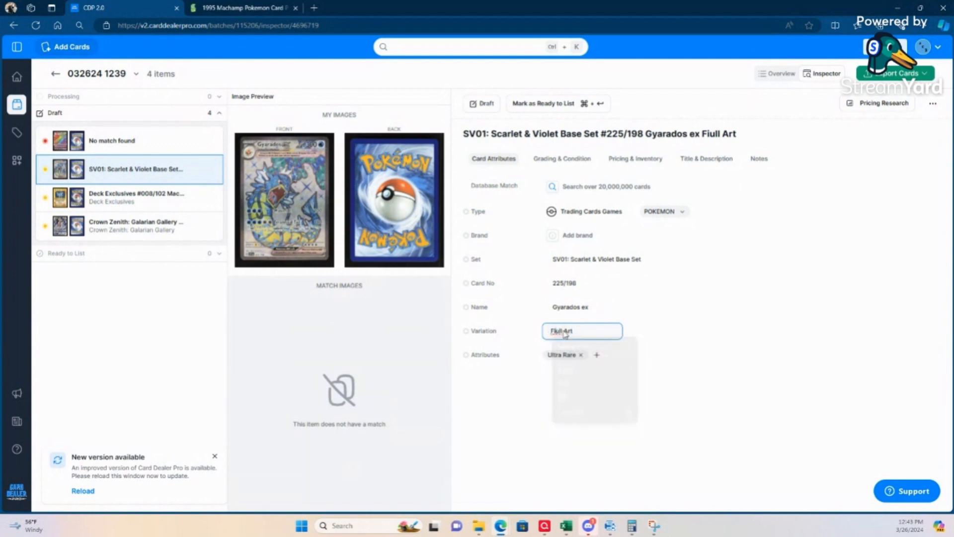
left_click(578, 459)
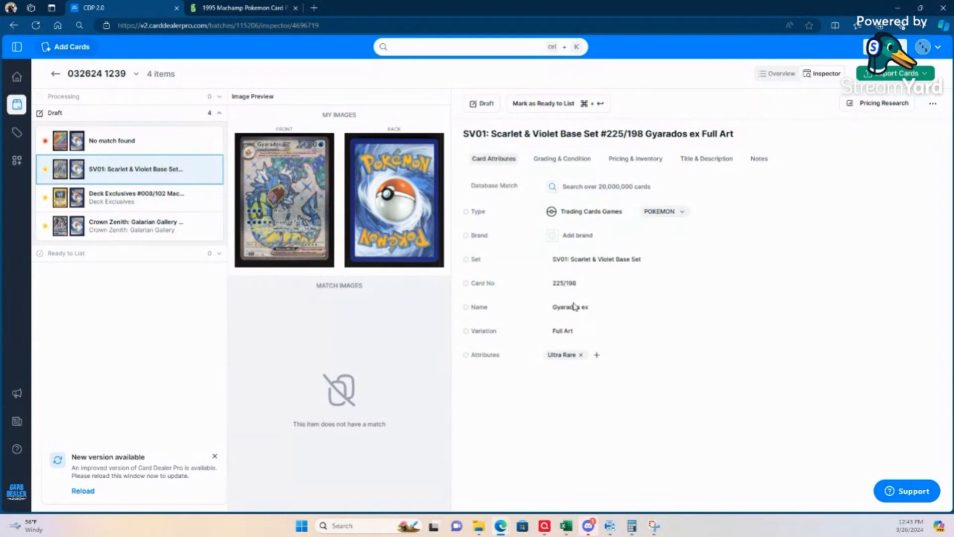
Step: Review the Gyarados ex card's grading and condition, its pricing and inventory, and its title and description
left_click(568, 163)
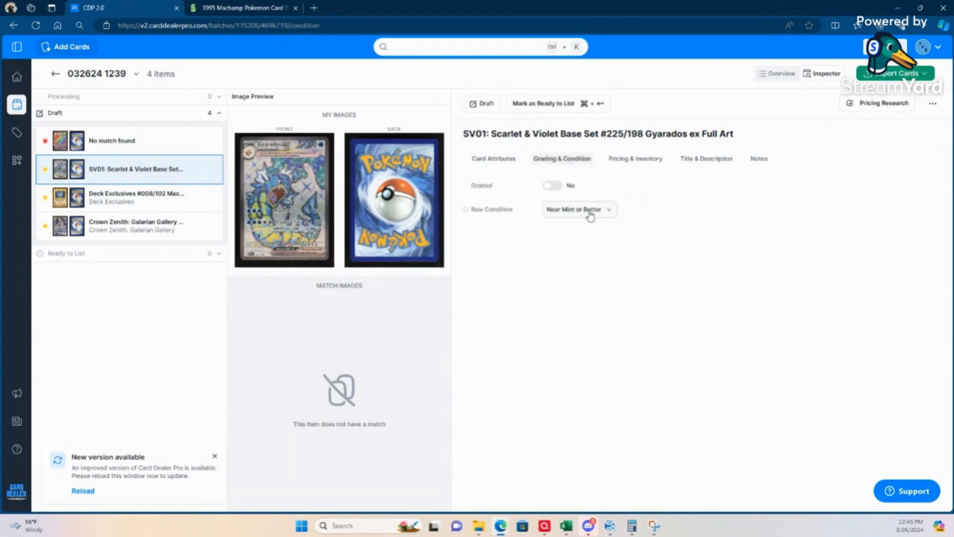
left_click(635, 160)
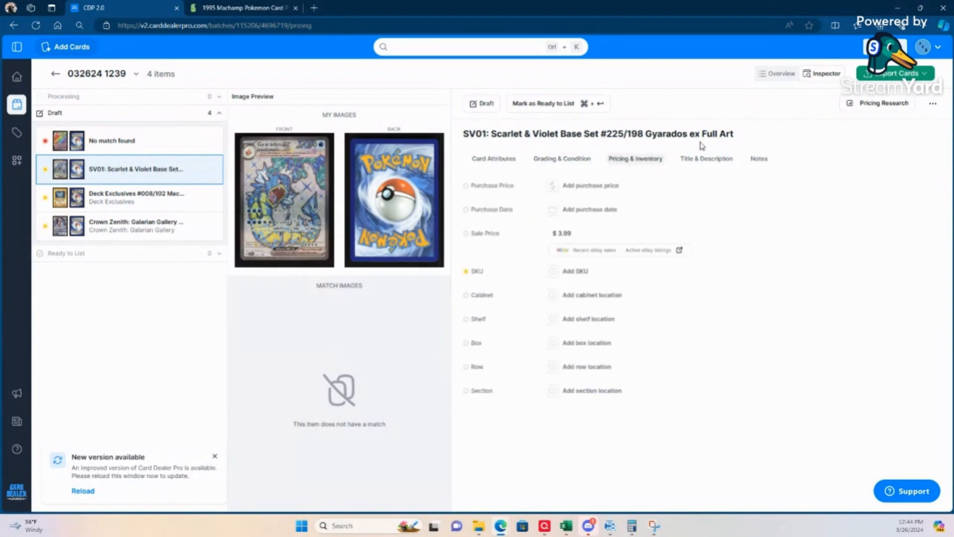
left_click(706, 162)
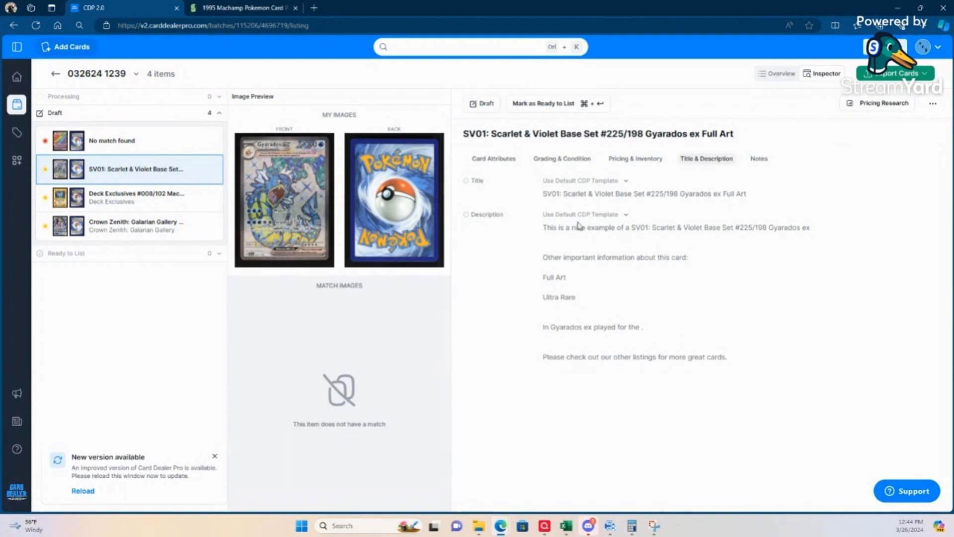
Step: Switch to a custom description, add "- Full Art." after Gyarados ex, and punctuate the card information as ": Full Art, Ultra Rare"
left_click(628, 218)
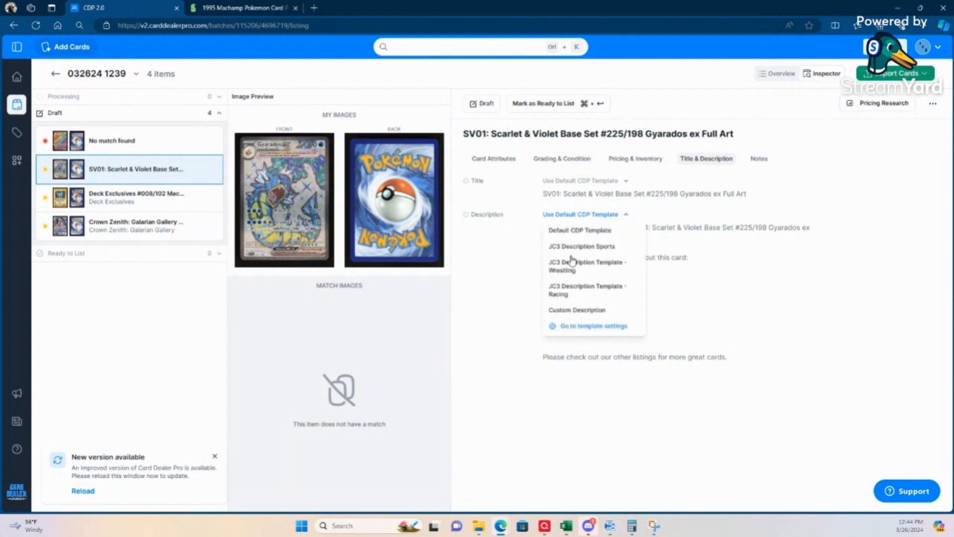
left_click(579, 310)
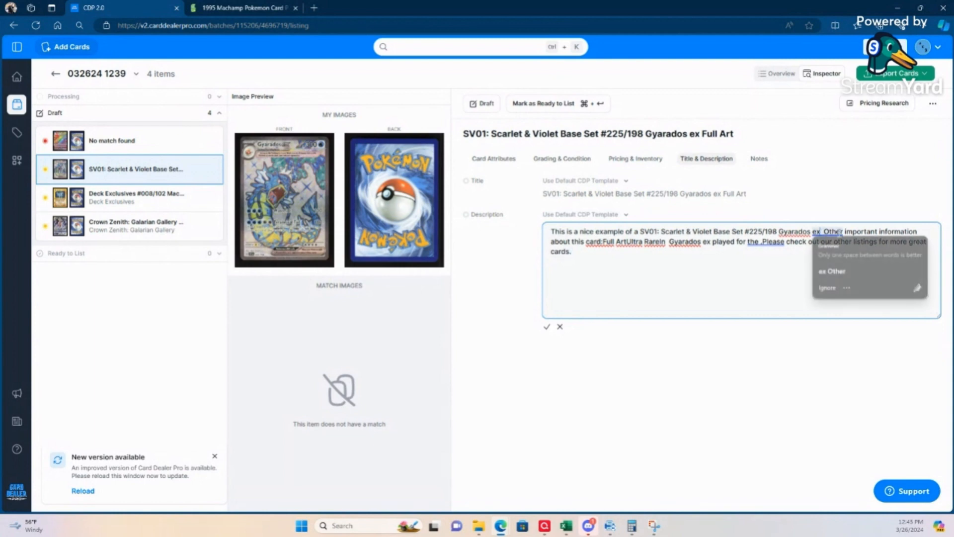
left_click(820, 232)
type("- Fu")
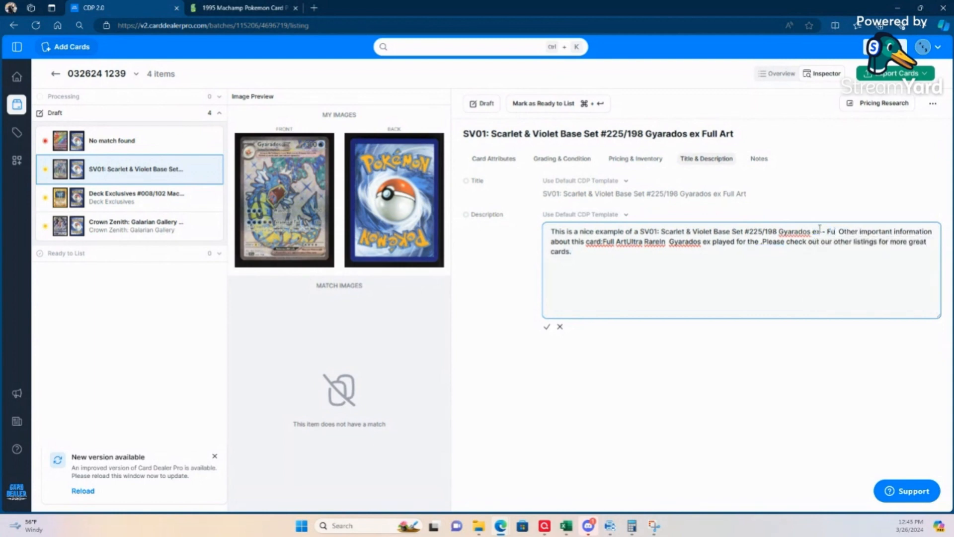
type("ll Art")
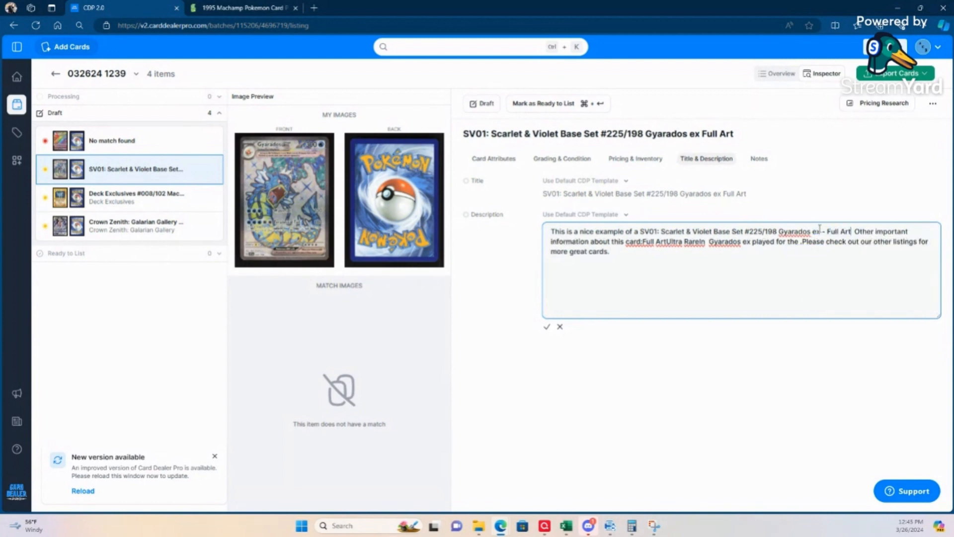
type(".")
left_click(643, 242)
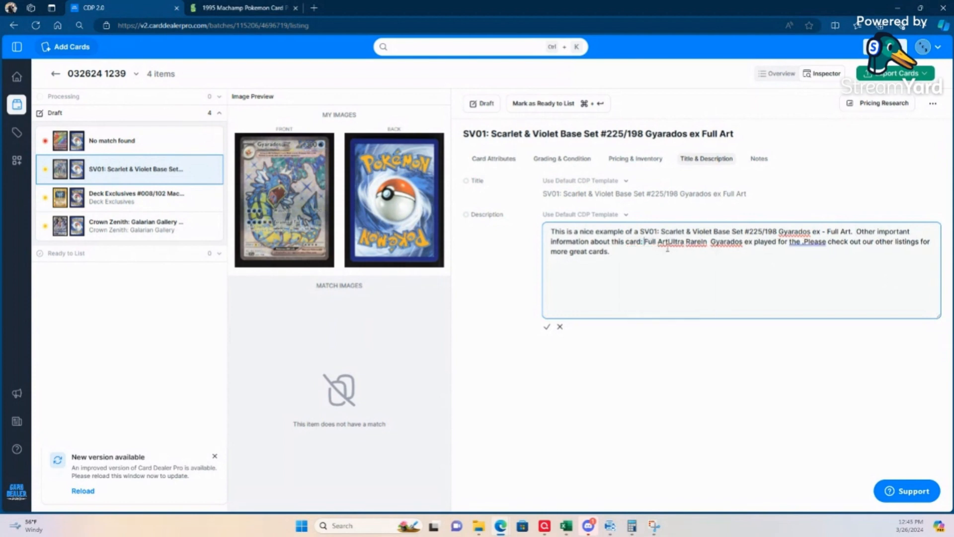
left_click(669, 242)
type(",")
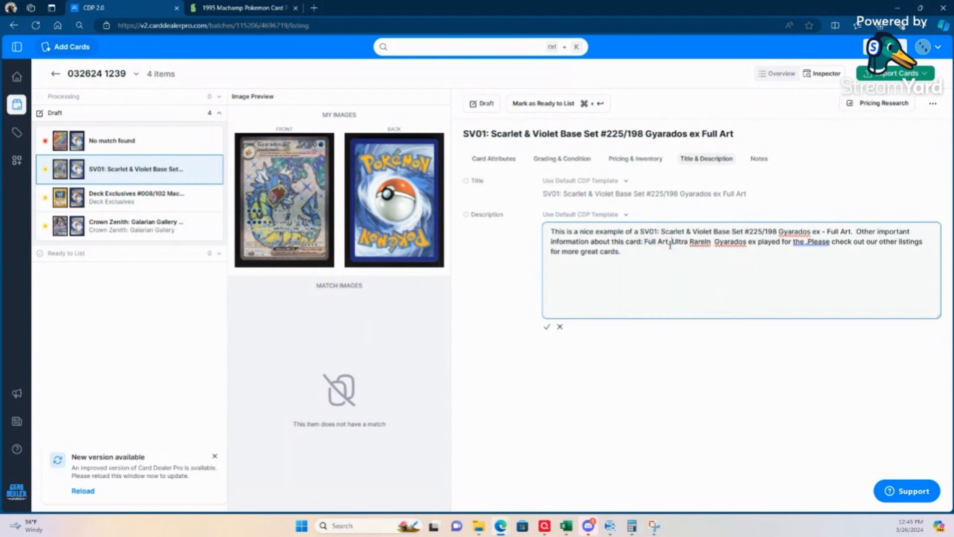
Step: Remove the phrase "In Gyarados ex played for the ." from the description, end it with "great cards!" and save it
right_click(706, 241)
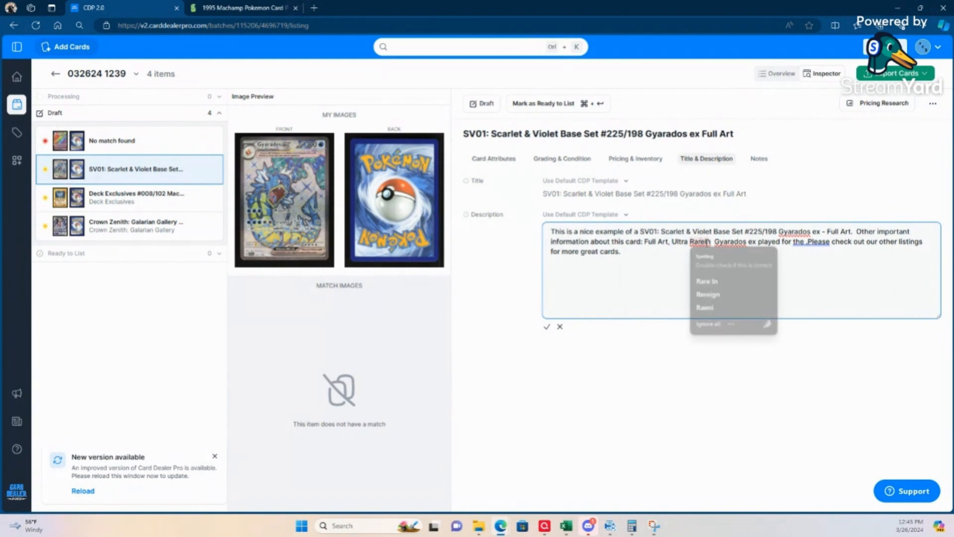
key("Escape")
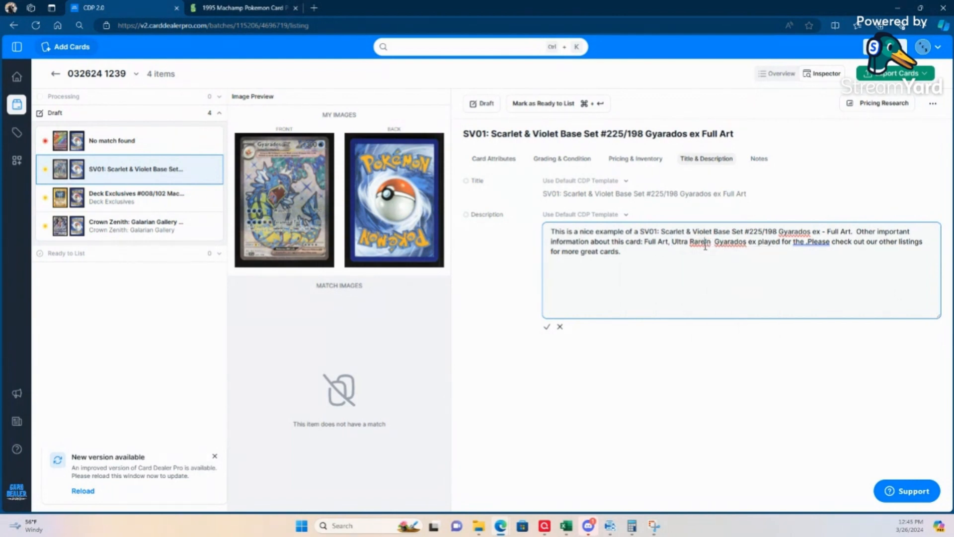
left_click_drag(707, 242, 711, 250)
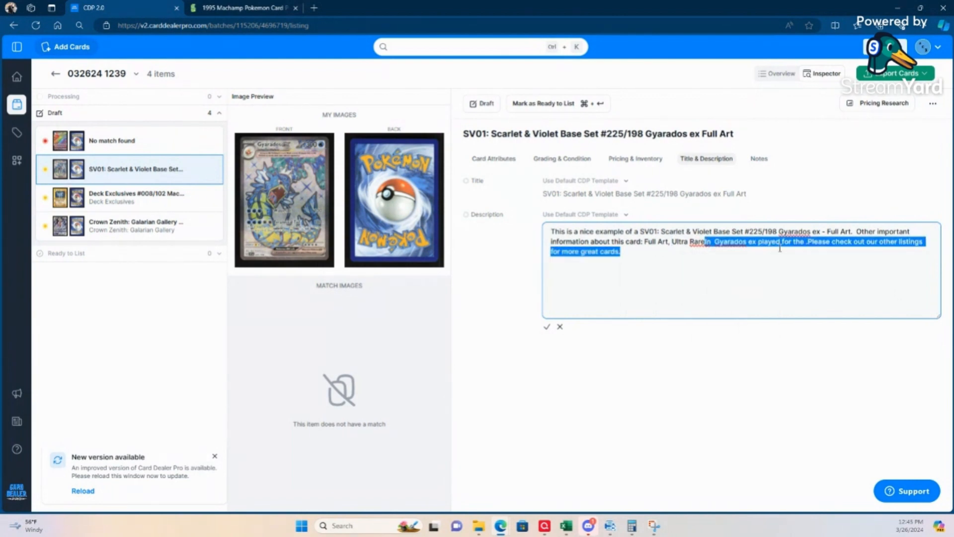
left_click_drag(780, 248, 807, 244)
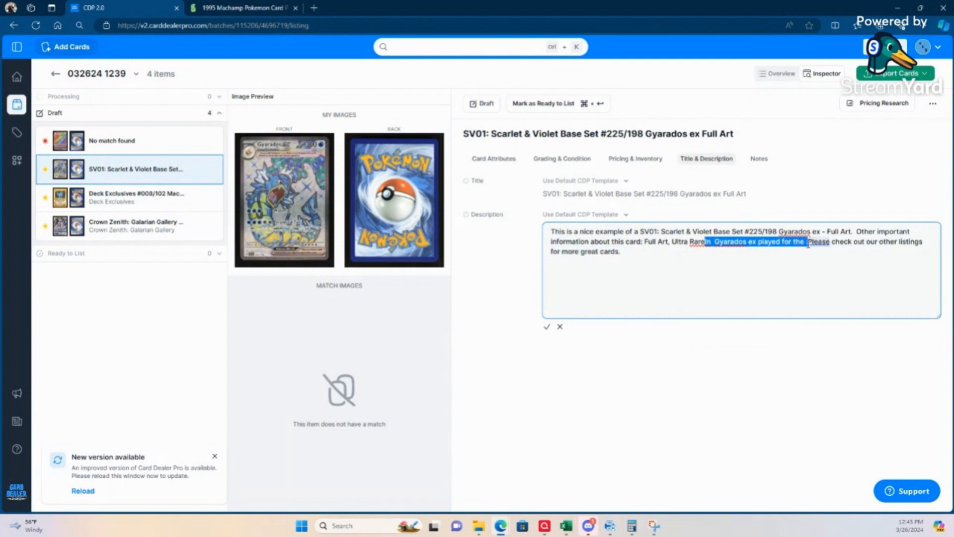
key("BackSpace")
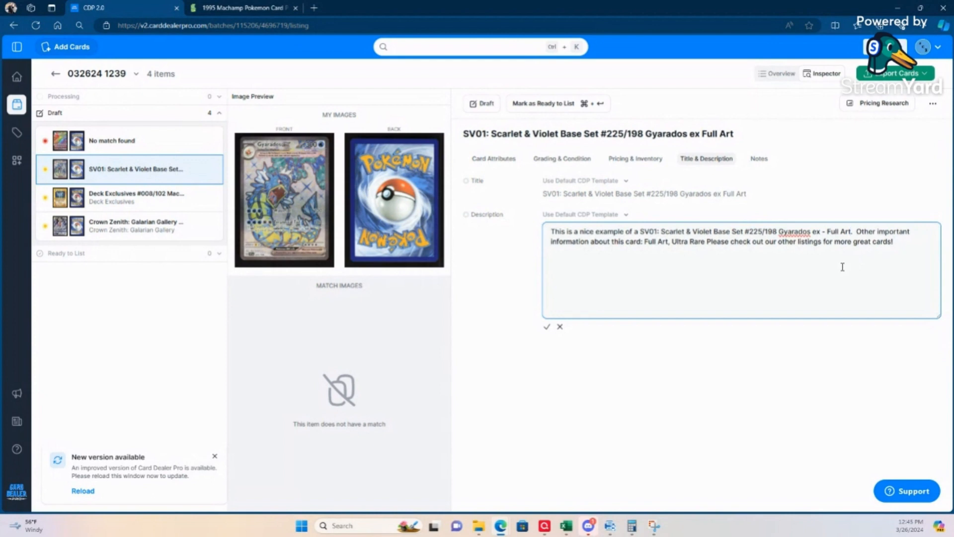
left_click(549, 328)
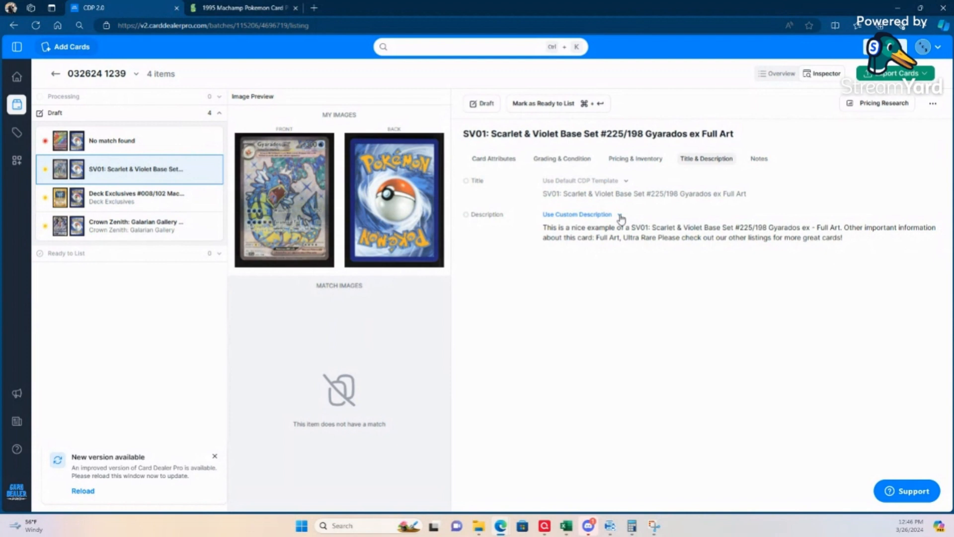
Step: Switch the Gyarados ex listing from the default title template to a custom title
left_click(627, 182)
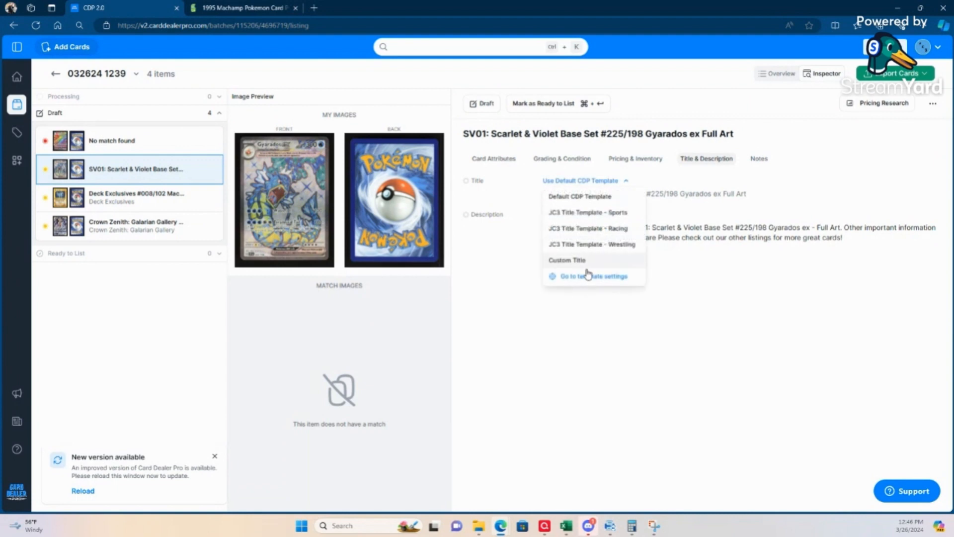
left_click(567, 259)
left_click(658, 259)
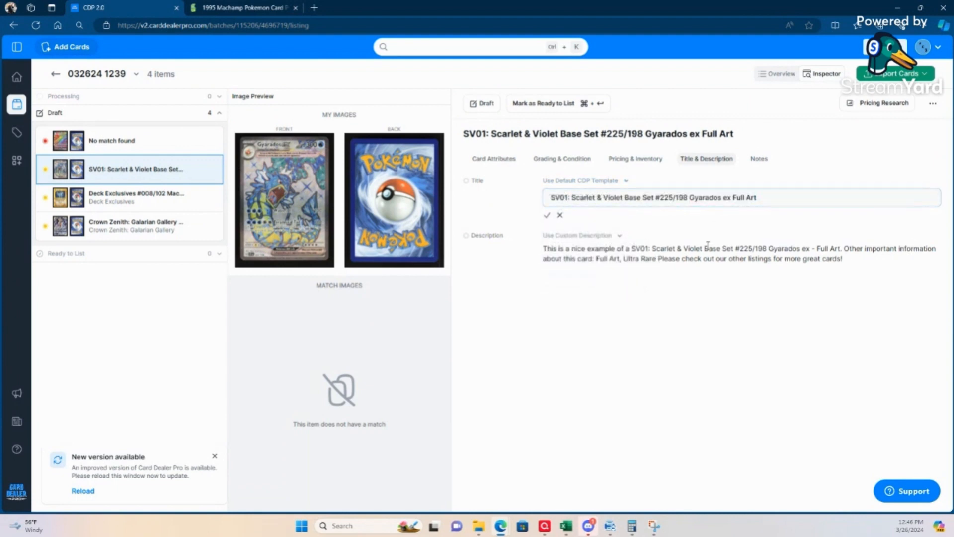
Step: Reopen the custom description, put "Please check out our other listings for more great cards!" in its own paragraph after a blank line, and save
left_click(621, 235)
left_click(584, 331)
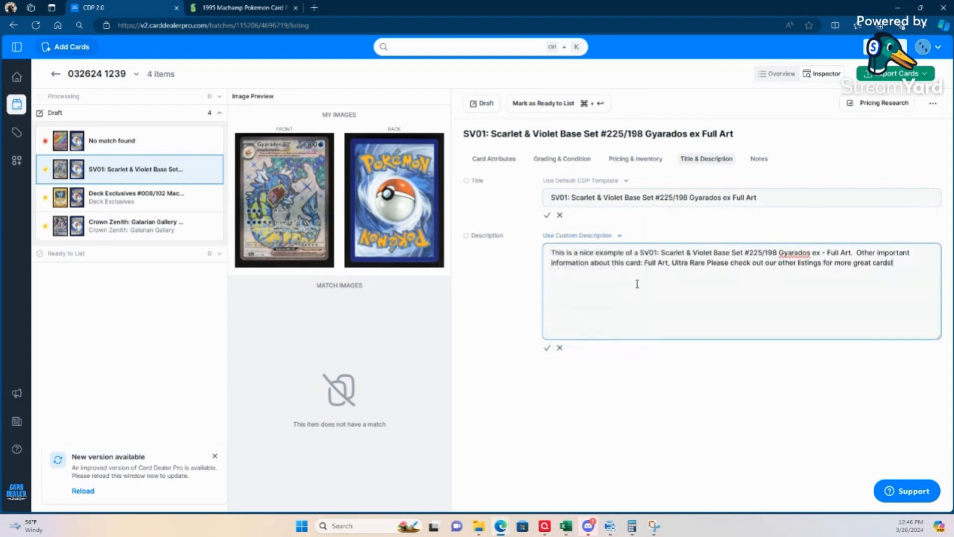
left_click(706, 262)
key("BackSpace")
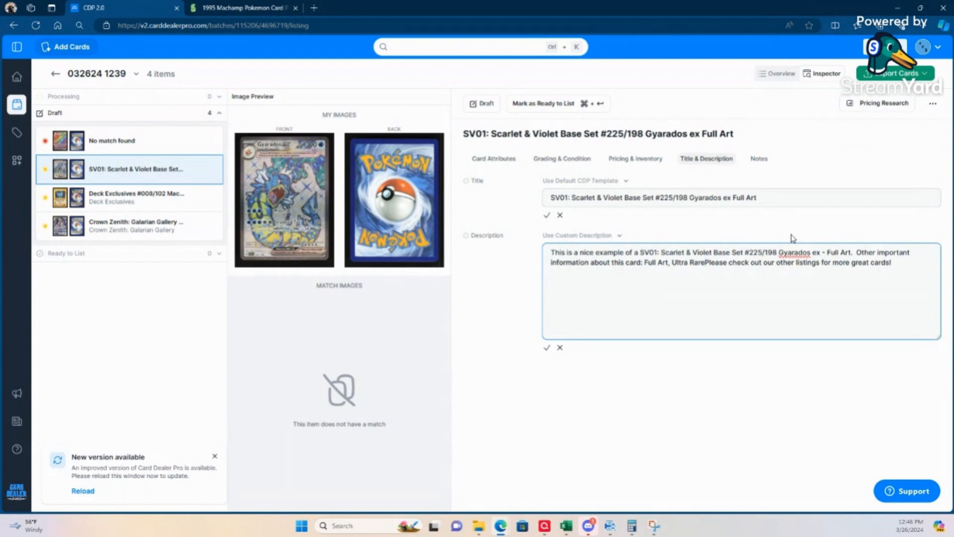
key("Return")
key("Return")
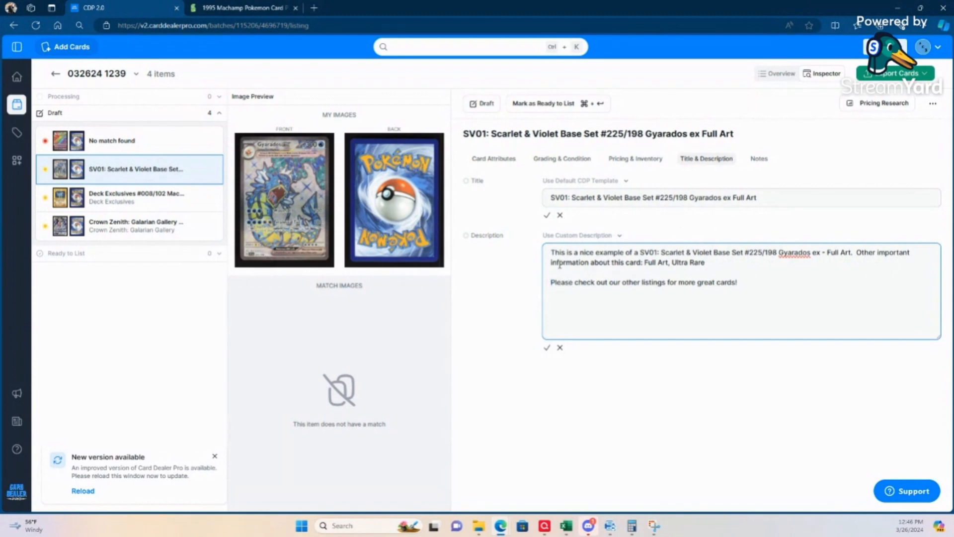
left_click(547, 351)
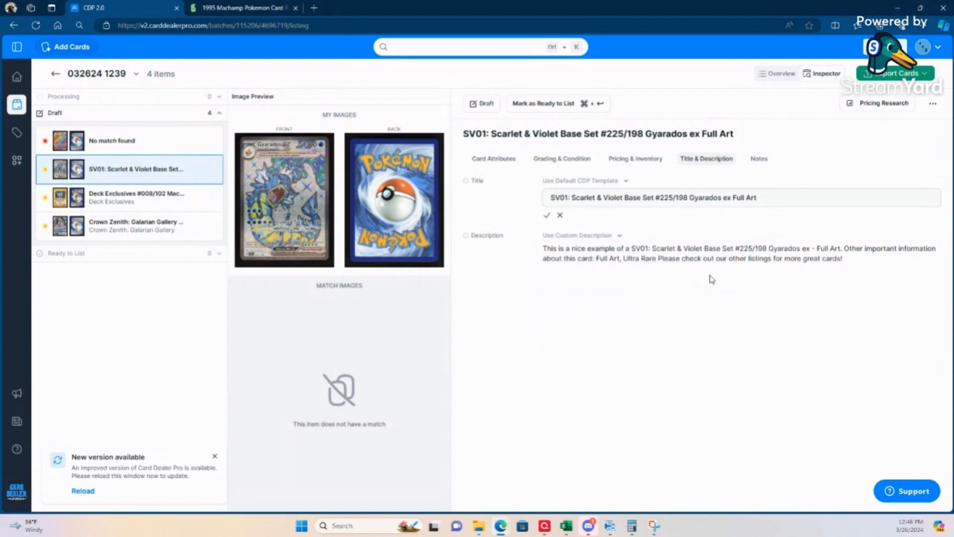
Step: Change the custom title to "SV01: Scarlet & Violet Base Set #225/198 Gyarados ex - Full Art/Ultra Rare" and save it
left_click(760, 197)
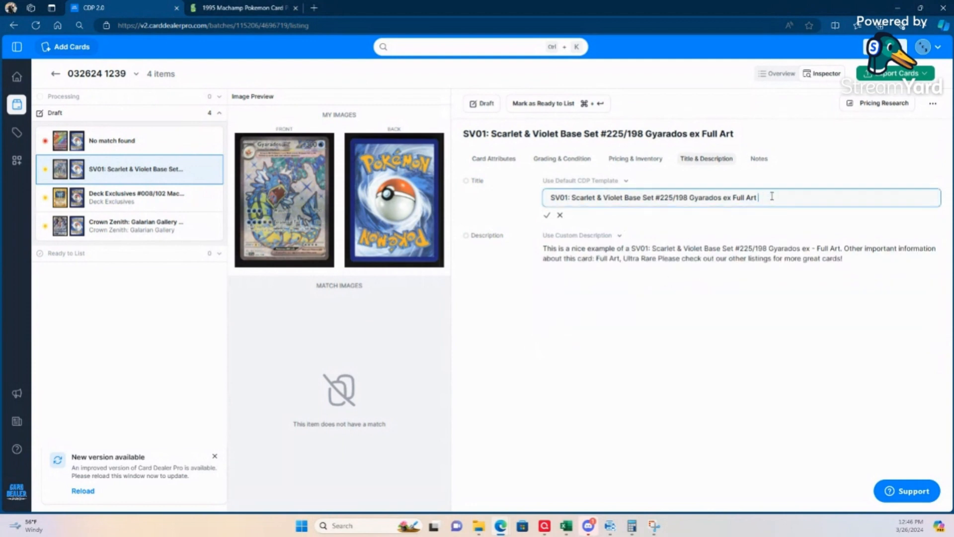
type("Ultra Rare")
left_click(734, 199)
type("-")
left_click(763, 198)
key("BackSpace")
type("/")
left_click(549, 217)
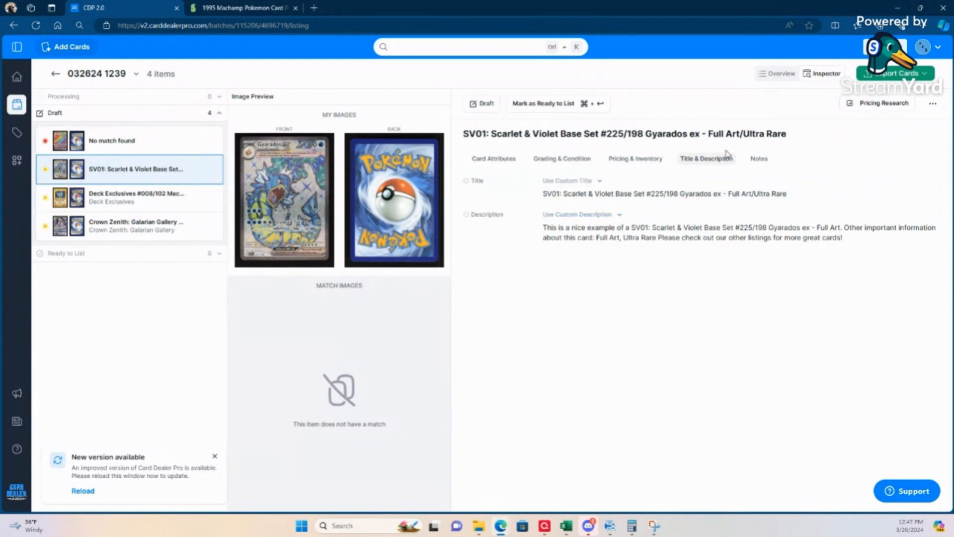
Step: Set the Gyarados ex card's SKU to 032624 in its pricing and inventory details
left_click(642, 160)
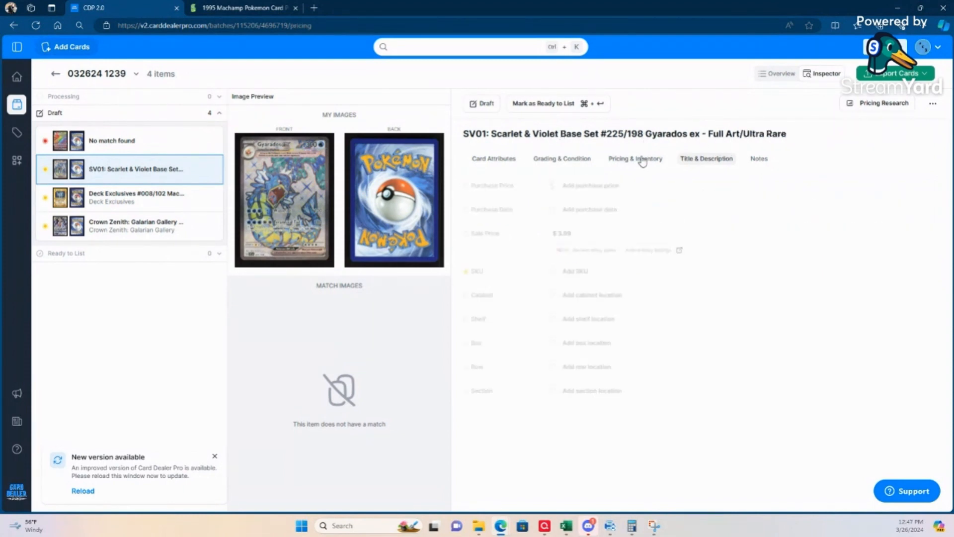
left_click(579, 274)
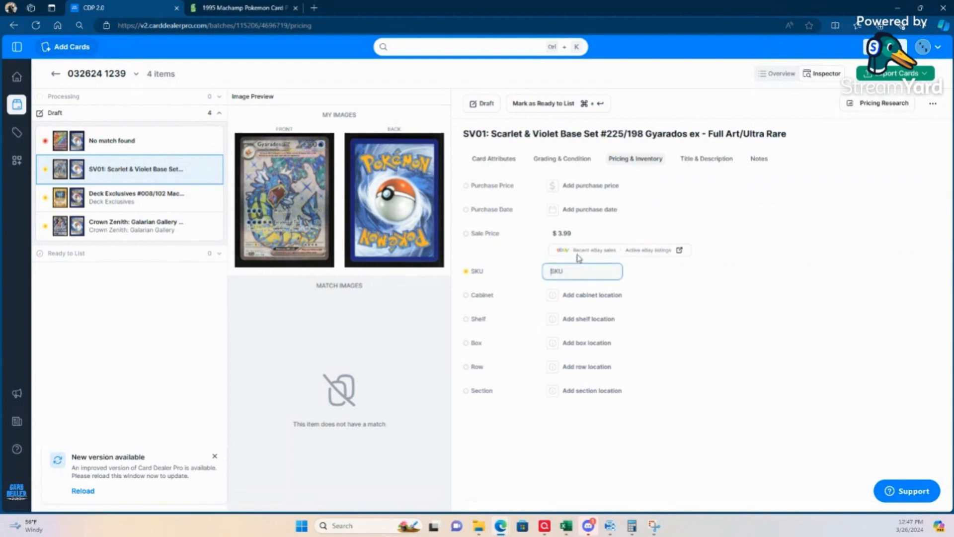
type("032624")
left_click(580, 473)
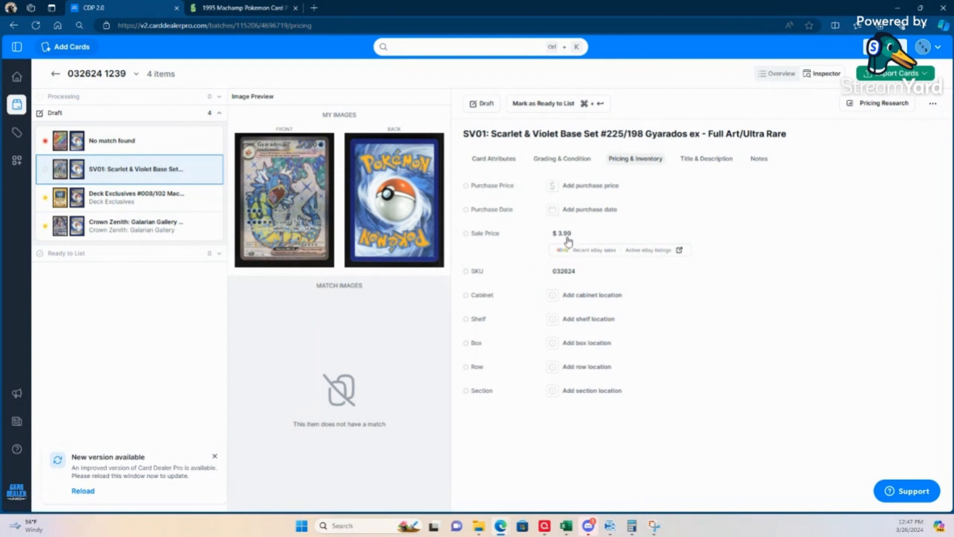
Step: Open the recent eBay sales for the Gyarados ex card and examine the sold listings' prices
left_click(595, 255)
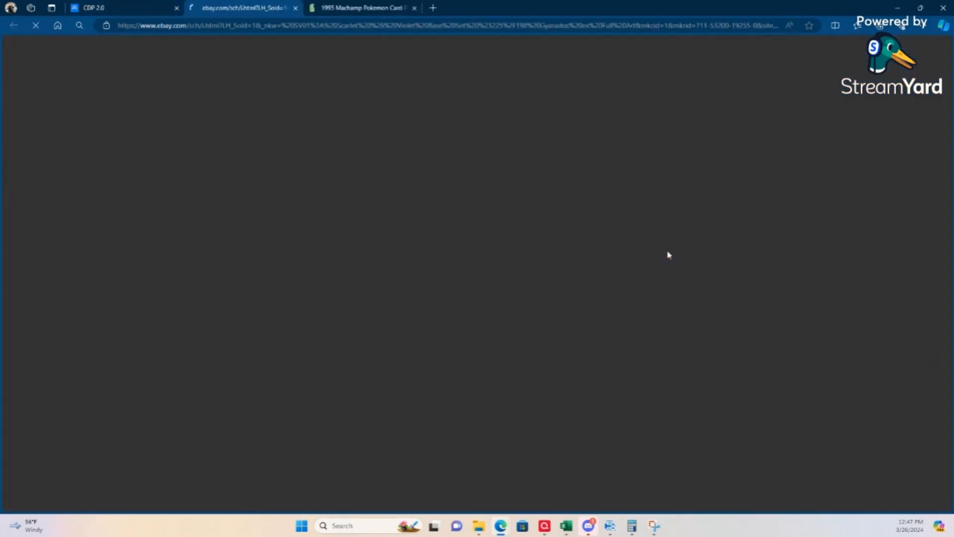
scroll(420, 323, "down", 1)
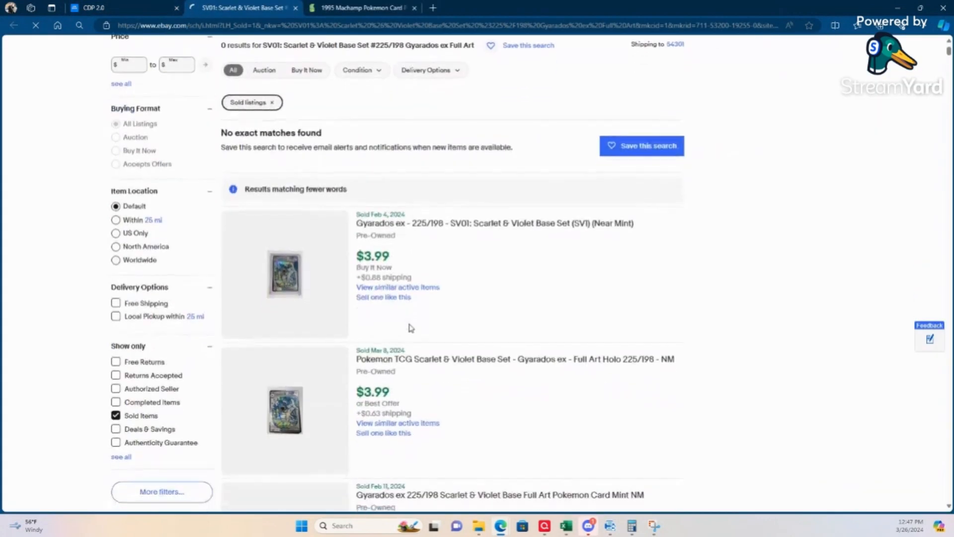
scroll(453, 245, "down", 2)
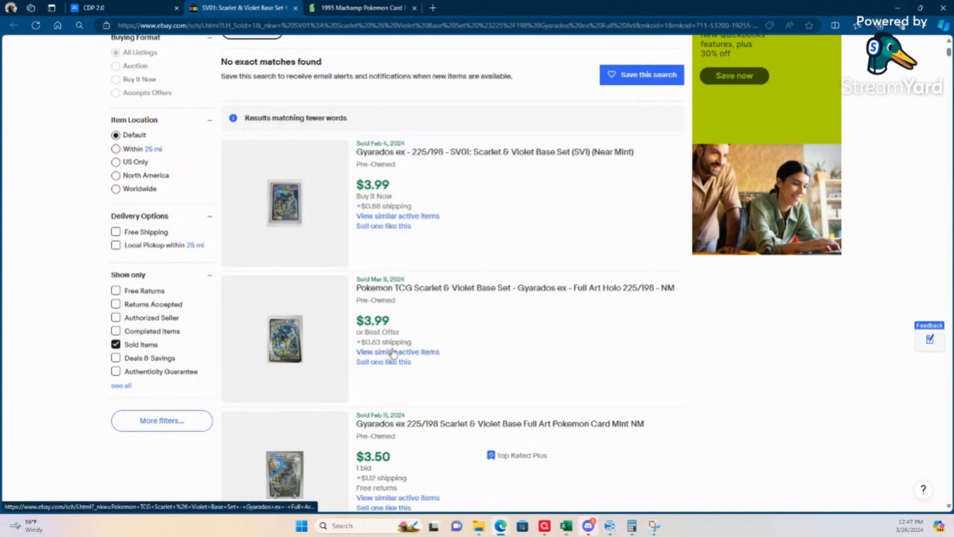
scroll(403, 393, "down", 3)
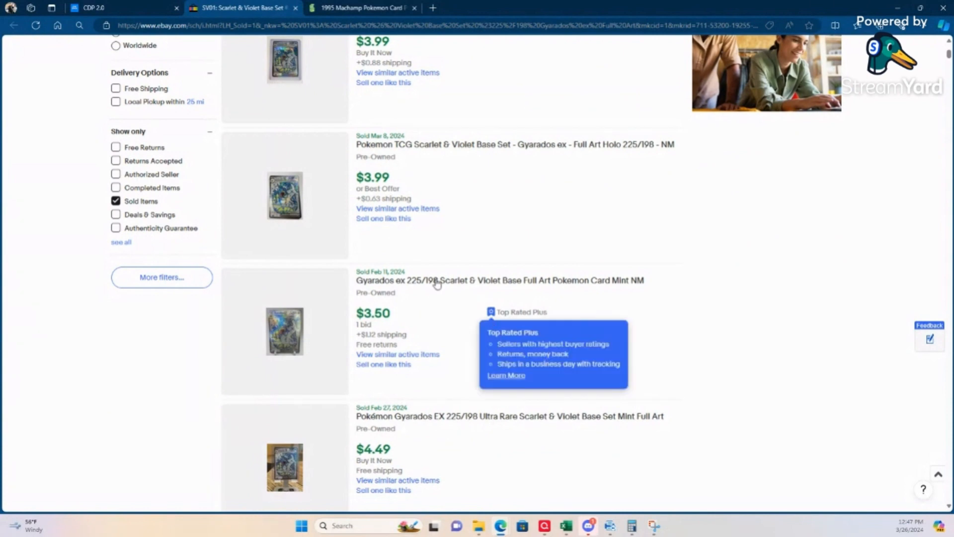
Step: Close the eBay sold listings and set the Gyarados ex card's sale price to $4.99
scroll(573, 305, "up", 5)
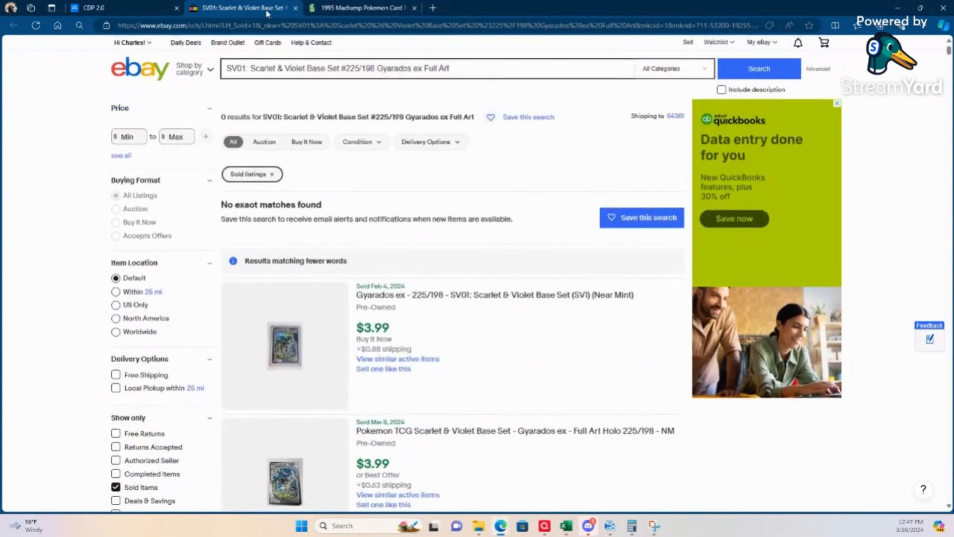
left_click(296, 8)
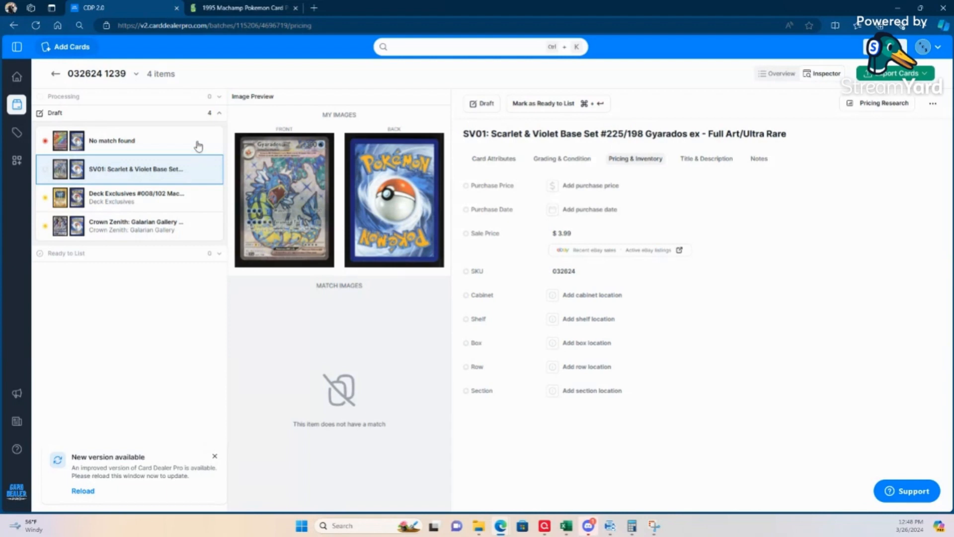
left_click(560, 234)
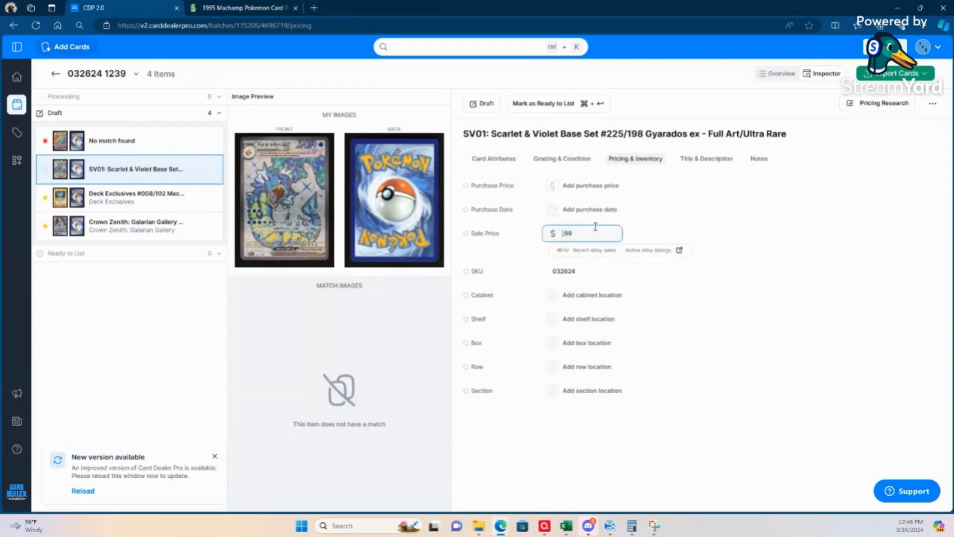
type("9.")
key("BackSpace")
type("4")
Step: Append a hyphen and the person's first name to the Gyarados ex card's SKU, and mark the card as ready to list
left_click(572, 272)
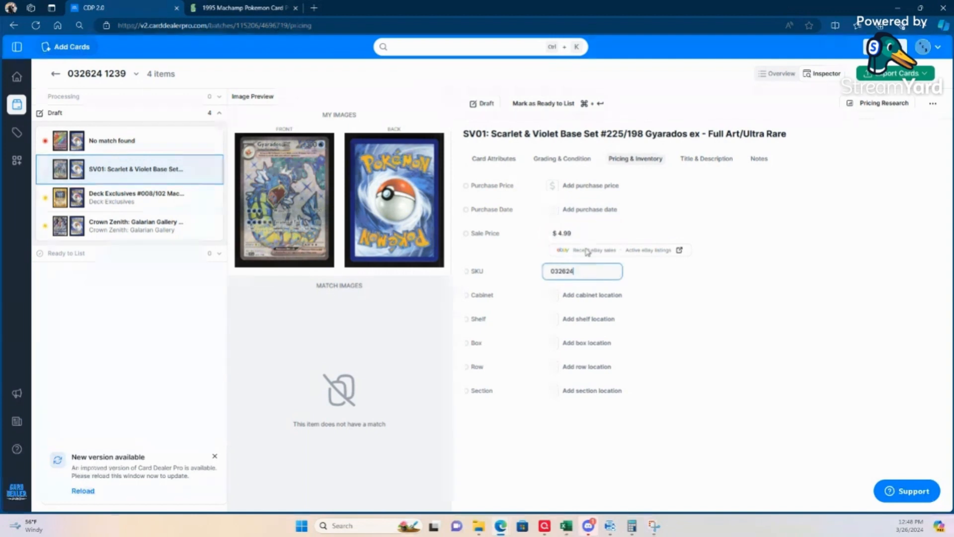
type("- Caleb")
left_click(531, 485)
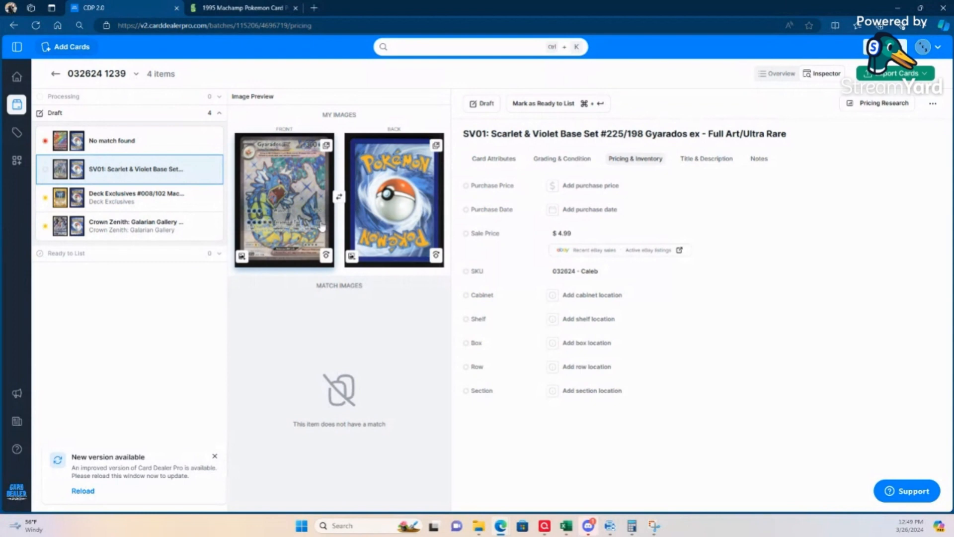
left_click(568, 113)
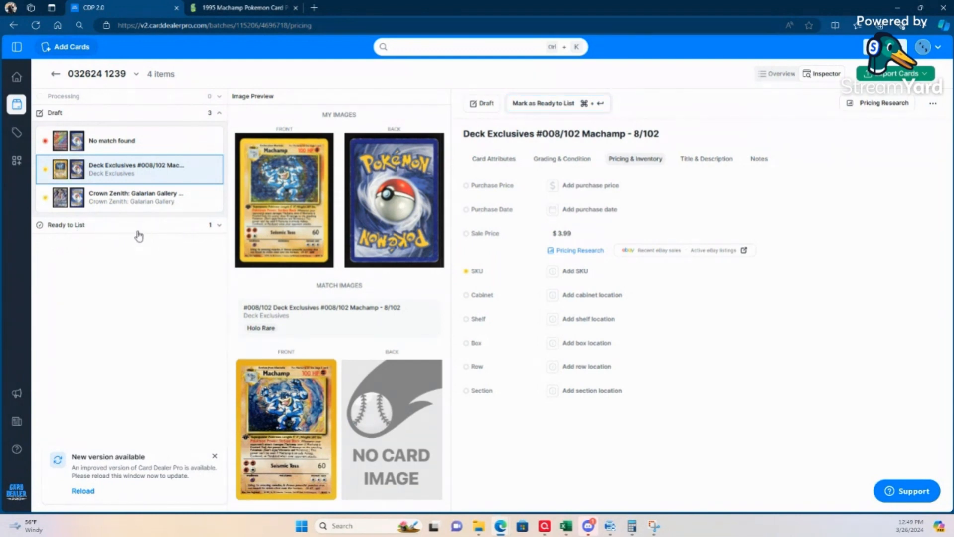
Step: Open the Machamp card's attributes and list its other possible database matches
left_click(117, 174)
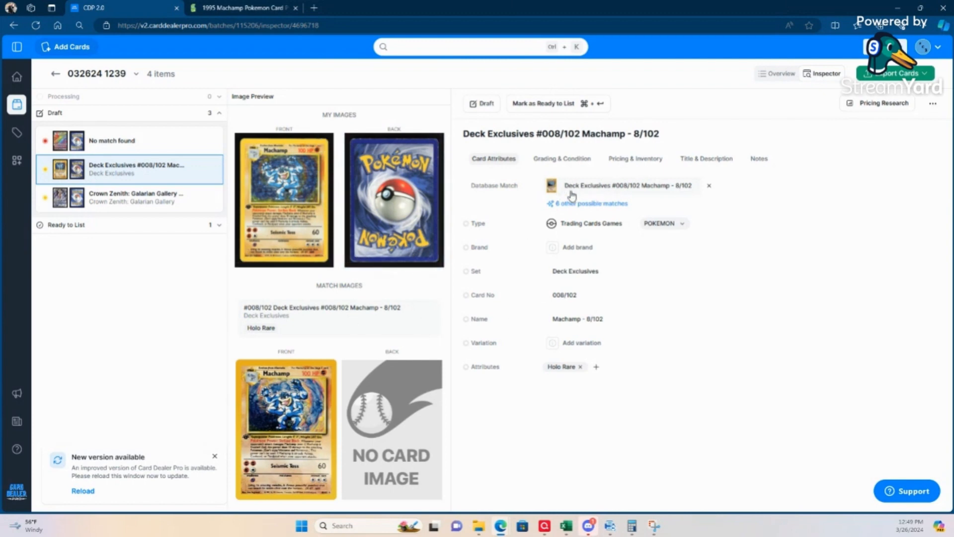
left_click(580, 204)
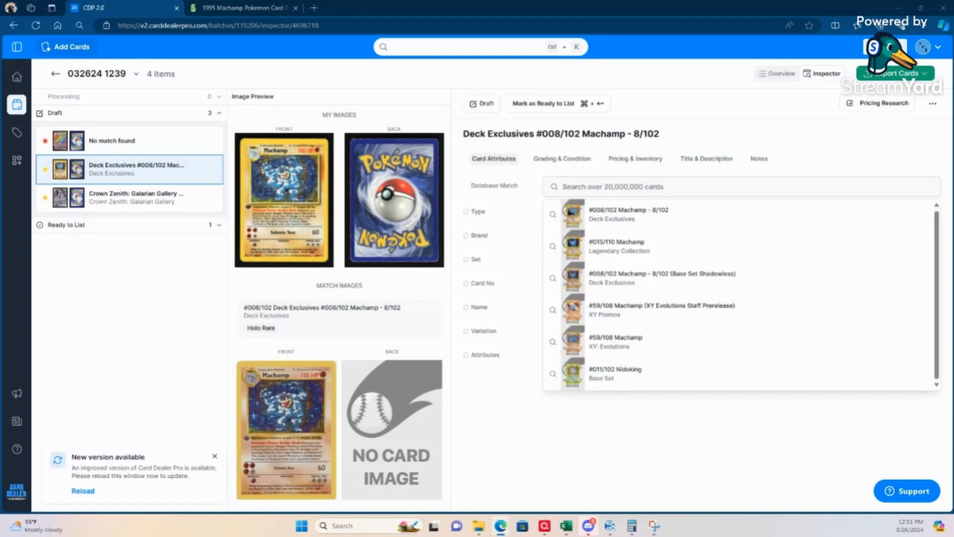
Step: Switch to The Hobby Bin guide and read how to tell Shadowless Pokémon cards from regular Base Set cards
left_click_drag(1, 149, 417, 69)
double_click(417, 68)
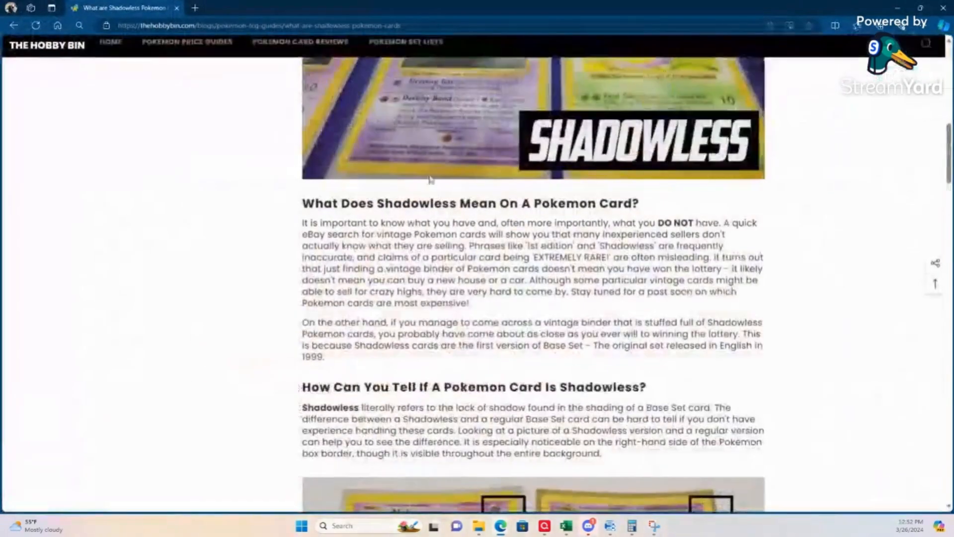
scroll(486, 243, "up", 4)
scroll(489, 236, "down", 10)
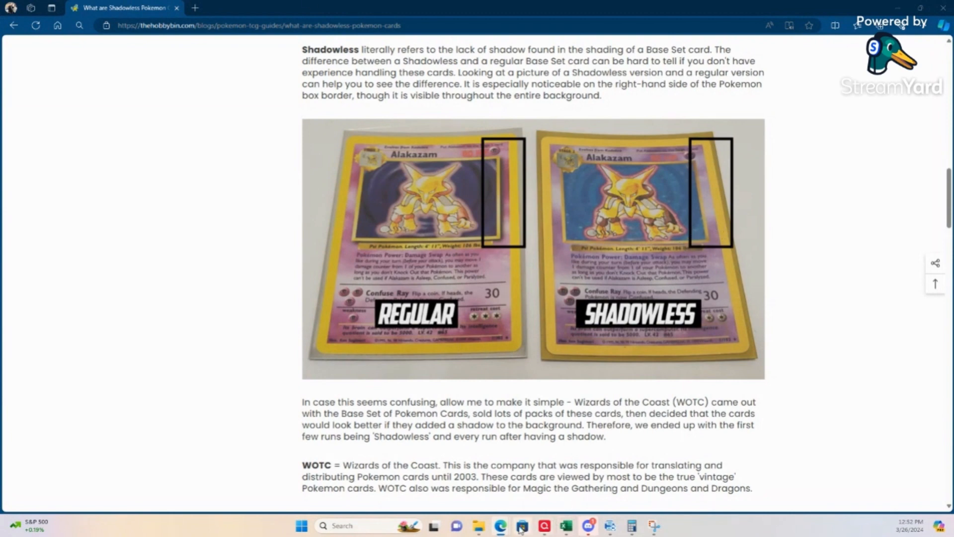
Step: Switch to PaperStream Capture and display the front scan of the Machamp card to examine its artwork border
mouse_move(498, 530)
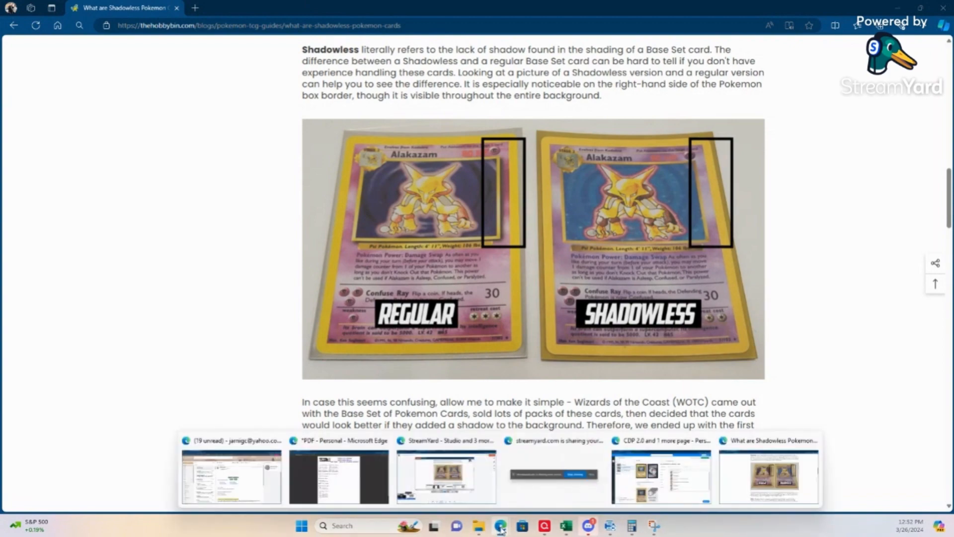
left_click(660, 483)
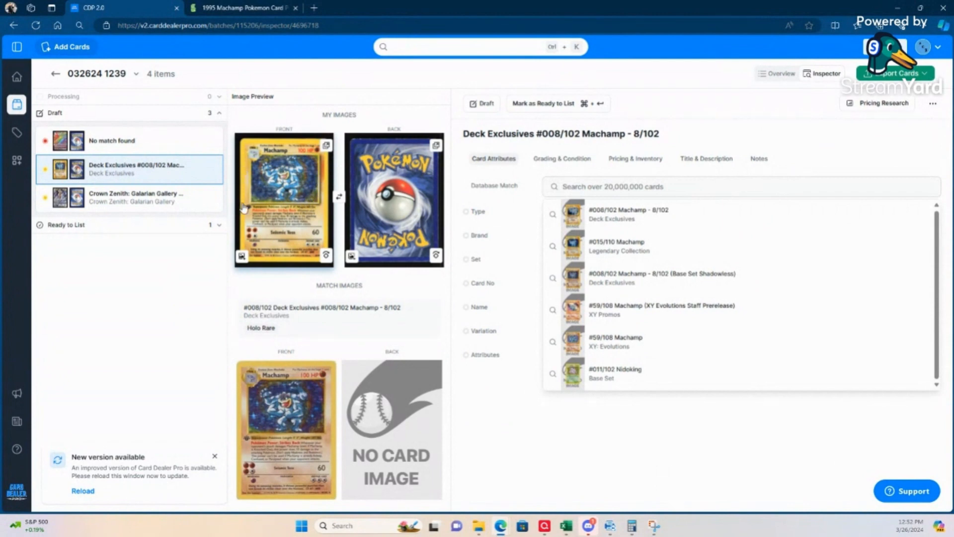
mouse_move(621, 521)
left_click(617, 487)
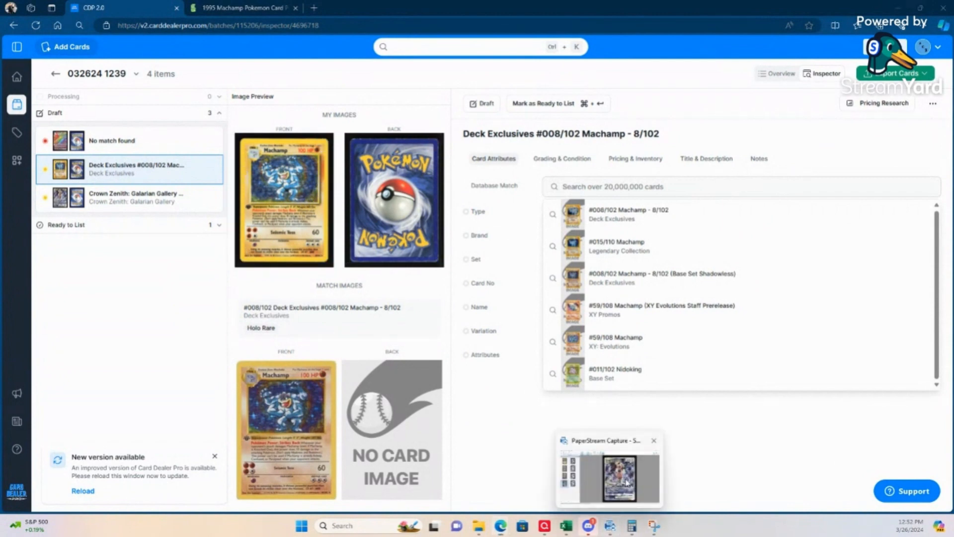
left_click(37, 112)
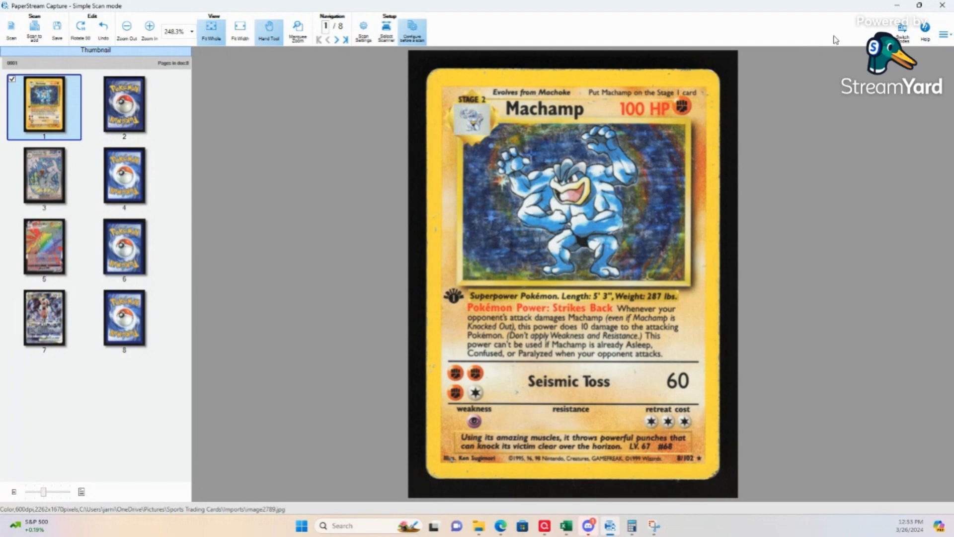
Step: Switch back to The Hobby Bin guide and compare the regular and Shadowless Alakazam pictures with the Machamp scan
mouse_move(500, 524)
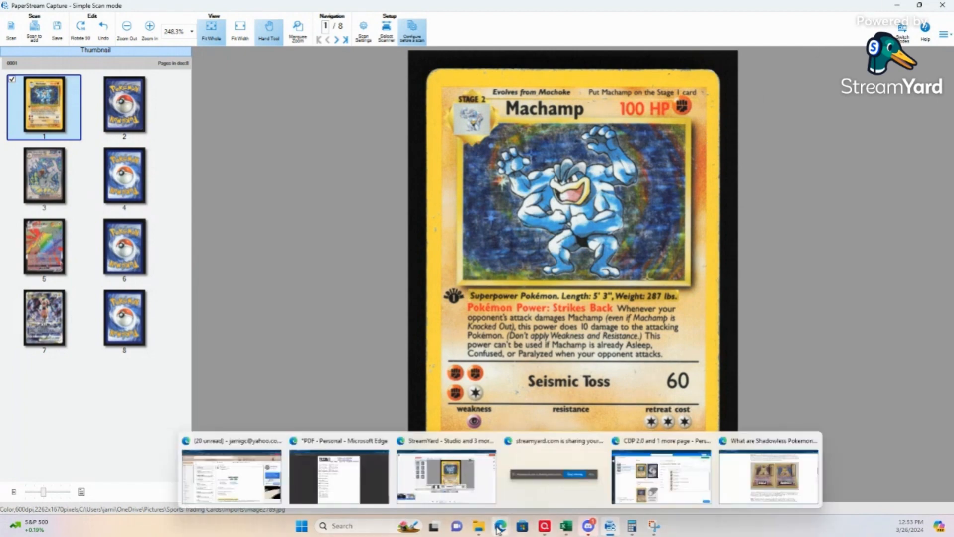
left_click(765, 497)
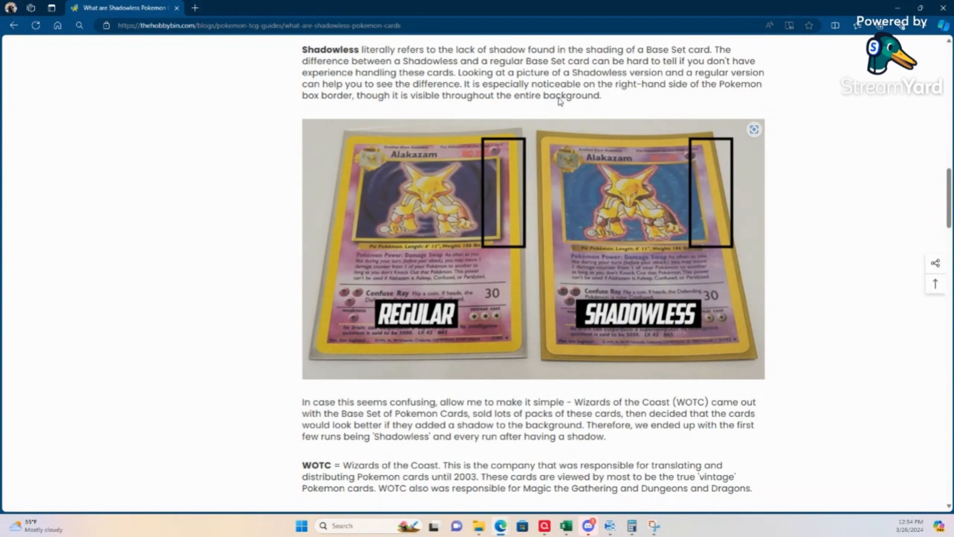
mouse_move(590, 530)
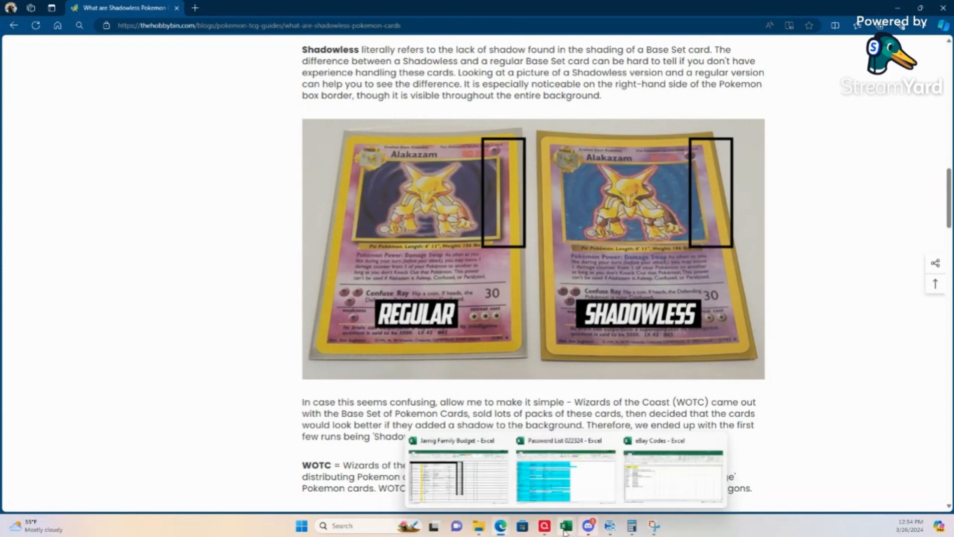
Step: Switch back to Card Dealer Pro and match the Machamp card to "#008/102 Machamp - 8/102 (Base Set Shadowless)" from Deck Exclusives
mouse_move(501, 526)
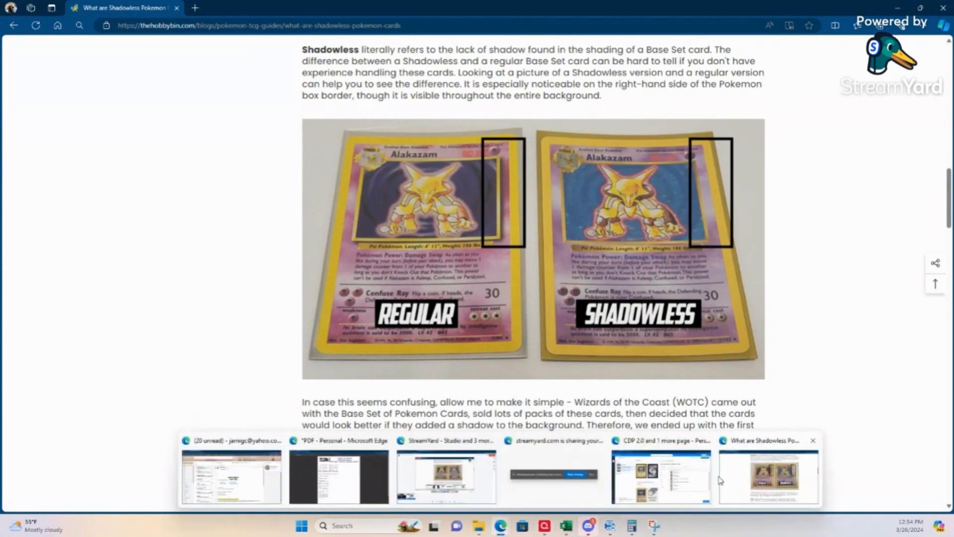
left_click(696, 477)
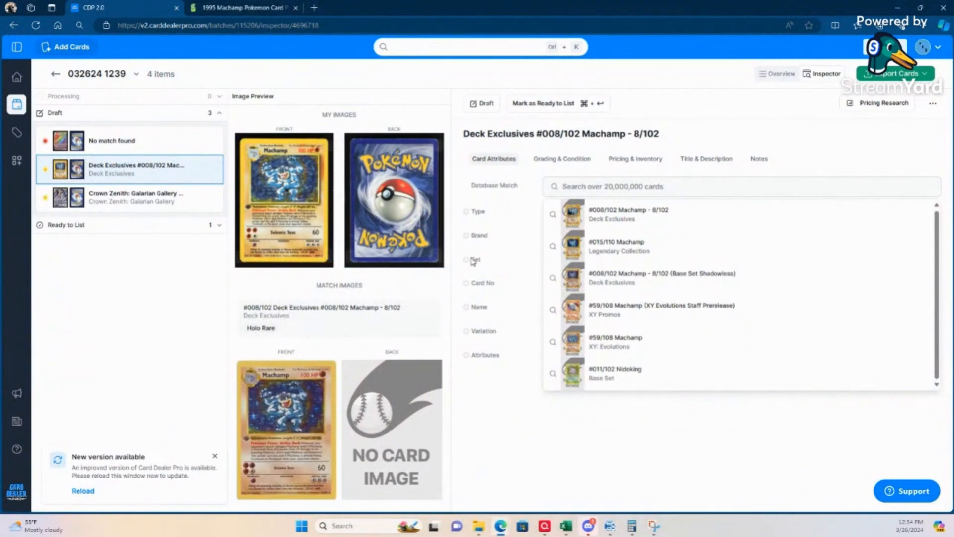
mouse_move(650, 281)
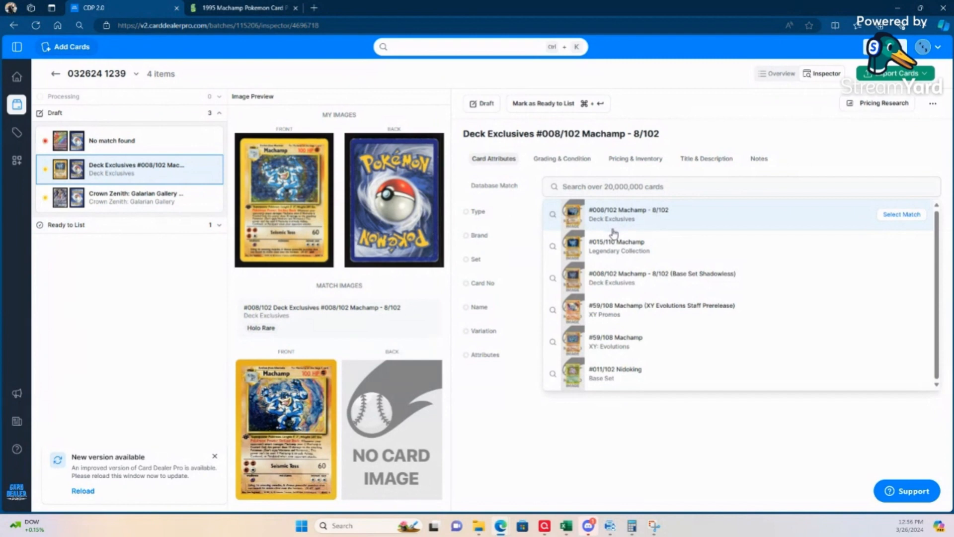
left_click(628, 278)
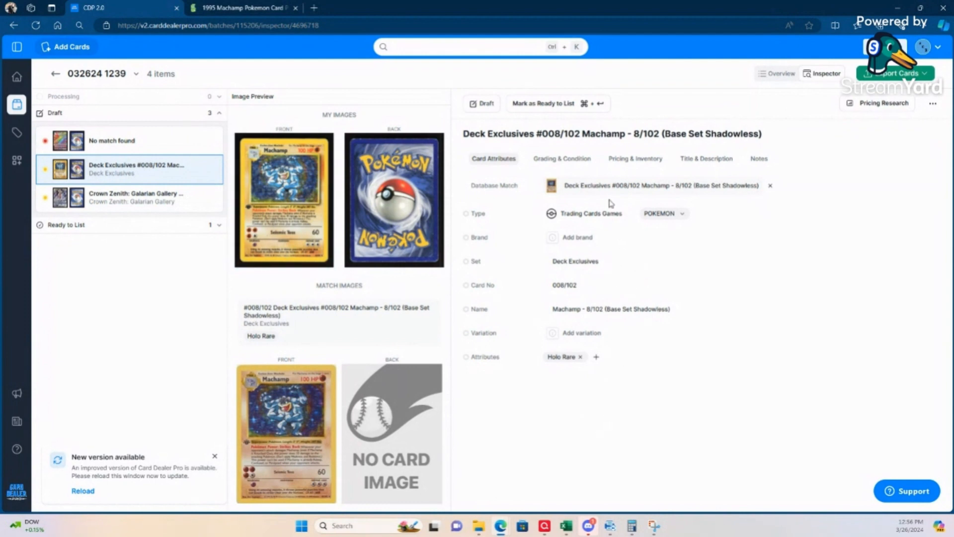
Step: Set the Machamp card's raw condition to Heavily played
left_click(562, 159)
left_click(601, 213)
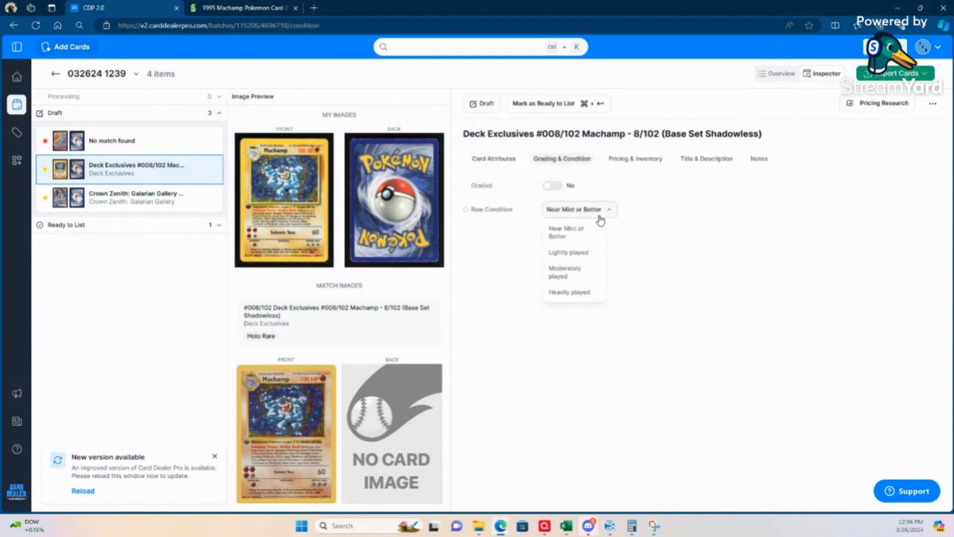
left_click(570, 291)
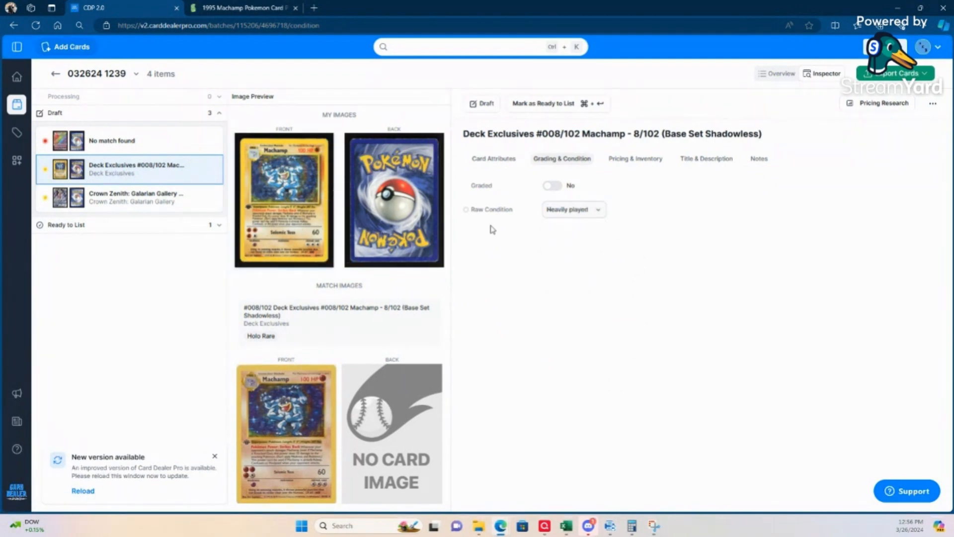
Step: Switch the Machamp description to custom, delete the "In 0 Machamp... played for the" sentence, fix the spacing around "Holo Rare." and save
left_click(709, 159)
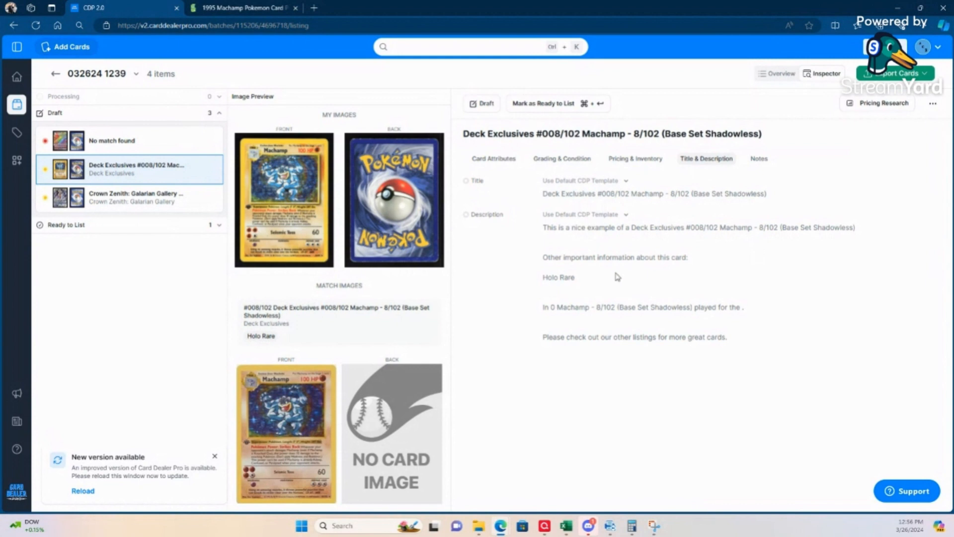
left_click(626, 216)
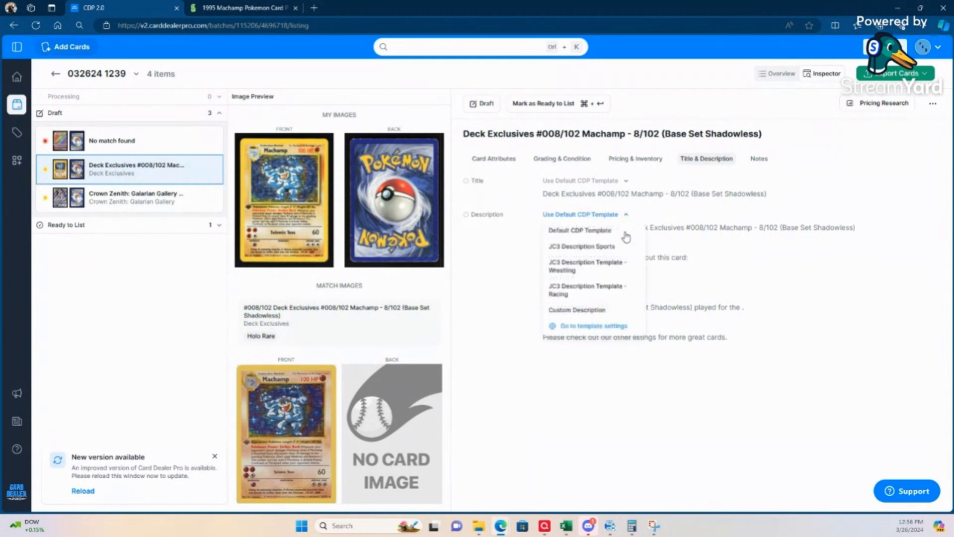
left_click(572, 309)
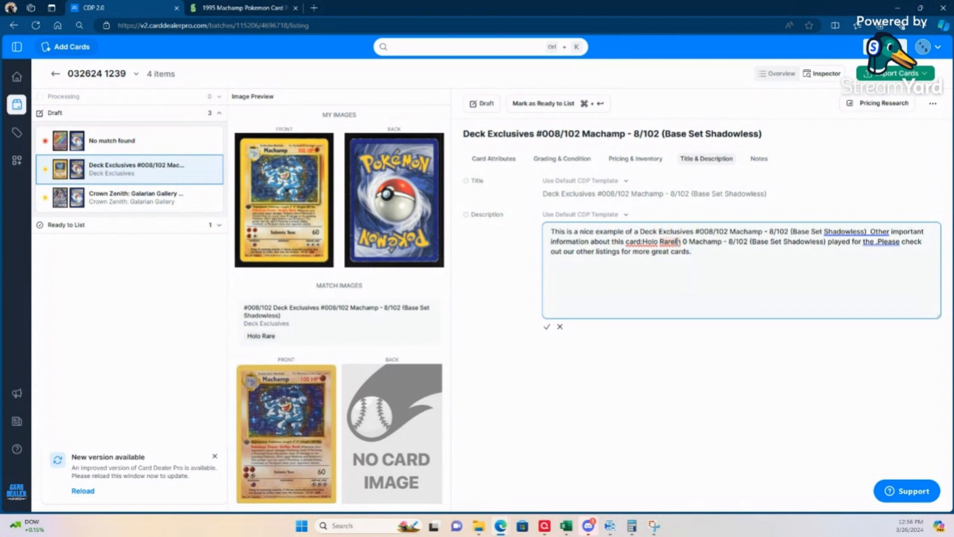
left_click_drag(677, 242, 867, 241)
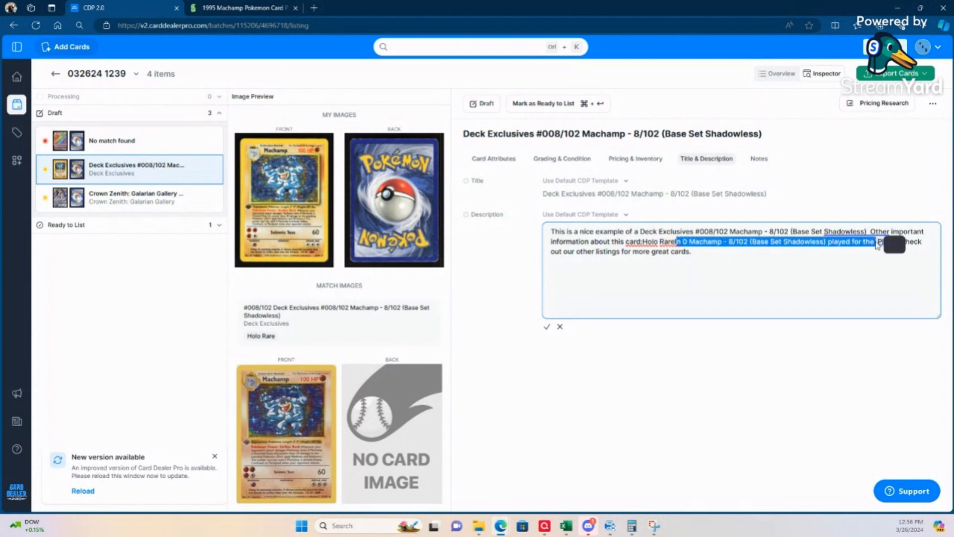
key("BackSpace")
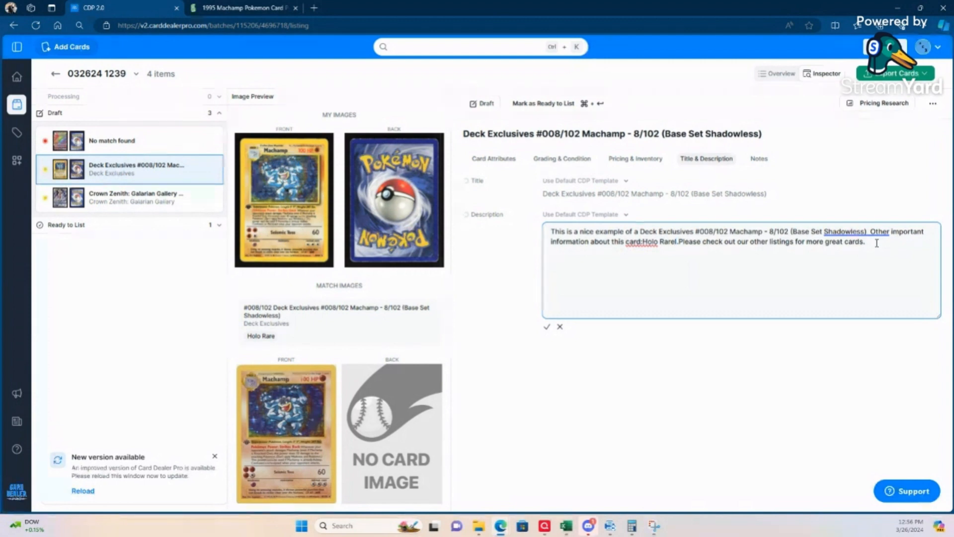
key("BackSpace")
right_click(627, 243)
left_click(678, 264)
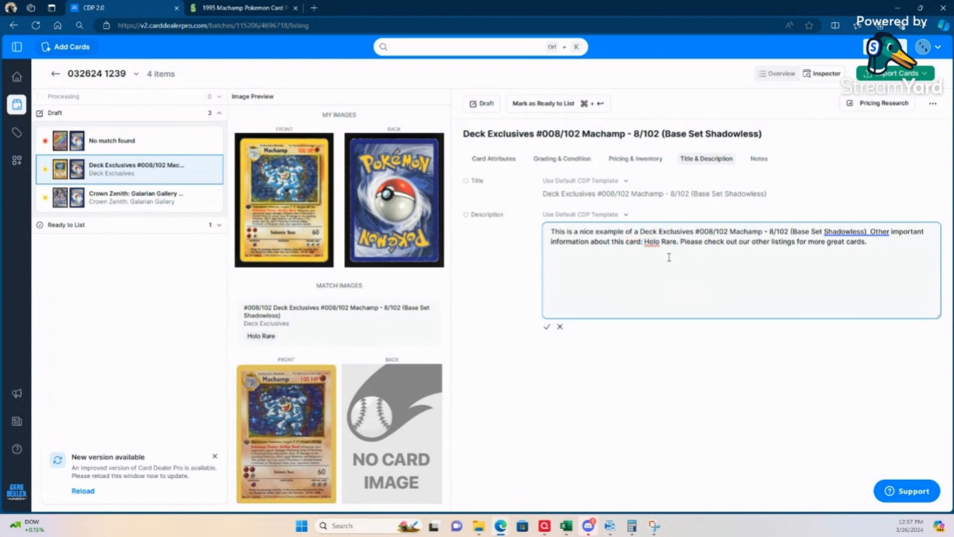
right_click(652, 242)
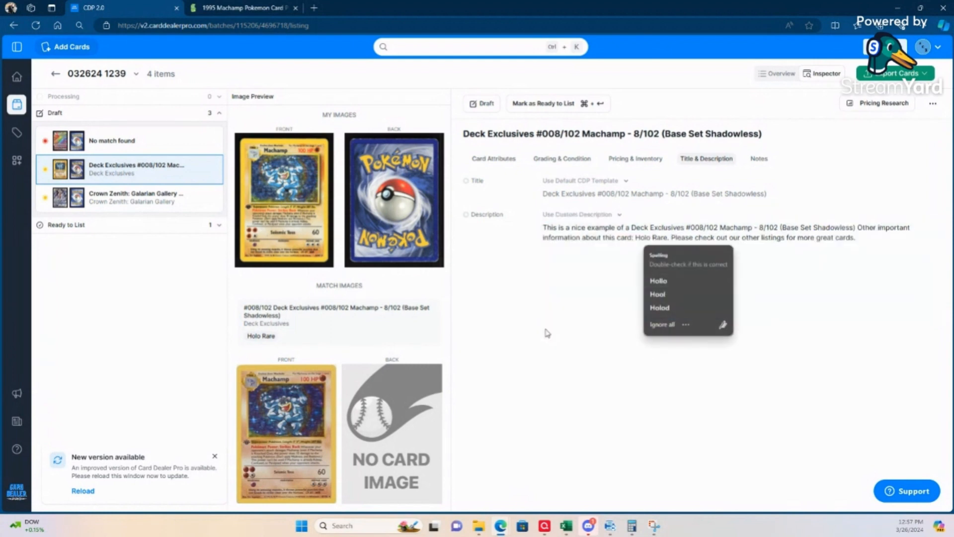
left_click(546, 326)
Step: Open the recent eBay sales for the Machamp card and remove the sold listings filter
left_click(632, 160)
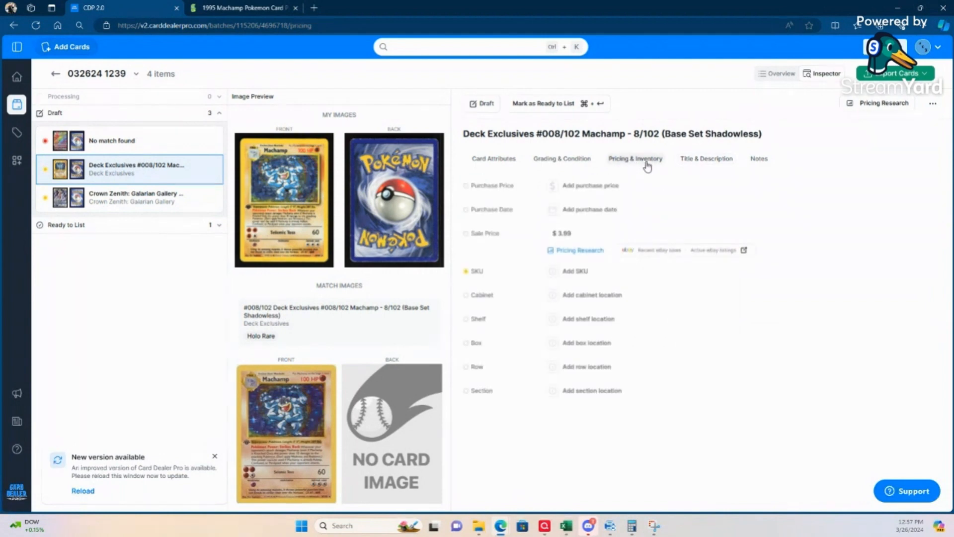
left_click(654, 251)
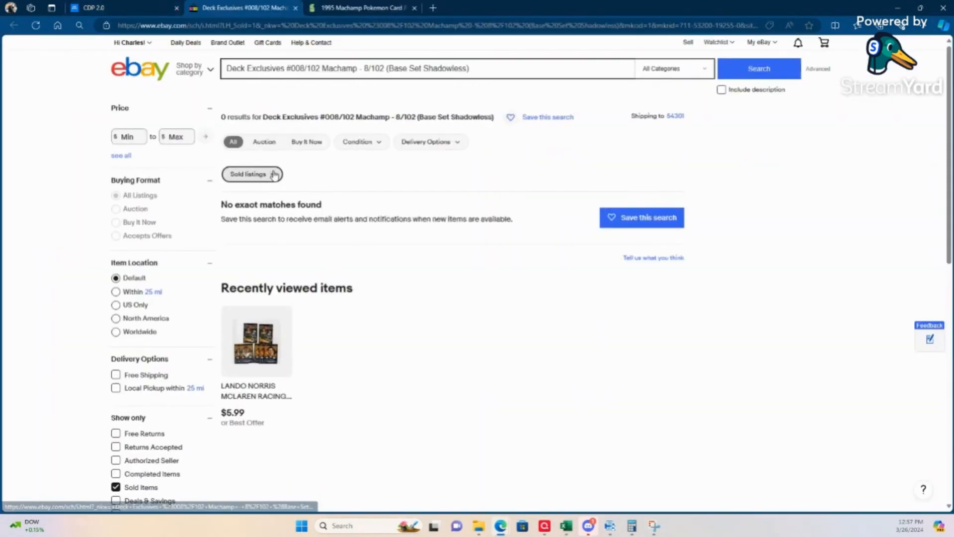
left_click(274, 175)
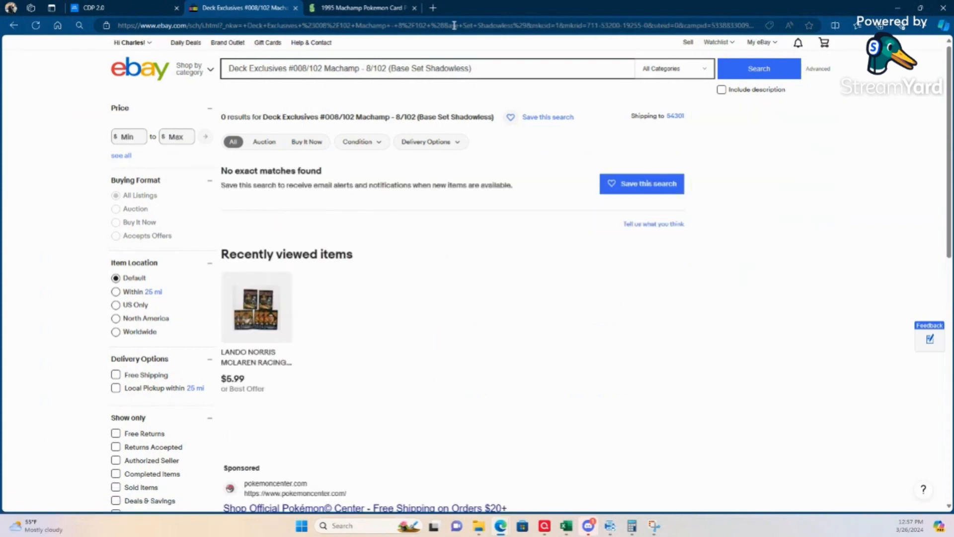
Step: Shorten the eBay search to "Deck Exclusives #008/102 Machamp - 8/102 Shadowless" and run it again
left_click_drag(390, 70, 494, 68)
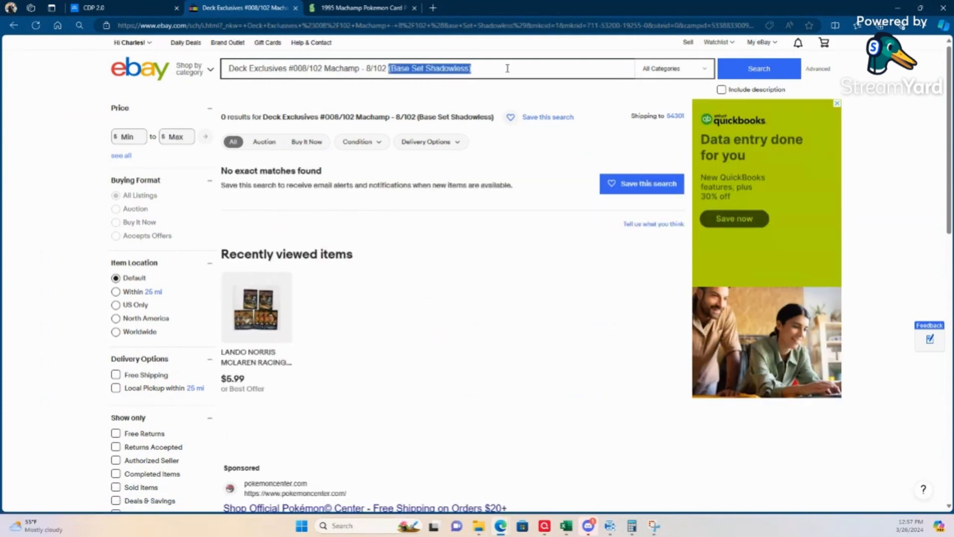
double_click(420, 68)
left_click_drag(420, 69, 397, 69)
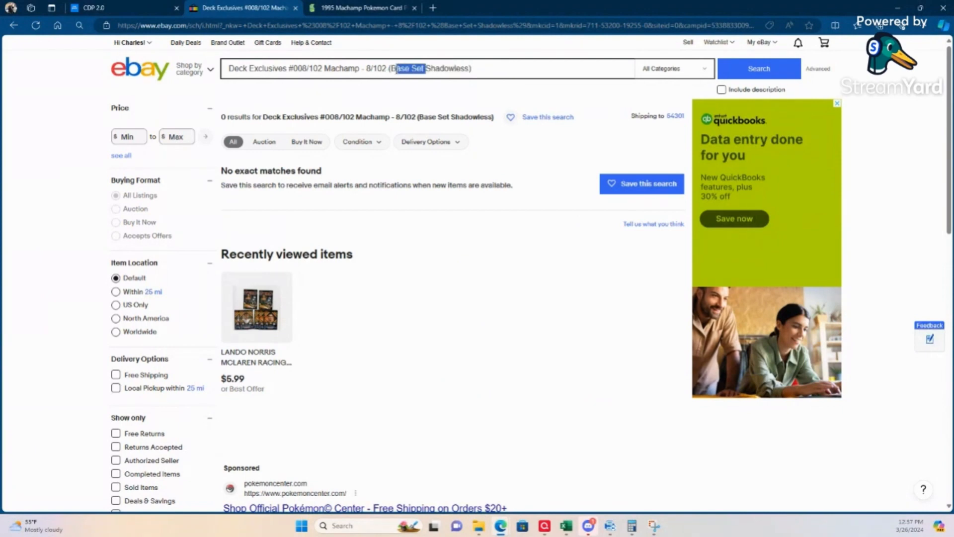
key("BackSpace")
key("Return")
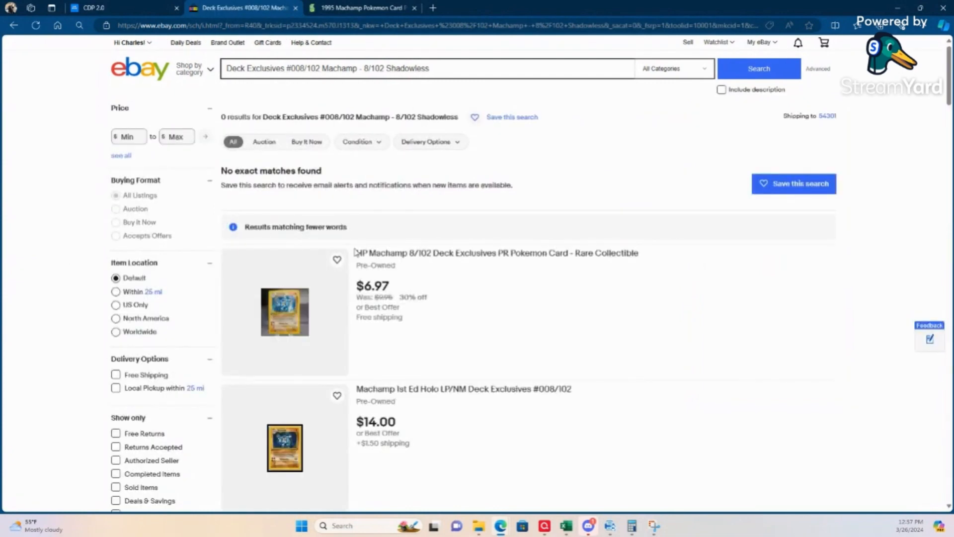
Step: Limit the Machamp results to sold items and review the prices of the closest sold listings
scroll(431, 289, "down", 3)
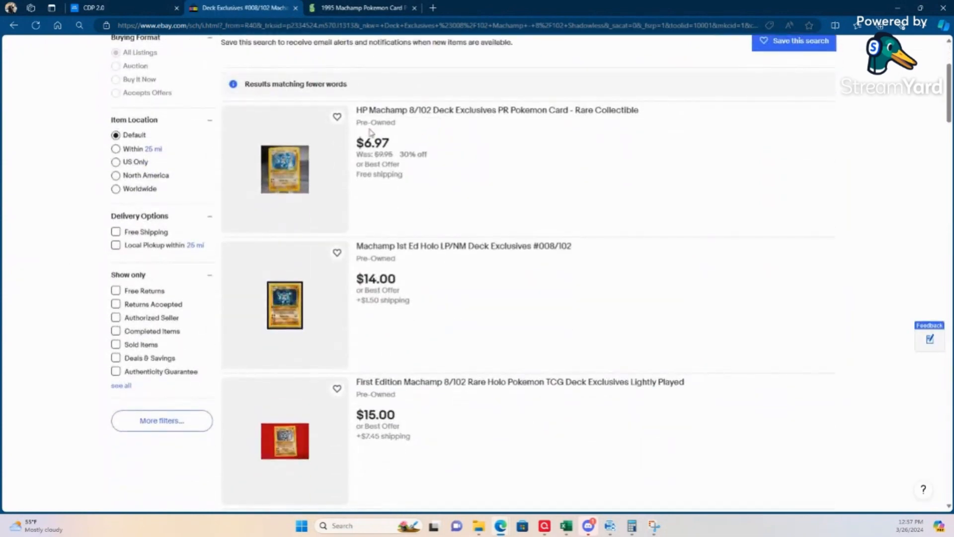
scroll(370, 132, "up", 3)
scroll(134, 317, "down", 6)
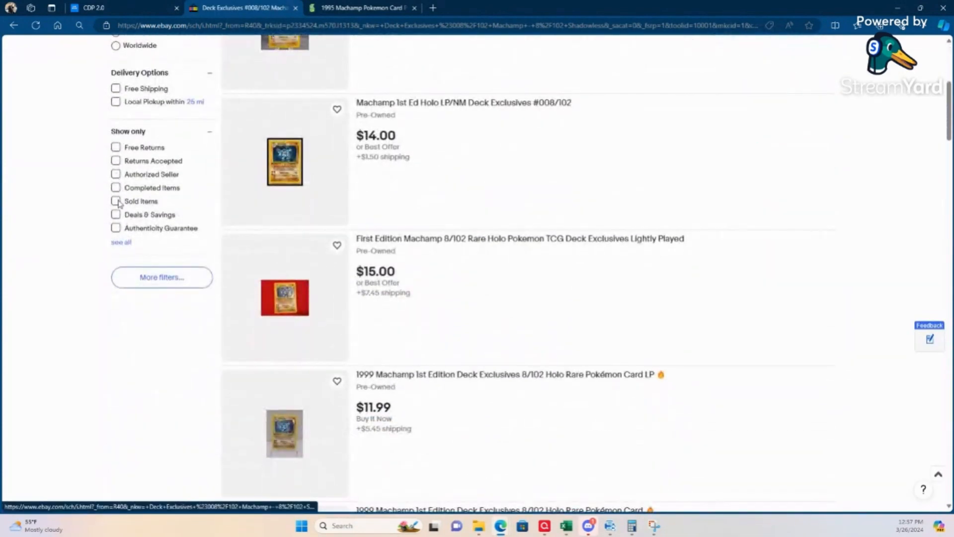
left_click(117, 202)
scroll(323, 347, "down", 2)
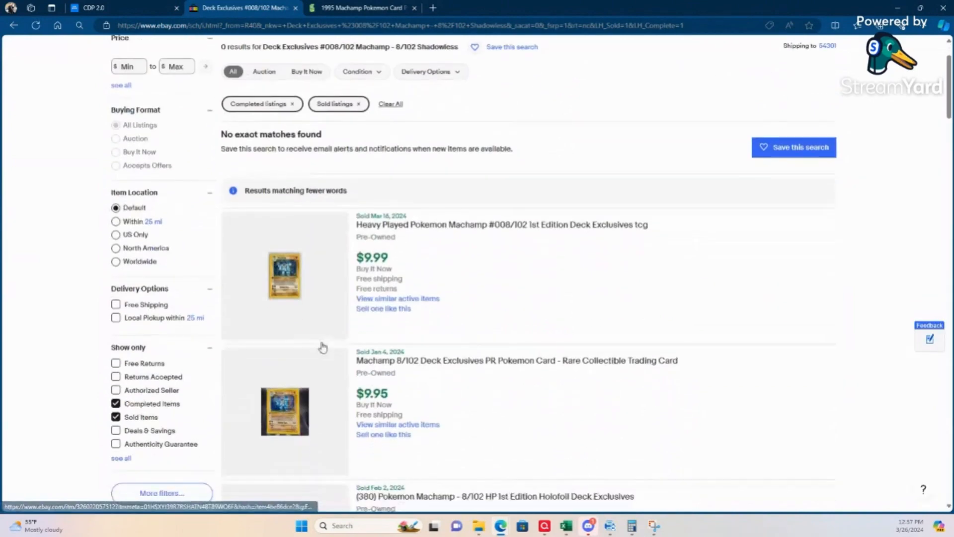
scroll(323, 347, "down", 1)
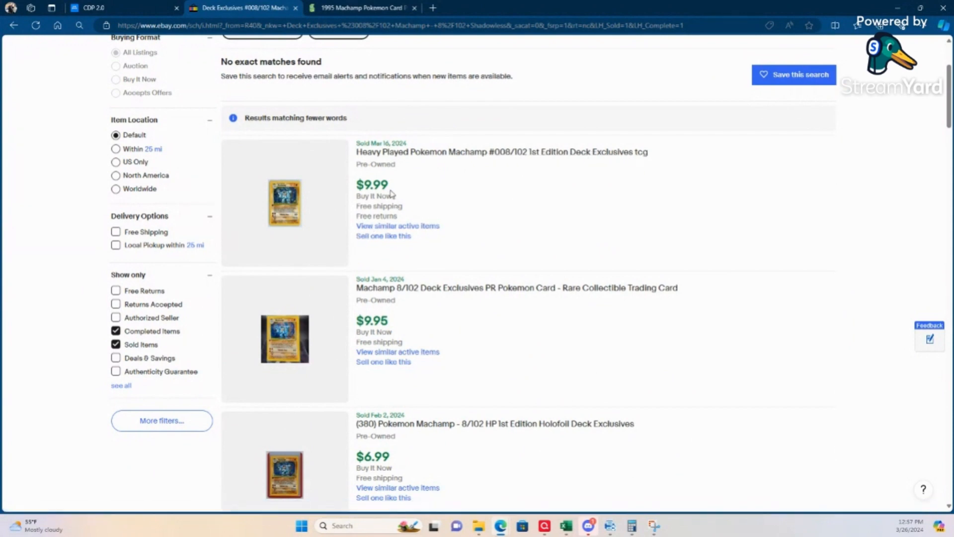
scroll(403, 337, "down", 5)
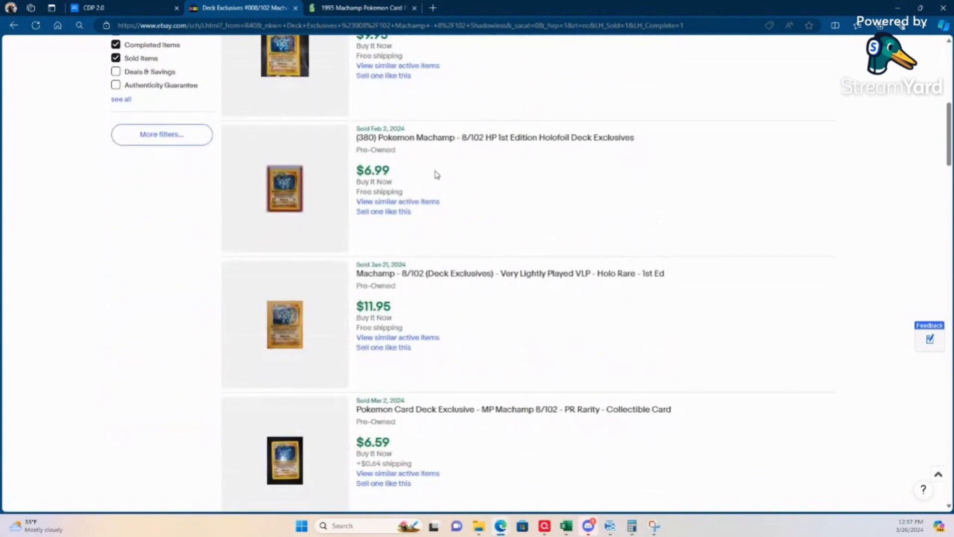
scroll(442, 177, "up", 4)
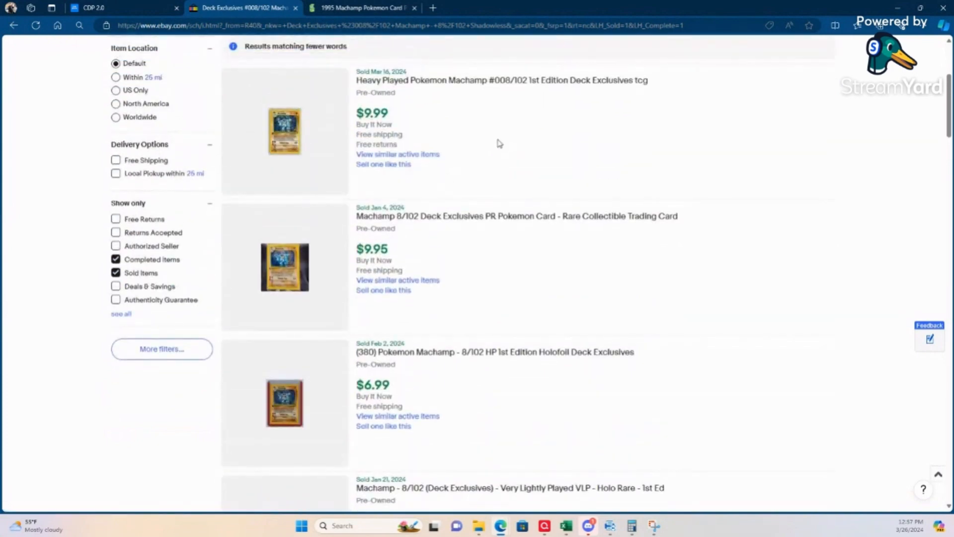
scroll(497, 141, "up", 1)
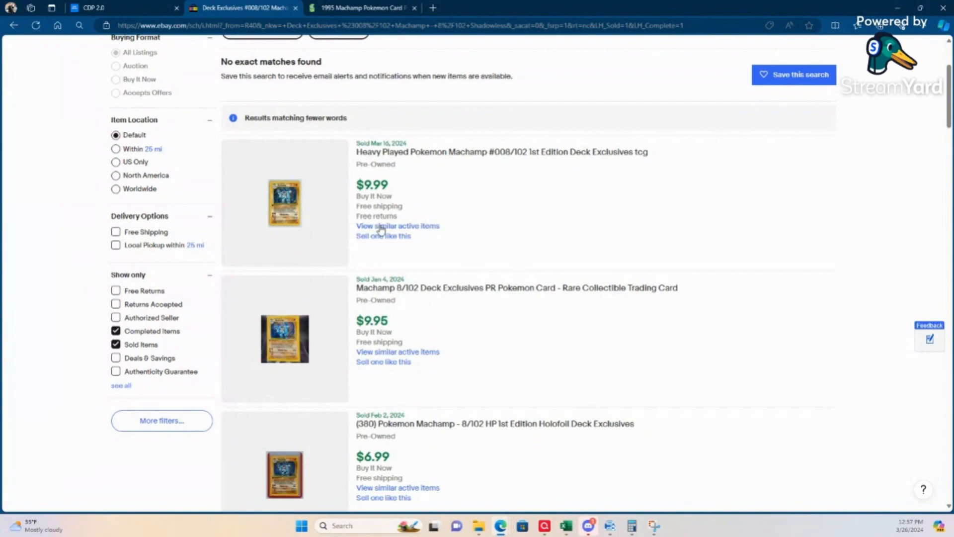
Step: Open the "Heavy Played Pokemon Machamp #008/102 1st Edition" sold listing, check its photos, condition and description, and close it
left_click(393, 152)
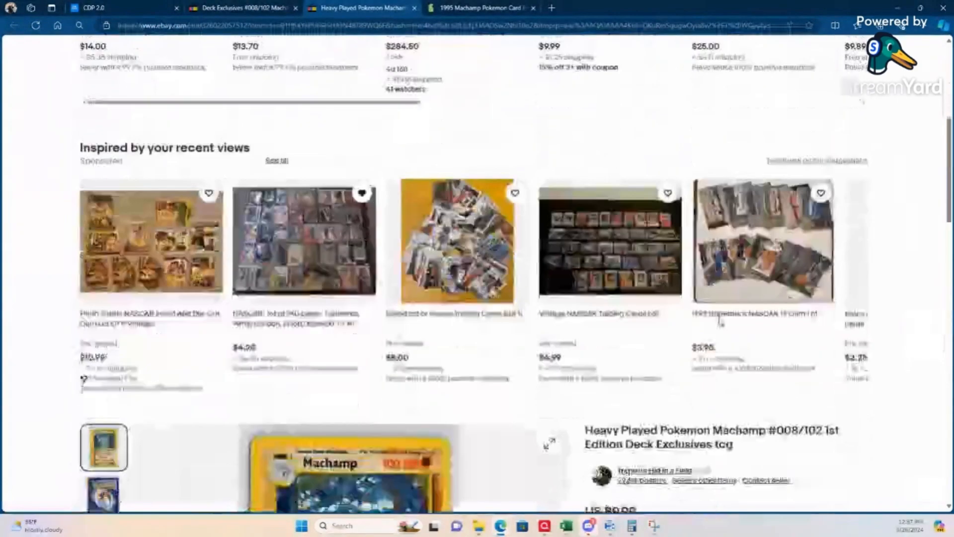
scroll(720, 321, "down", 5)
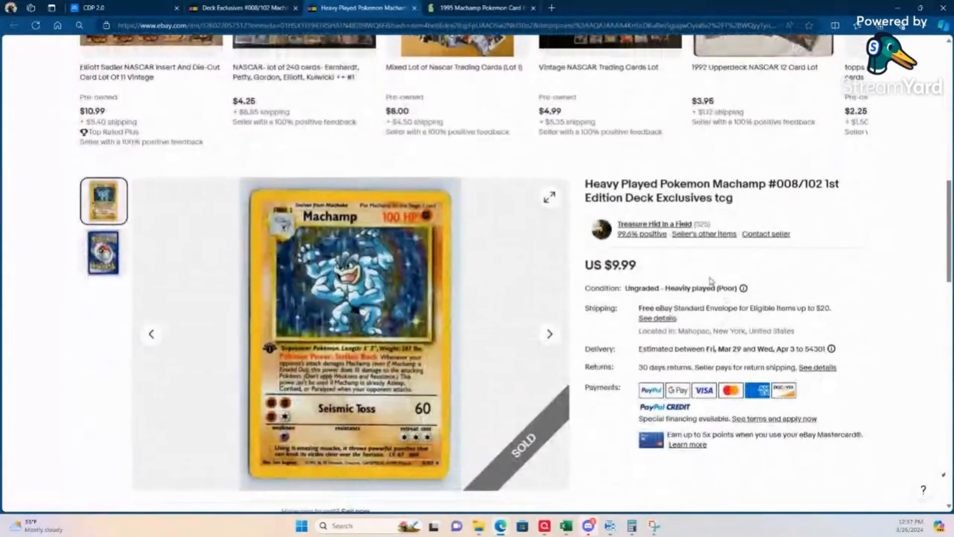
scroll(702, 286, "down", 4)
scroll(702, 285, "down", 5)
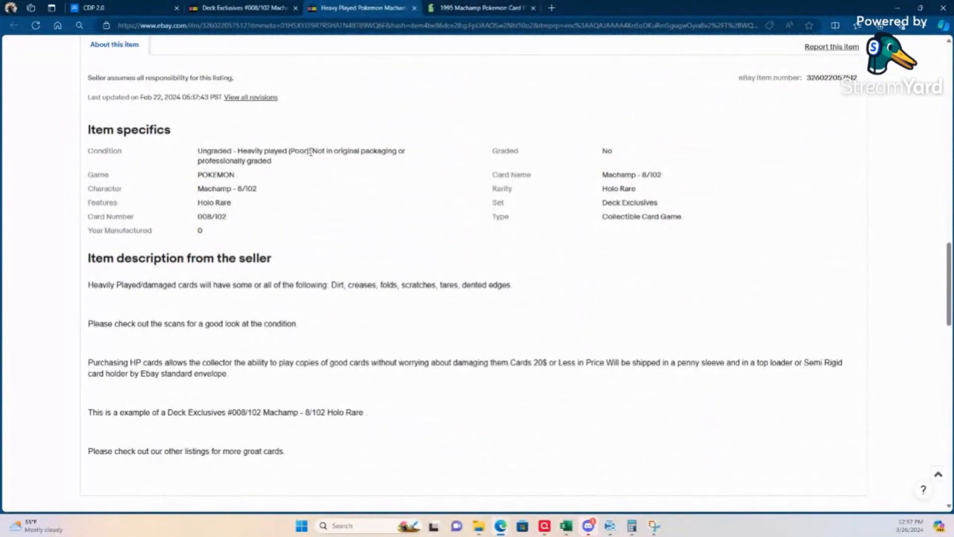
scroll(324, 164, "up", 1)
scroll(328, 174, "up", 15)
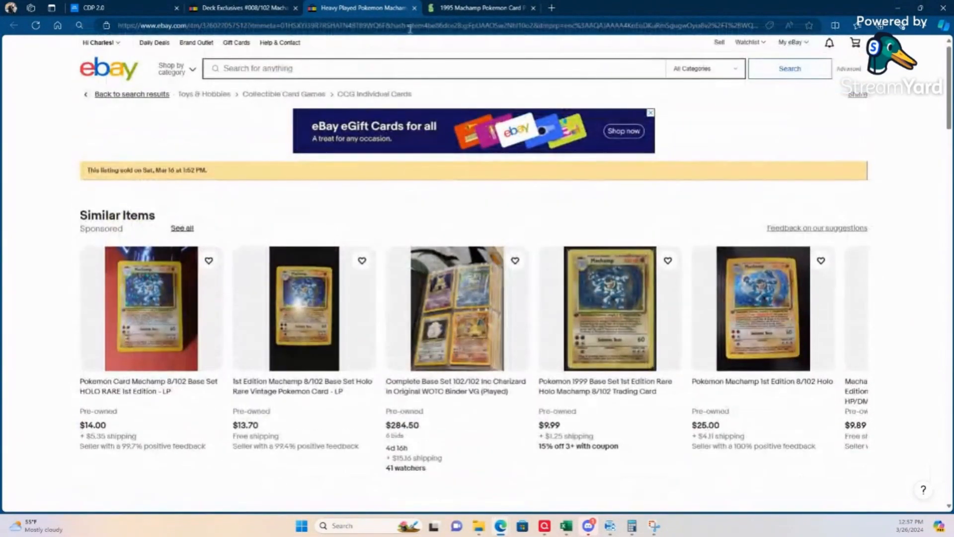
left_click(415, 8)
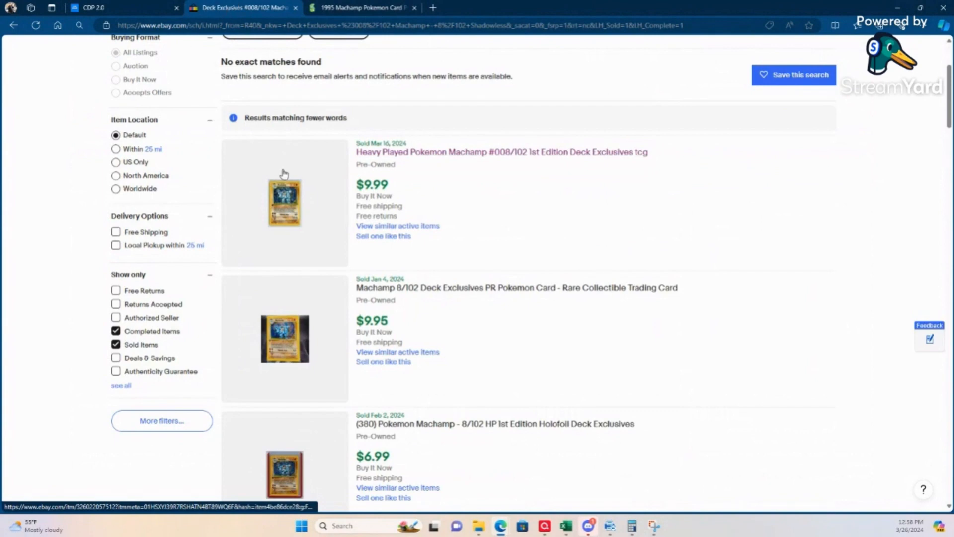
Step: Compare the prices of the remaining sold Machamp listings and close the eBay results to return to Card Dealer Pro
scroll(515, 268, "down", 4)
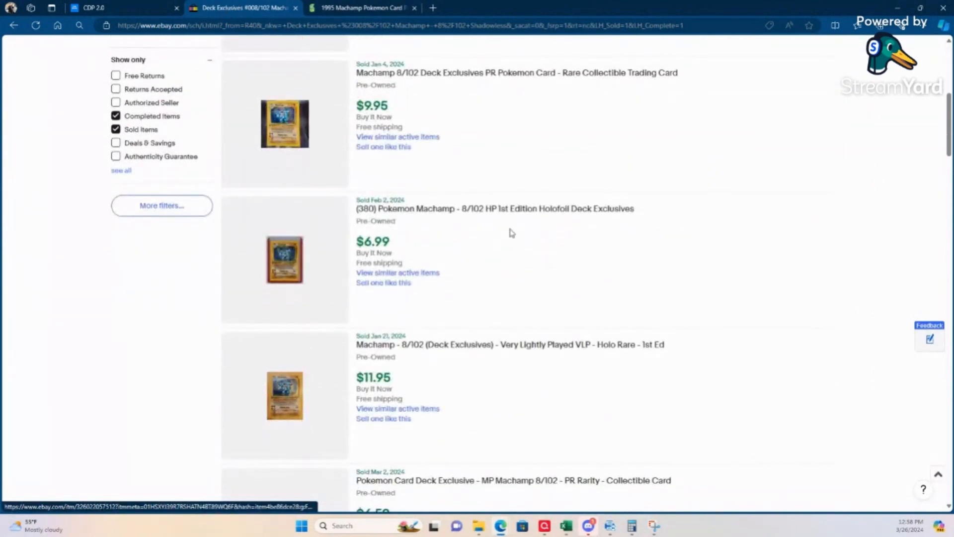
scroll(518, 250, "down", 4)
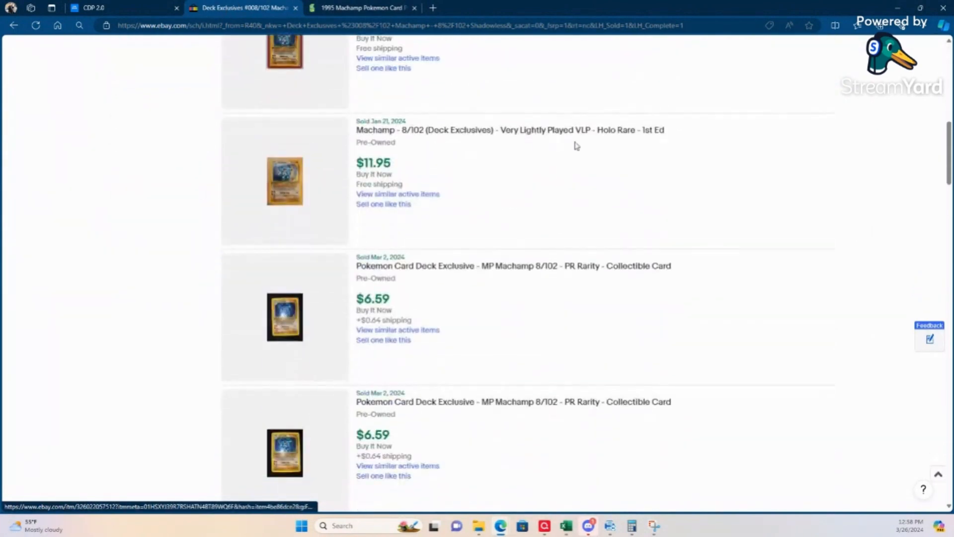
scroll(403, 263, "down", 3)
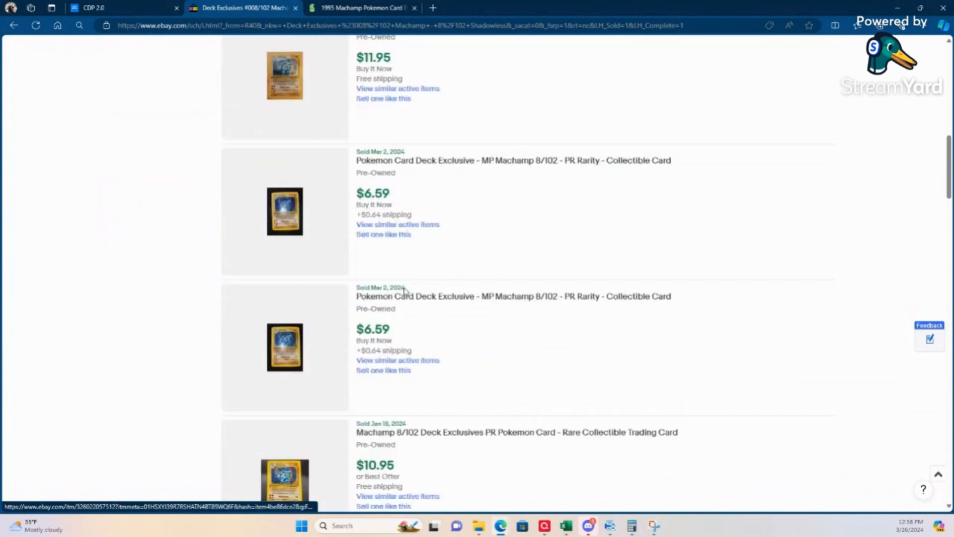
scroll(406, 292, "down", 1)
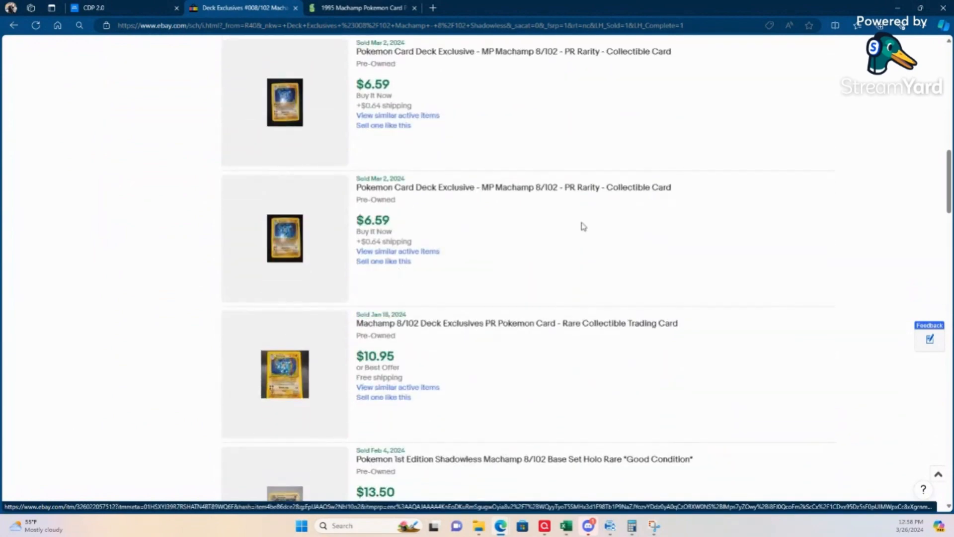
scroll(418, 242, "up", 15)
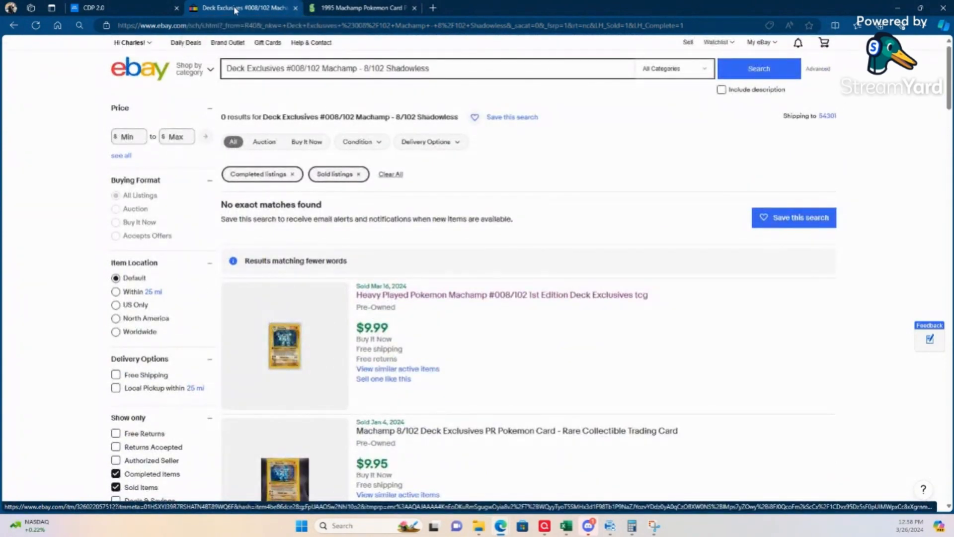
left_click(295, 8)
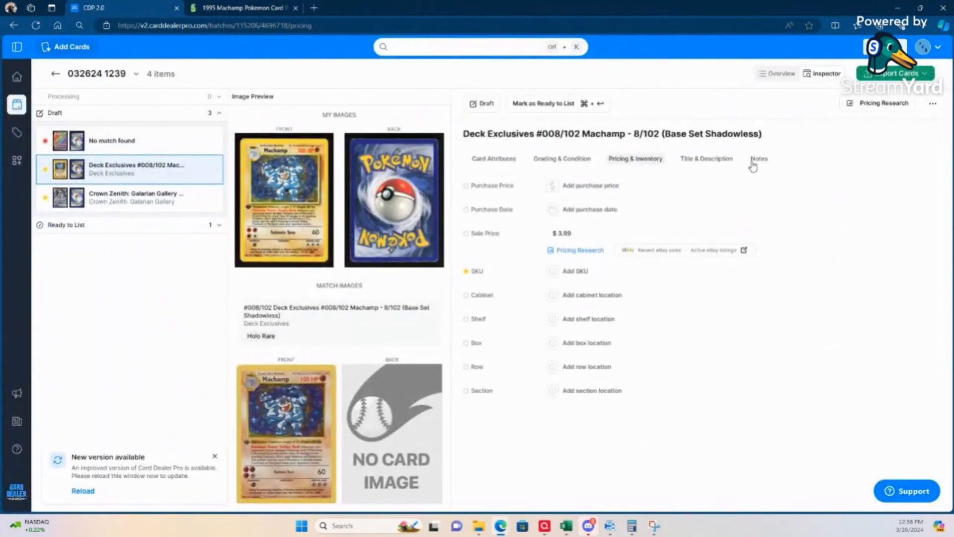
Step: Add the sentence "Card shows chipping throughout." after "Holo Rare." in the Machamp card's custom description
left_click(706, 159)
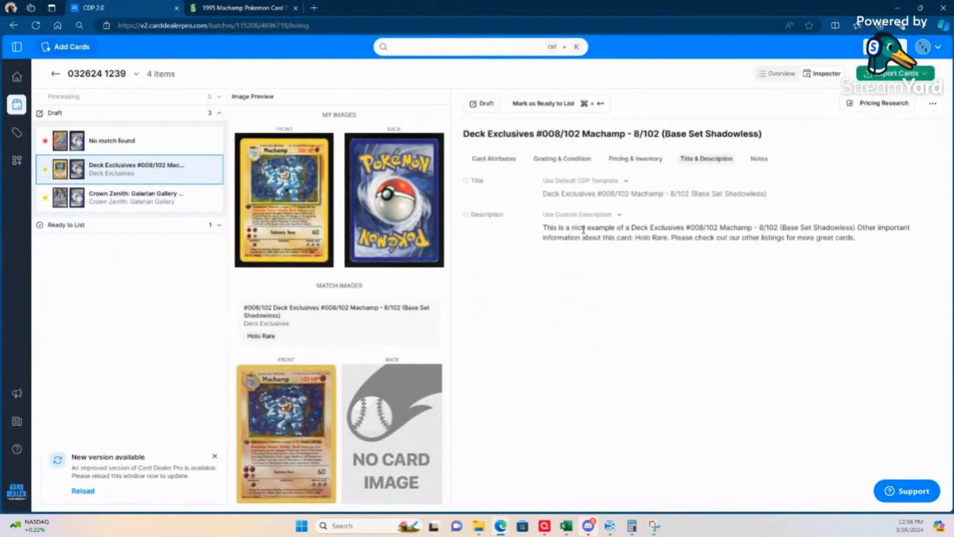
left_click(618, 215)
left_click(578, 310)
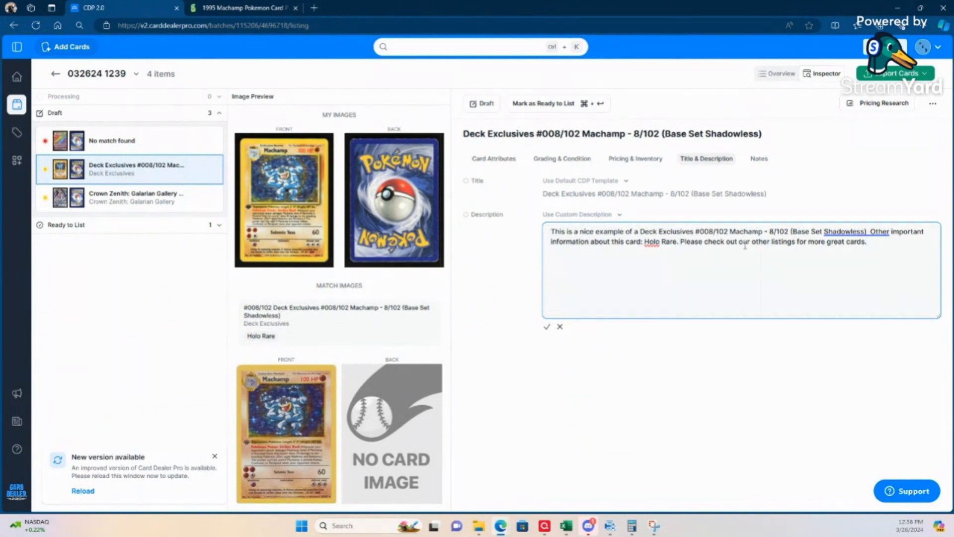
type("Card show")
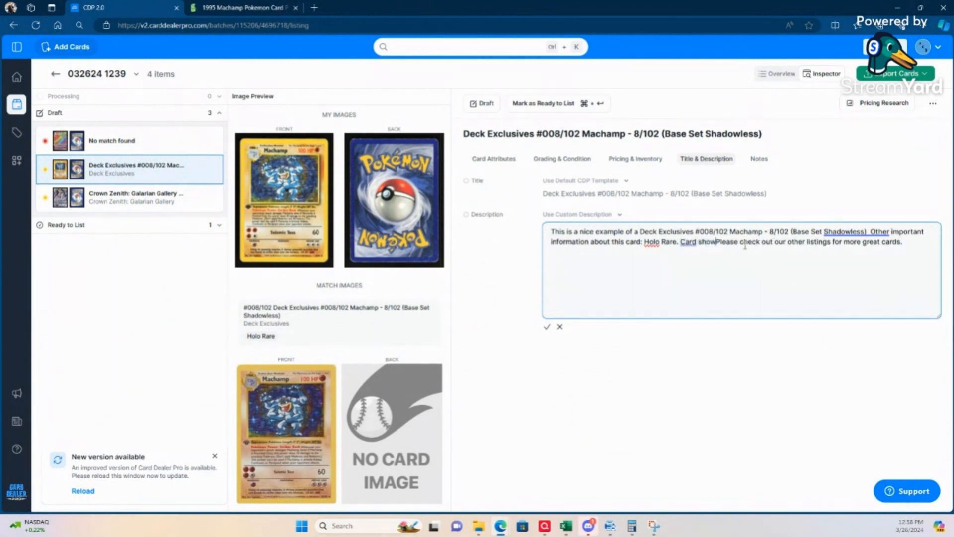
type("s ")
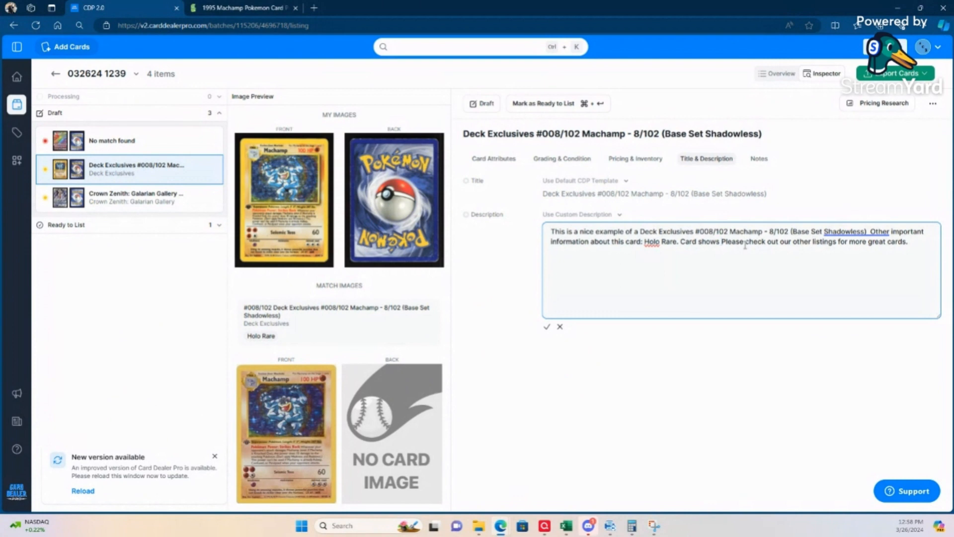
type("chipping th")
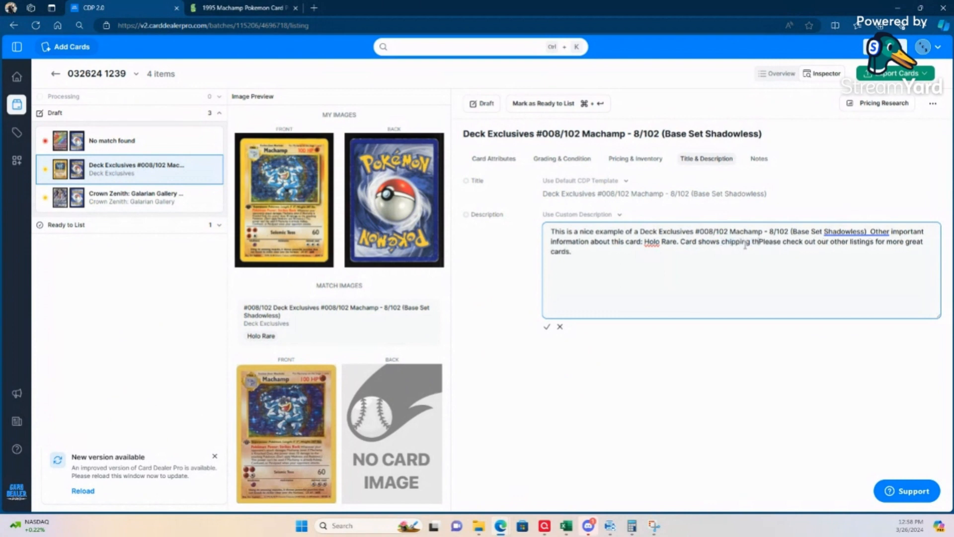
type("roughout.")
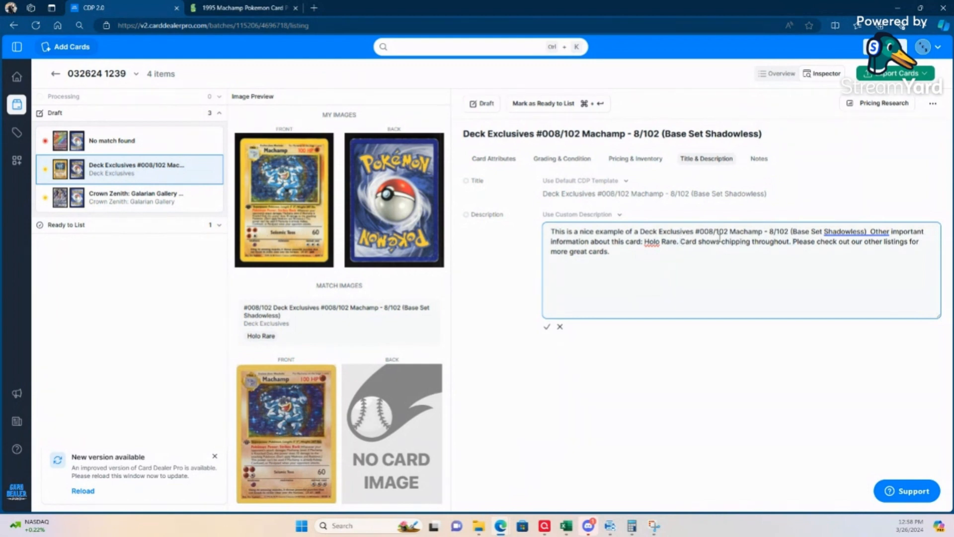
Step: Put the chipping sentence and the "Please check out our other listings" sentence in separate paragraphs and save the description
key("BackSpace")
key("Return")
key("Return")
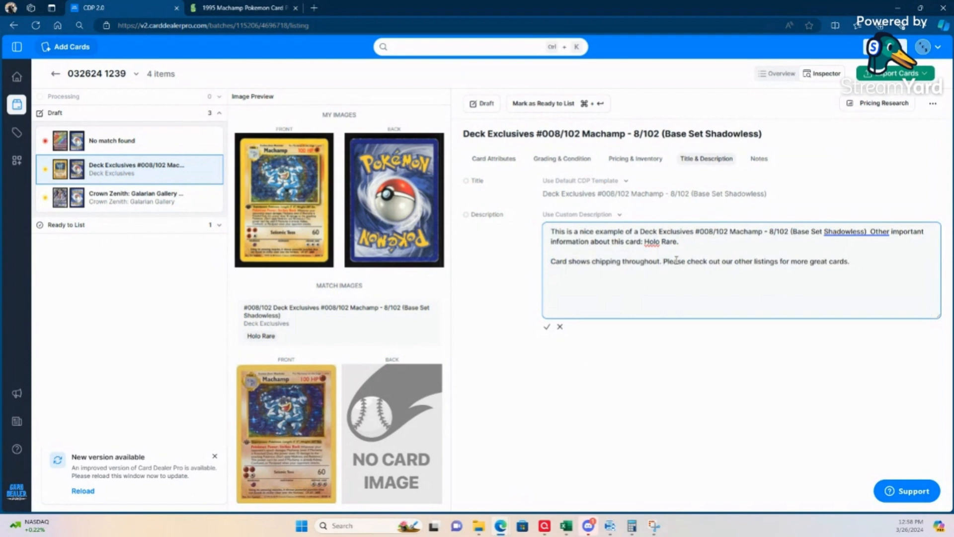
key("BackSpace")
key("Return")
key("Return")
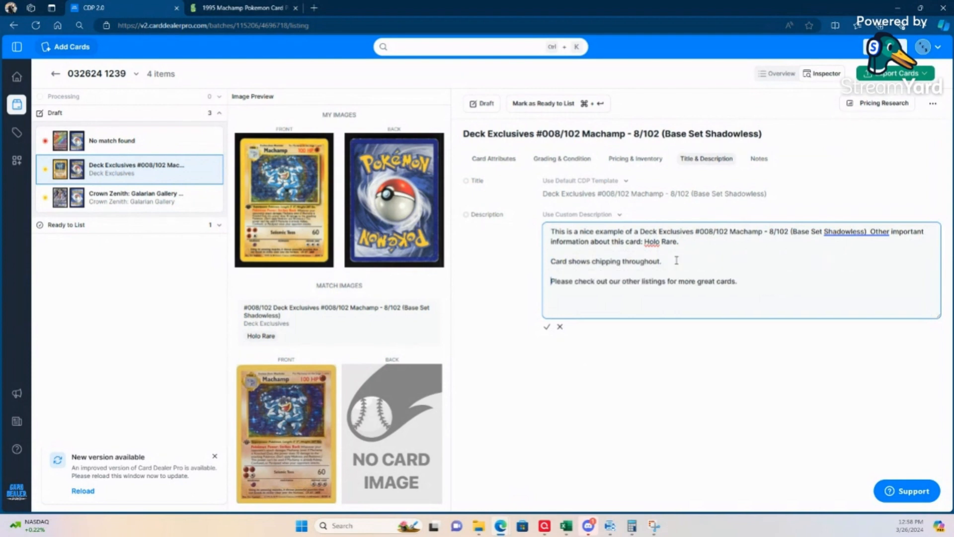
left_click(548, 329)
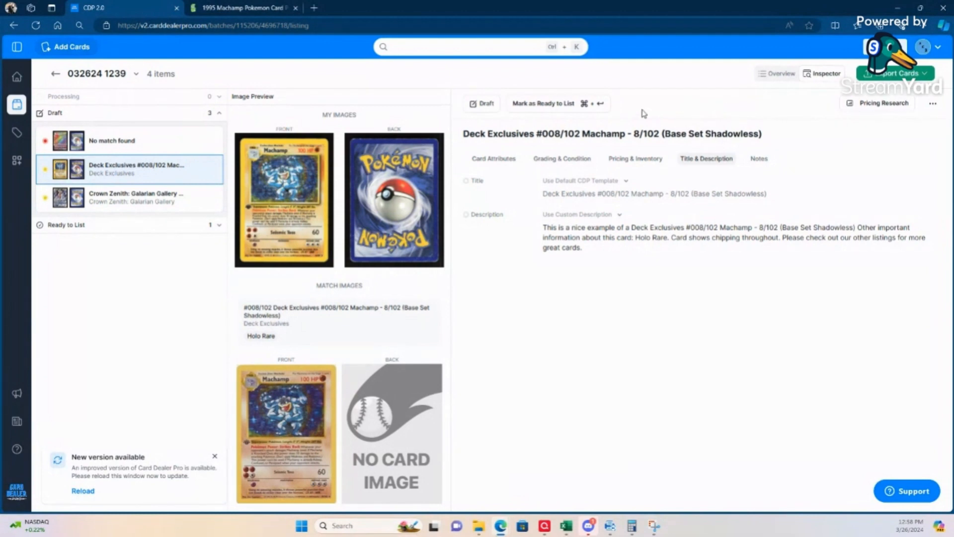
Step: Set the Machamp card's sale price to $9.99
left_click(660, 165)
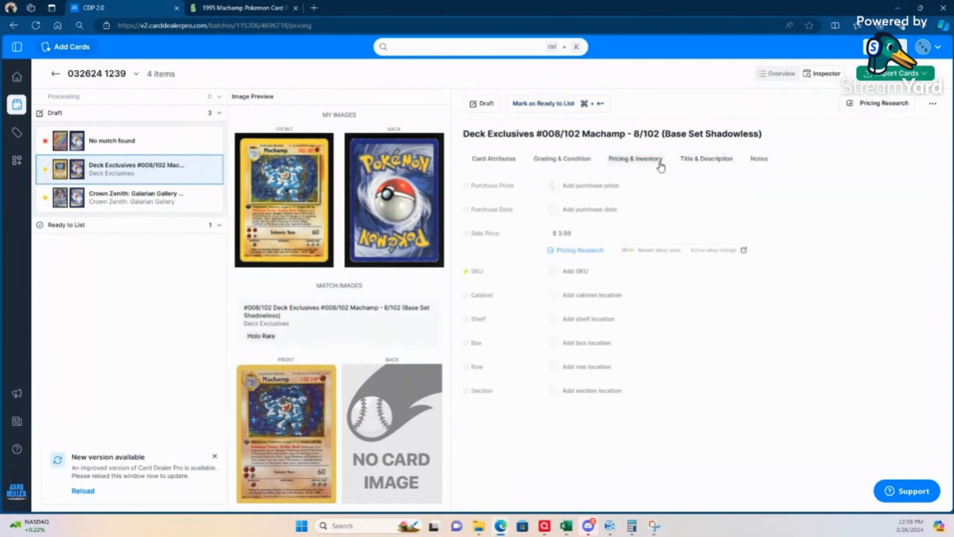
left_click(565, 233)
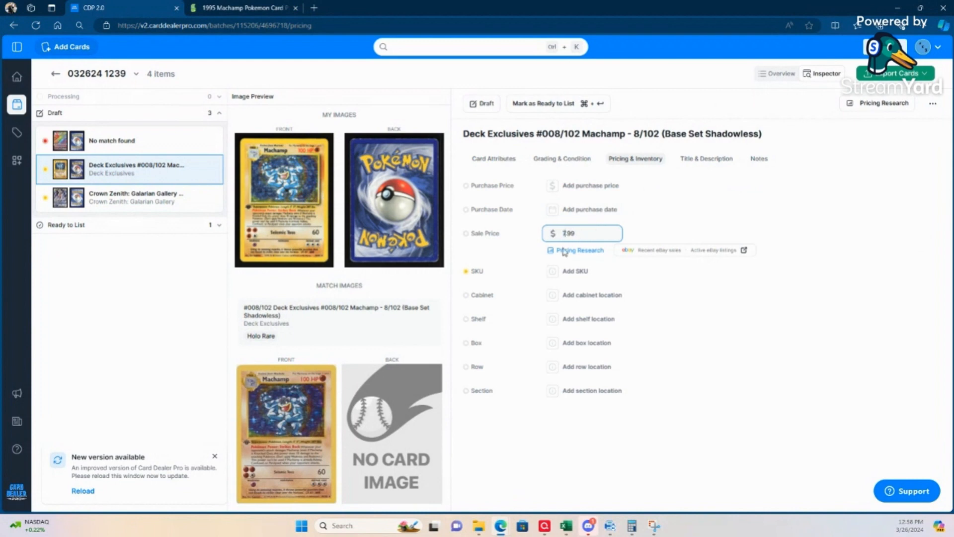
left_click(635, 462)
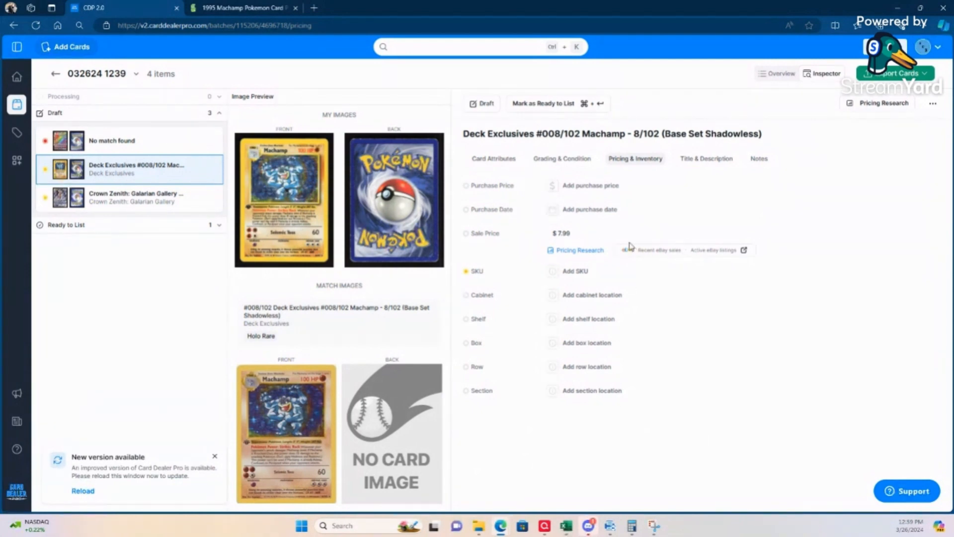
left_click(562, 233)
left_click(553, 455)
Step: Enter 032624 as the Machamp card's SKU and mark the card as ready to list
left_click(583, 271)
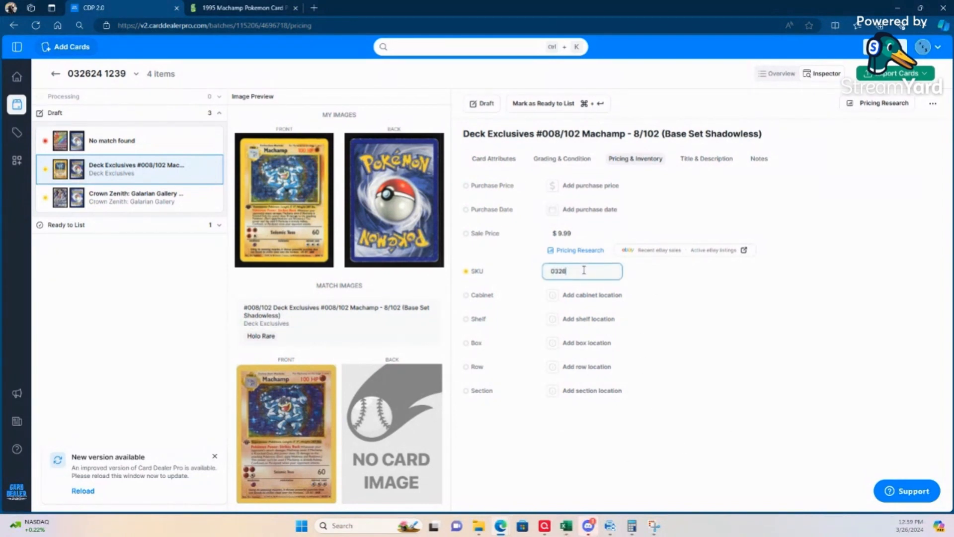
type("032624")
left_click(615, 467)
left_click(545, 103)
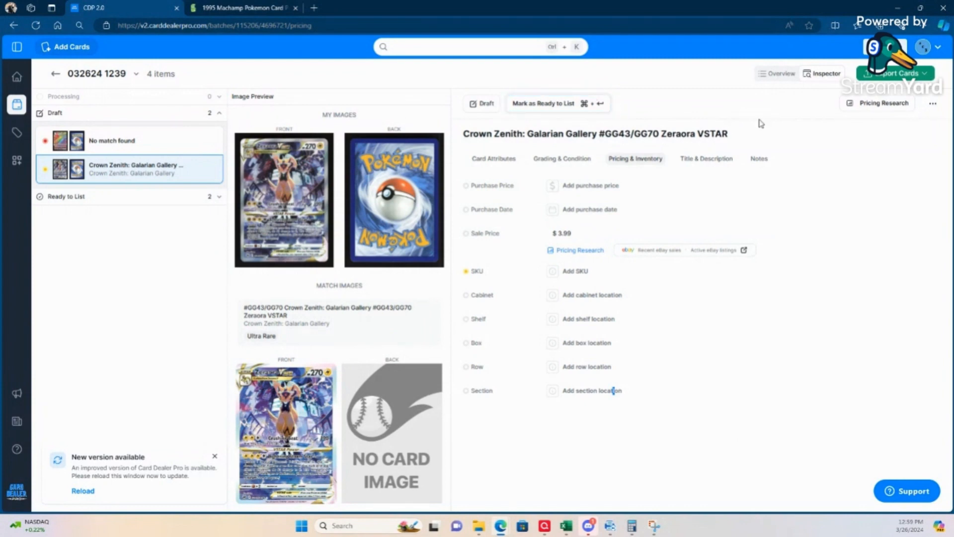
Step: Set the variation of the Crown Zenith Zeraora VSTAR card to Full Art in its card attributes
left_click(491, 161)
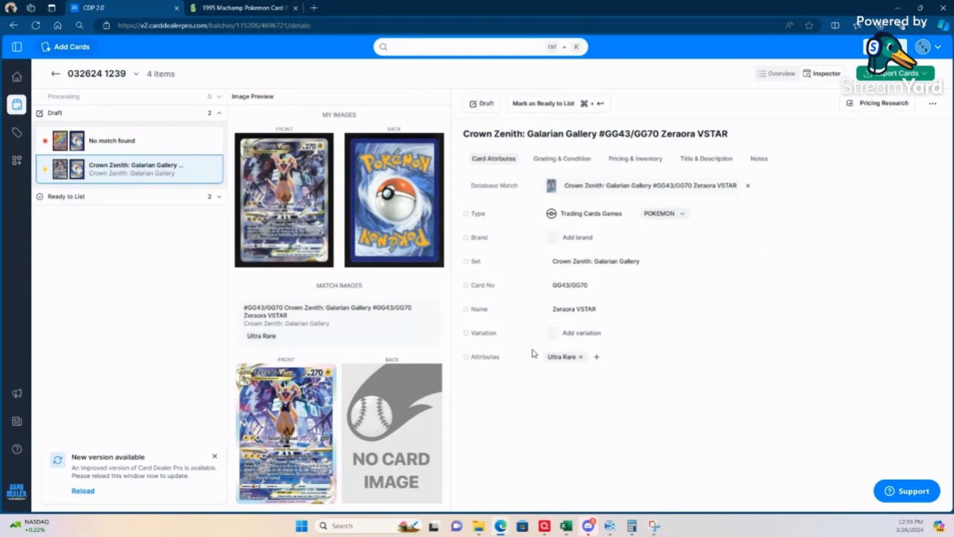
left_click(581, 333)
type("Full Art")
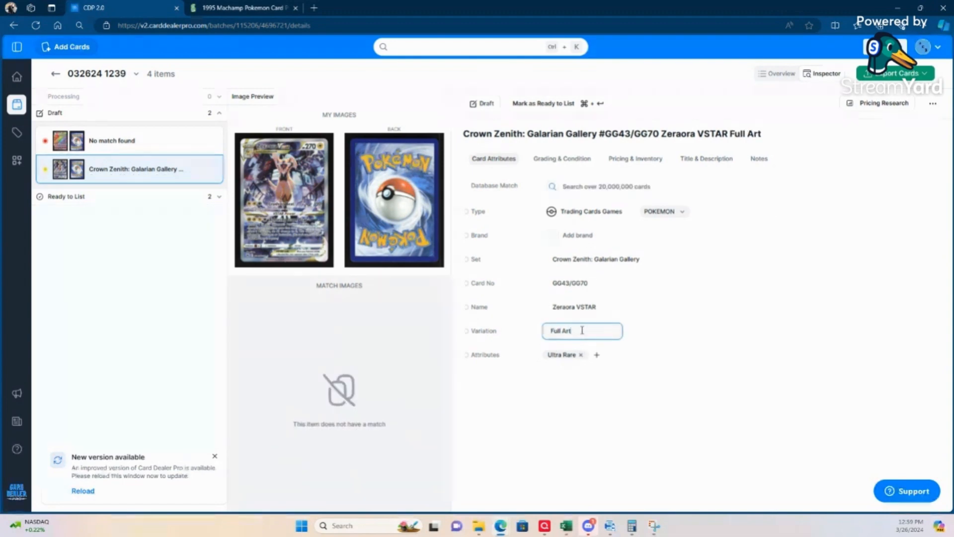
left_click(524, 450)
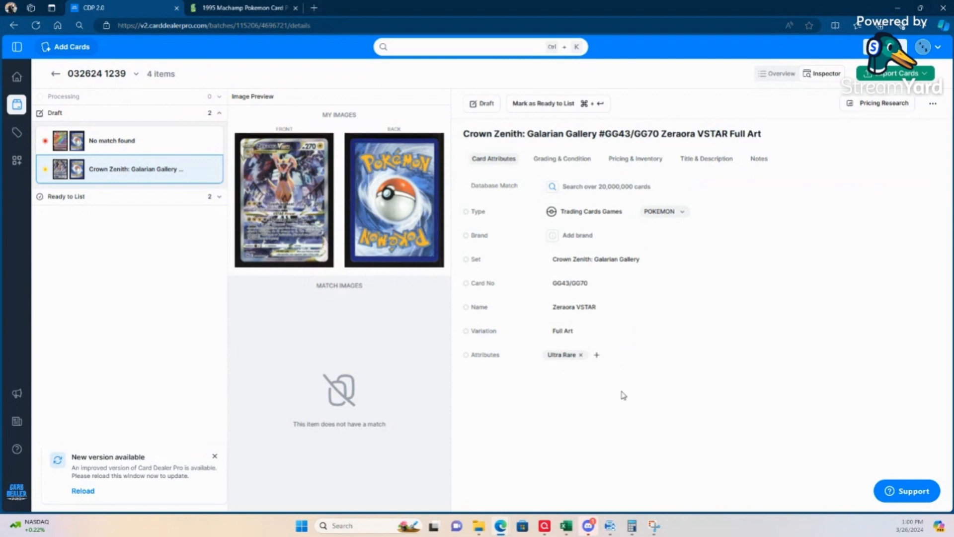
Step: Check the Zeraora card's condition and save the custom title "Crown Zenith: Galarian Gallery #GG43/GG70 Zeraora VSTAR - Full Art/Ultra Rare"
left_click(561, 159)
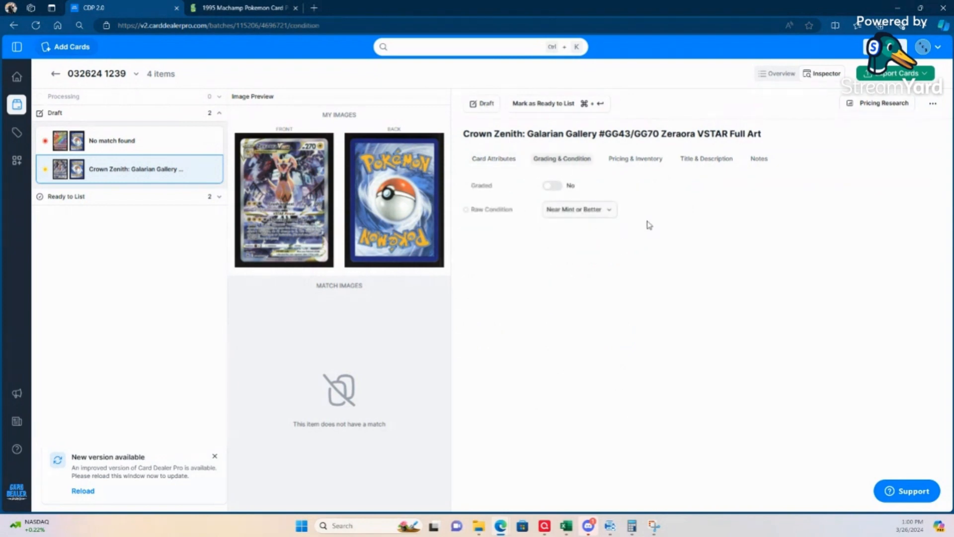
left_click(706, 159)
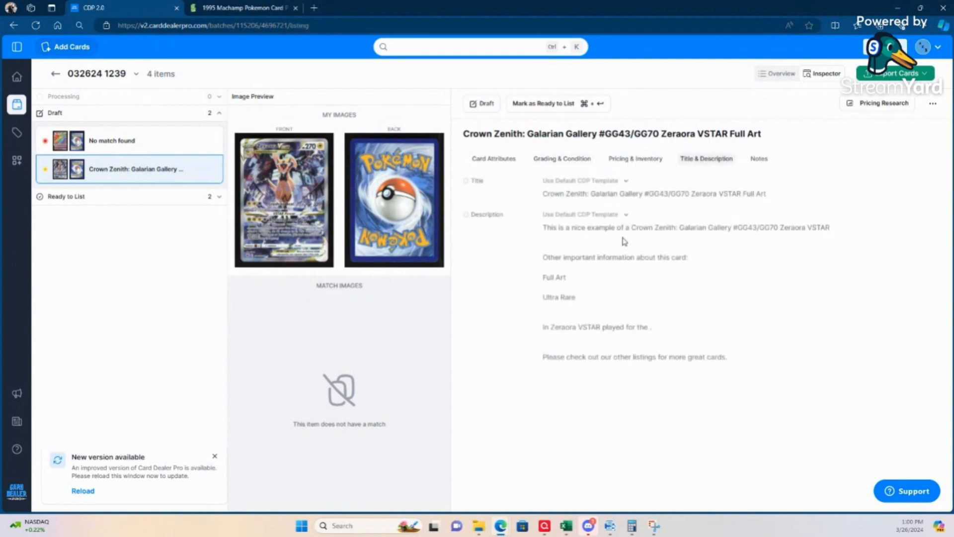
left_click(626, 182)
left_click(580, 259)
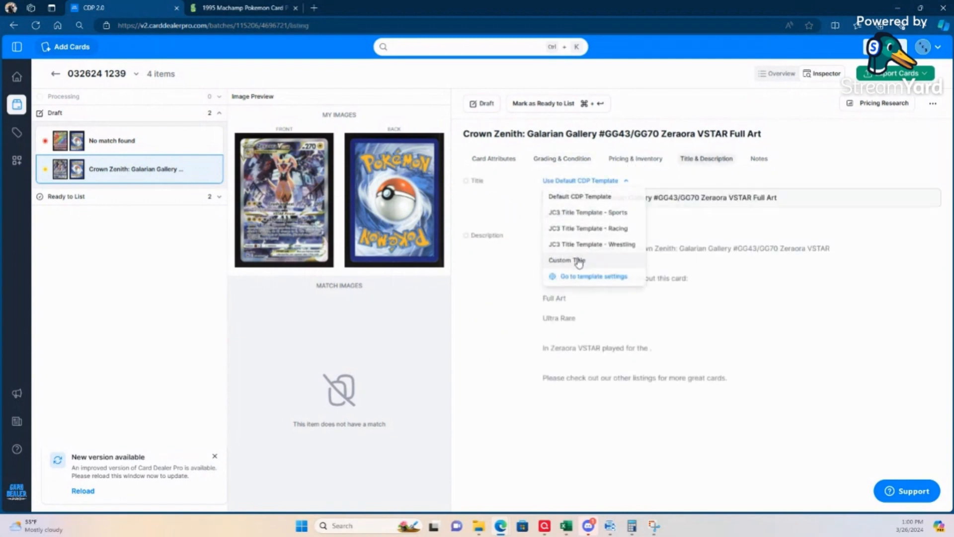
type("-")
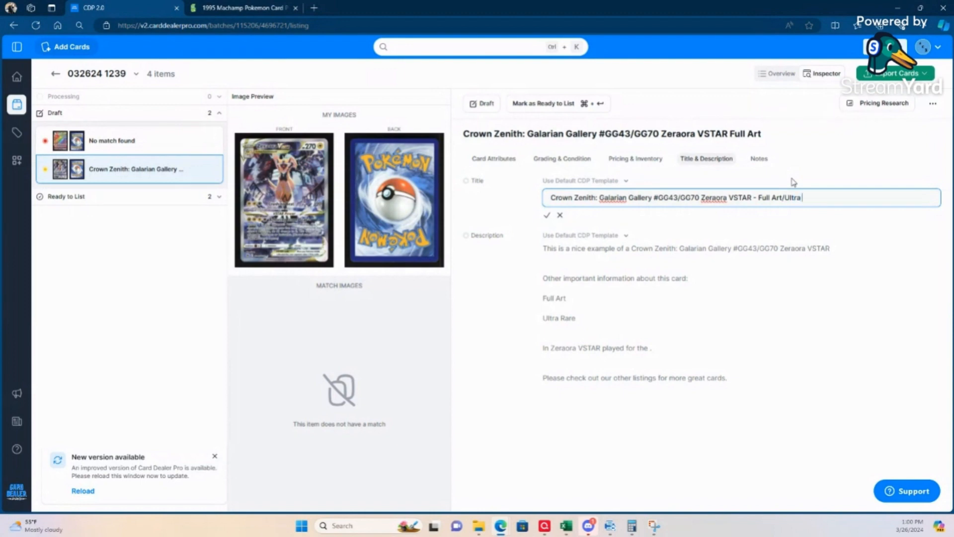
left_click(547, 216)
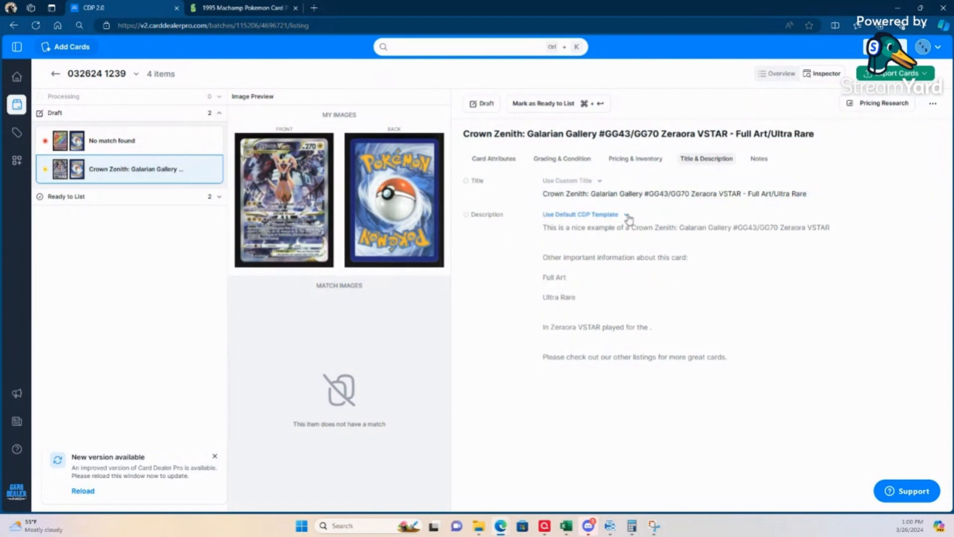
Step: Switch the Zeraora card to a custom description and delete the fragment "In Zeraora VSTAR played for the ."
left_click(614, 219)
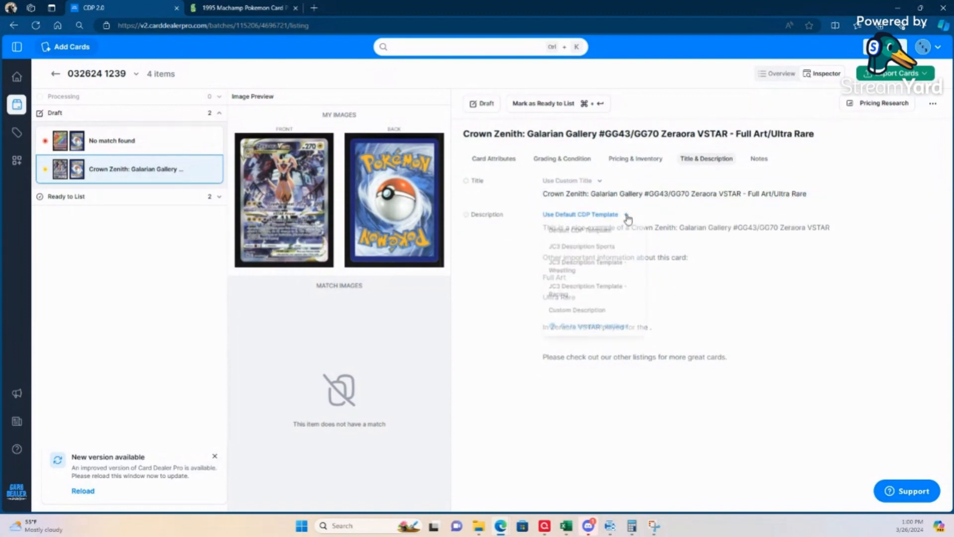
left_click(566, 310)
left_click(706, 244)
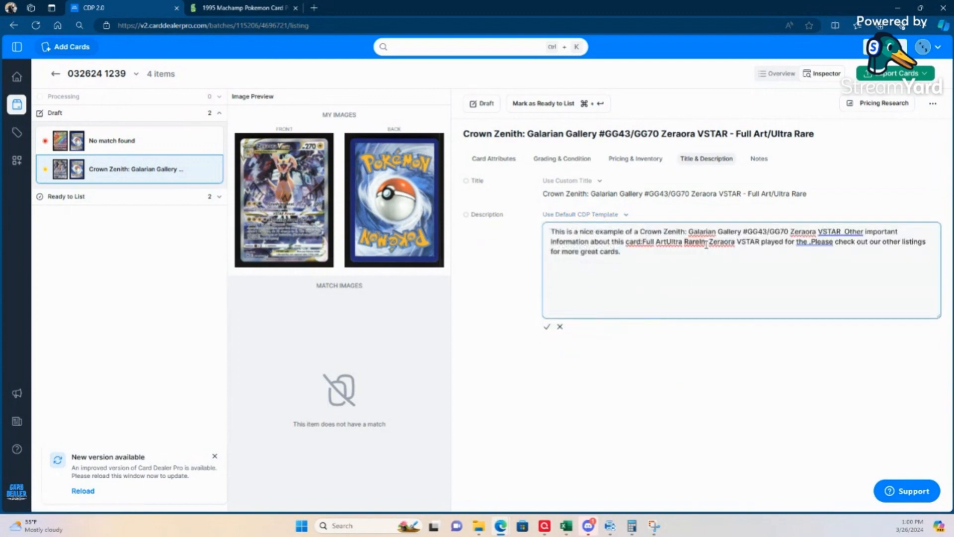
left_click_drag(701, 243, 812, 246)
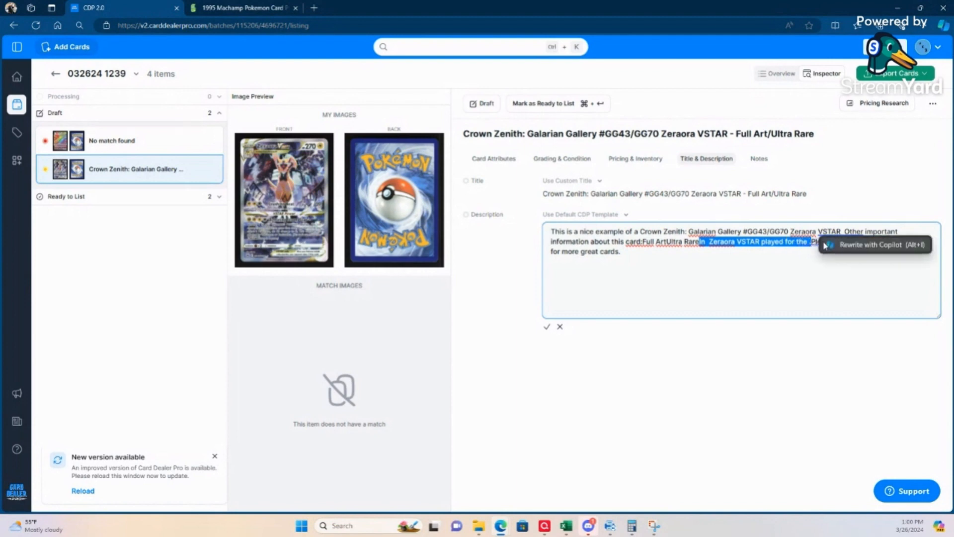
key("BackSpace")
key("BackSpace")
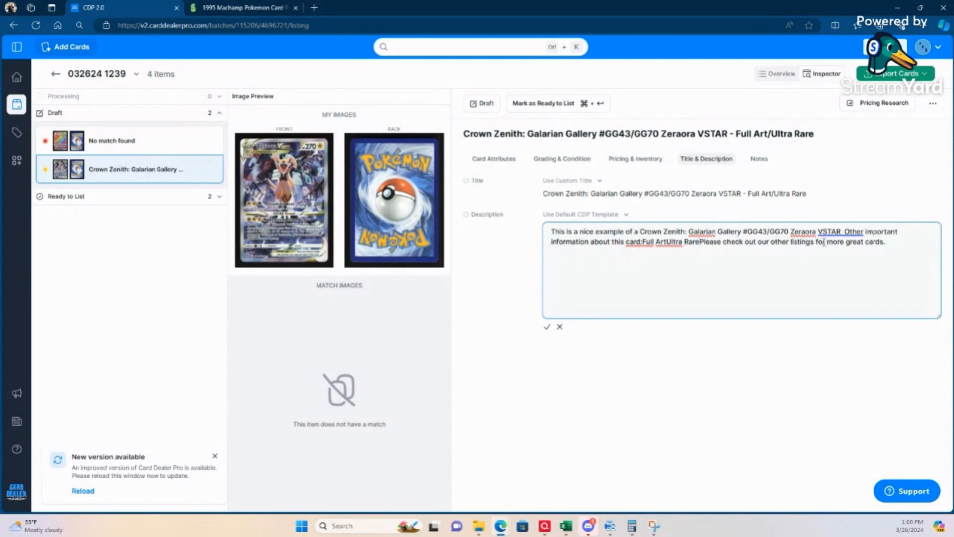
Step: Punctuate the card details as "Full Art, Ultra Rare.", put the "Please check out our other listings" sentence in its own paragraph and save the description
type(".")
key("Return")
key("Return")
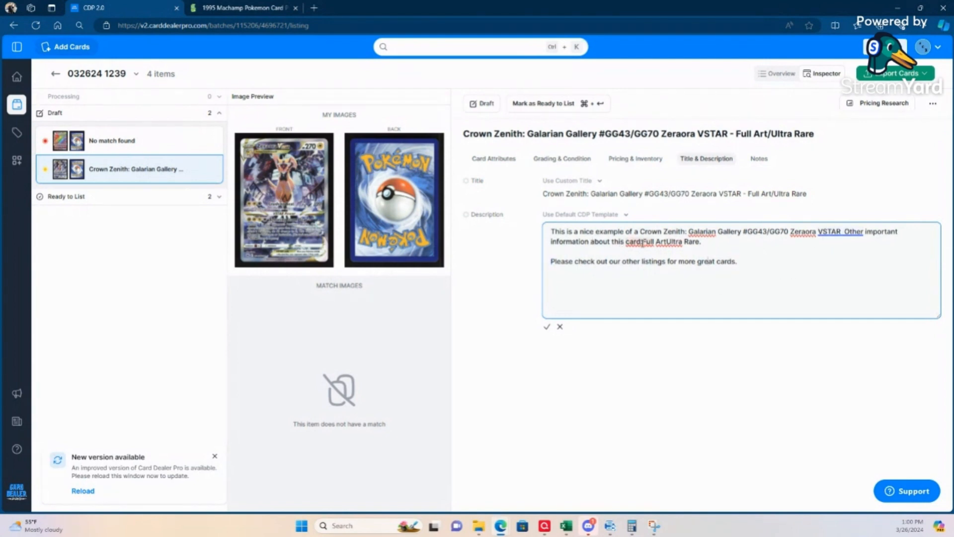
left_click(643, 242)
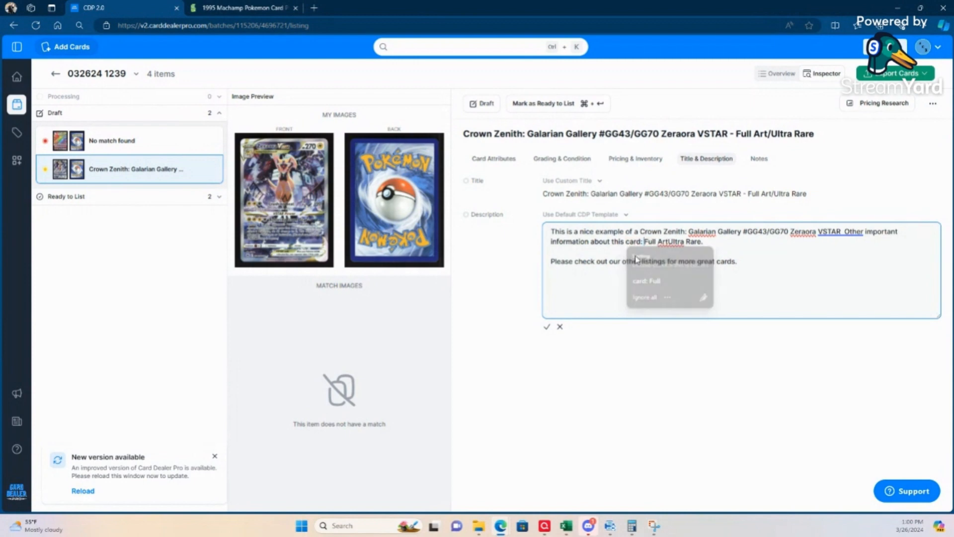
left_click(671, 242)
key("BackSpace")
type(",")
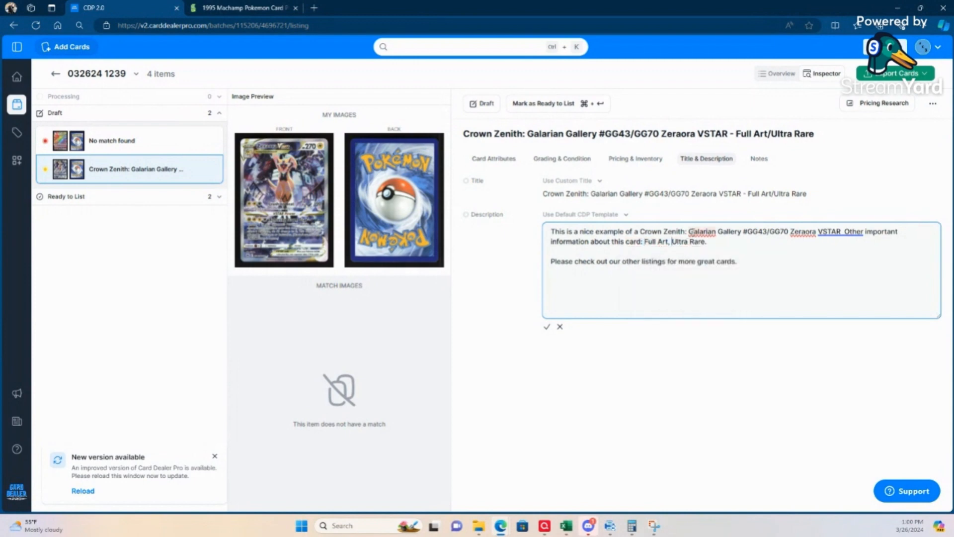
left_click(547, 326)
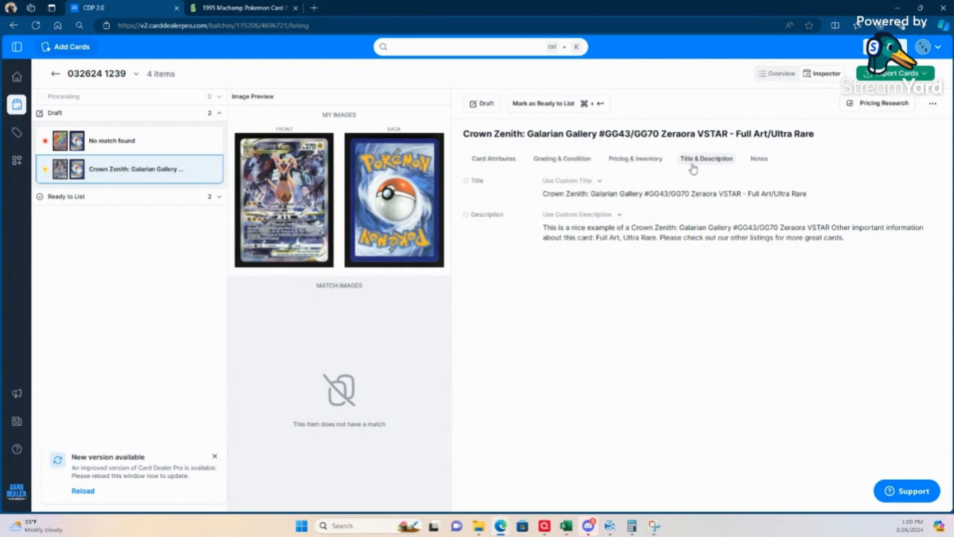
Step: Enter 032624 as the Zeraora VSTAR card's SKU
left_click(635, 162)
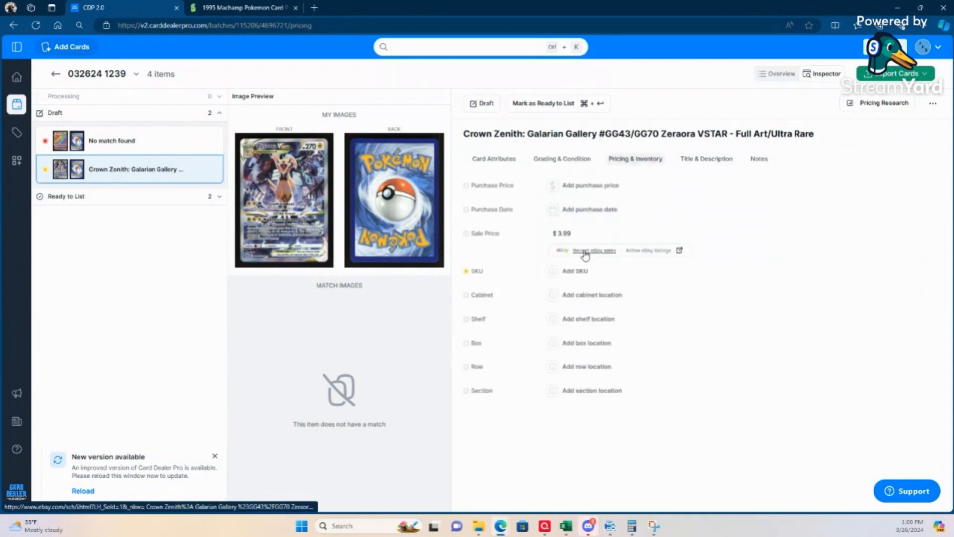
left_click(577, 271)
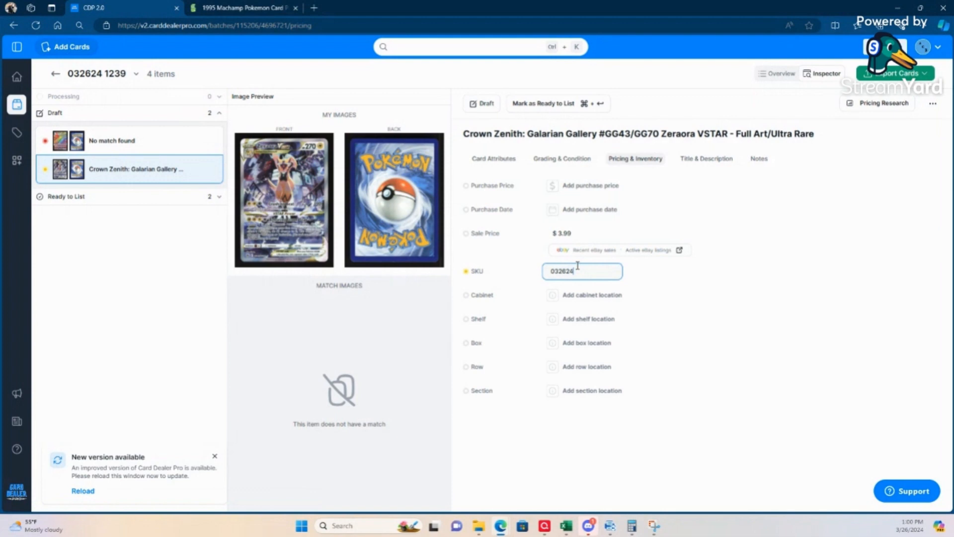
left_click(554, 456)
Step: Examine the recent eBay sales of the Zeraora VSTAR GG43/GG70 card, including the item details of one sold Ultra Rare listing
left_click(589, 253)
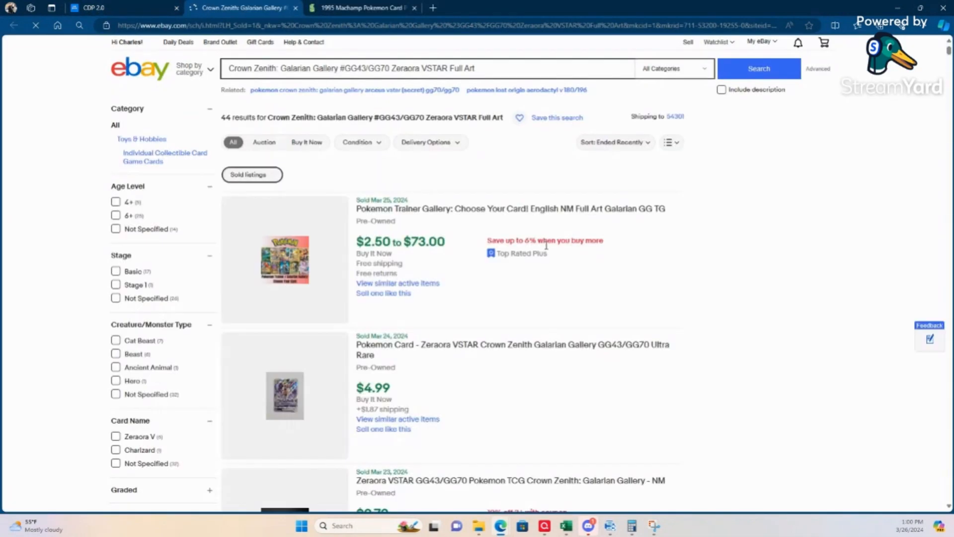
scroll(374, 308, "down", 1)
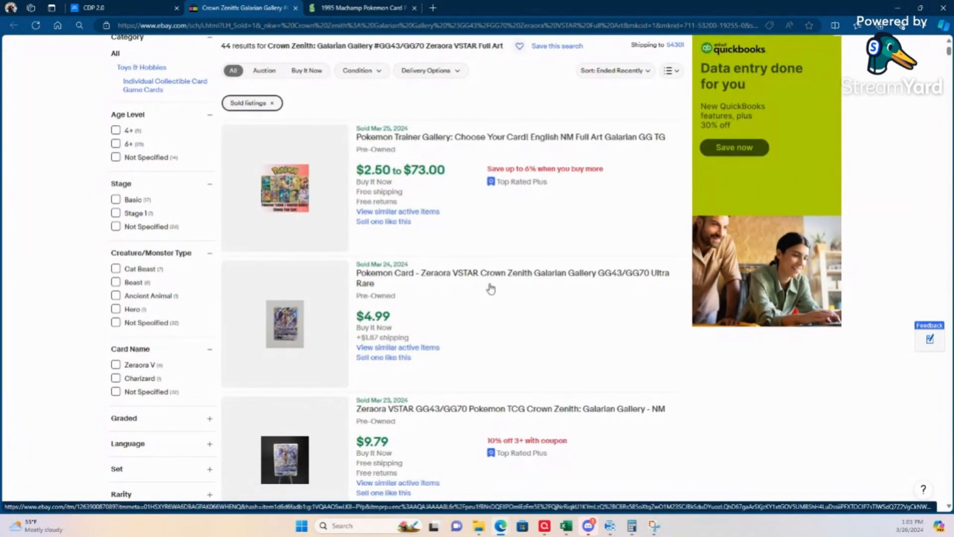
scroll(621, 286, "down", 1)
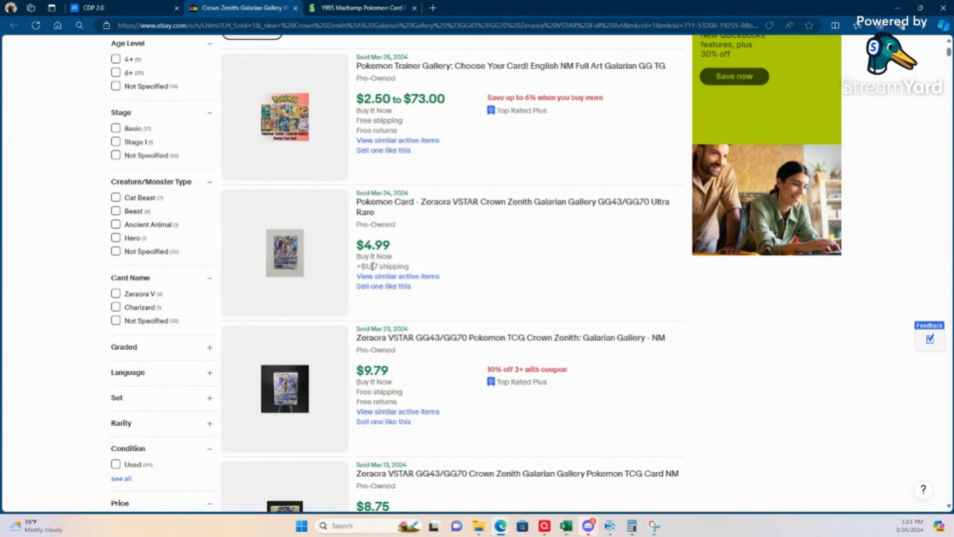
left_click(287, 259)
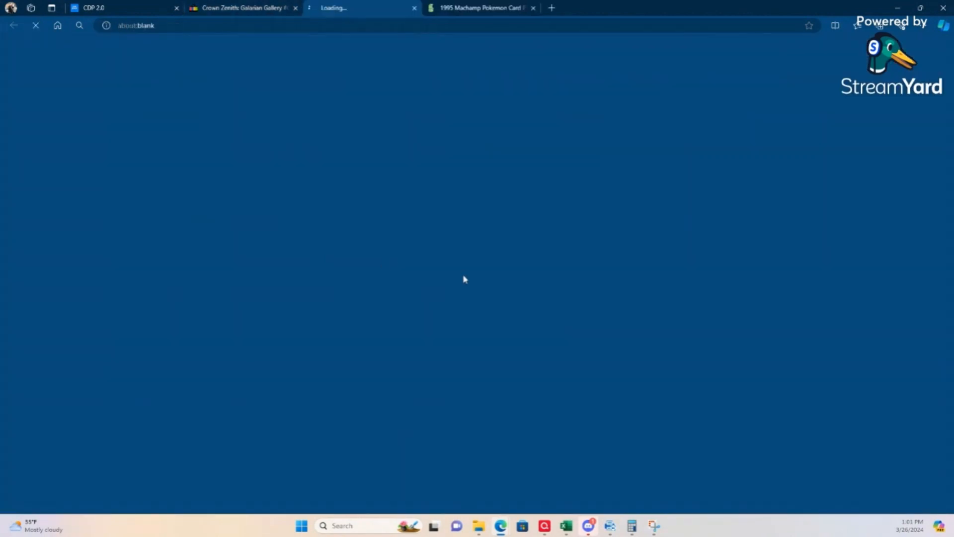
scroll(464, 299, "down", 9)
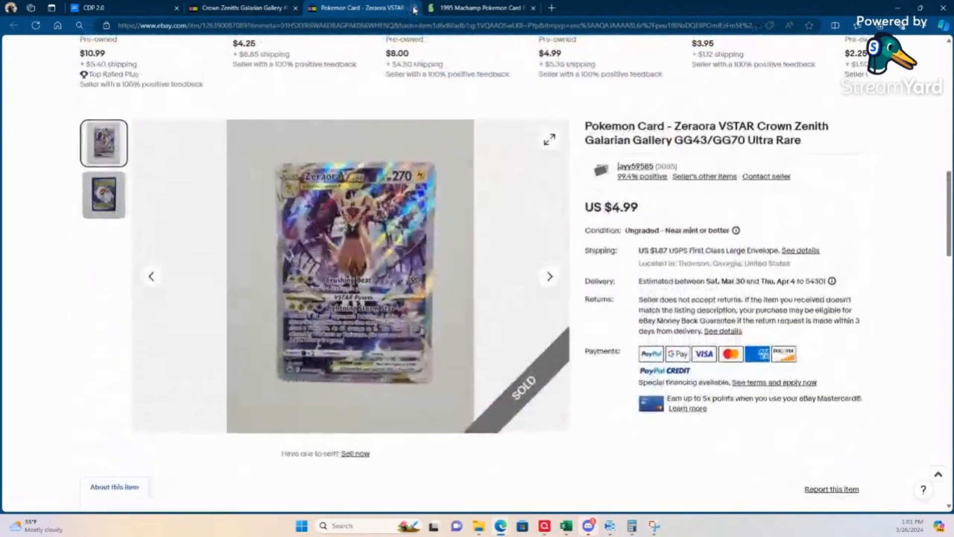
left_click(415, 8)
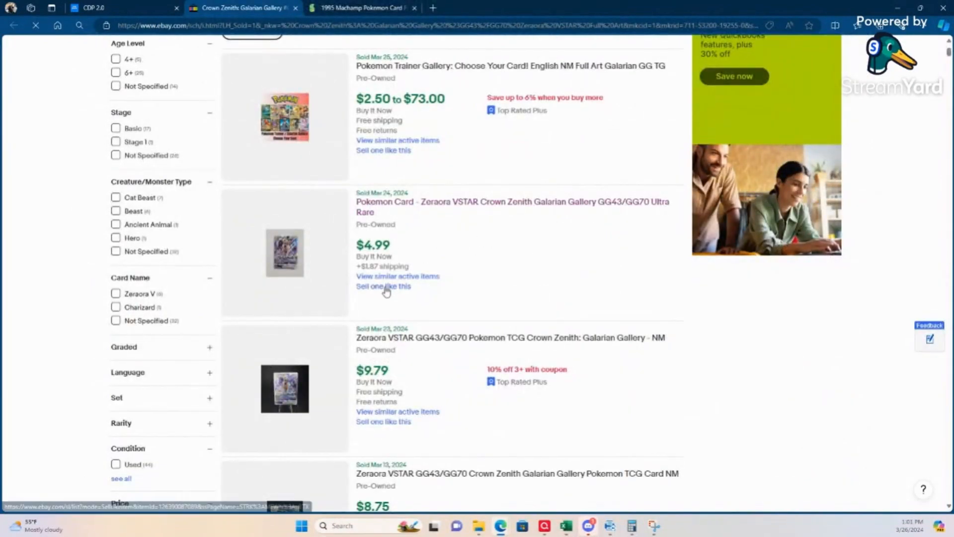
scroll(367, 342, "down", 3)
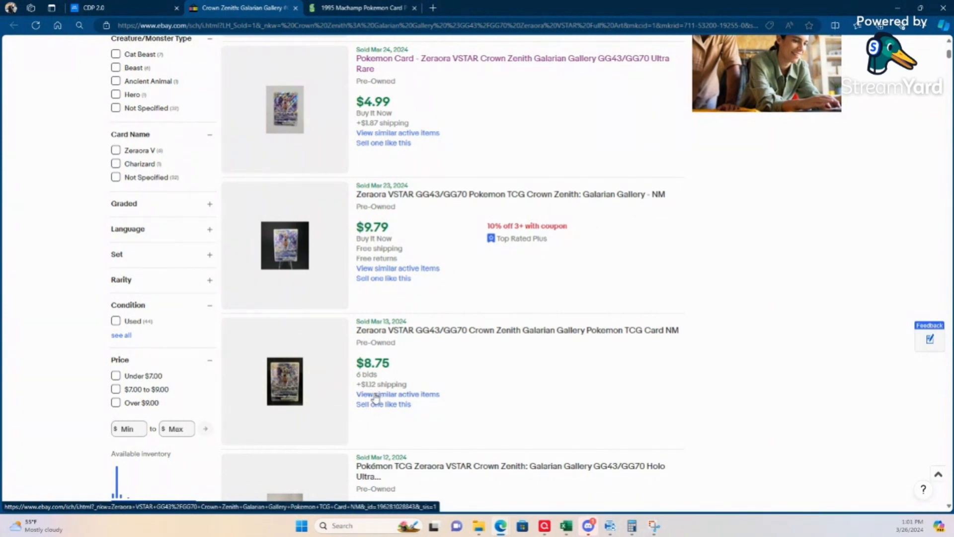
scroll(477, 380, "down", 3)
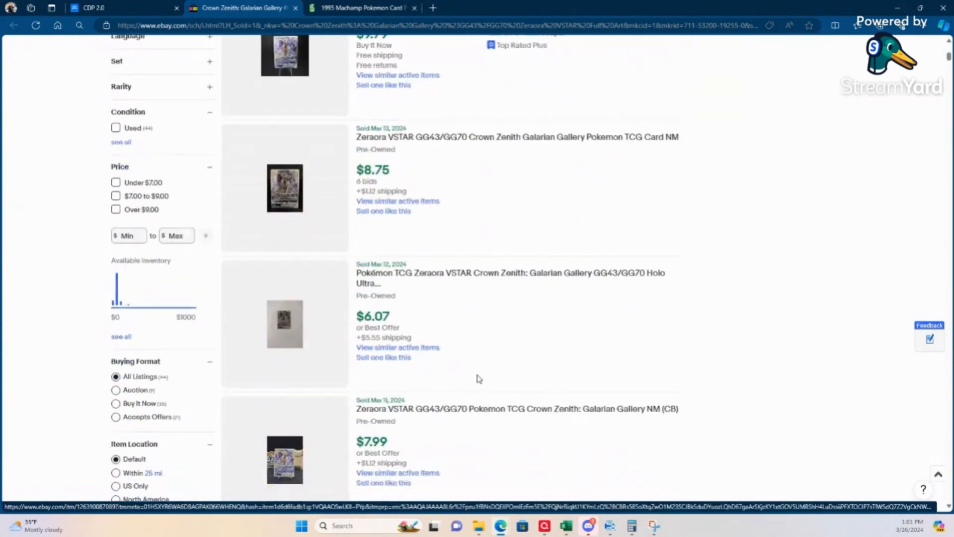
scroll(477, 379, "up", 9)
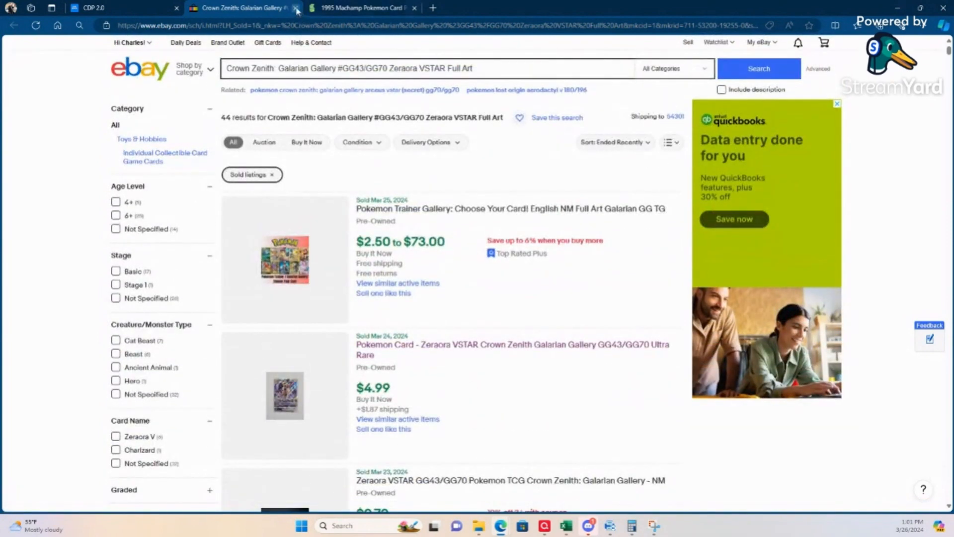
key("ctrl+w")
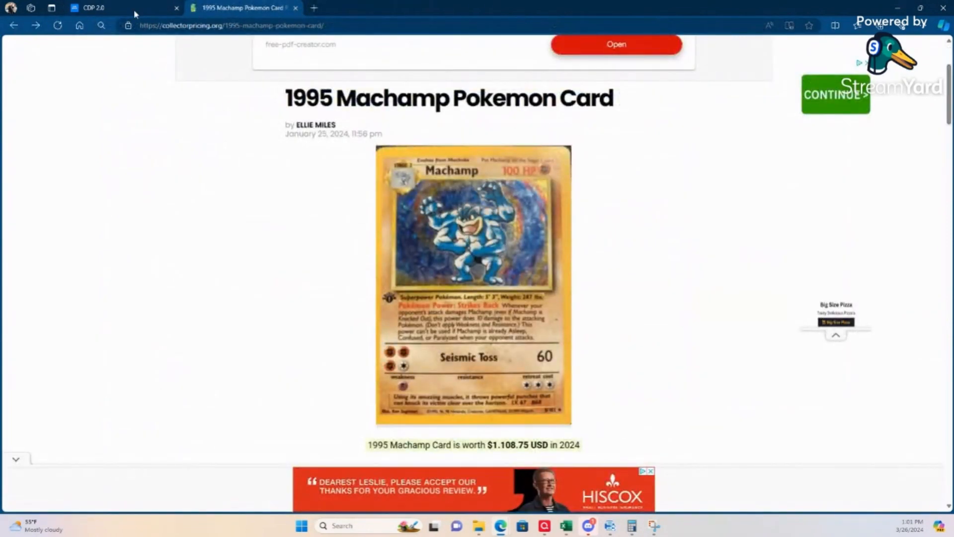
Step: Return to Card Dealer Pro, set the Zeraora card's sale price to $9.99 and mark the card as ready to list
left_click(119, 7)
left_click(564, 234)
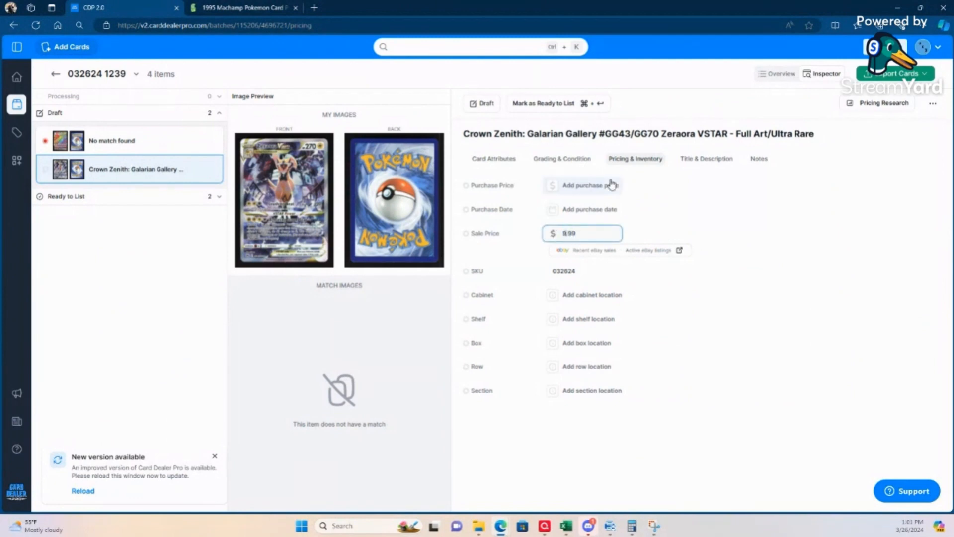
left_click(573, 491)
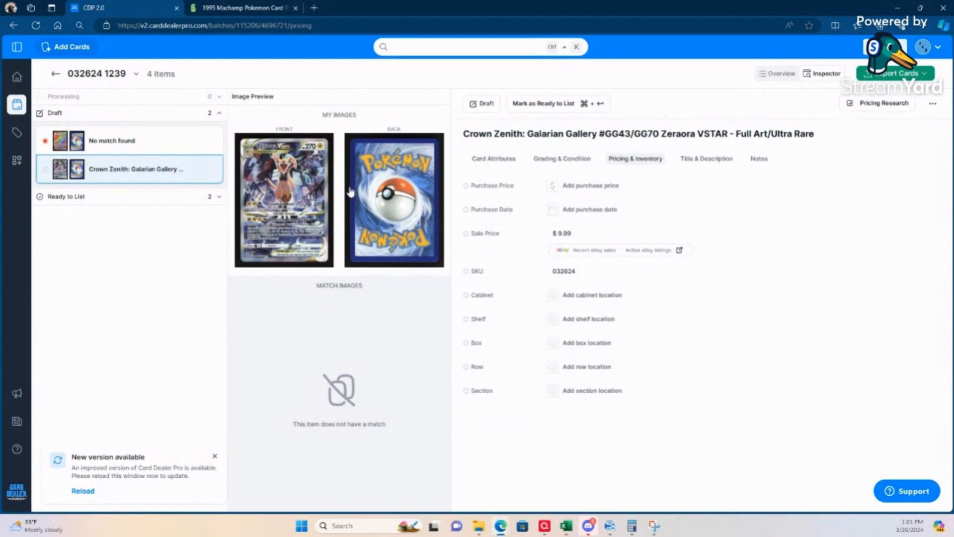
left_click(544, 105)
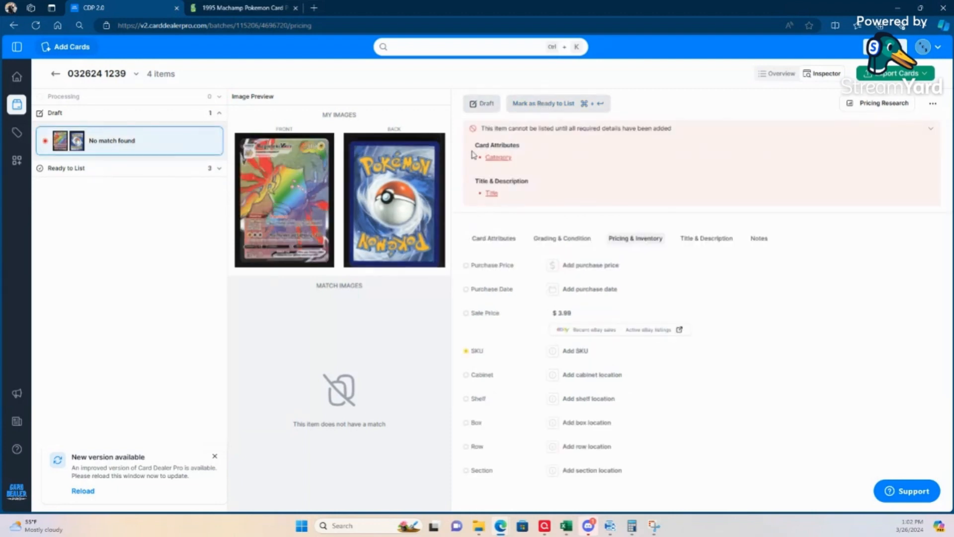
Step: Append a hyphen and the person's first name from the Gyarados card's SKU to the Machamp card's SKU 032624, and open the Zeraora card
left_click(208, 168)
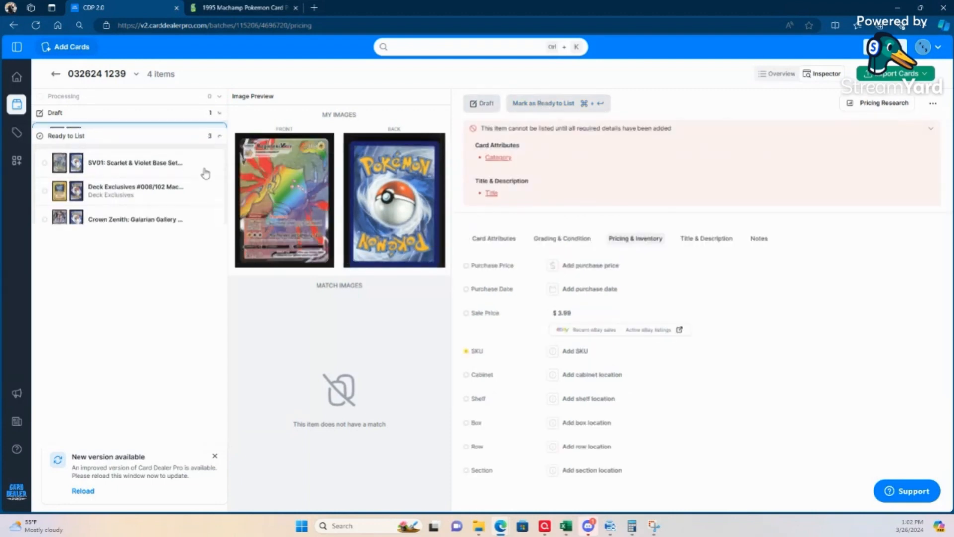
left_click(119, 158)
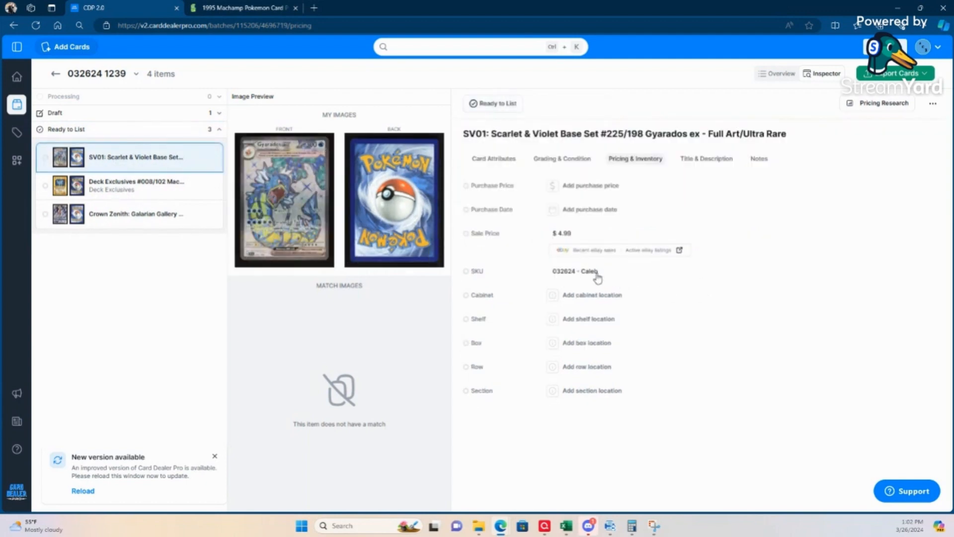
left_click(103, 191)
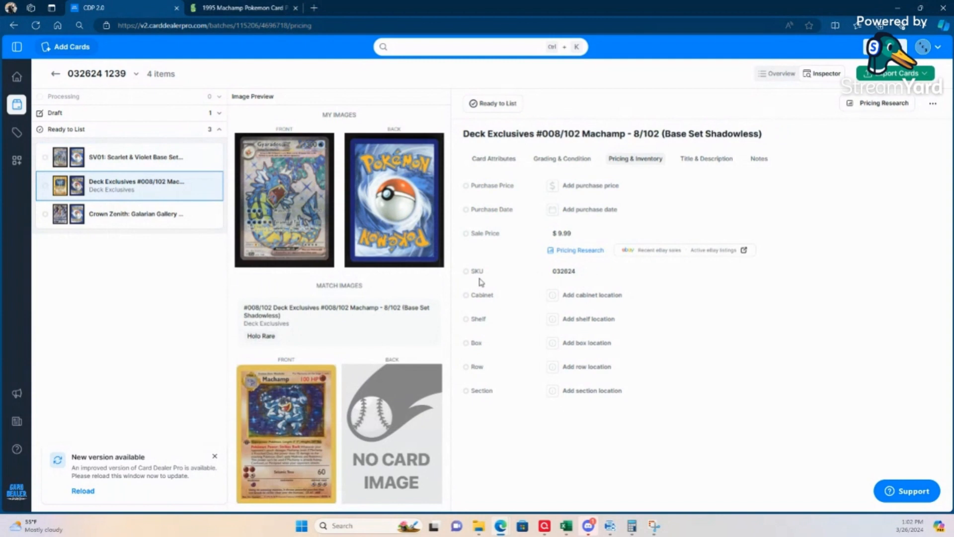
left_click(578, 273)
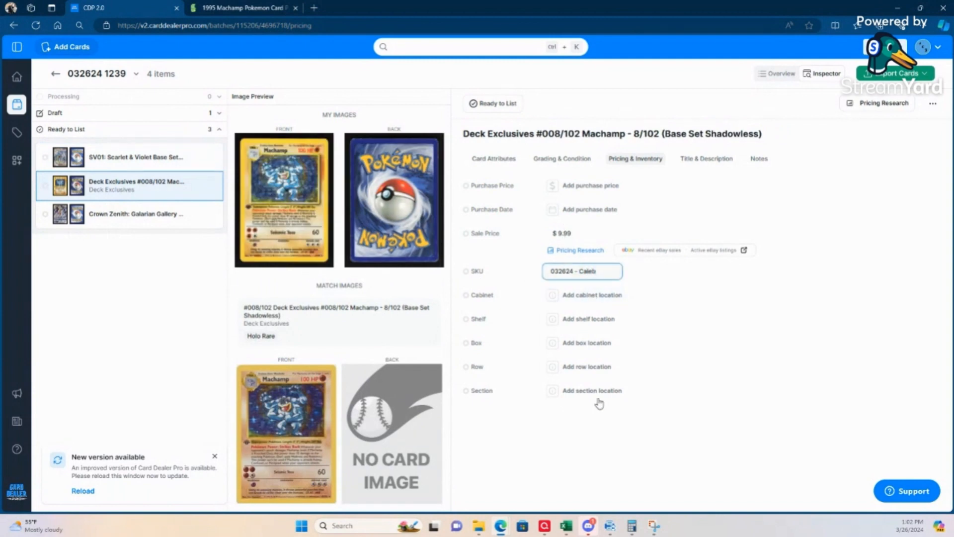
left_click(138, 222)
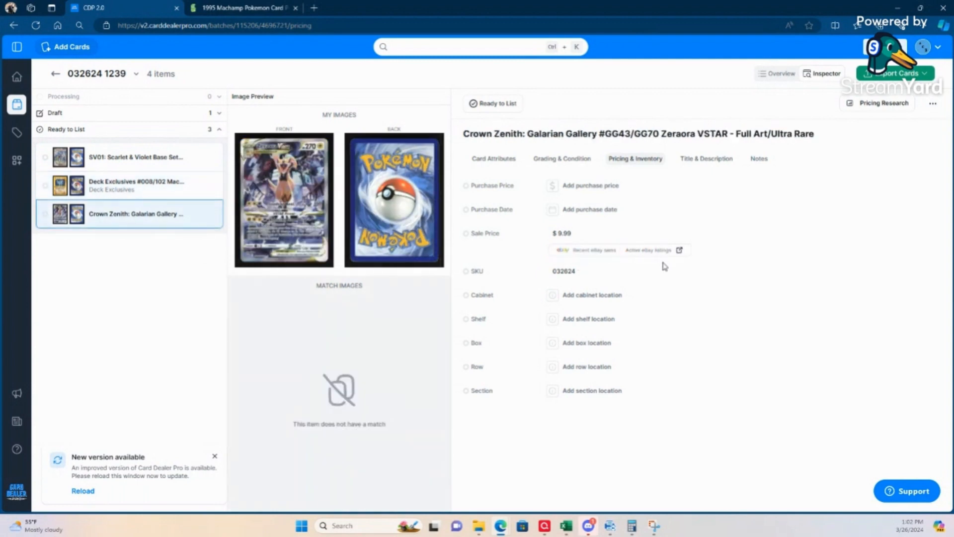
Step: Append a hyphen and the person's first name to the Zeraora VSTAR card's SKU 032624
left_click(576, 273)
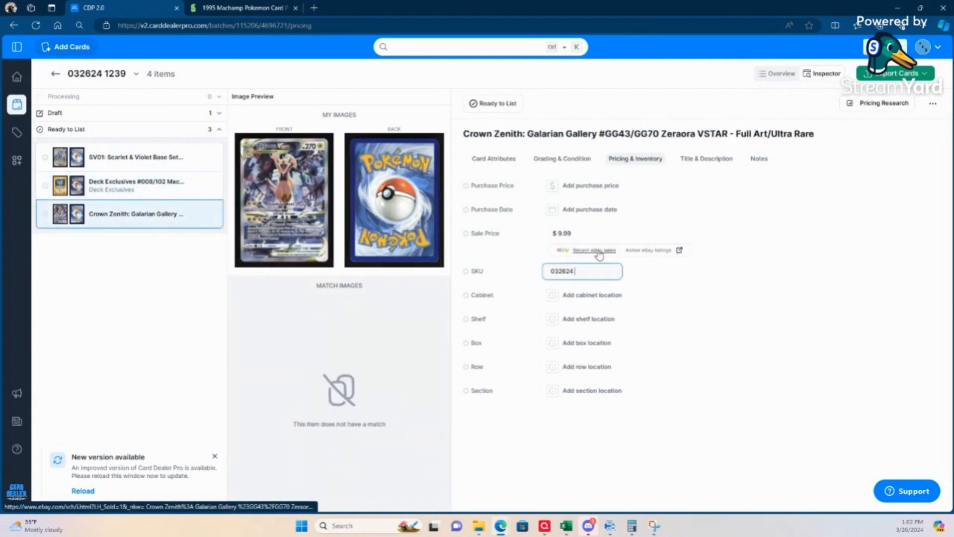
type("- Caleb")
key("Tab")
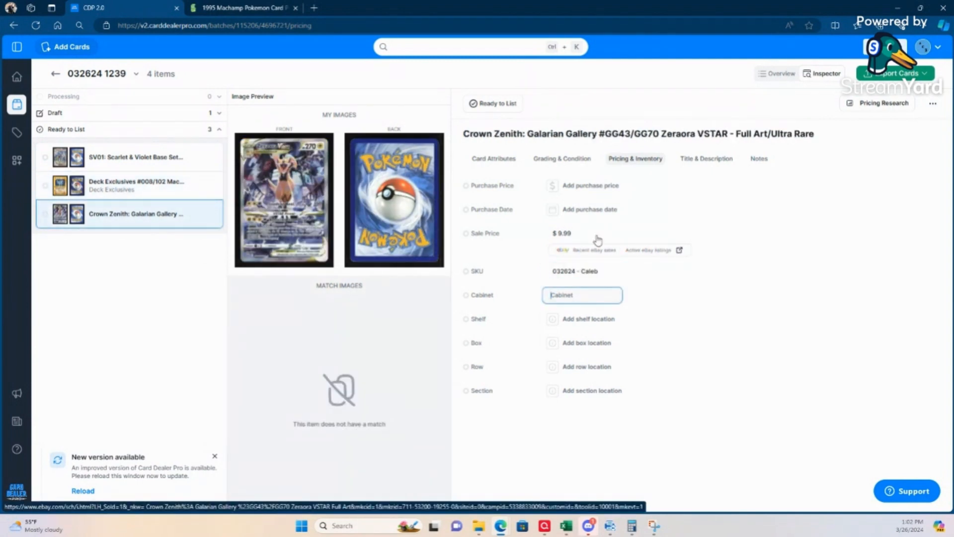
Step: Open the unmatched rainbow card in the batch's drafts and set its trading card game type to Pokémon
left_click(119, 116)
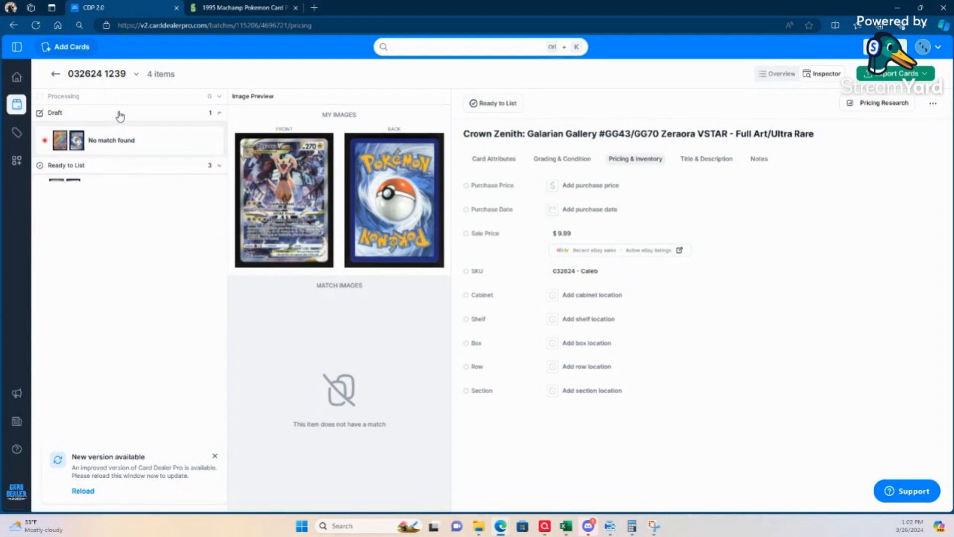
left_click(135, 147)
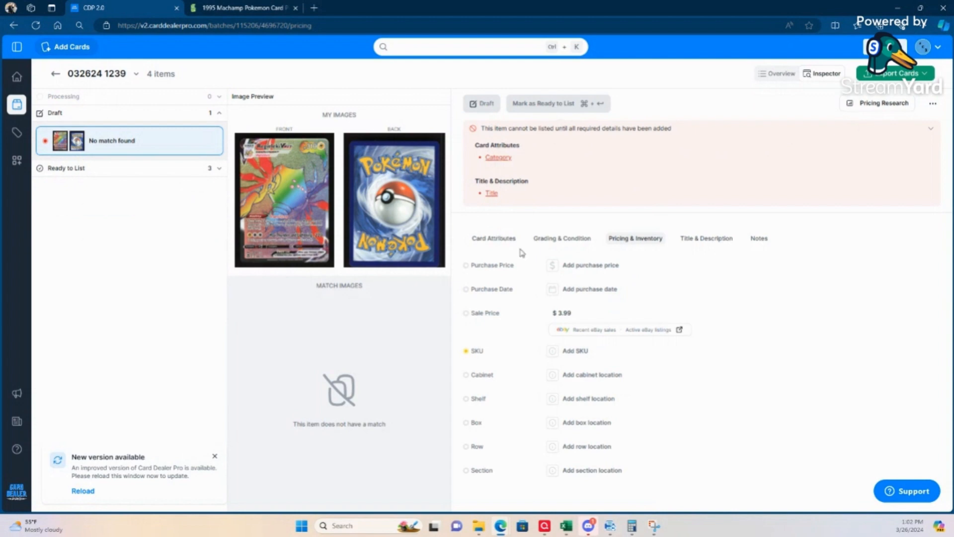
left_click(484, 243)
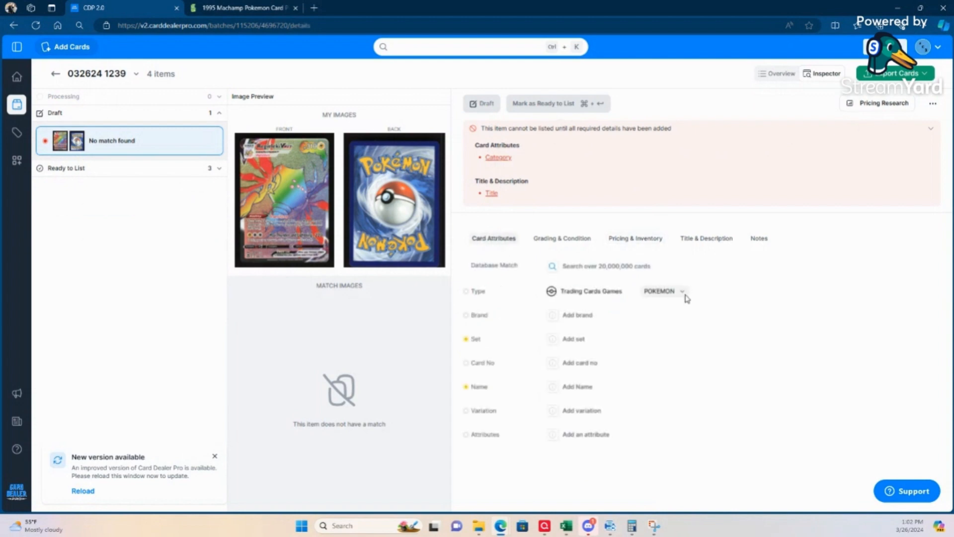
left_click(684, 292)
left_click(666, 314)
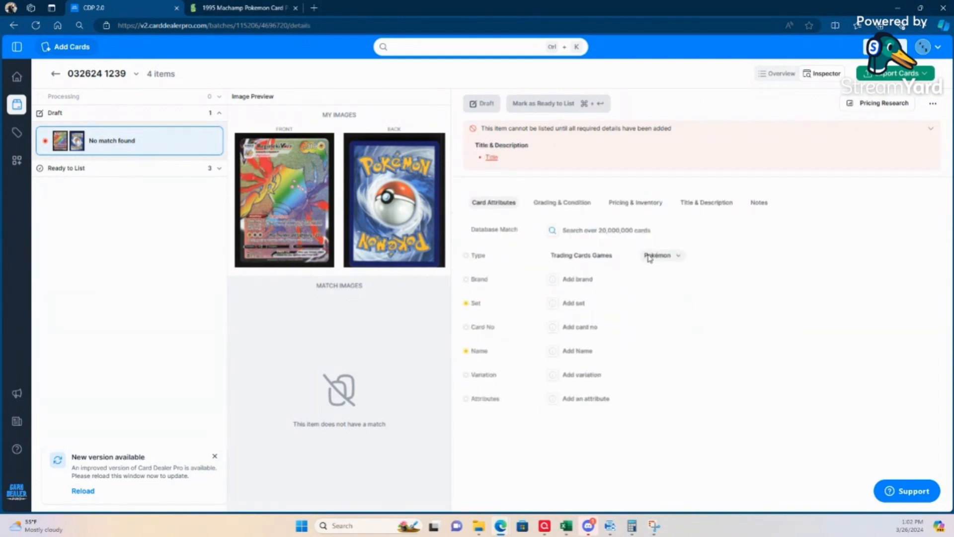
left_click(609, 232)
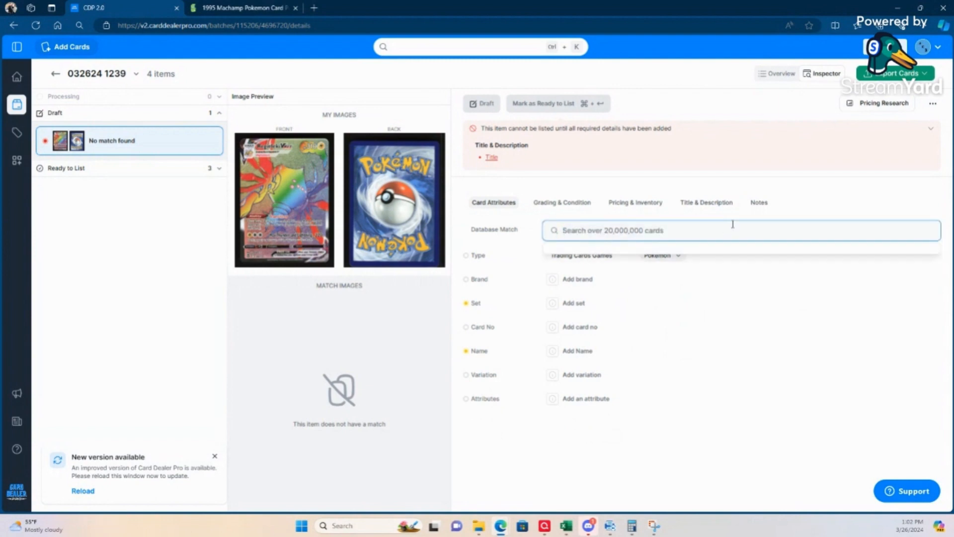
left_click(217, 169)
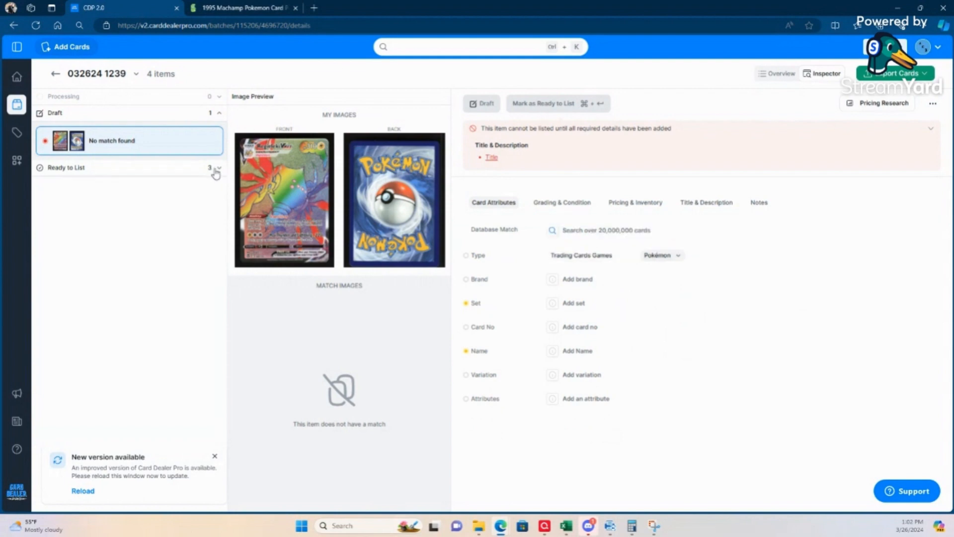
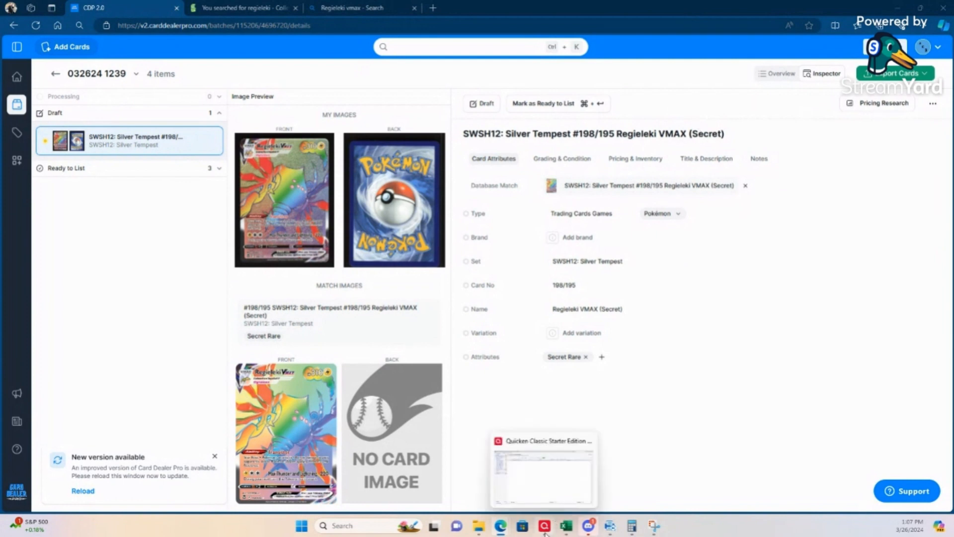
Step: Switch to TCGplayer and examine the Regieleki VMAX (Secret) card's current price points and latest sales history
mouse_move(500, 525)
left_click(823, 476)
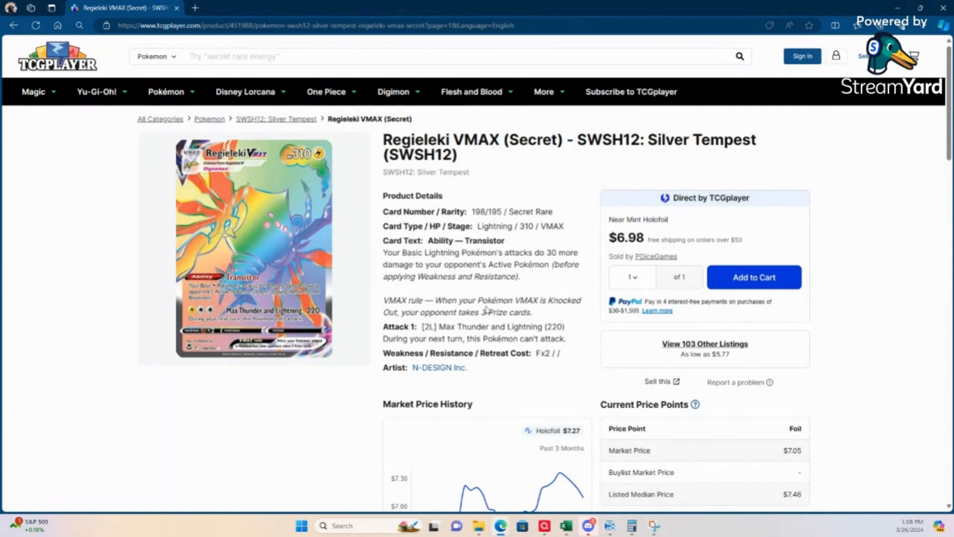
scroll(482, 314, "down", 4)
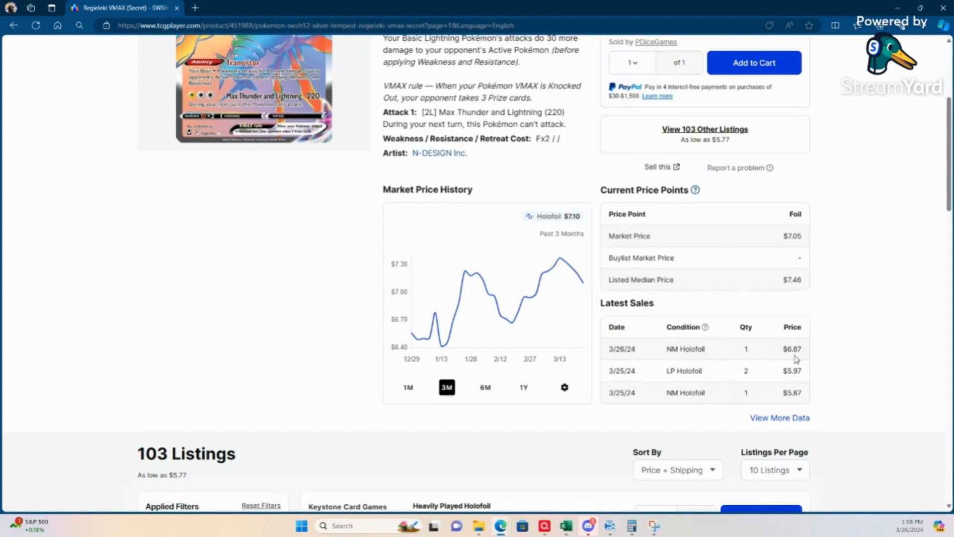
left_click(796, 421)
scroll(507, 338, "down", 2)
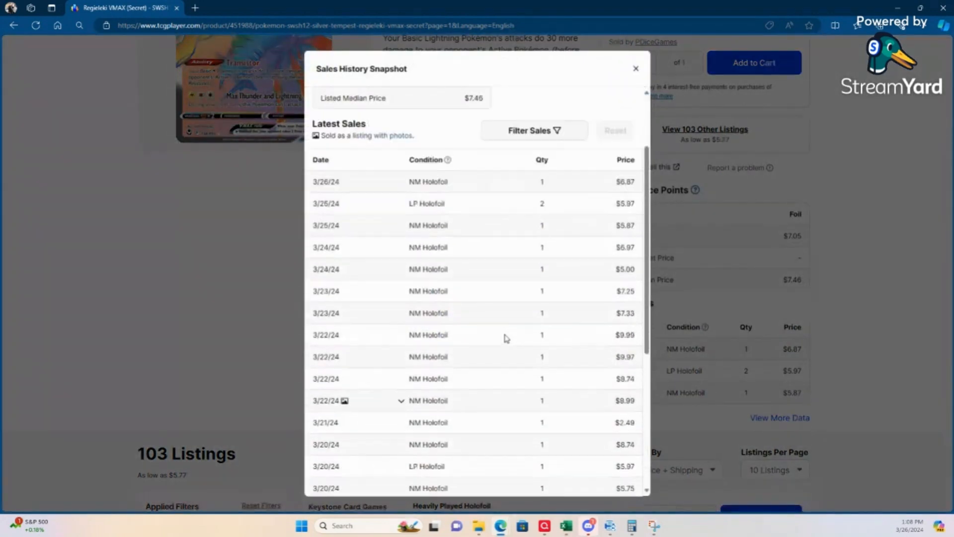
scroll(507, 338, "down", 5)
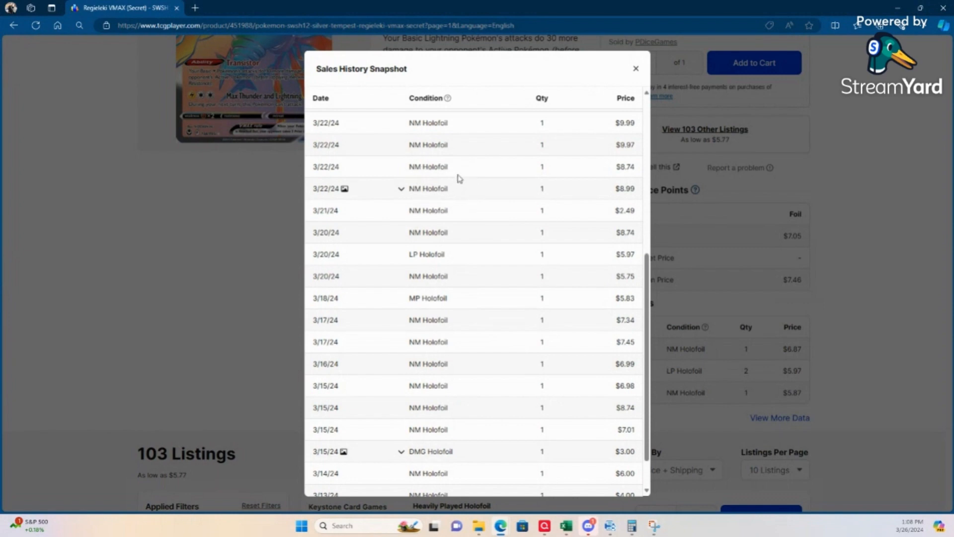
scroll(511, 149, "up", 2)
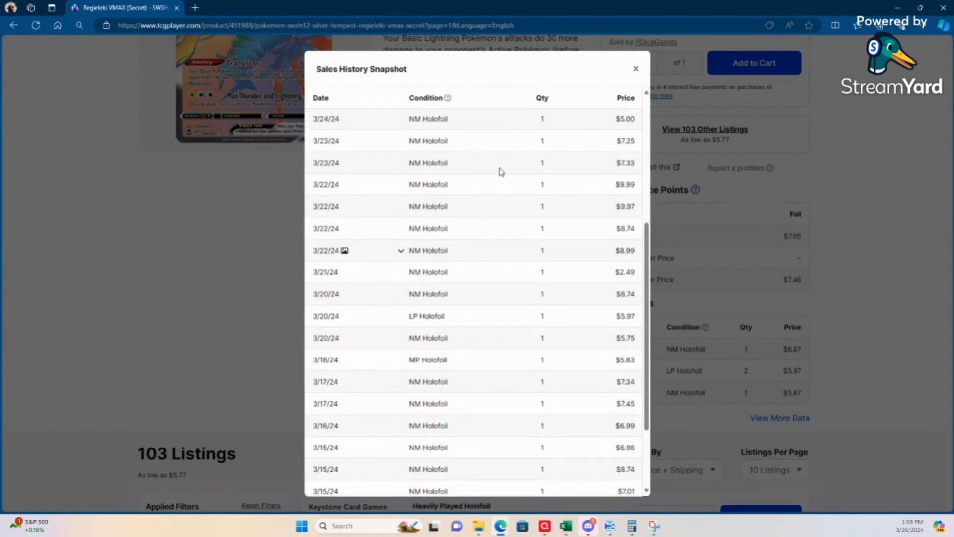
scroll(500, 172, "up", 5)
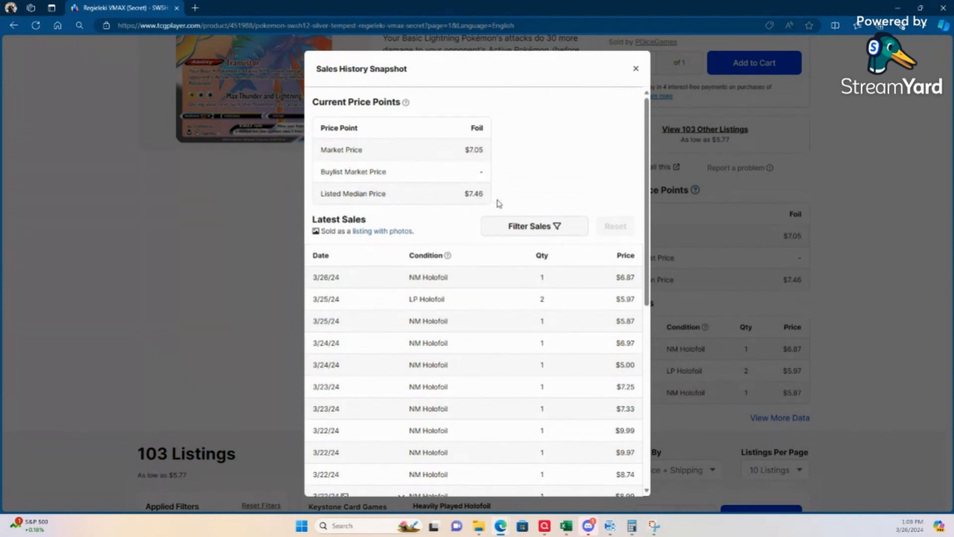
left_click(636, 69)
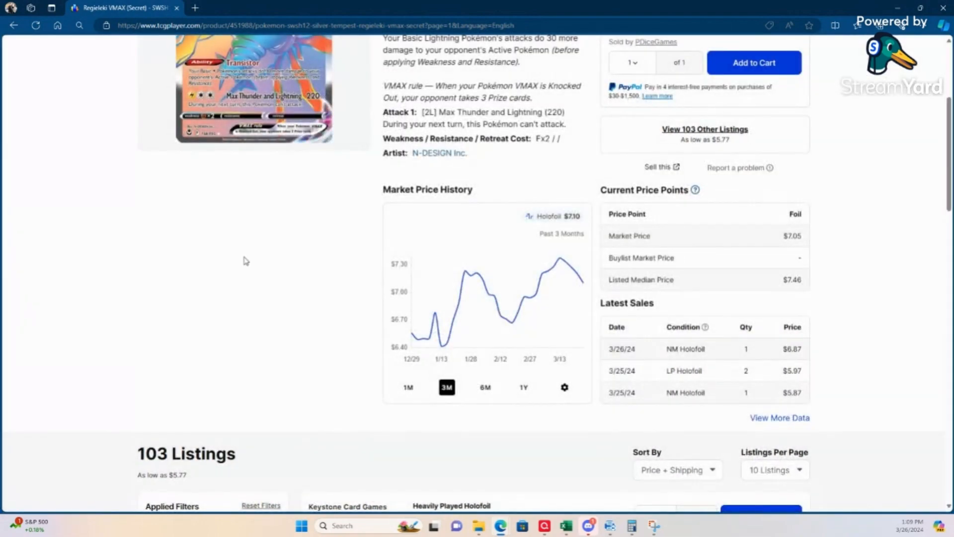
scroll(518, 219, "up", 5)
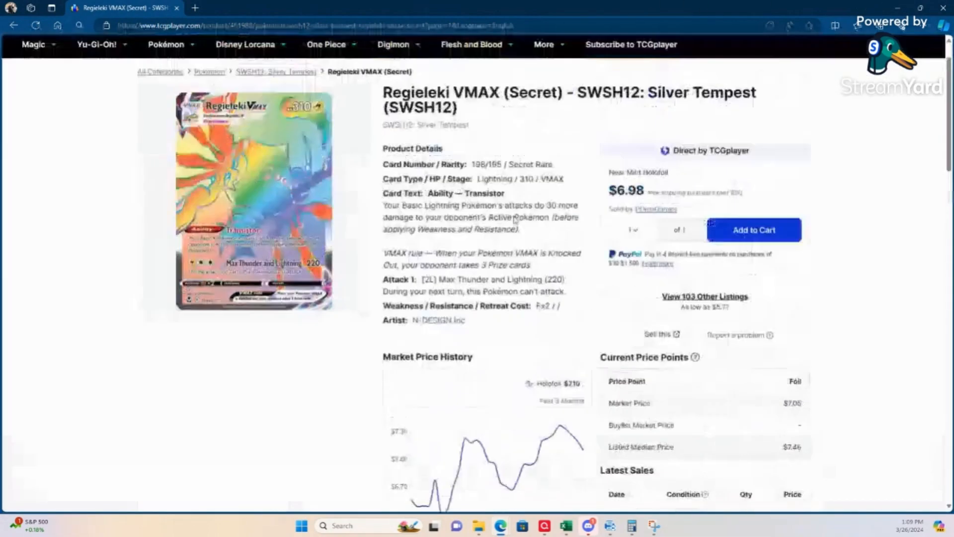
left_click(897, 8)
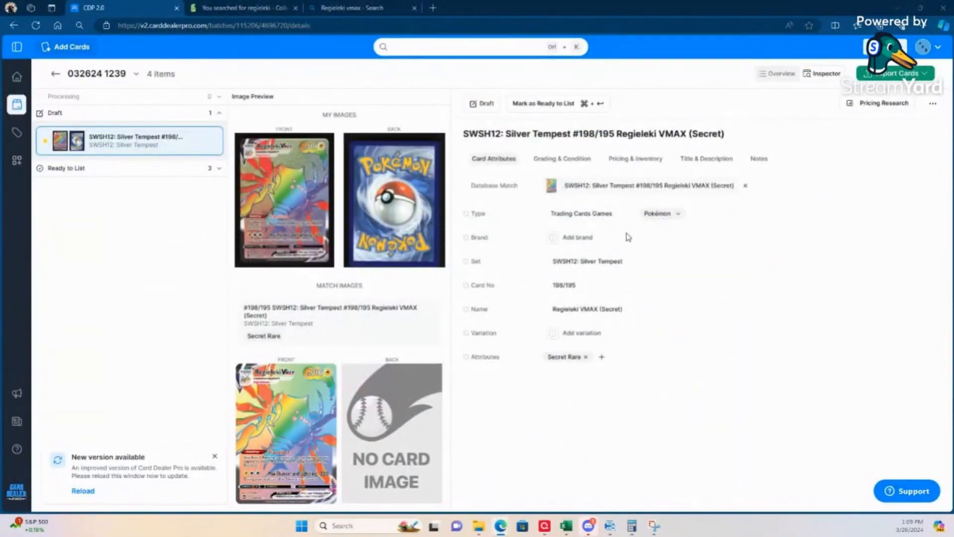
Step: Return to Card Dealer Pro and set the Regieleki VMAX card's variation to "Full Art, Holo"
left_click(590, 337)
type("Full Art, Holo")
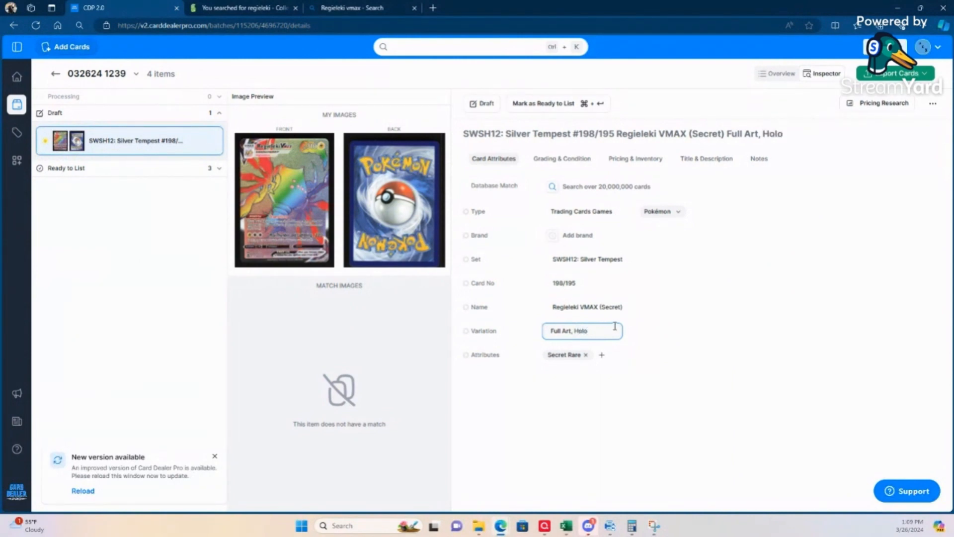
key("Tab")
left_click(533, 451)
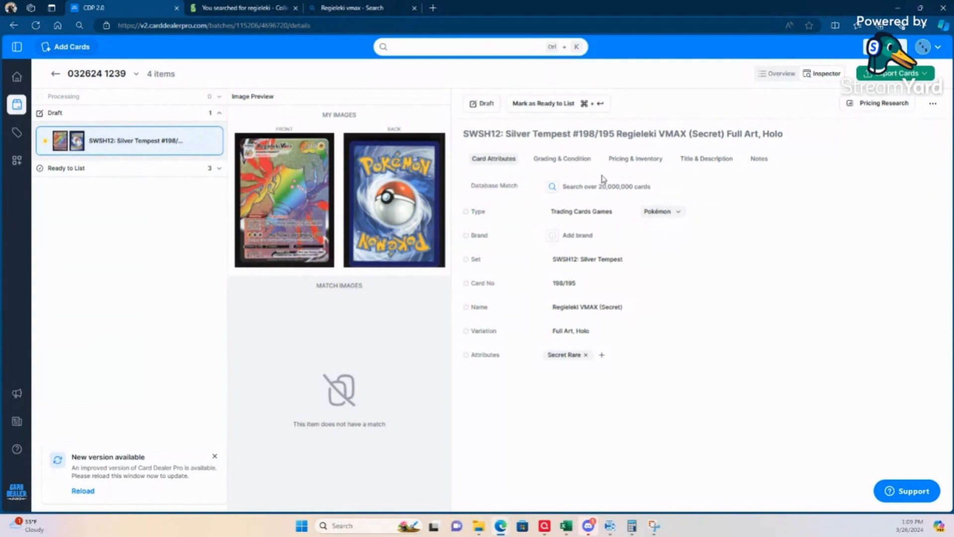
Step: Check the card's condition, open its recent eBay sales, and repeat the sold-listings search without "Full Art, Holo"
left_click(564, 159)
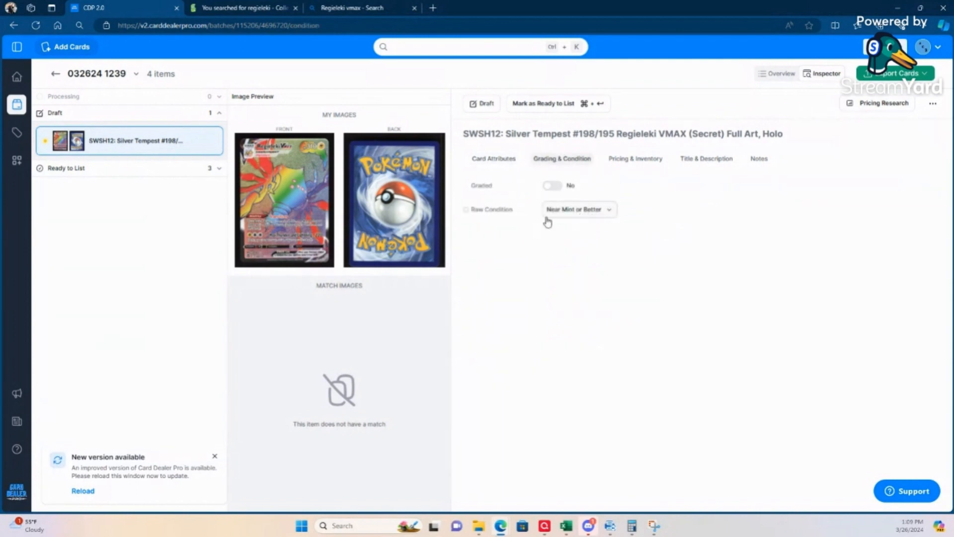
left_click(634, 159)
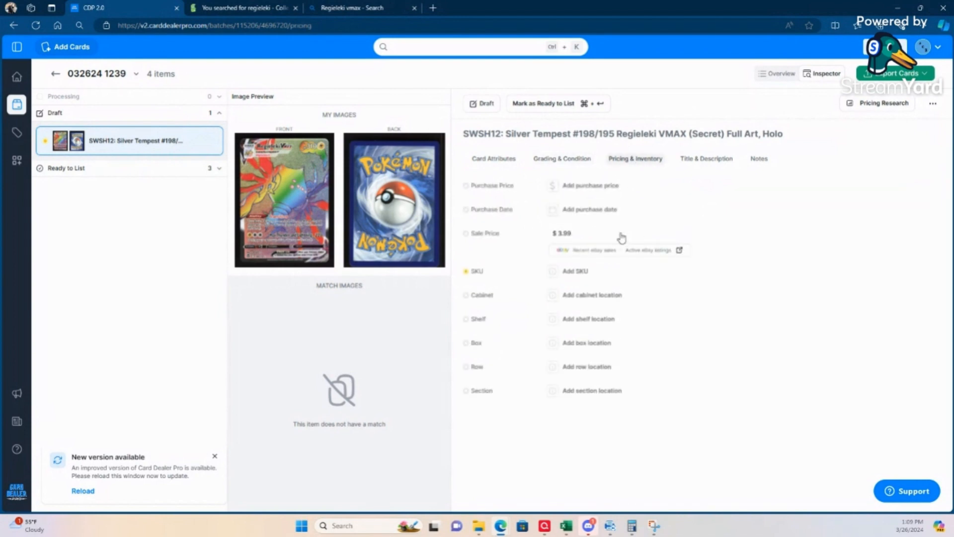
left_click(590, 252)
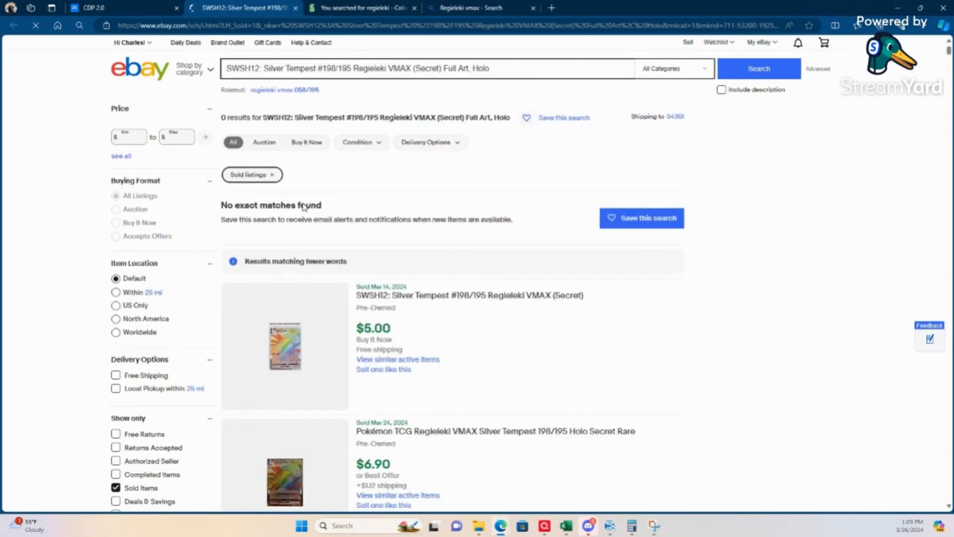
left_click_drag(503, 68, 448, 65)
key("BackSpace")
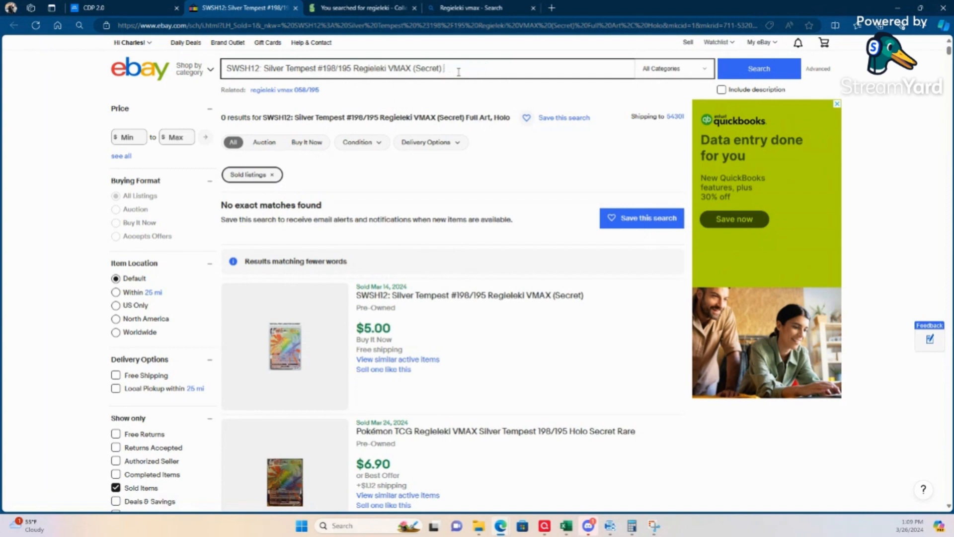
key("Return")
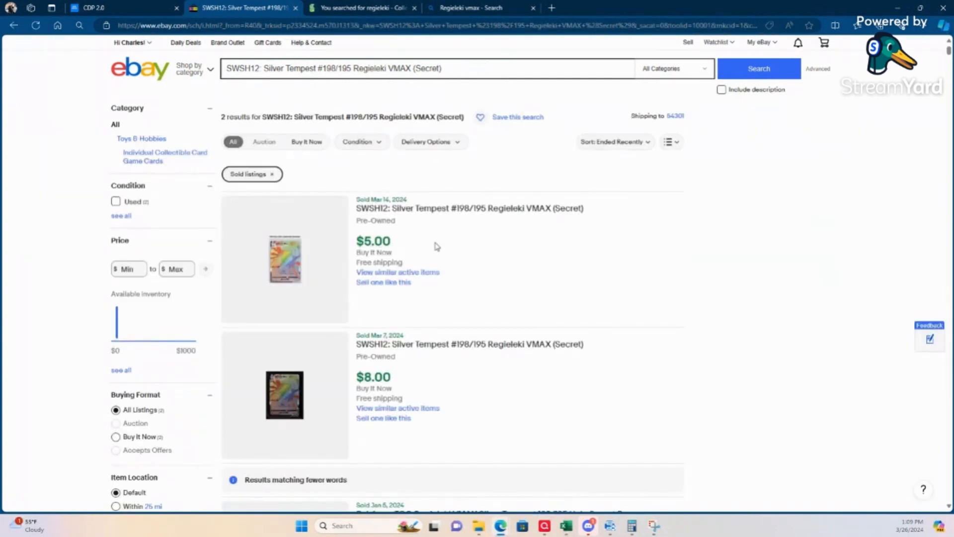
Step: Compare the sold prices and shipping costs of the Regieleki VMAX 198/195 listings on eBay
scroll(456, 252, "down", 2)
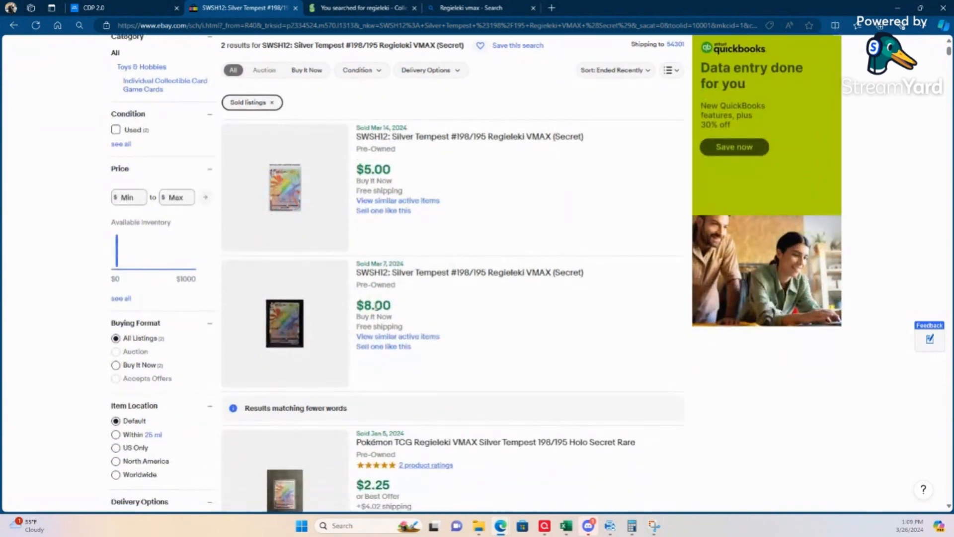
scroll(456, 315, "down", 3)
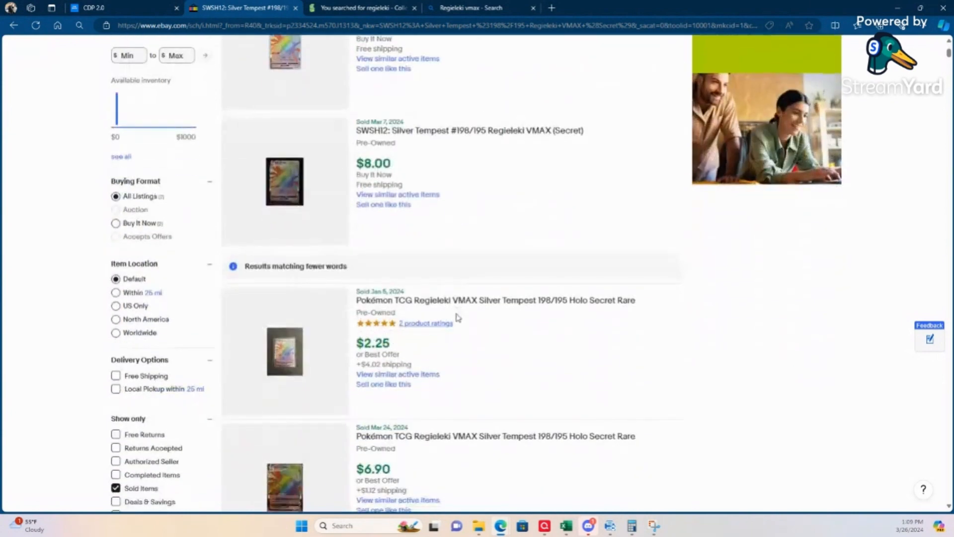
scroll(458, 317, "up", 3)
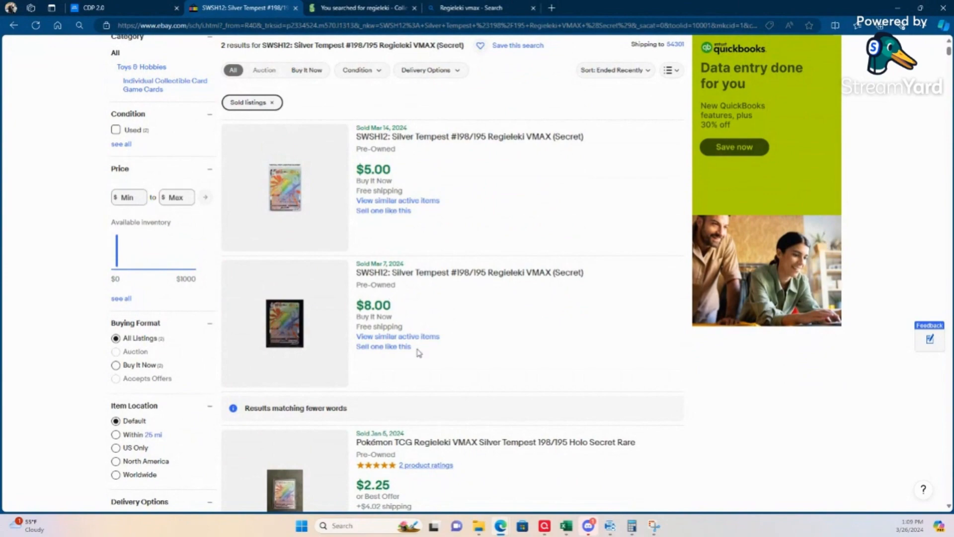
scroll(419, 353, "down", 3)
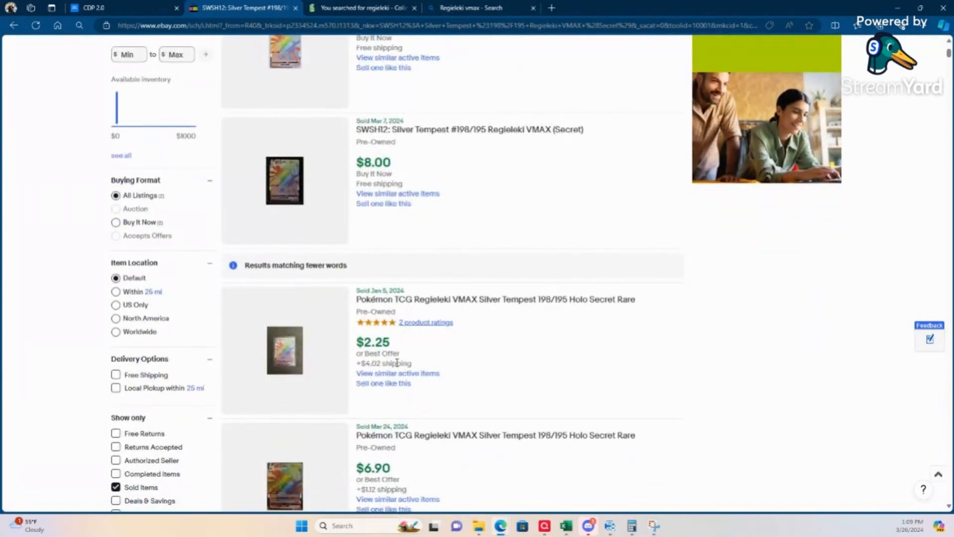
scroll(397, 363, "down", 3)
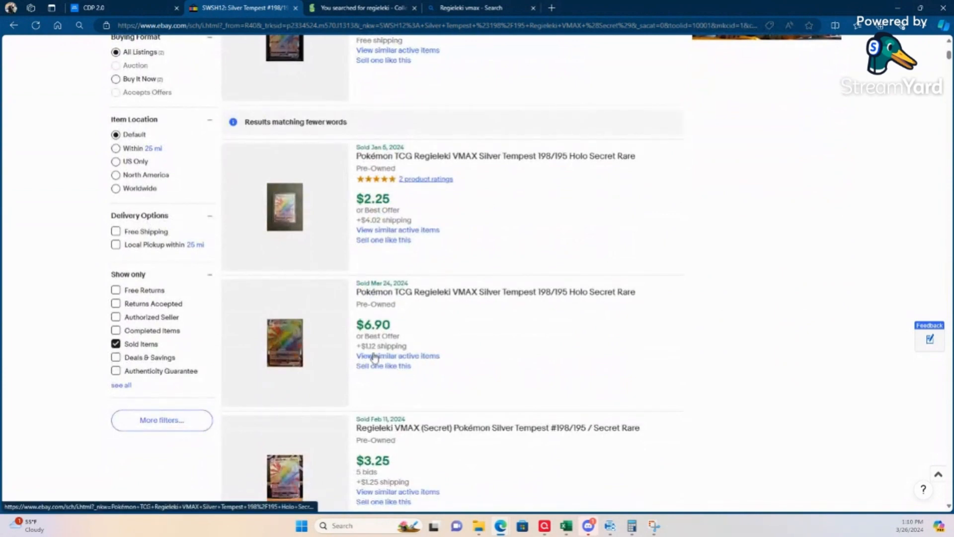
scroll(379, 367, "up", 7)
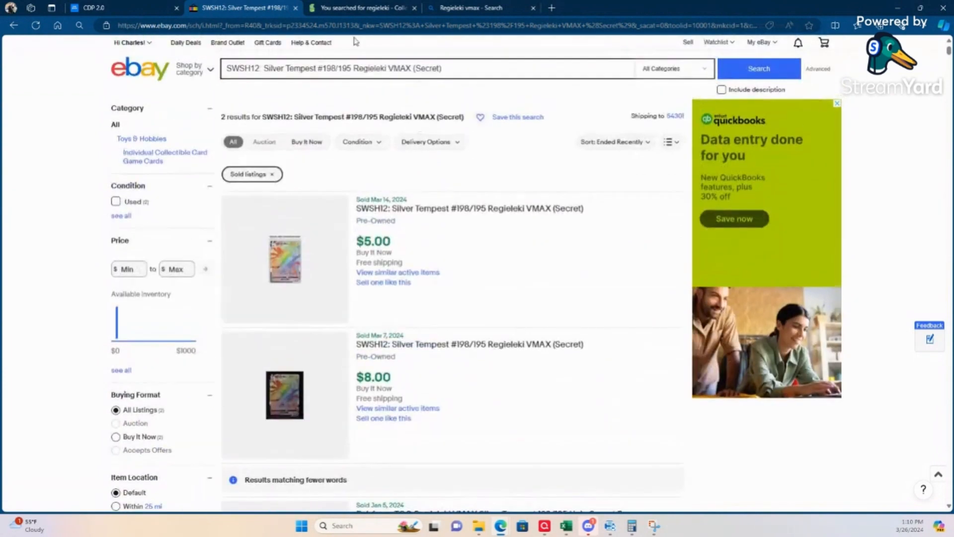
Step: Close the eBay results and set the Regieleki VMAX card's sale price to $9.99
left_click(296, 8)
left_click(562, 232)
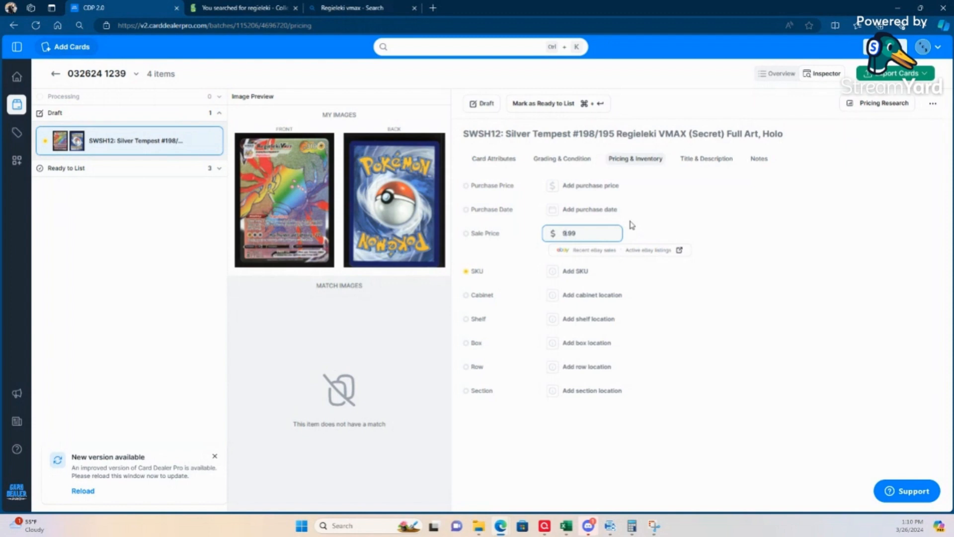
mouse_move(589, 525)
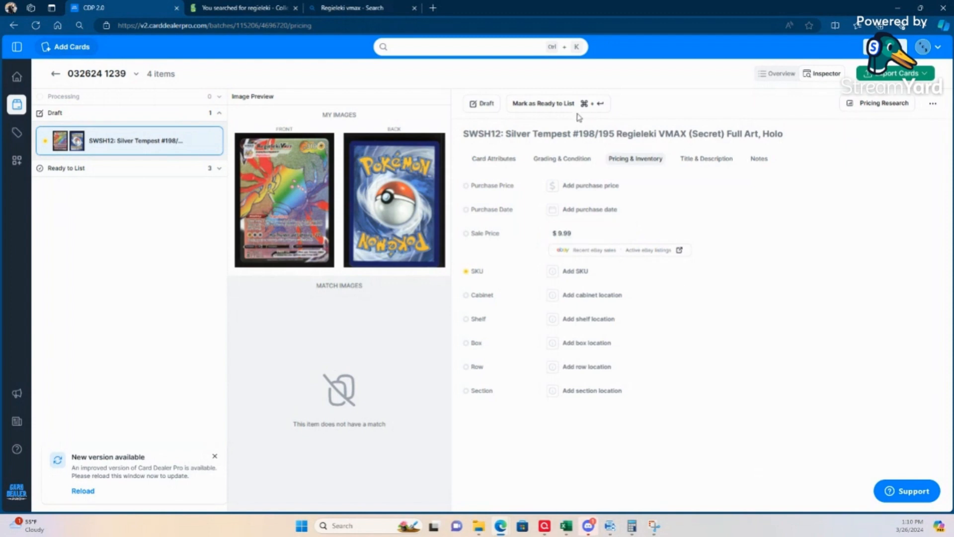
Step: Save a custom title for the card reading "SWSH12: Silver Tempest #198/195 Regieleki VMAX (Secret Rare) - Full Art, Holo"
left_click(703, 161)
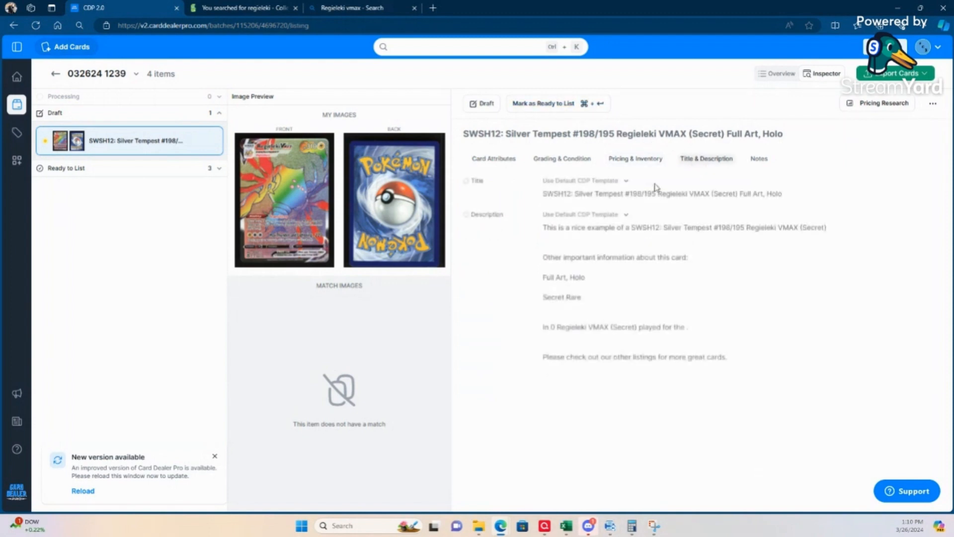
left_click(625, 182)
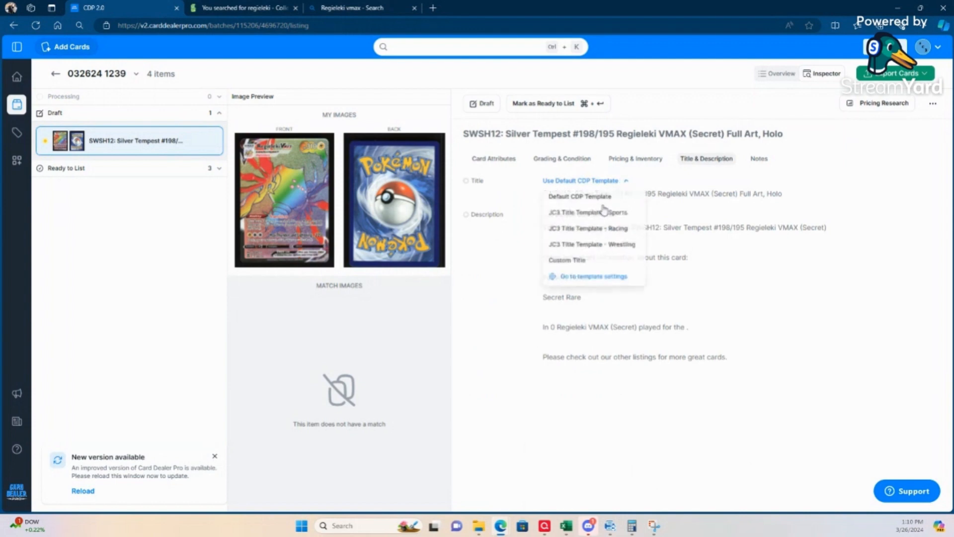
left_click(574, 259)
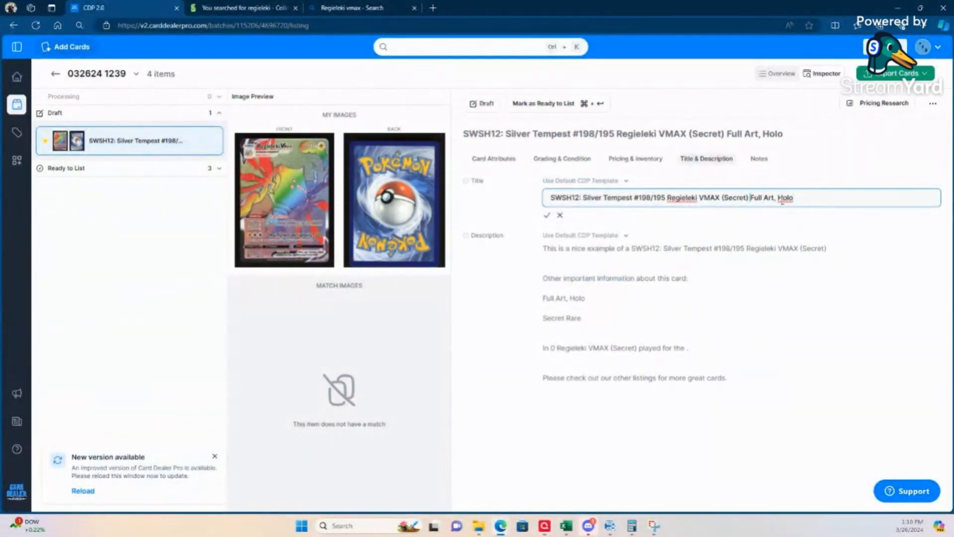
type("- ")
type(" Rare")
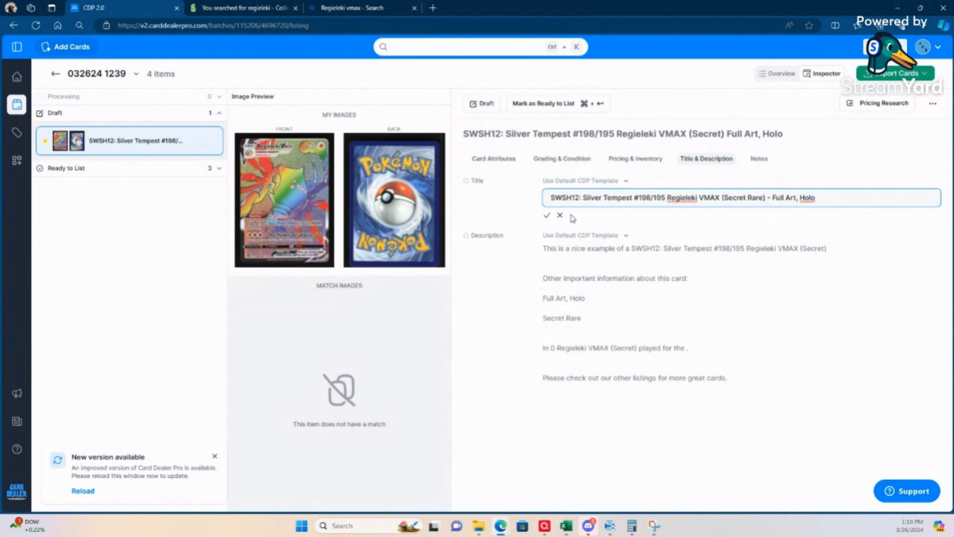
left_click(547, 216)
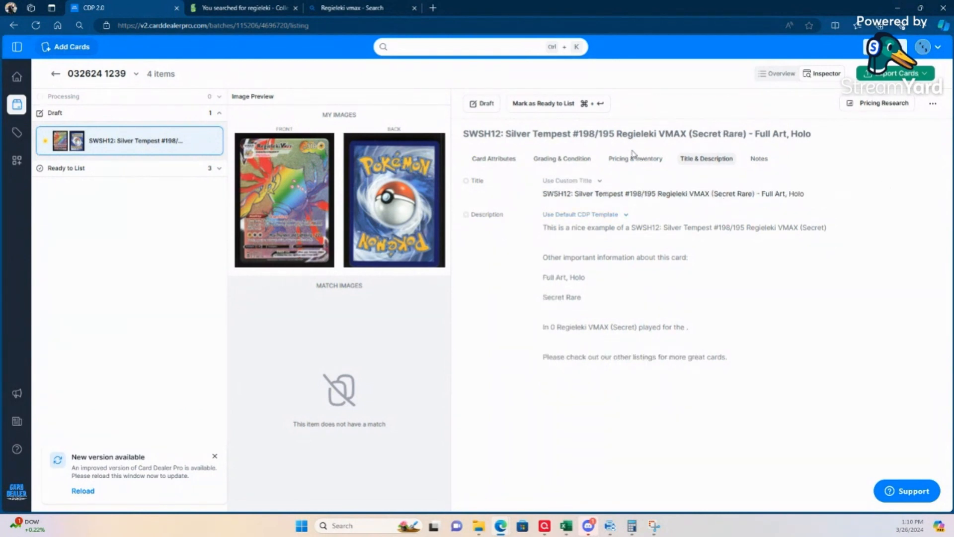
Step: Switch to a custom description, remove "In 0 Regieleki VMAX (Secret) played for the ." and put the closing sentence in its own paragraph
left_click(625, 215)
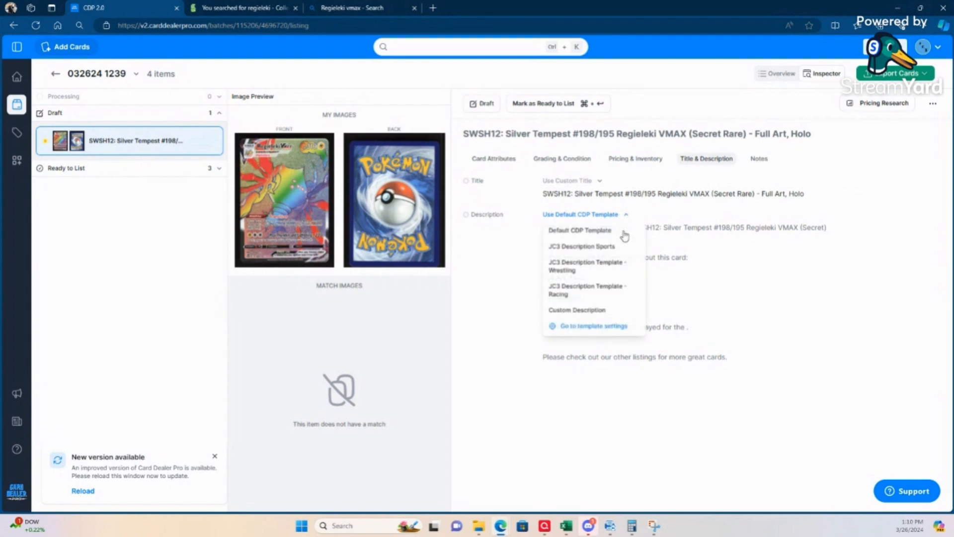
left_click(573, 310)
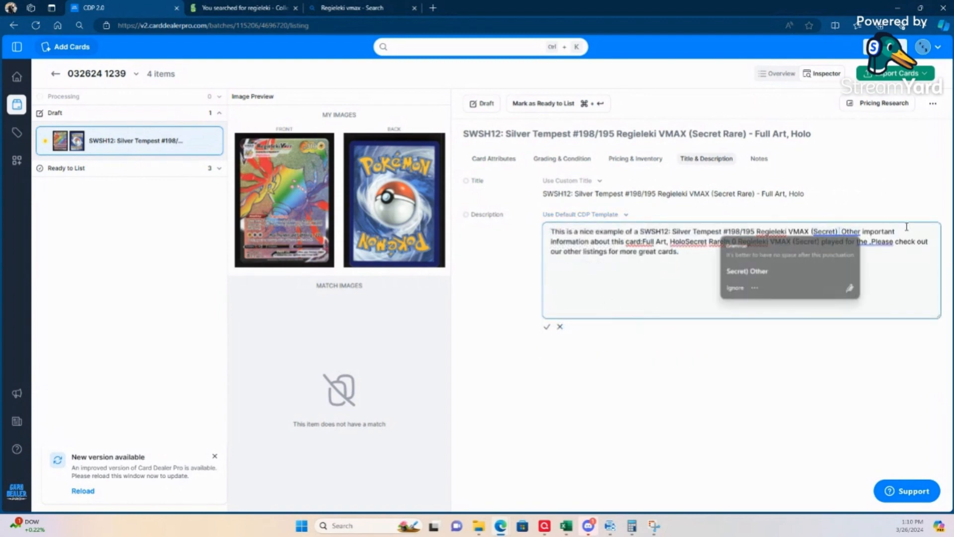
left_click(840, 232)
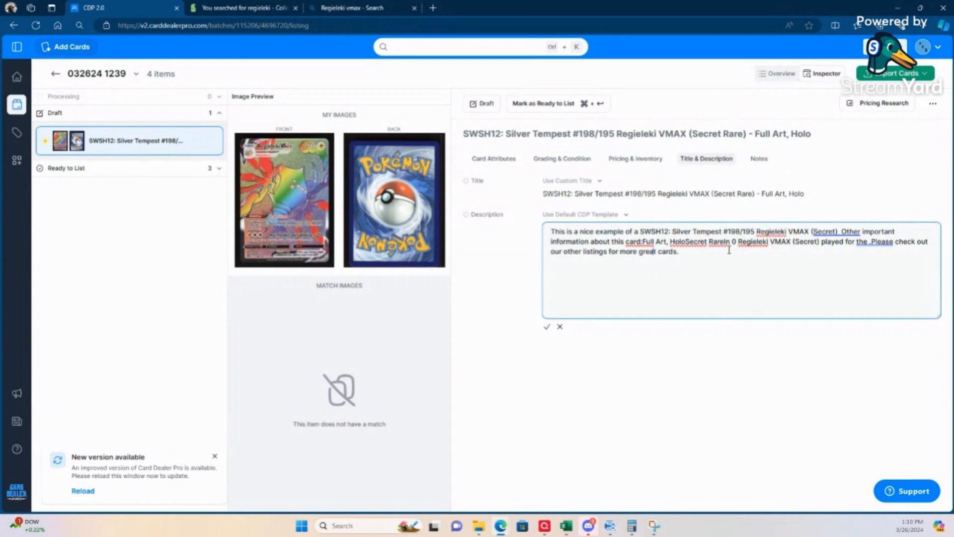
left_click_drag(726, 242, 860, 243)
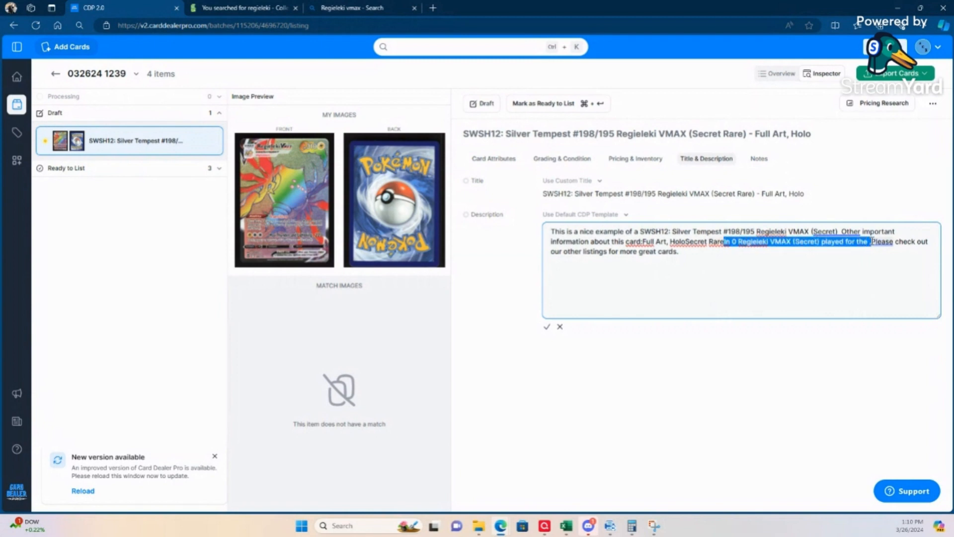
key("BackSpace")
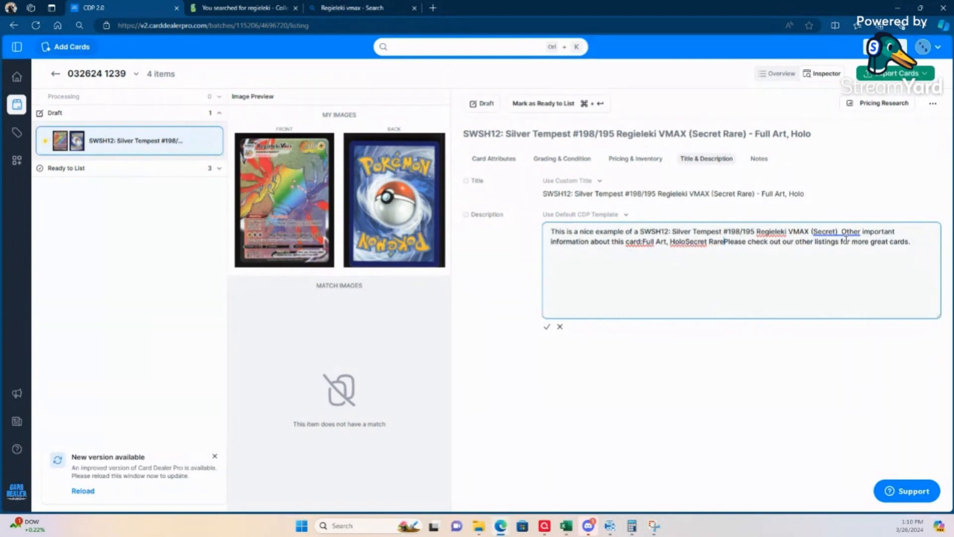
key("Return")
key("Return")
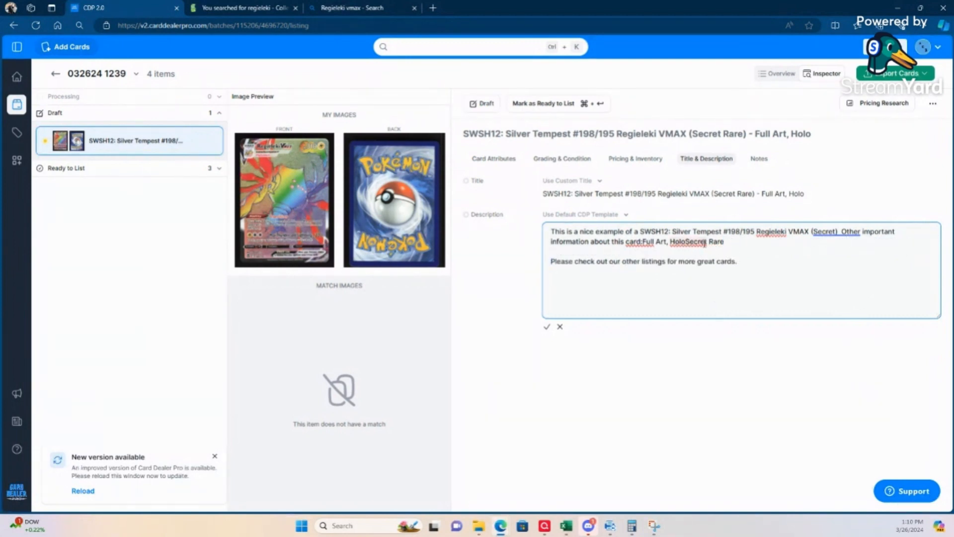
Step: Correct the description's spacing and punctuation to read "card: Full Art, Holo, Secret Rare" and save the description
left_click(642, 242)
right_click(690, 241)
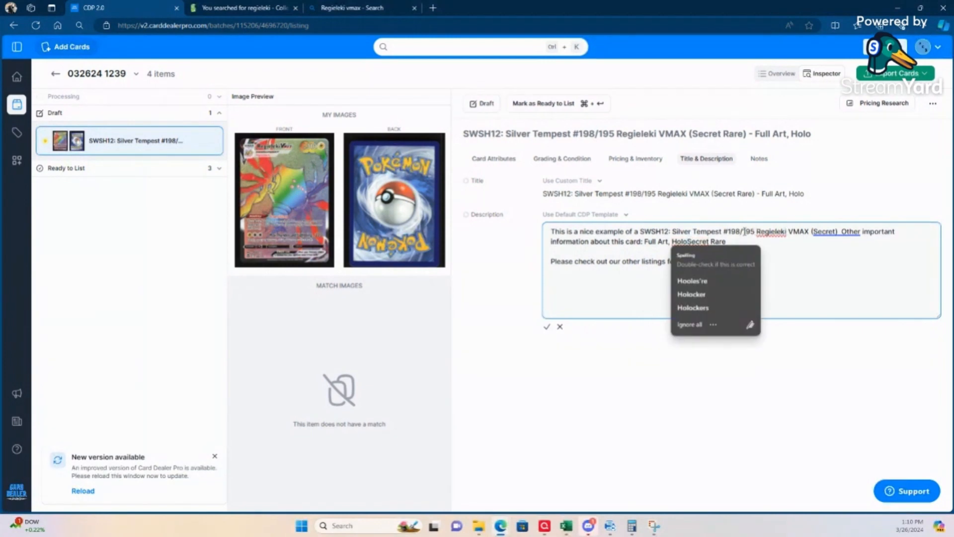
key("Escape")
type(",")
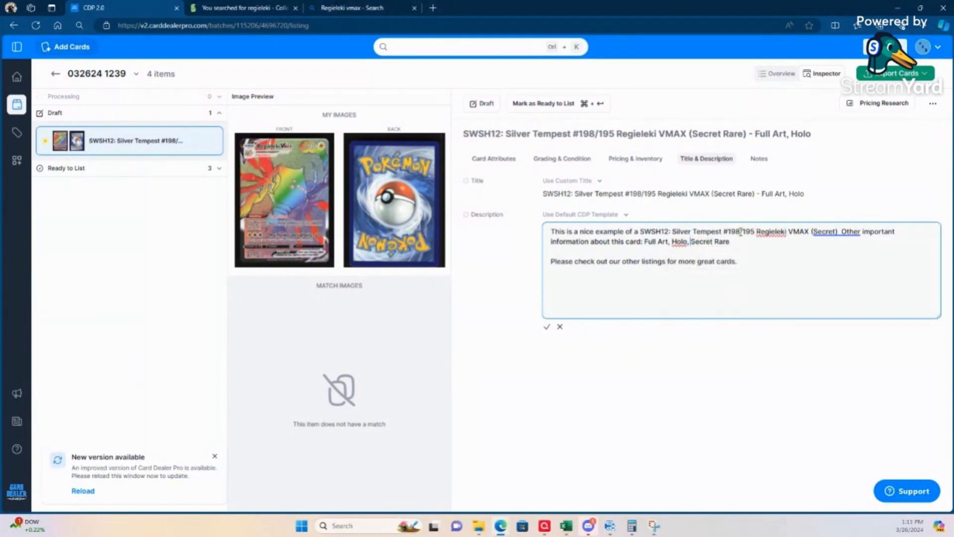
left_click(547, 327)
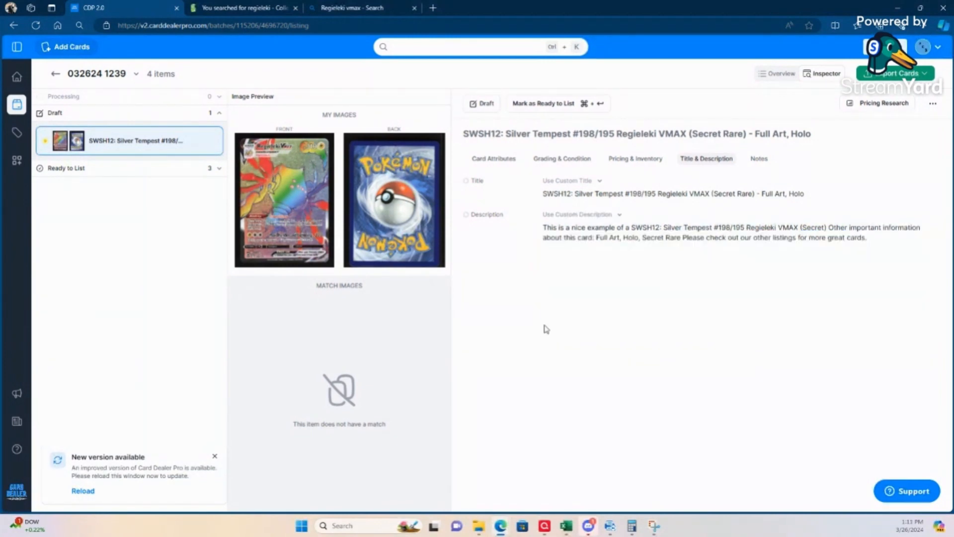
Step: Mark the Regieleki VMAX card as ready to list and download the batch's eBay CSV
left_click(637, 160)
left_click(556, 110)
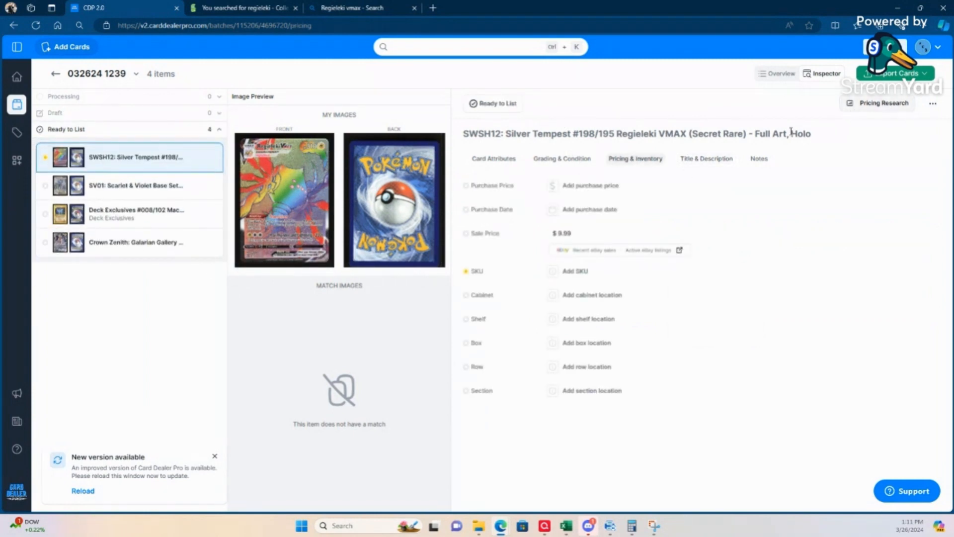
left_click(887, 78)
left_click(845, 138)
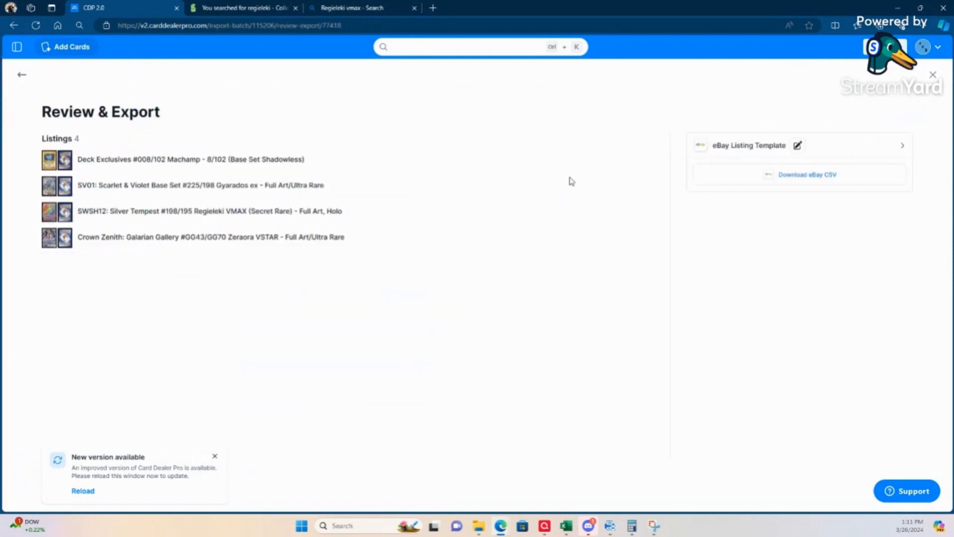
left_click(714, 176)
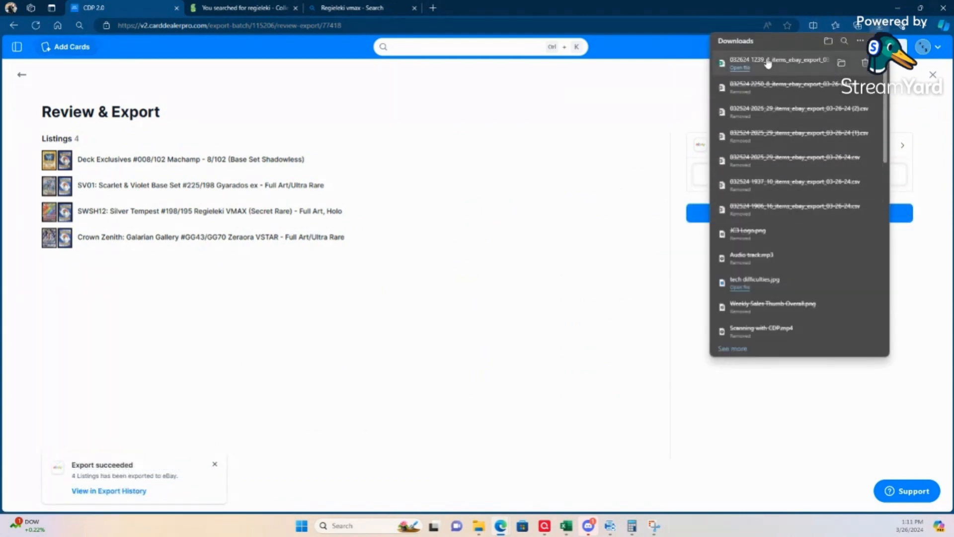
left_click(628, 199)
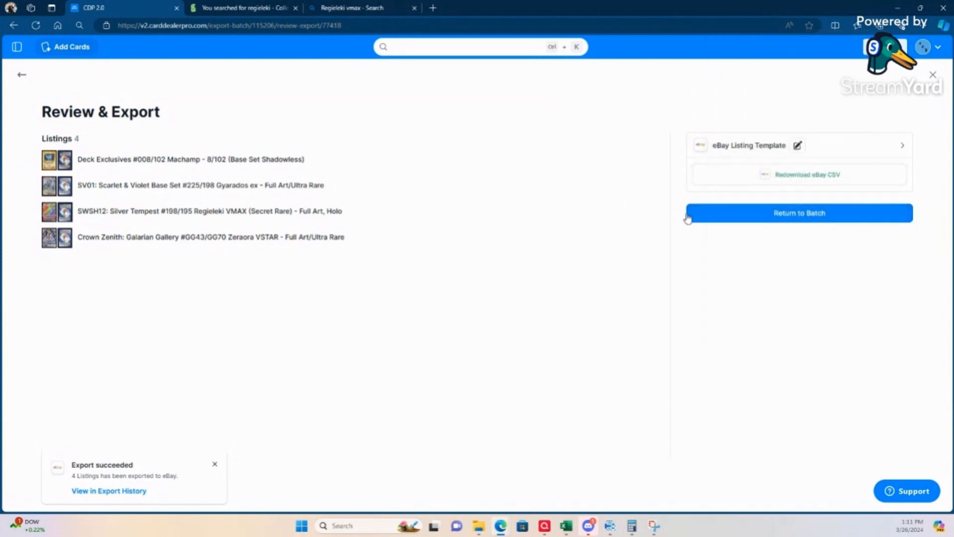
left_click(706, 215)
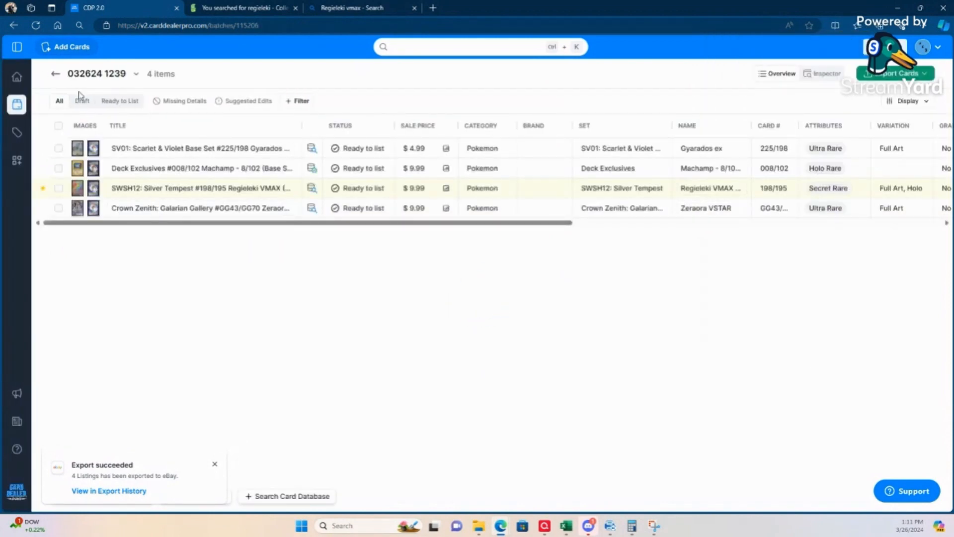
left_click(54, 75)
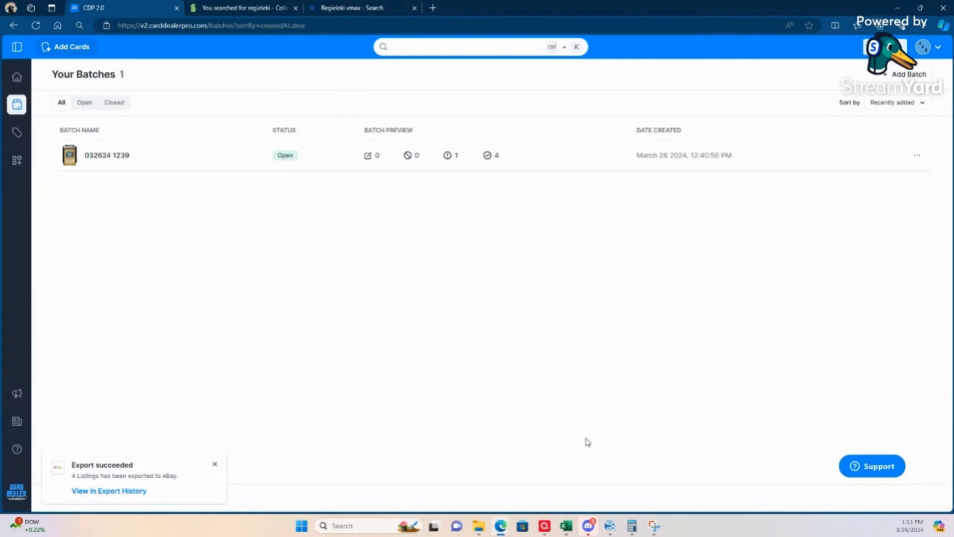
left_click(479, 526)
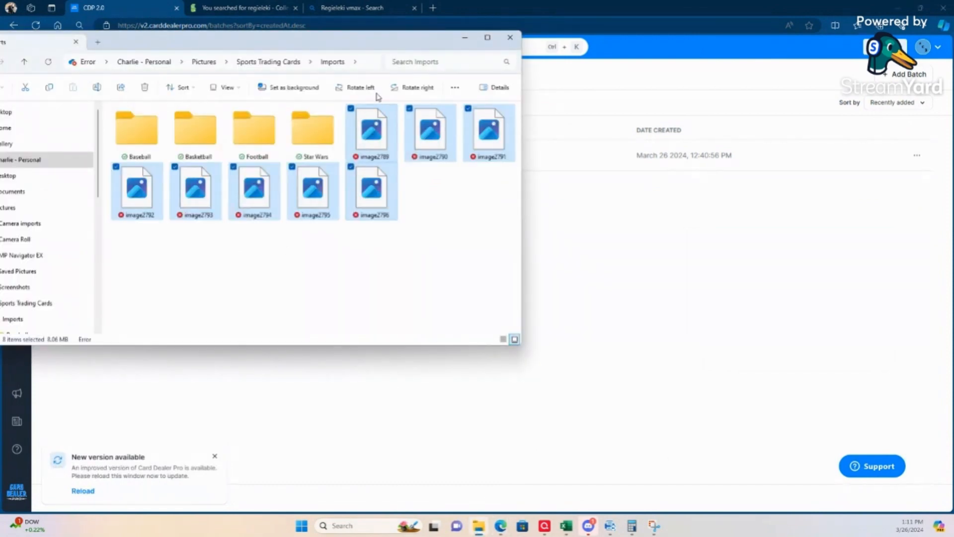
left_click(465, 37)
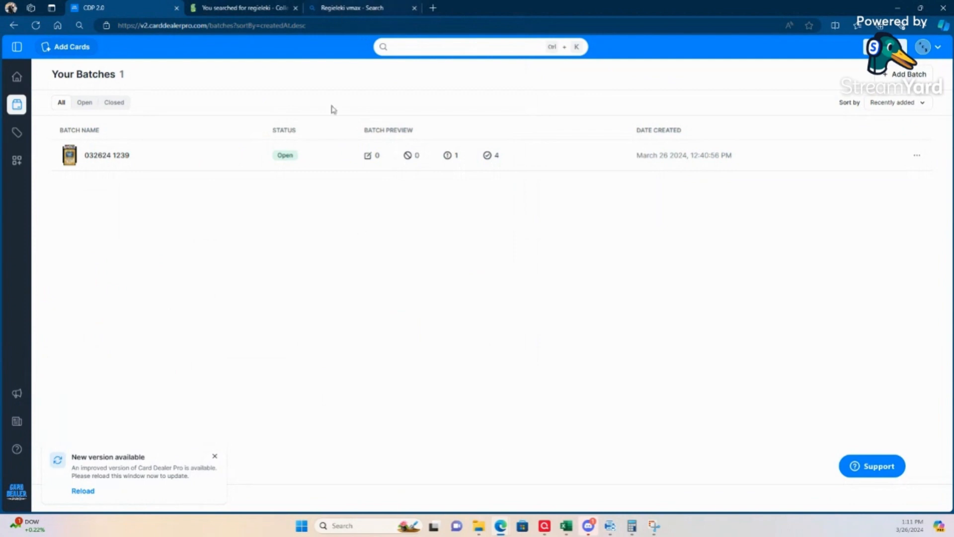
left_click(478, 526)
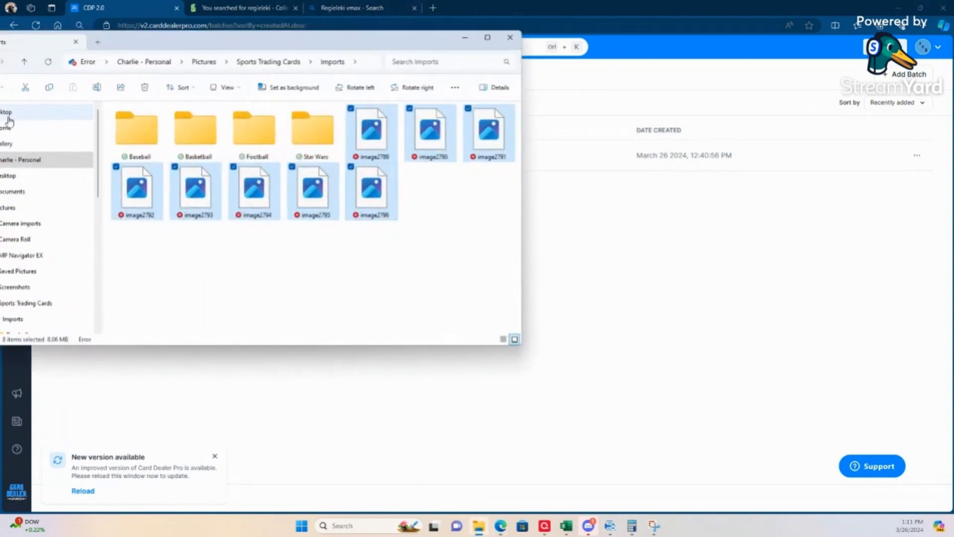
left_click_drag(365, 51, 453, 52)
scroll(104, 269, "down", 4)
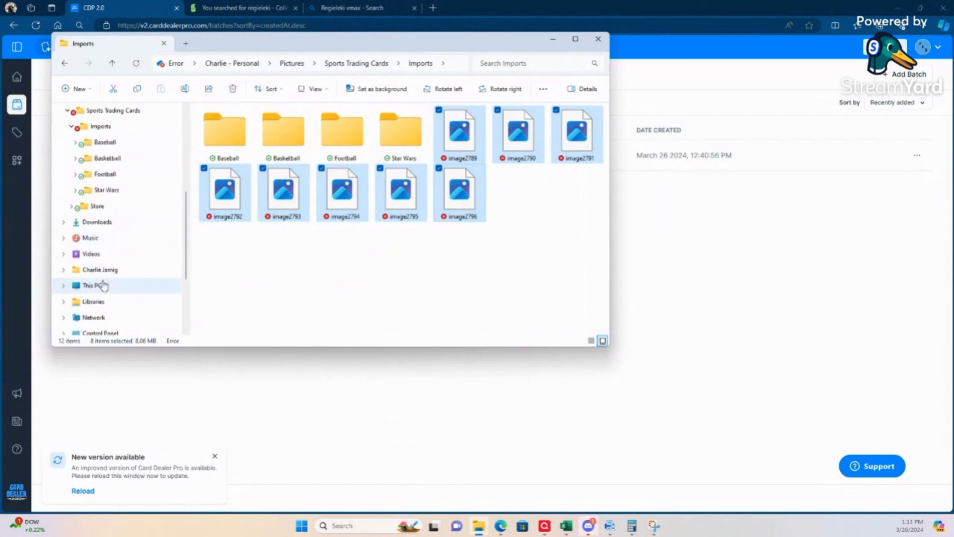
left_click(102, 222)
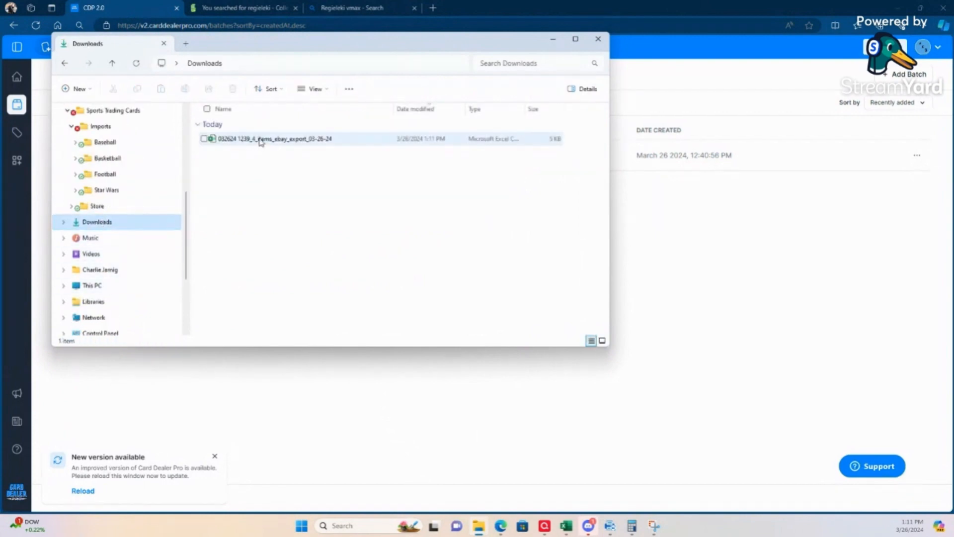
double_click(286, 148)
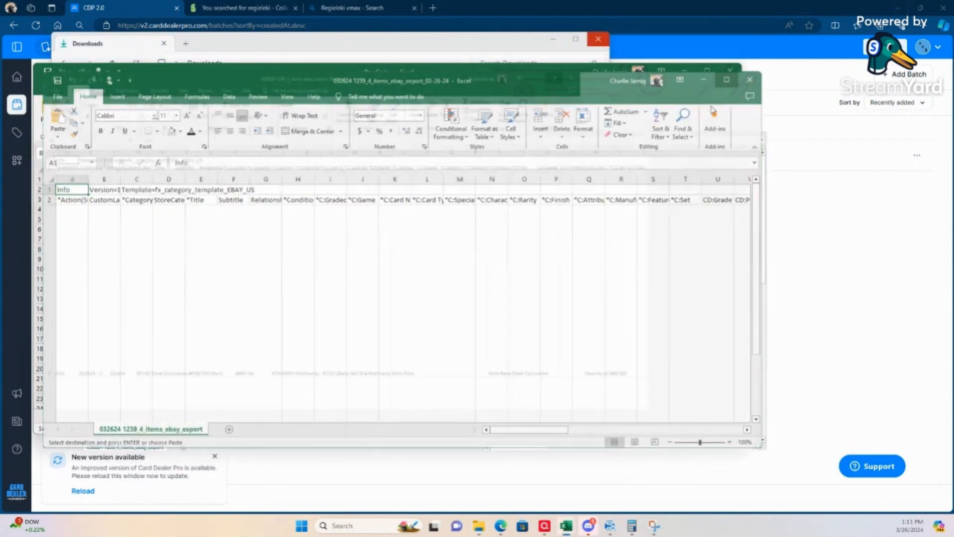
Step: Maximize the spreadsheet, reduce the whole sheet's font size to 8 and autofit all column widths
left_click(712, 83)
left_click(4, 102)
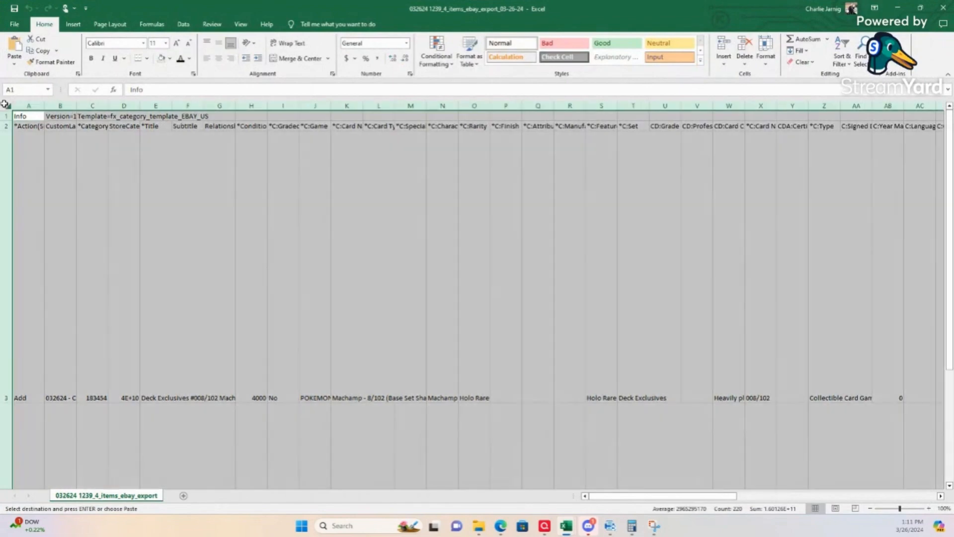
left_click(188, 43)
left_click(188, 43)
left_click(189, 44)
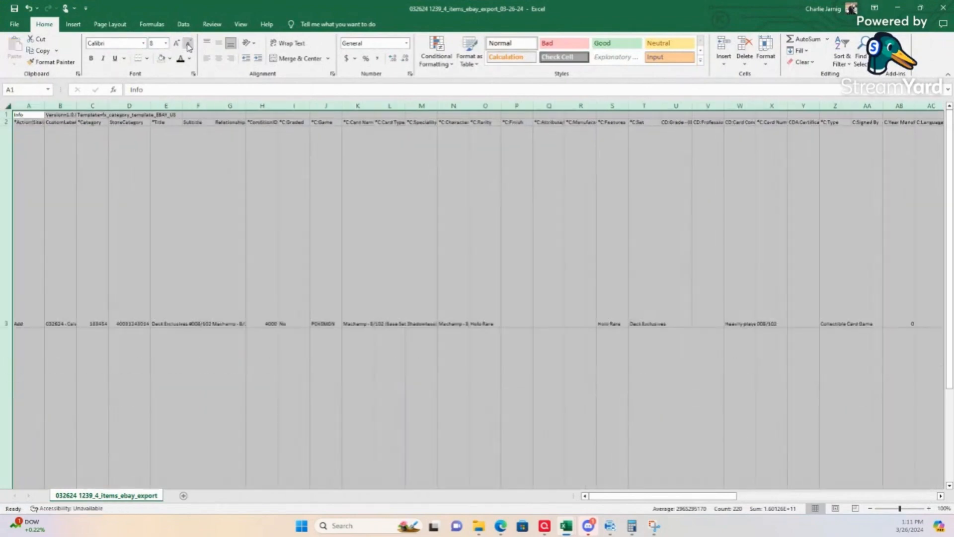
double_click(109, 105)
left_click(67, 246)
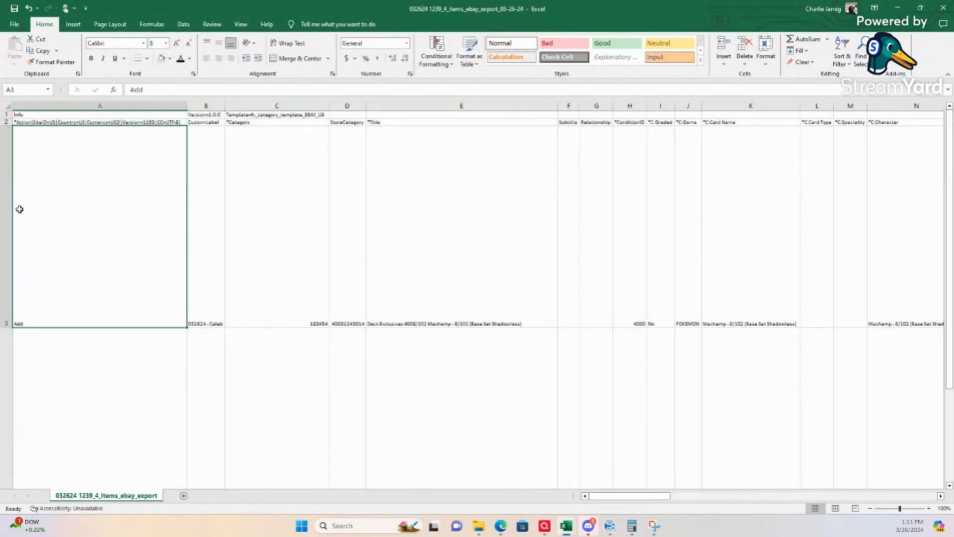
Step: Autofit the row heights of the whole sheet
left_click(7, 106)
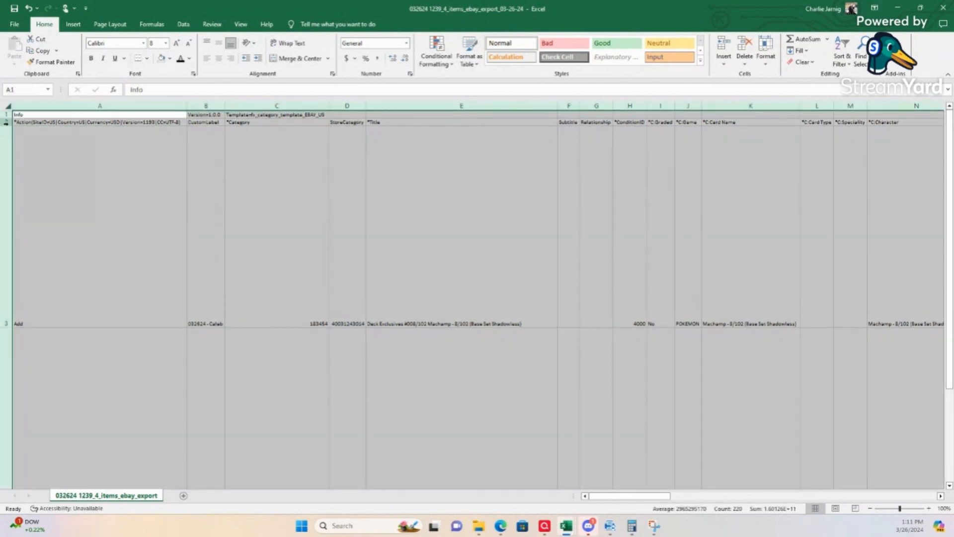
double_click(8, 126)
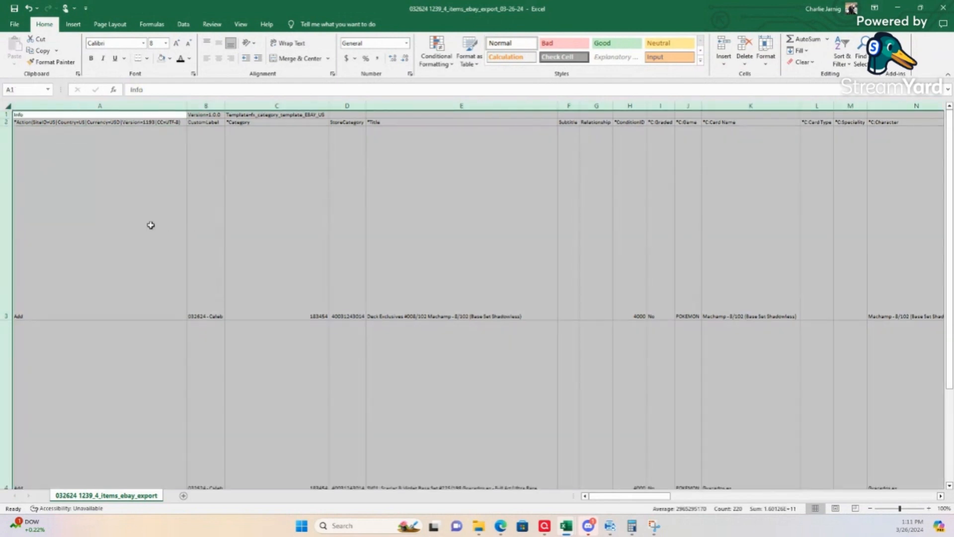
left_click(114, 227)
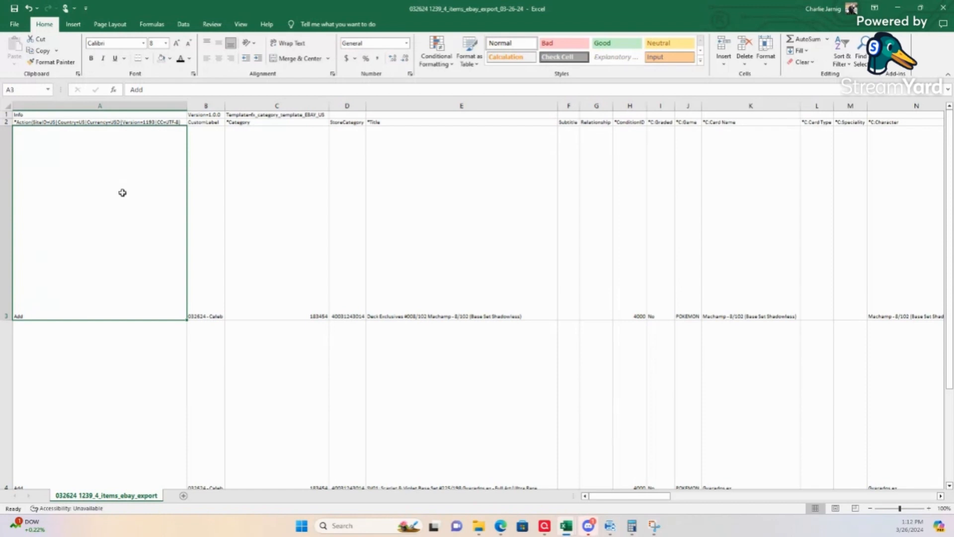
Step: Look over the exported card rows and hide column A containing the Action field
scroll(221, 276, "down", 1)
scroll(149, 248, "up", 1)
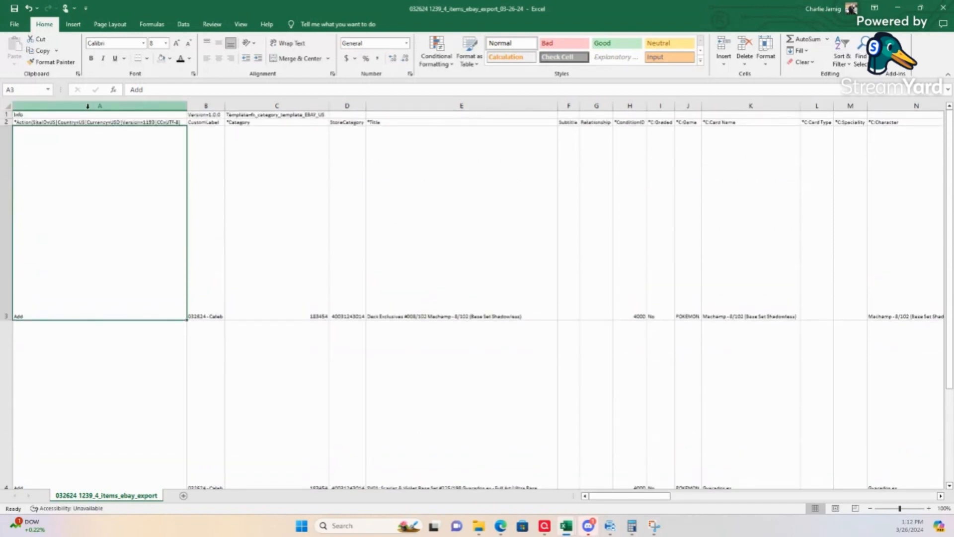
scroll(83, 216, "down", 3)
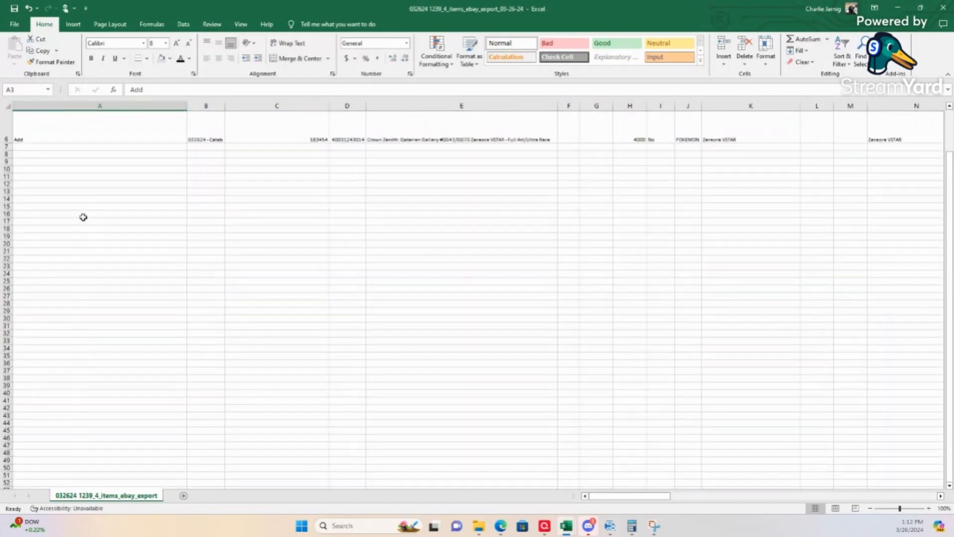
scroll(84, 218, "up", 1)
scroll(84, 218, "up", 3)
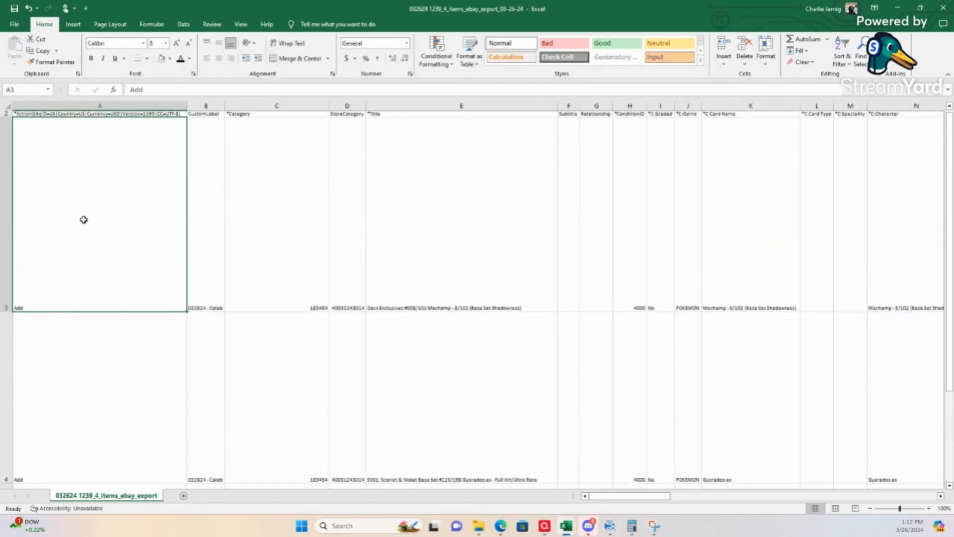
left_click(133, 106)
right_click(132, 105)
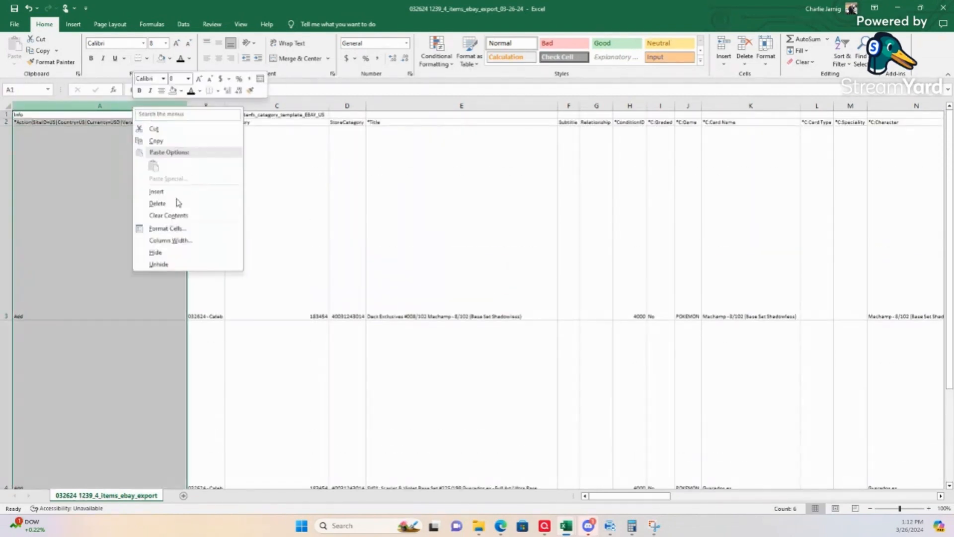
left_click(149, 251)
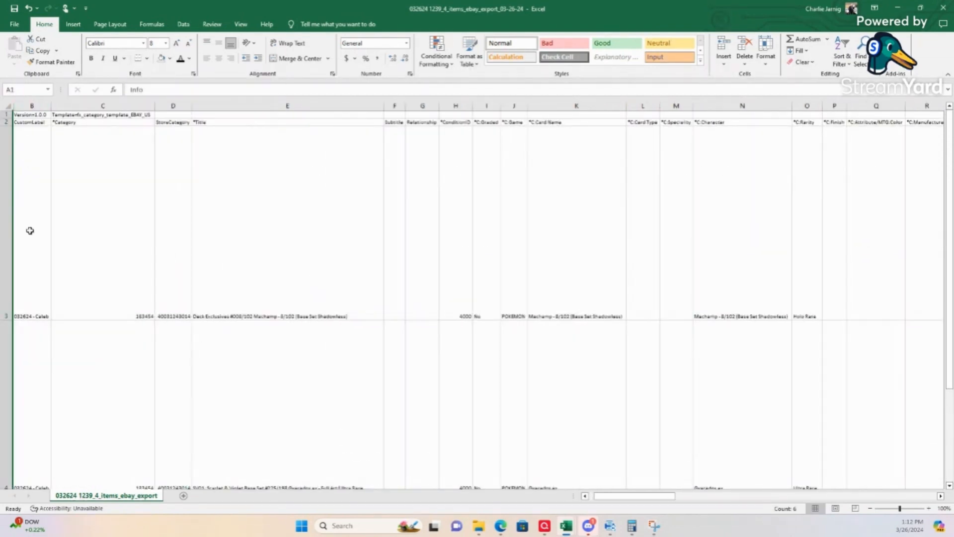
Step: Check the CustomLabel entries in column B for all card rows, from row 3 to row 6
left_click(36, 250)
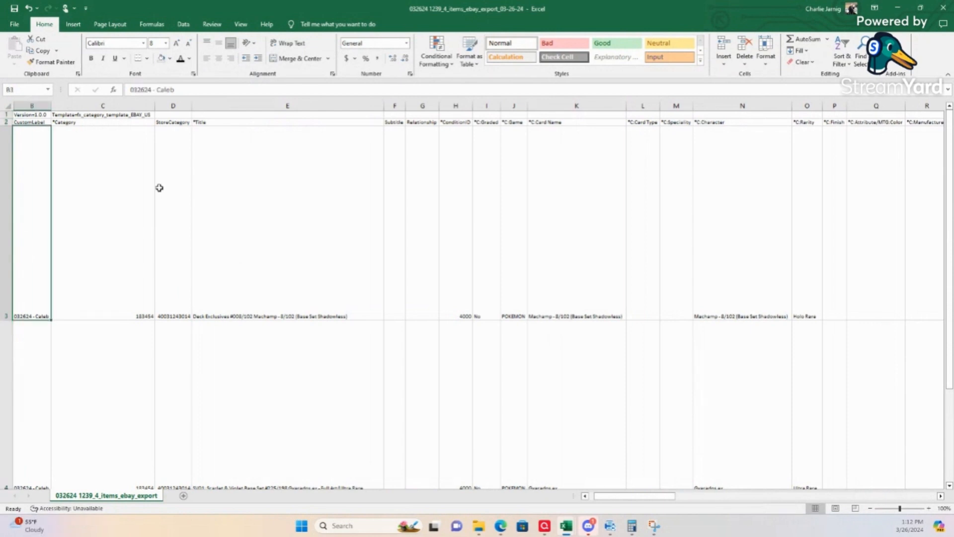
key("Down")
scroll(159, 188, "down", 5)
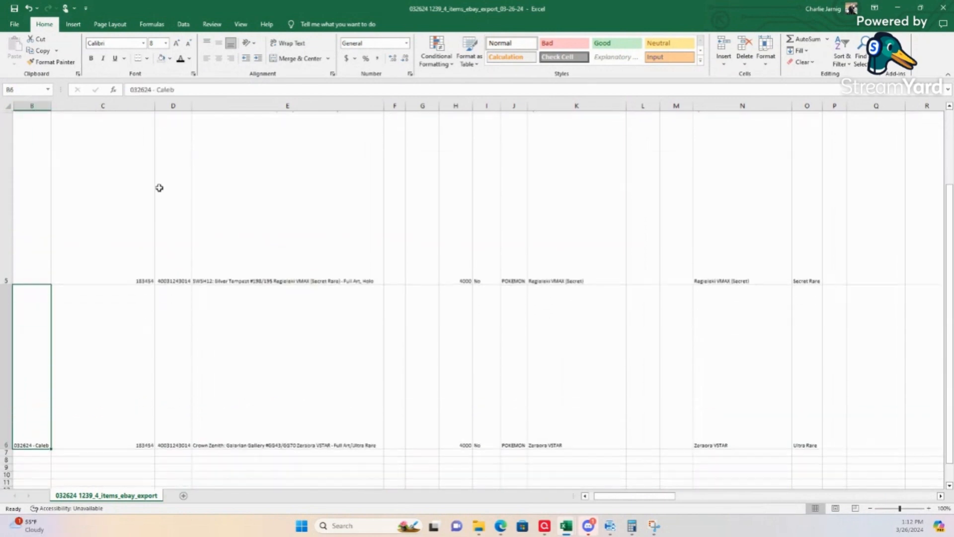
Step: Fill the missing CustomLabel in B5 with 032624 and the same name as in the other card rows
key("Down")
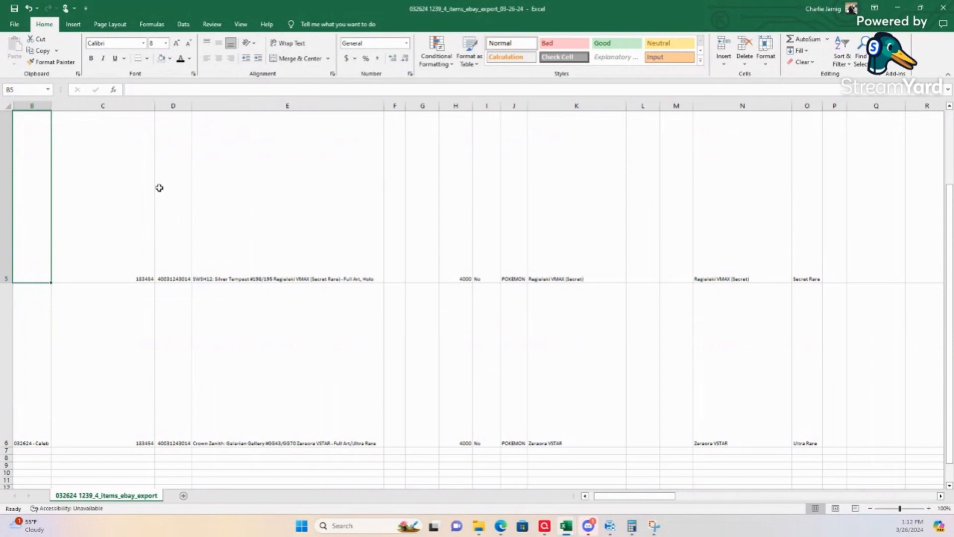
type("032")
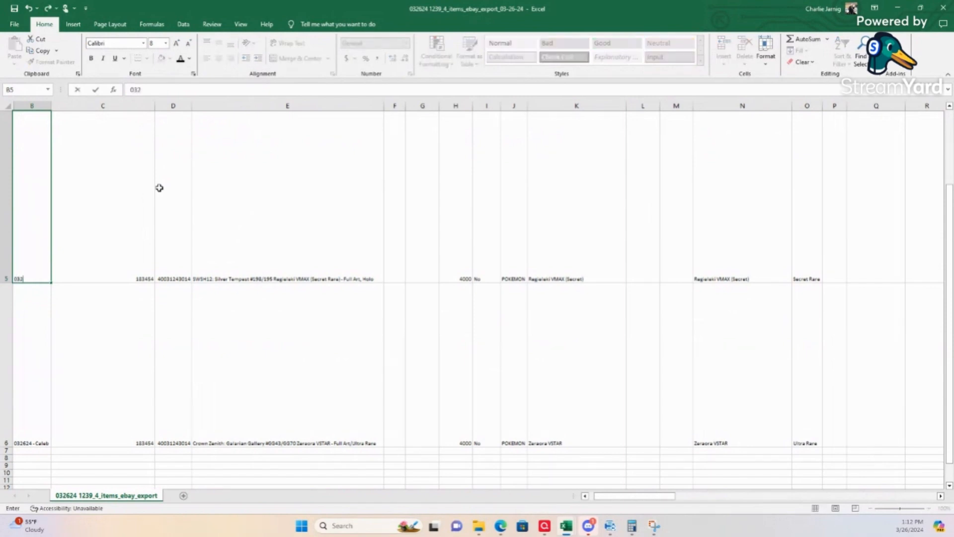
type("624 - Caleb")
key("Tab")
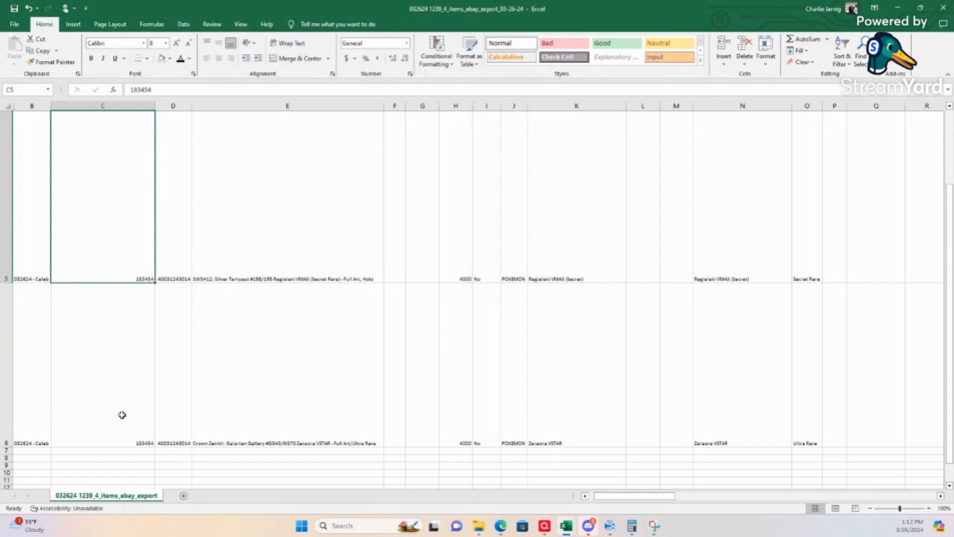
Step: Recheck the CustomLabel entries from row 6 up to the header and hide column B
left_click(57, 383)
left_click(35, 369)
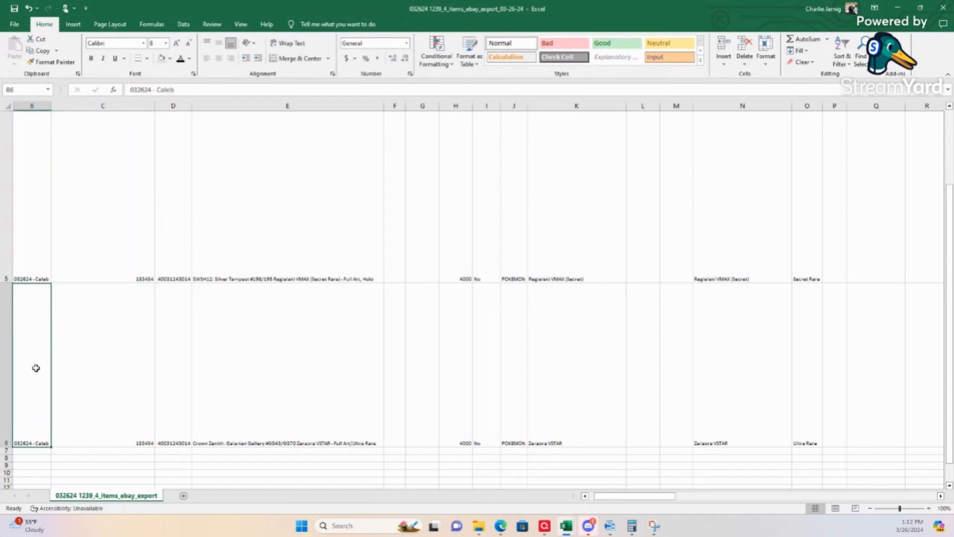
key("Up")
key("Up")
key("Up")
key("Up")
key("Up")
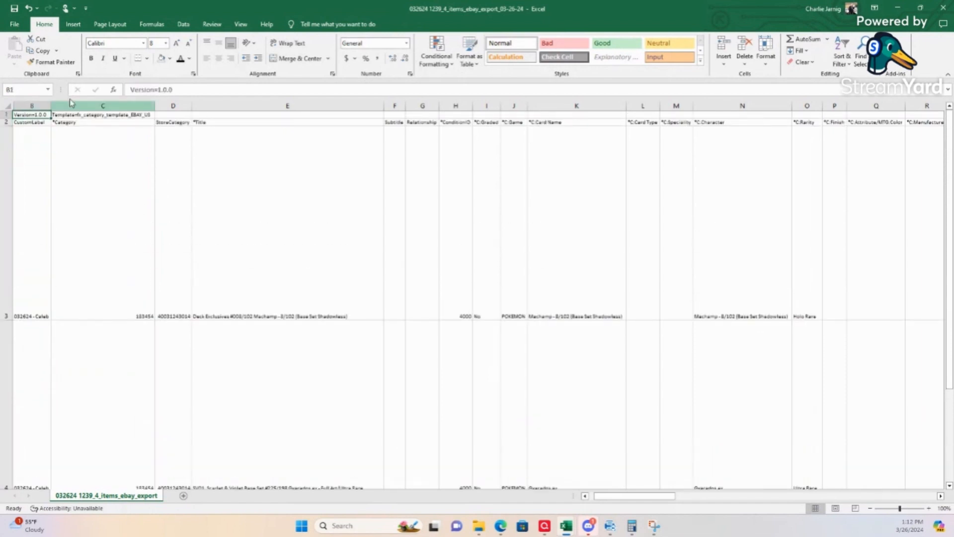
left_click(29, 105)
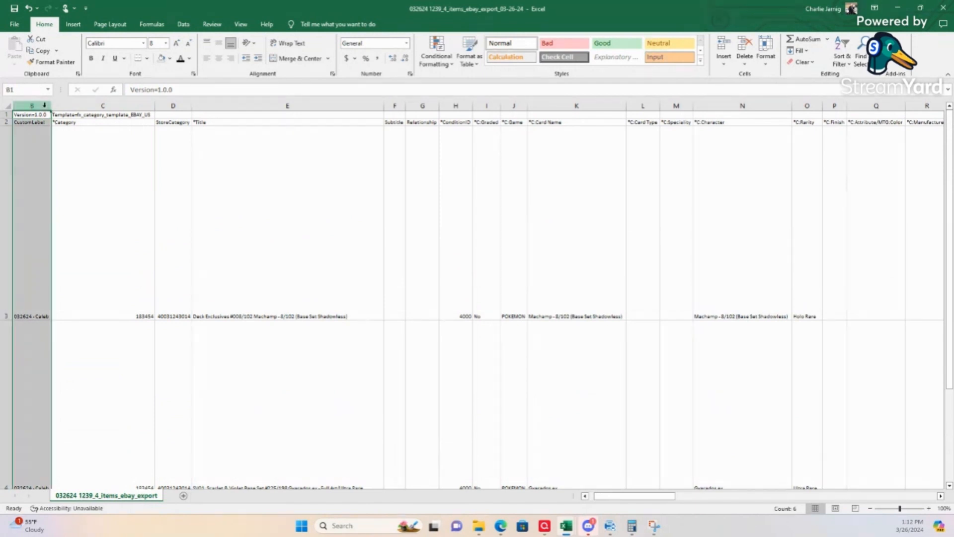
right_click(43, 106)
left_click(67, 251)
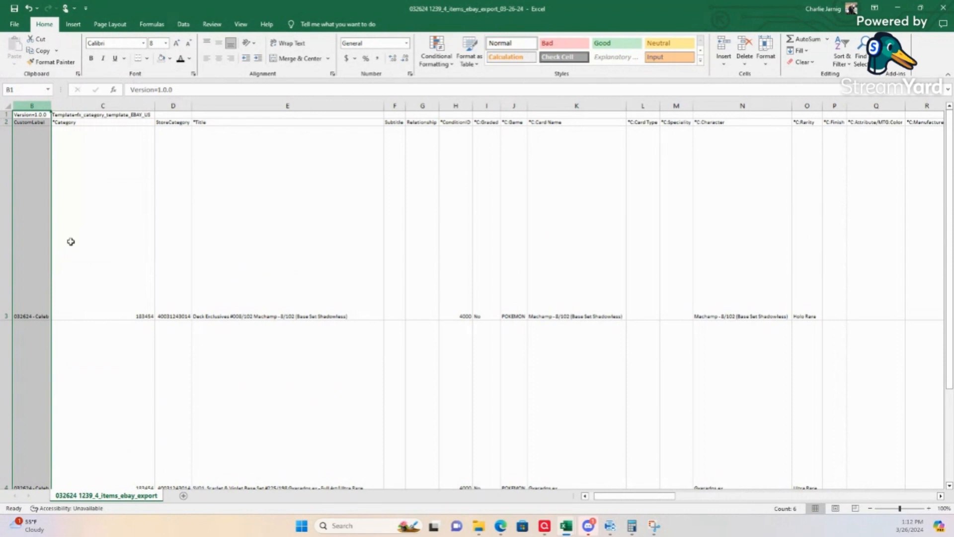
Step: Check the Category values in column C for all card rows, from row 3 to row 6
left_click(44, 200)
key("Down")
key("Down")
key("Down")
key("Down")
key("Down")
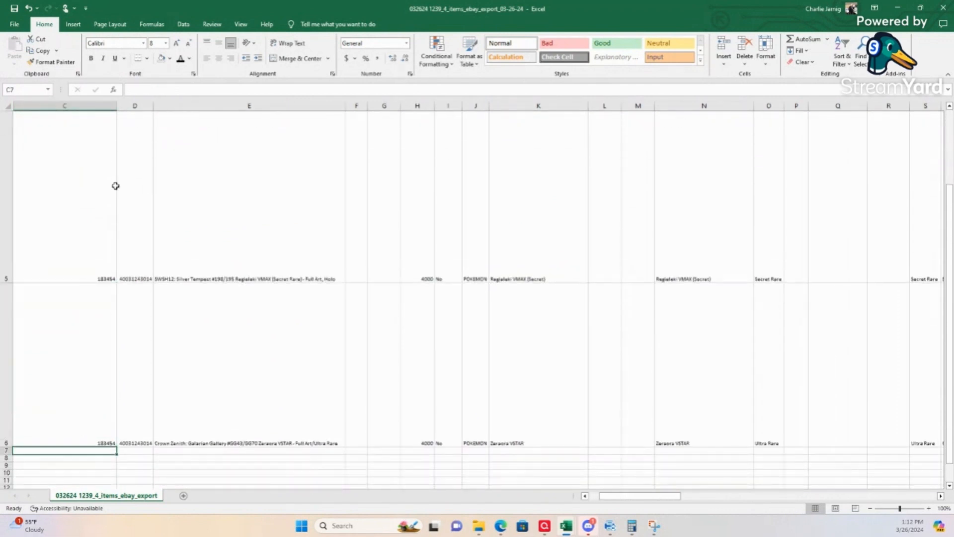
key("Up")
key("Up")
key("Up")
key("Up")
key("Up")
key("Up")
key("Up")
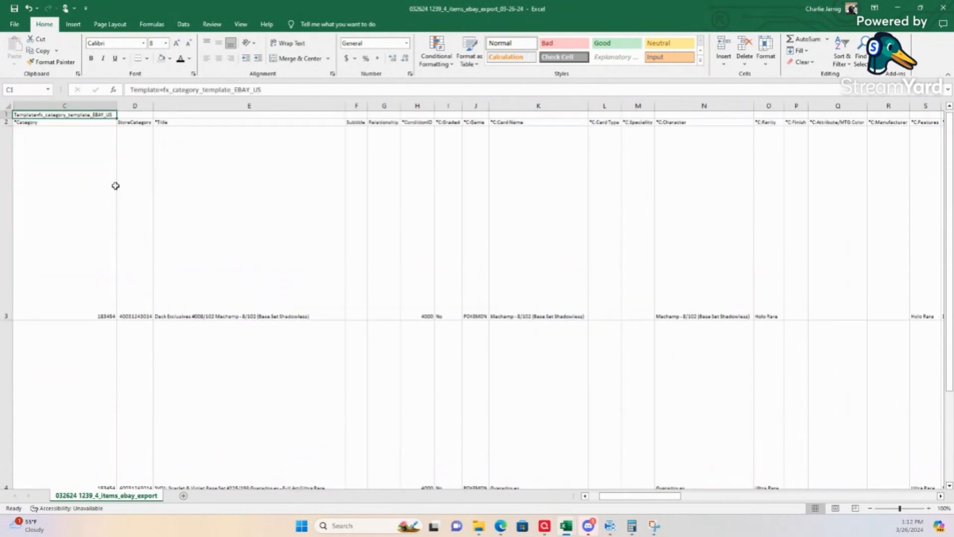
Step: Check the StoreCategory values in column D for the card rows
key("Right")
key("Down")
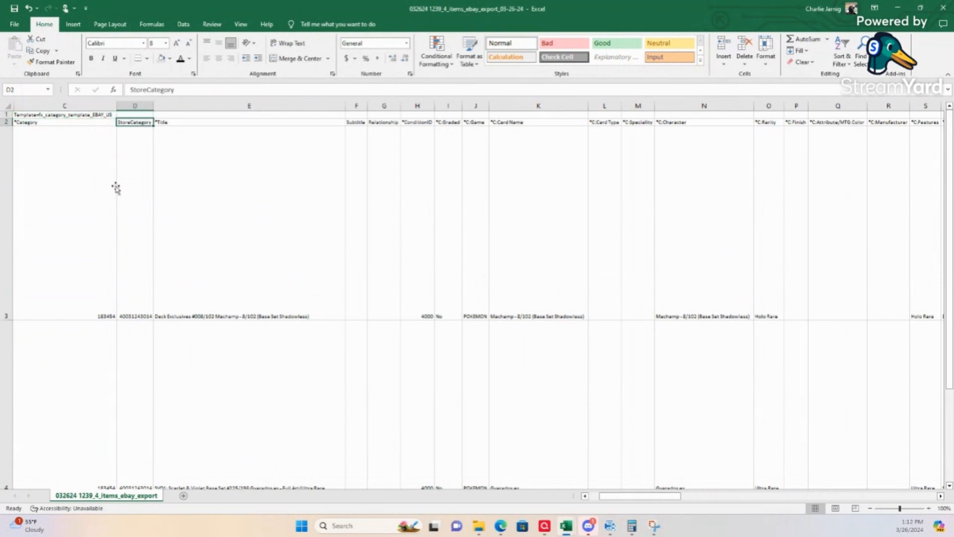
key("Down")
key("Down")
key("Down")
key("Down")
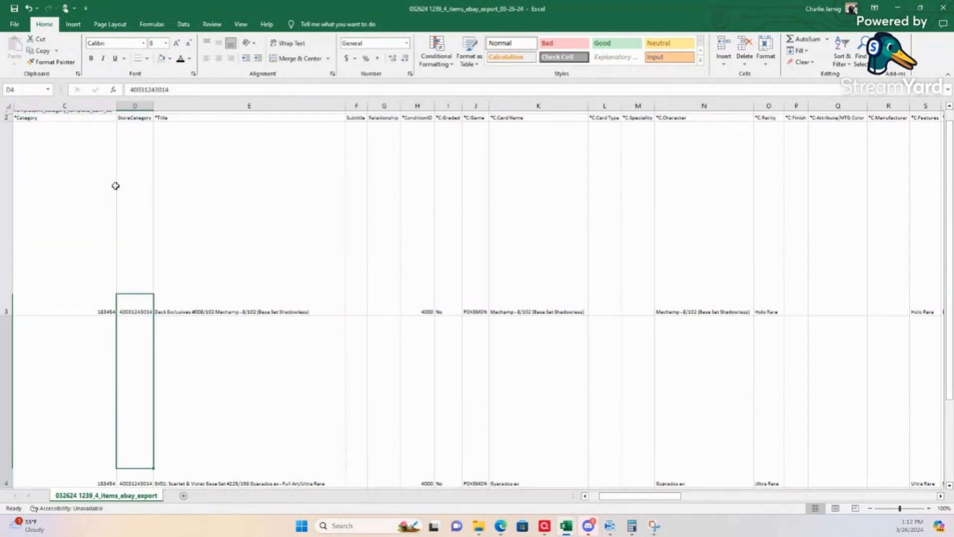
key("Up")
key("Up")
key("Up")
key("Up")
key("Up")
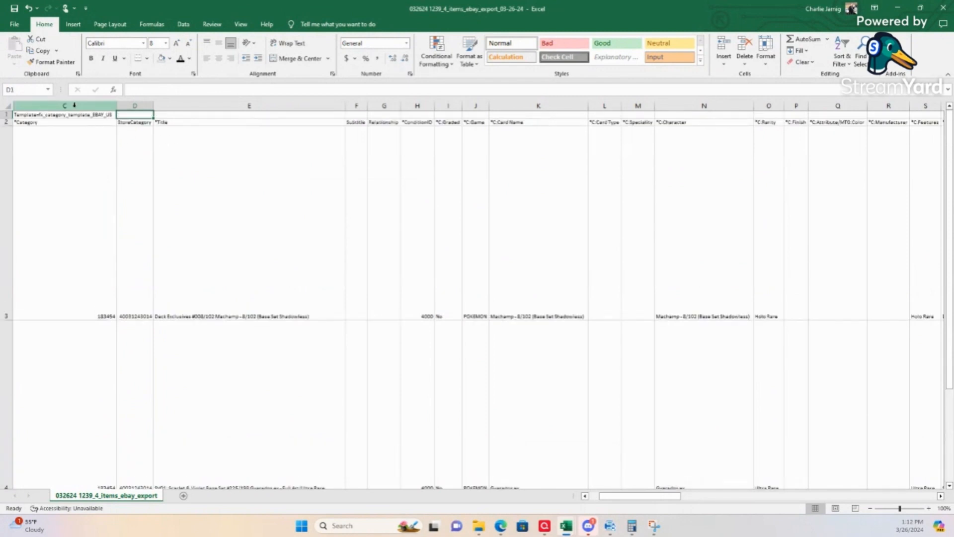
Step: Hide columns C and D containing the Category and StoreCategory fields
left_click_drag(75, 105, 128, 107)
right_click(128, 107)
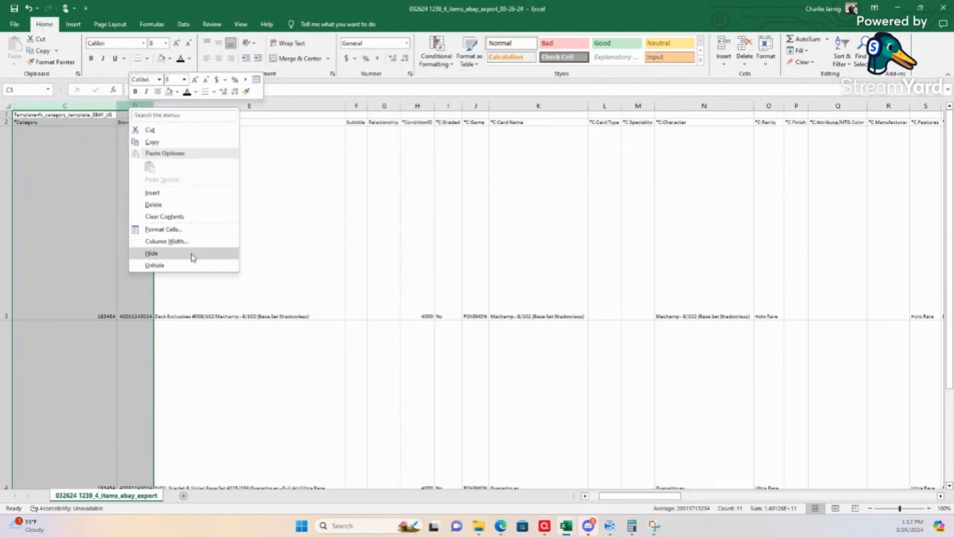
left_click(149, 252)
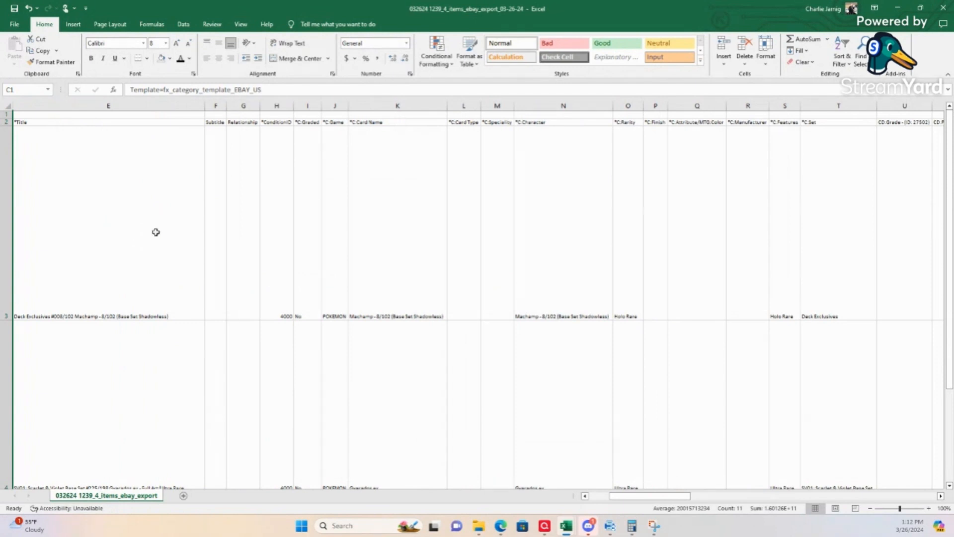
Step: Review the card titles in column E from row 3 to row 6
left_click(105, 270)
key("Down")
key("Down")
key("Down")
key("Down")
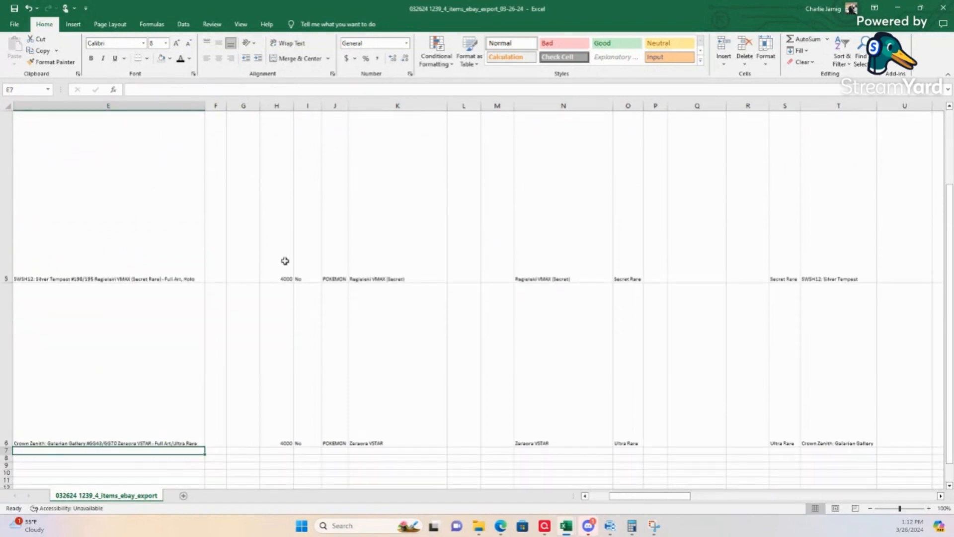
key("Up")
key("Up")
key("Up")
key("Up")
key("Up")
key("Up")
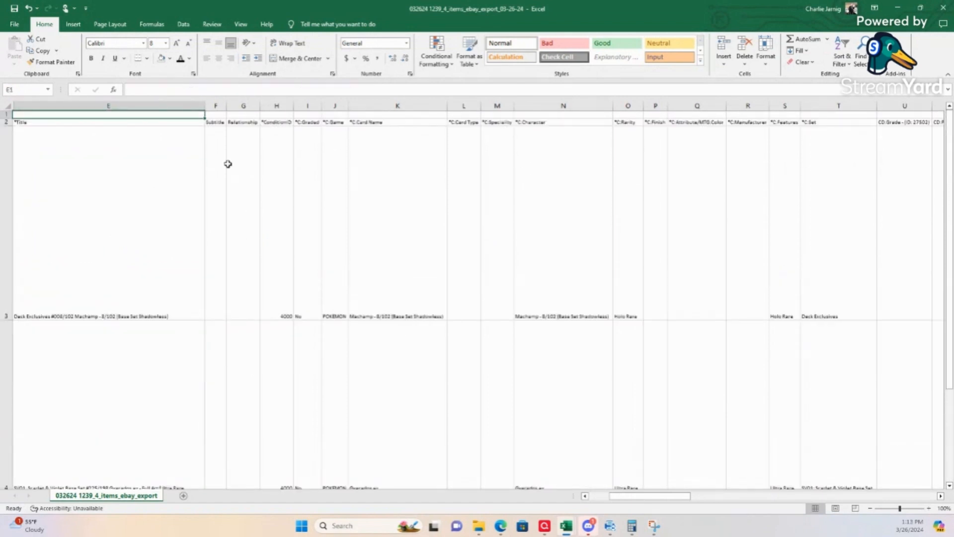
Step: Hide the empty Subtitle and Relationship columns F and G
left_click(222, 105)
left_click_drag(223, 105, 252, 105)
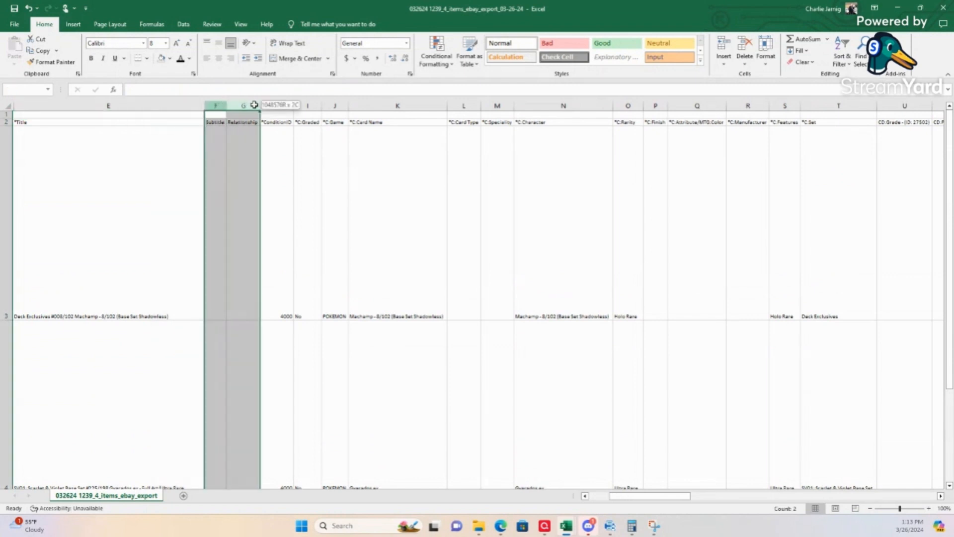
right_click(254, 106)
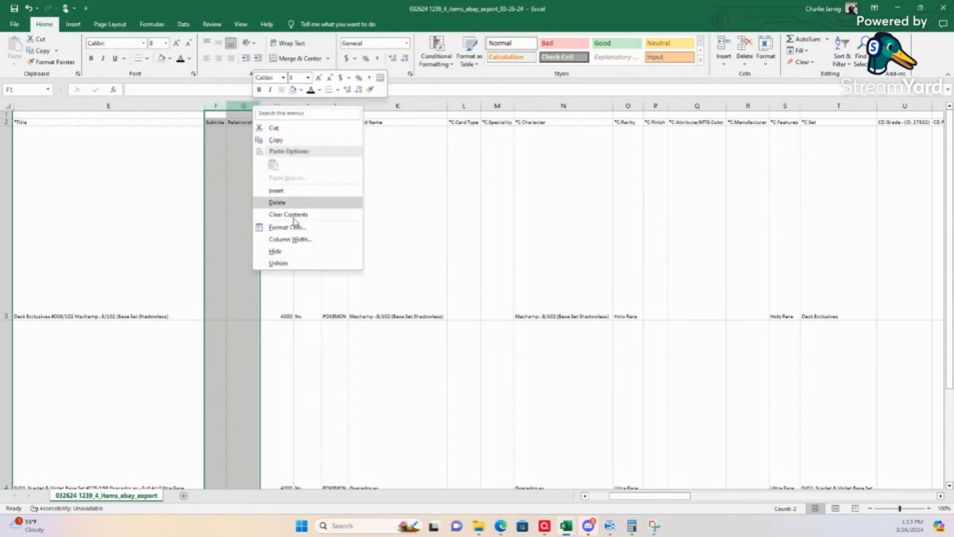
left_click(290, 253)
Step: Check the ConditionID values in column H and the adjacent Graded values in column I for all card rows
left_click(221, 170)
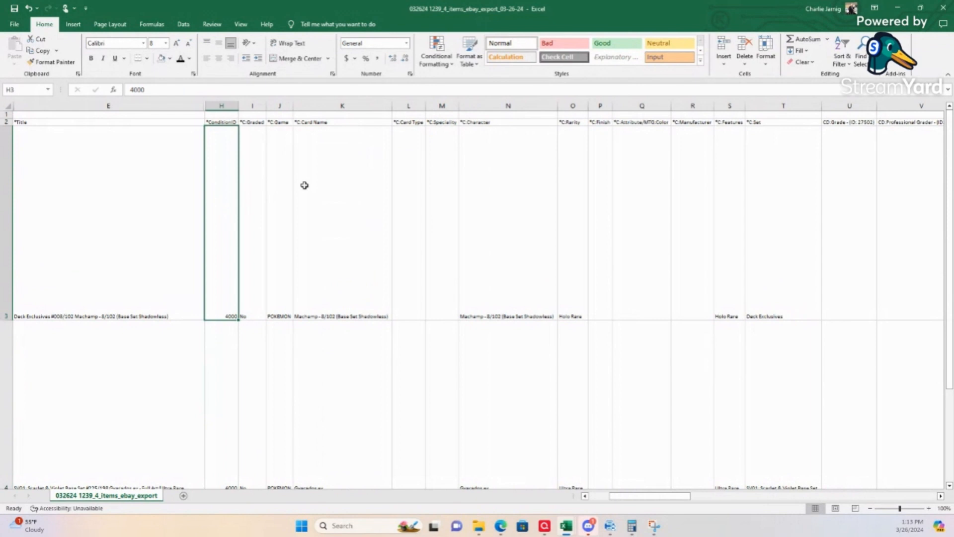
key("Down")
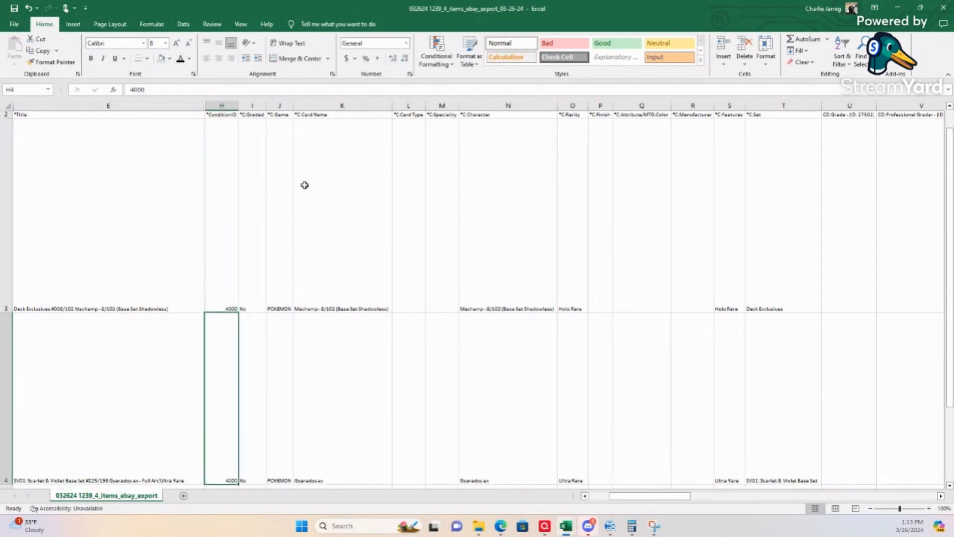
key("Down")
key("Down")
key("Down")
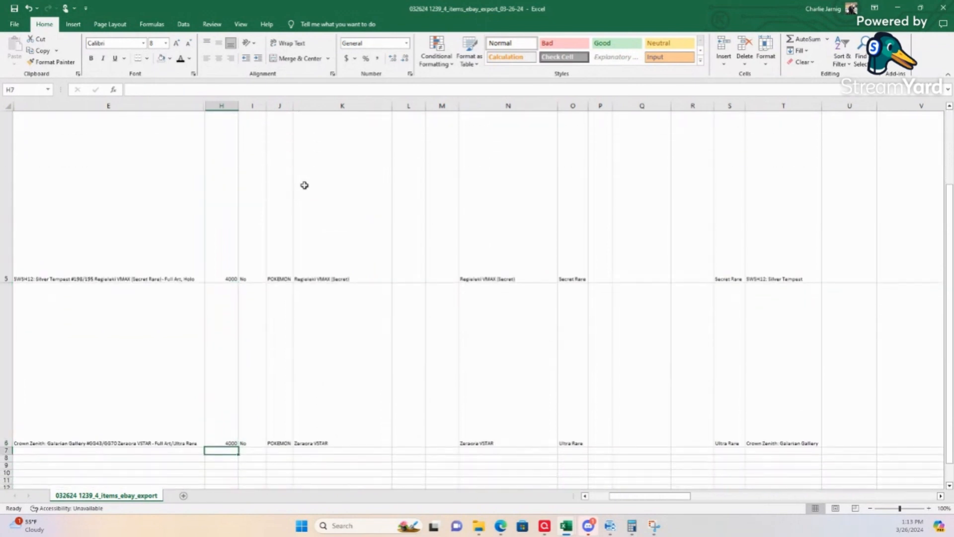
key("Up")
key("Up")
key("Up")
key("Up")
key("Up")
key("Up")
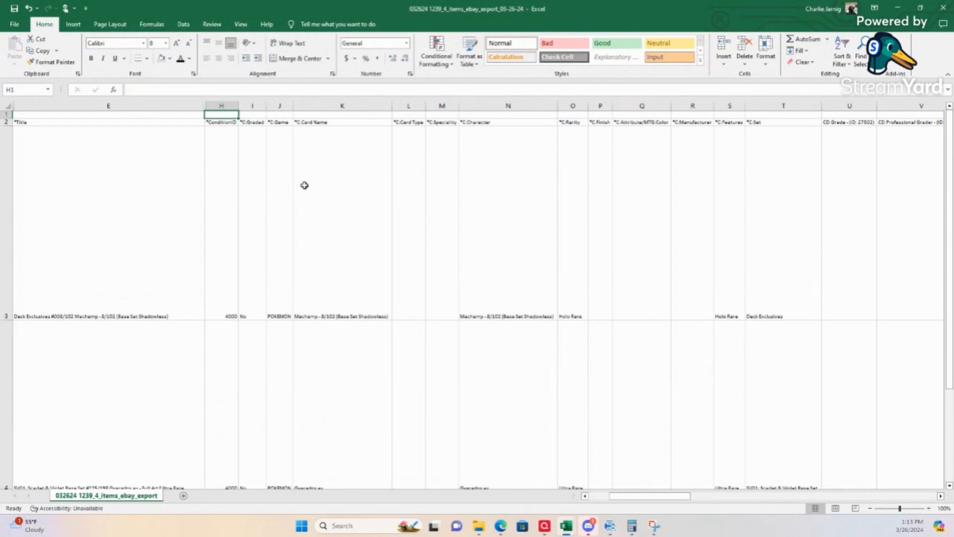
key("Down")
key("Down")
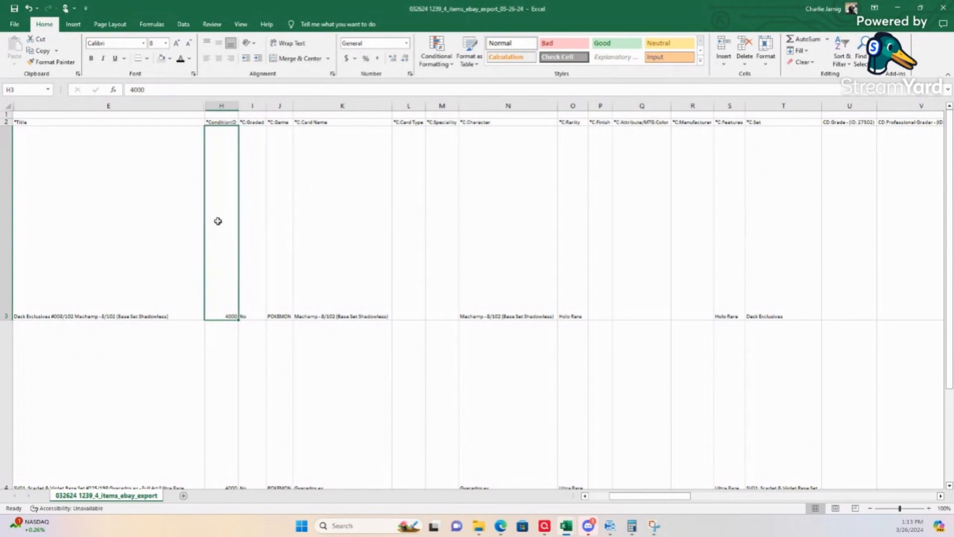
key("Down")
key("Down")
key("Down")
key("Down")
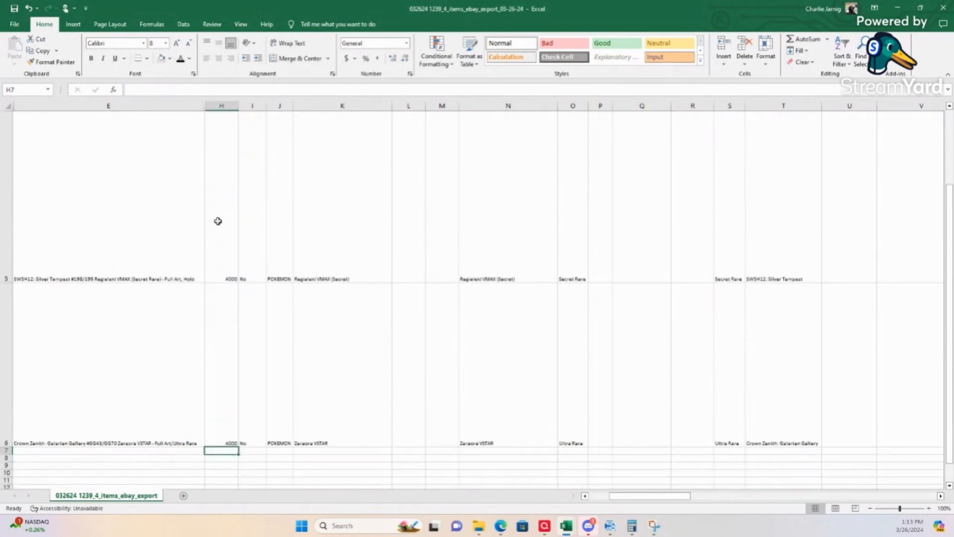
key("Up")
key("Up")
key("Up")
key("Up")
key("Up")
key("Up")
key("Right")
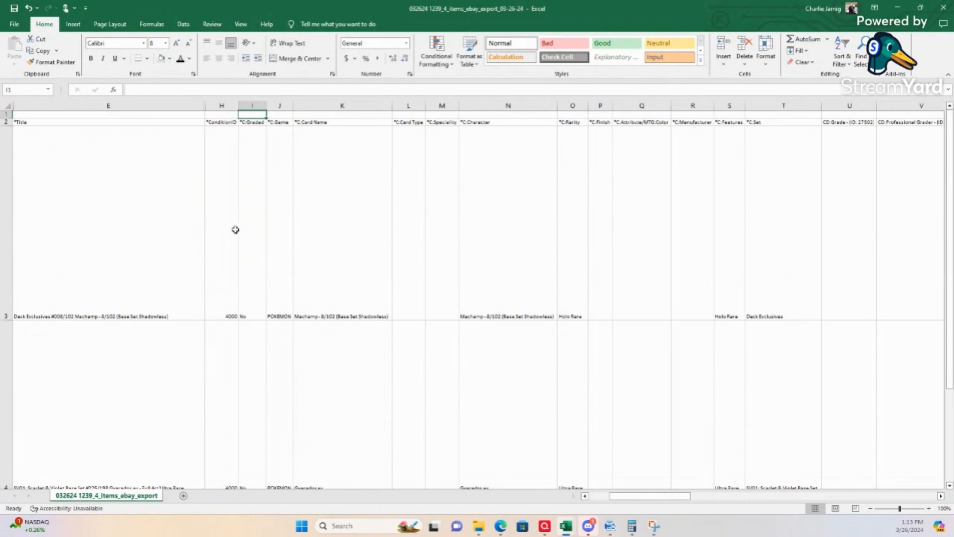
Step: Hide columns H and I containing the ConditionID and Graded fields
left_click(225, 104)
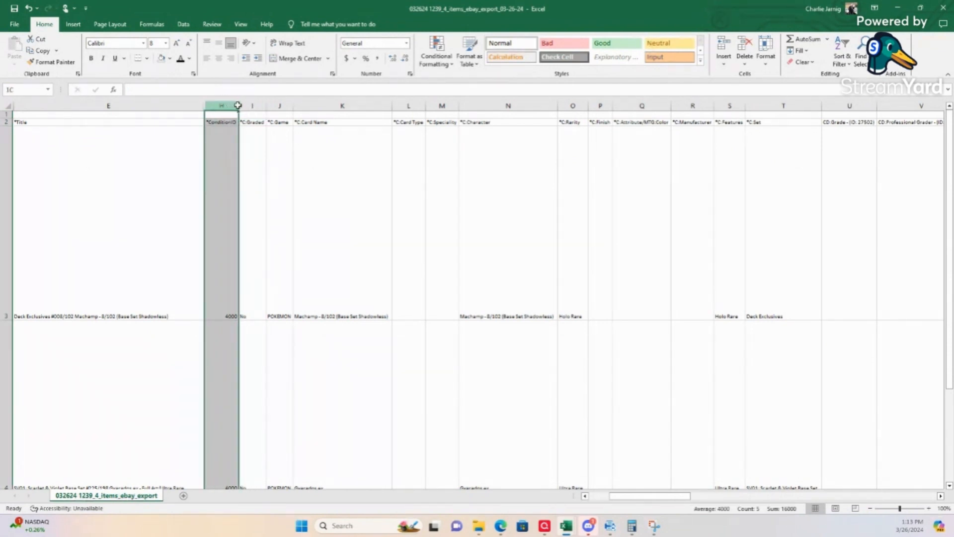
left_click_drag(238, 105, 249, 105)
right_click(249, 111)
left_click(261, 250)
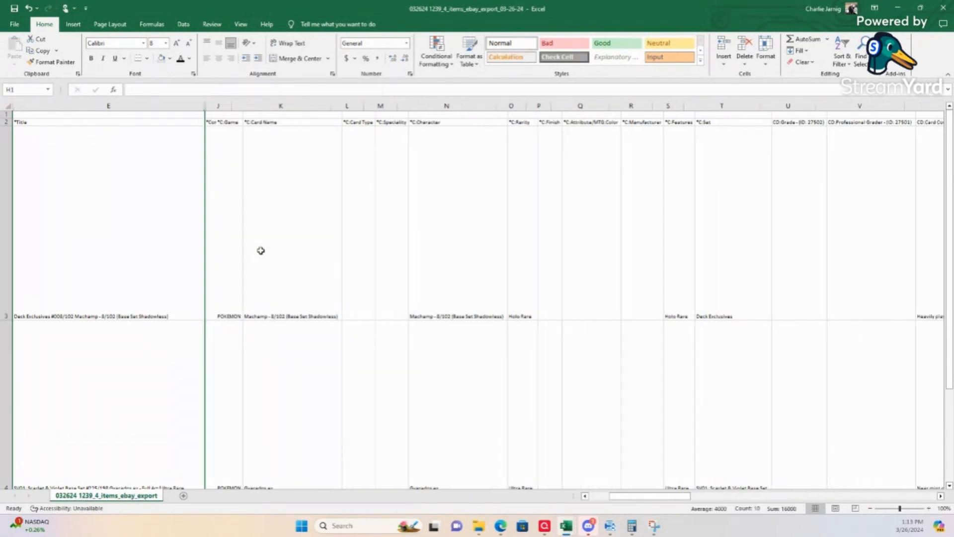
Step: Review the Game and Card Name entries in columns J and K for all card rows
left_click(219, 105)
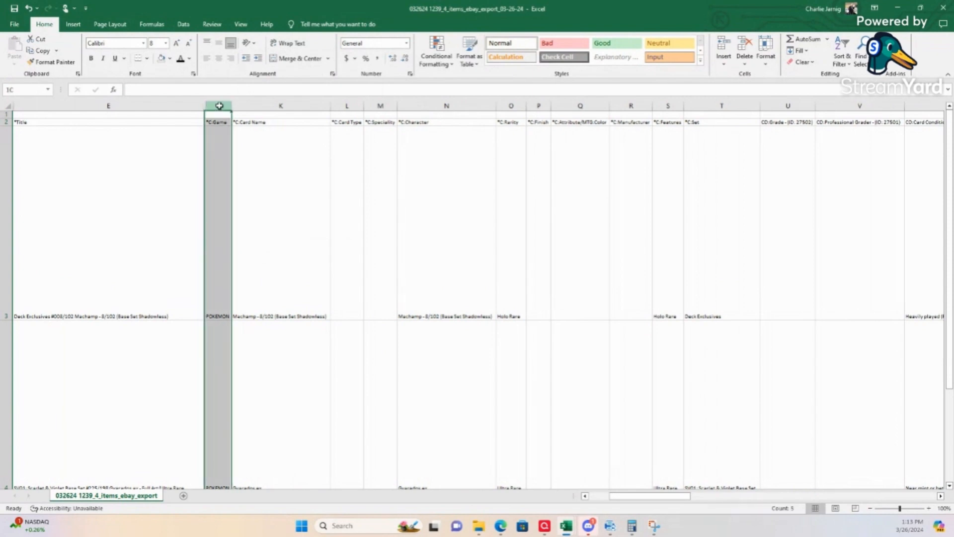
left_click(313, 279)
key("Down")
key("Down")
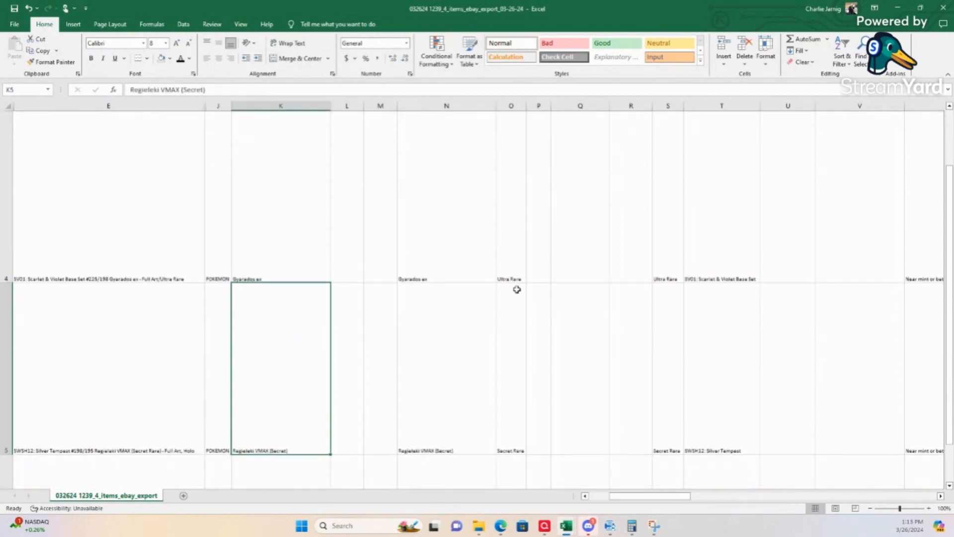
key("Down")
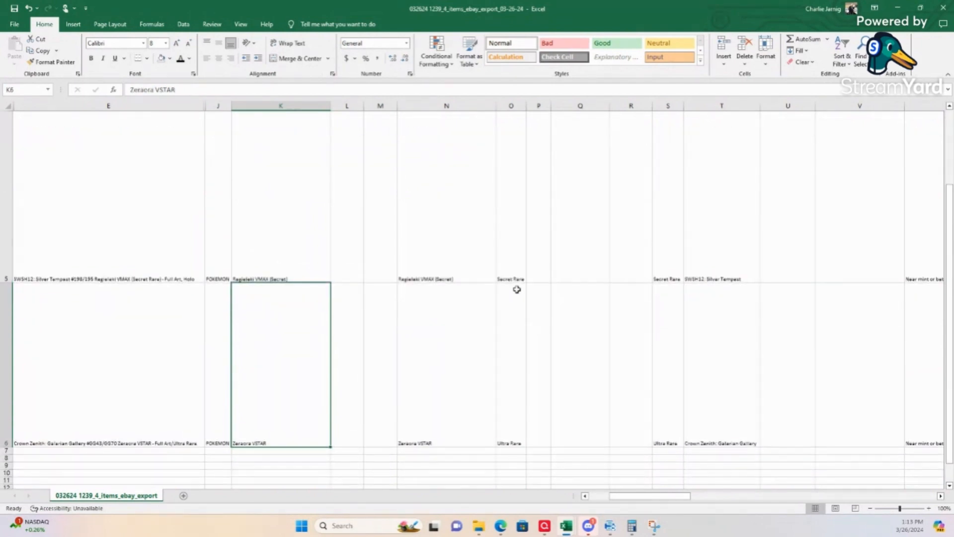
key("Up")
key("Up")
key("Up")
key("Up")
key("Up")
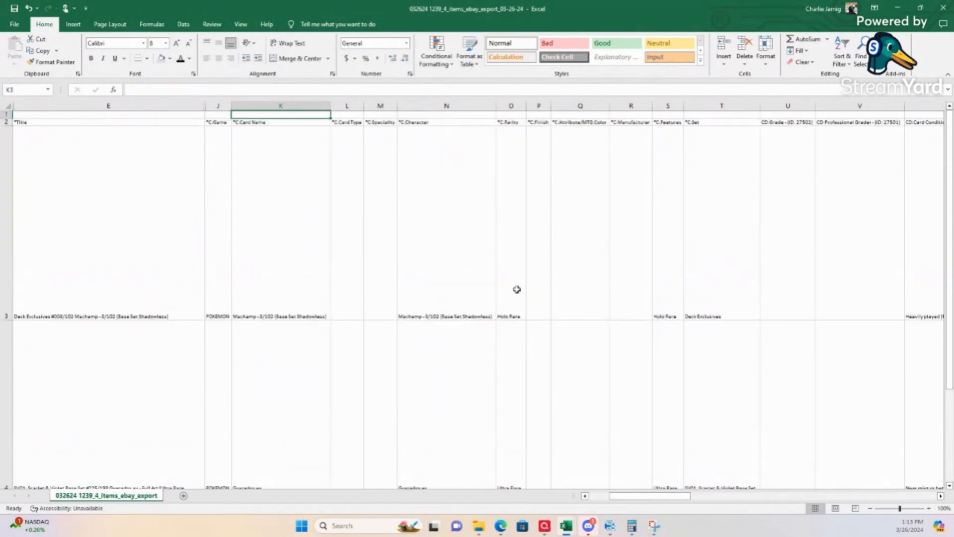
Step: Hide columns J and K containing the Game and Card Name fields
left_click_drag(217, 105, 256, 106)
right_click(321, 105)
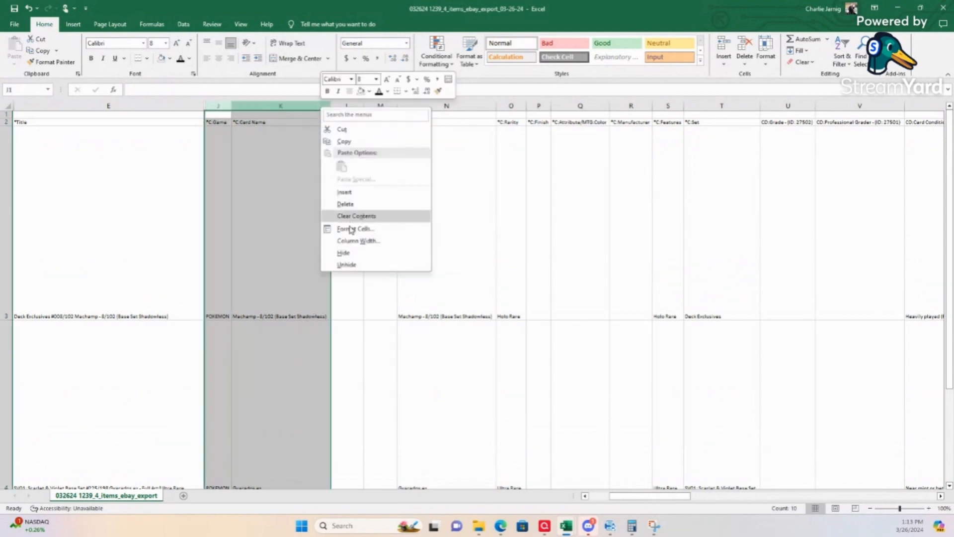
left_click(345, 255)
Step: Enter Non-Sport as the Card Type in L3 and fill it down column L for the remaining card rows
left_click(226, 211)
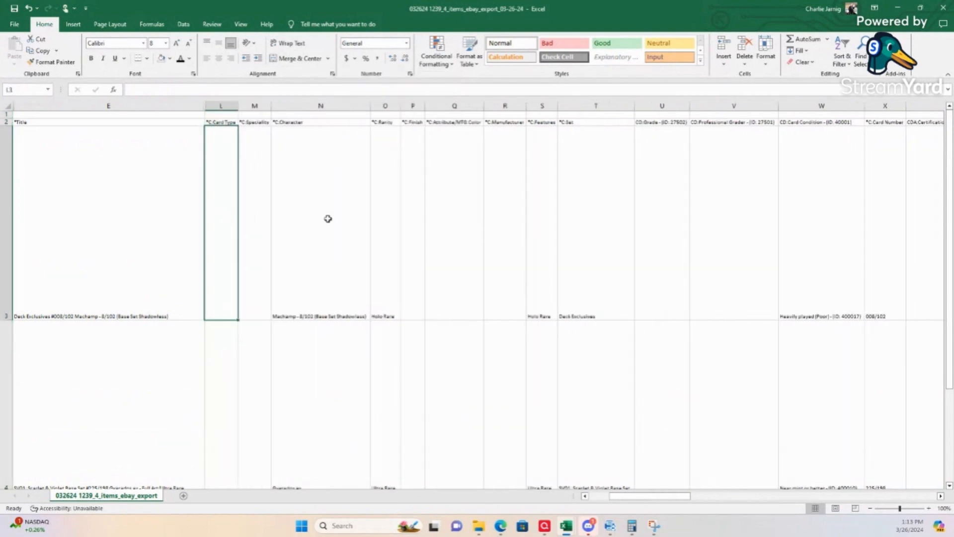
scroll(328, 219, "down", 1)
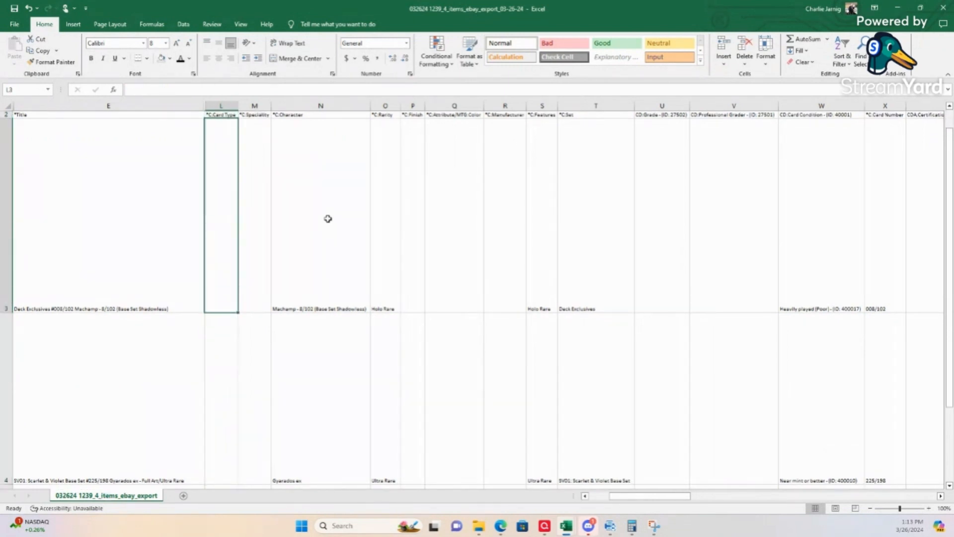
type("Non-Sport")
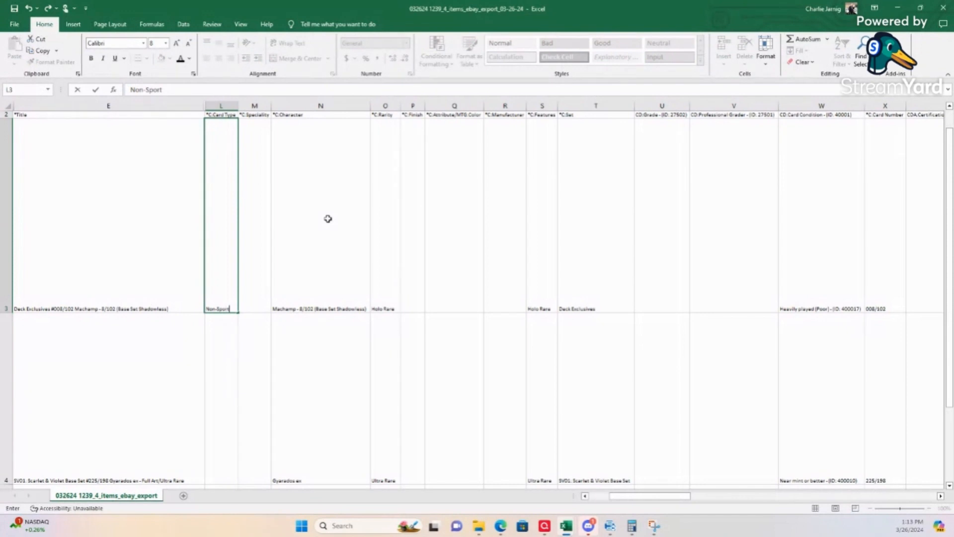
key("Return")
left_click(230, 273)
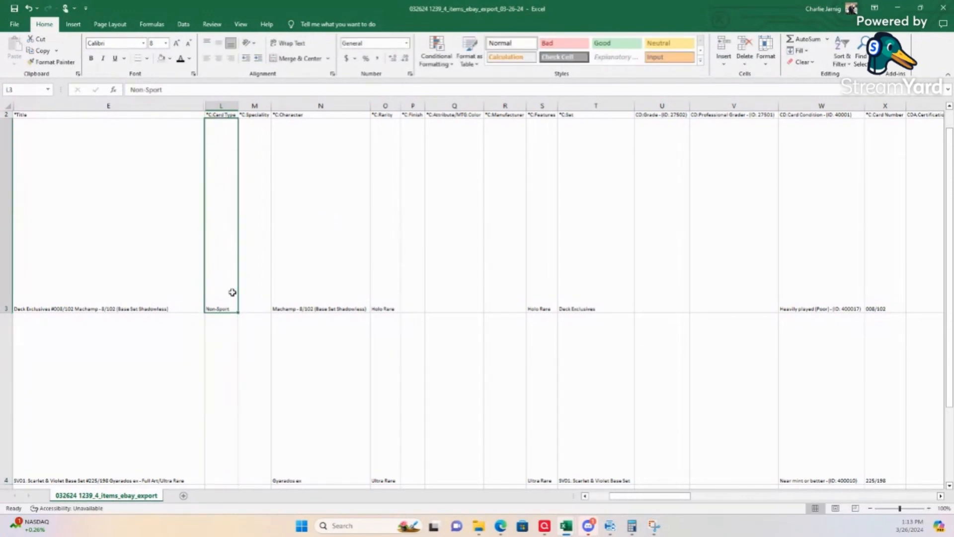
left_click_drag(238, 312, 235, 305)
left_click(220, 322)
key("Up")
key("Up")
key("Up")
key("Up")
key("Up")
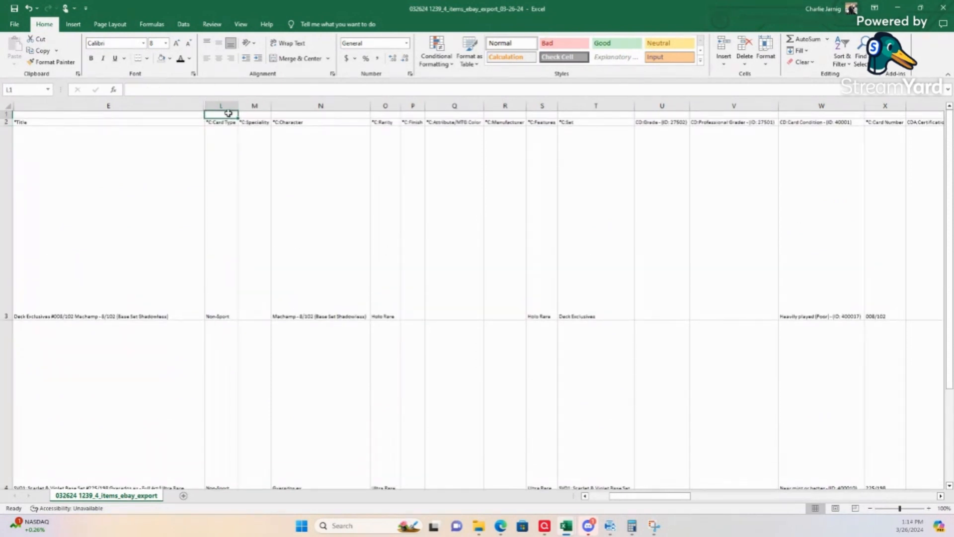
Step: Hide columns L and M containing the Card Type and Speciality fields
mouse_move(253, 104)
left_mouse_down()
mouse_move(273, 105)
mouse_move(219, 107)
mouse_move(245, 109)
left_mouse_up()
right_click(252, 105)
left_click(225, 106)
right_click(244, 109)
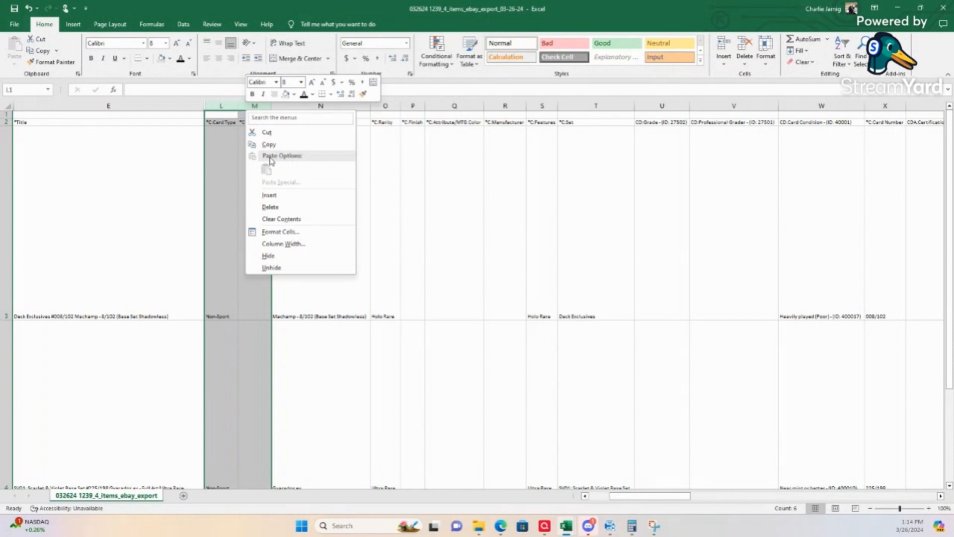
left_click(272, 256)
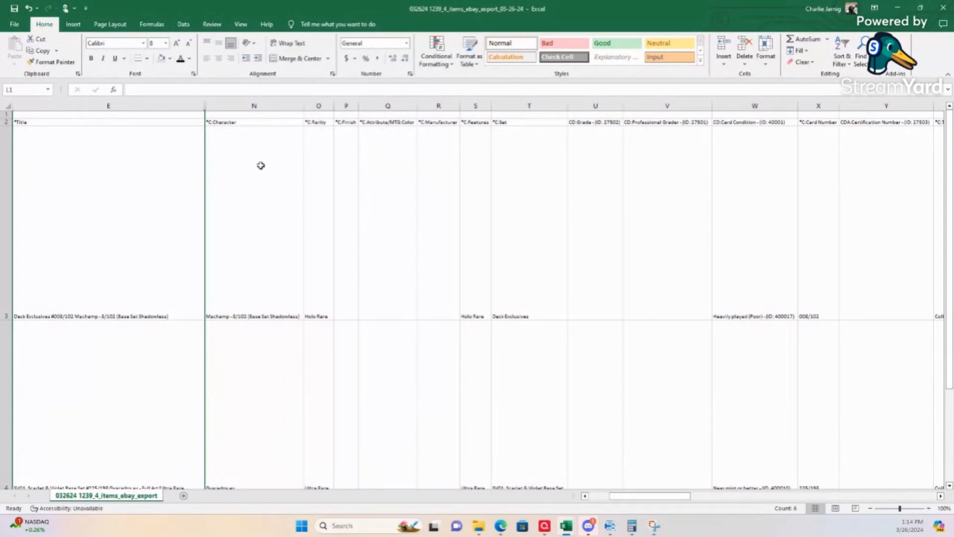
Step: Review the Character entries in column N and the Rarity entries in column O for the card rows
left_click(247, 193)
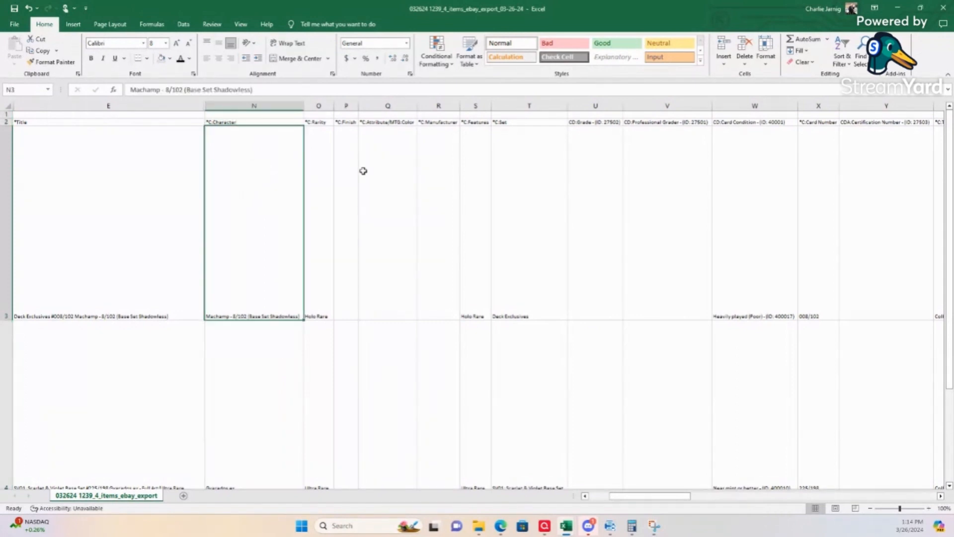
key("Down")
key("Down")
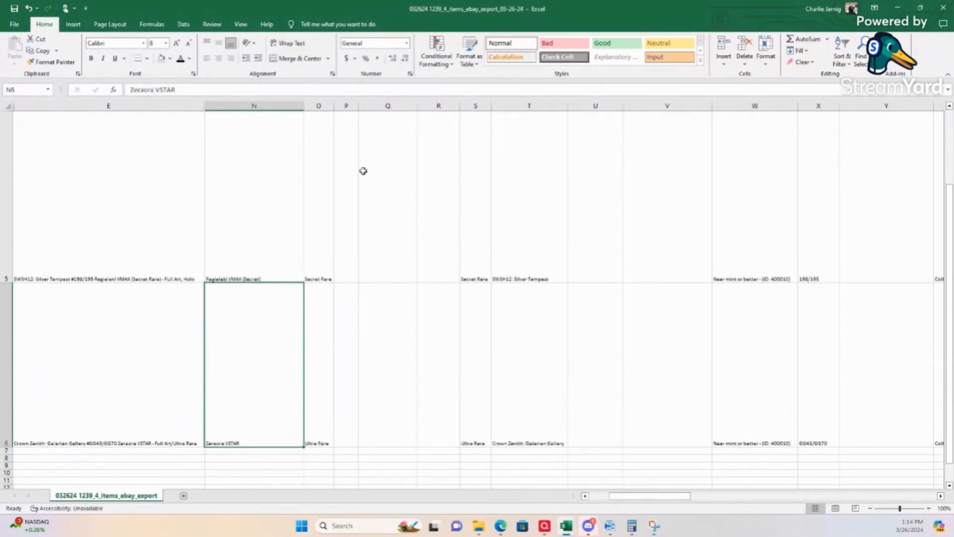
key("Up")
key("Up")
key("Up")
key("Right")
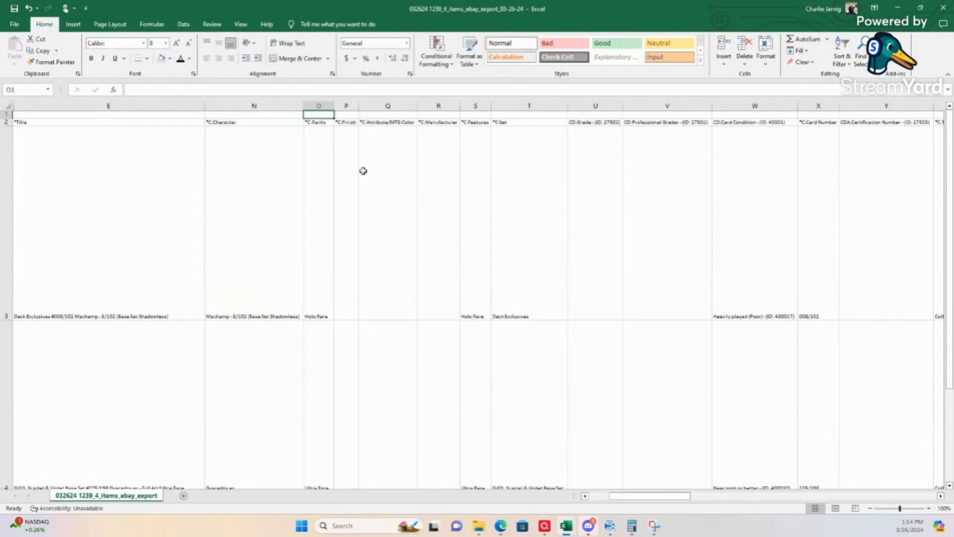
key("Down")
key("Down")
key("Down")
key("Down")
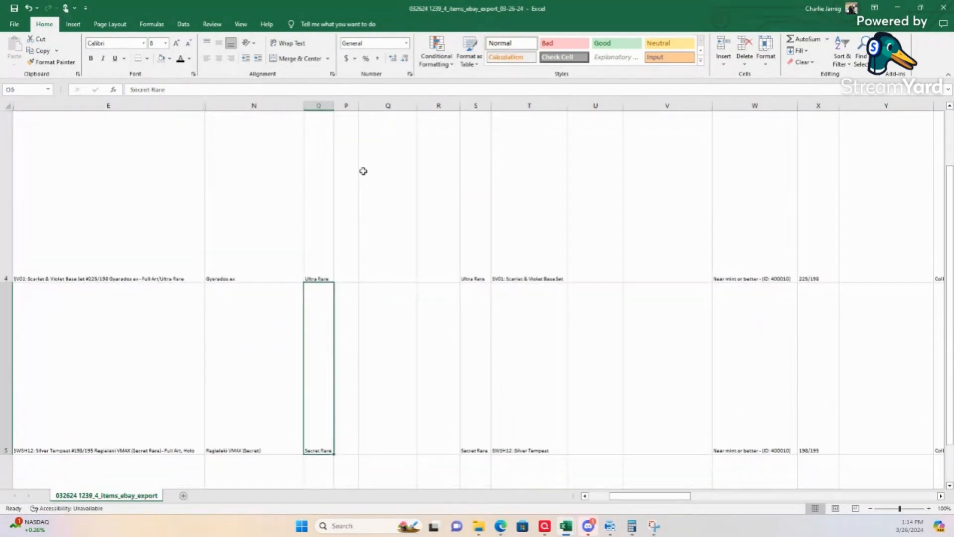
key("Up")
key("Up")
key("Up")
key("Up")
key("Up")
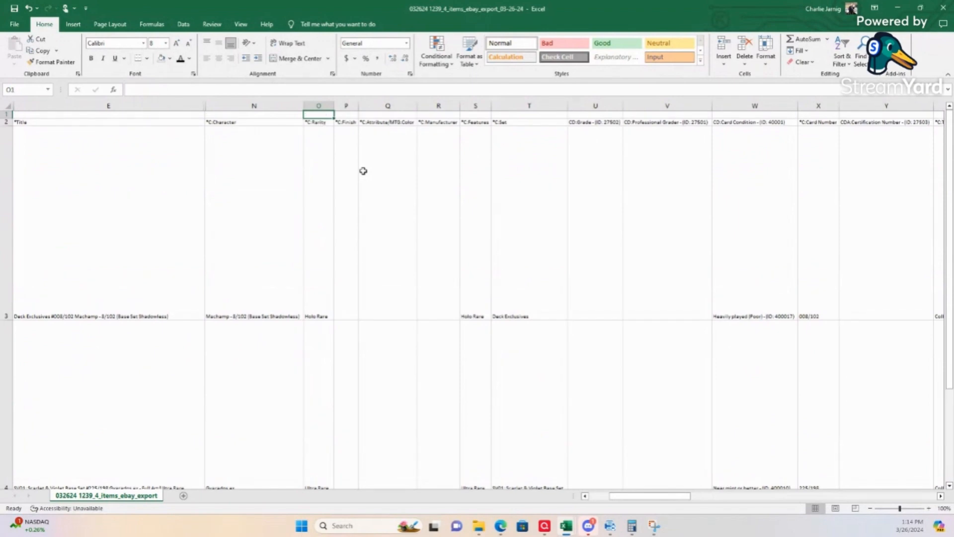
Step: Enter Holo as the Finish in column P for every card in rows 3 to 6
key("Right")
key("Down")
key("Down")
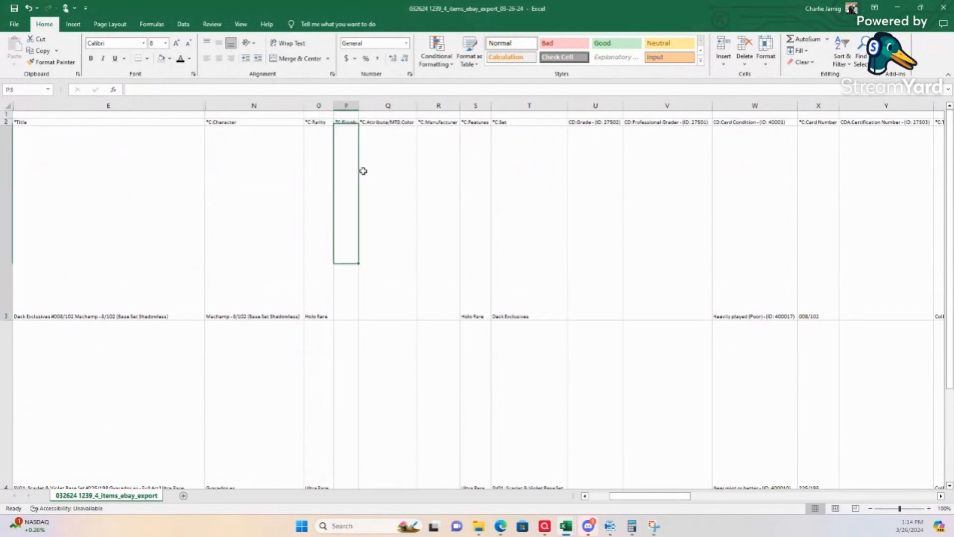
type("H")
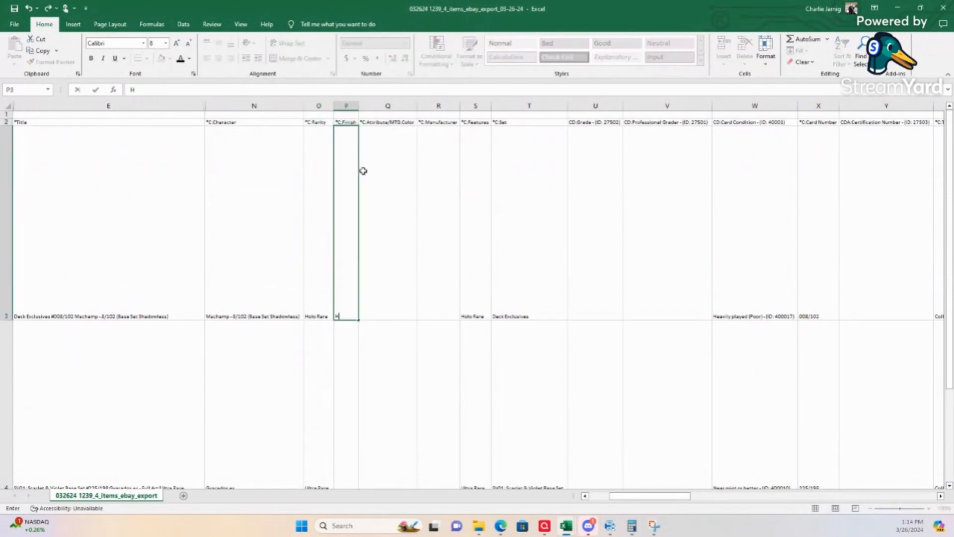
type("olo")
key("Return")
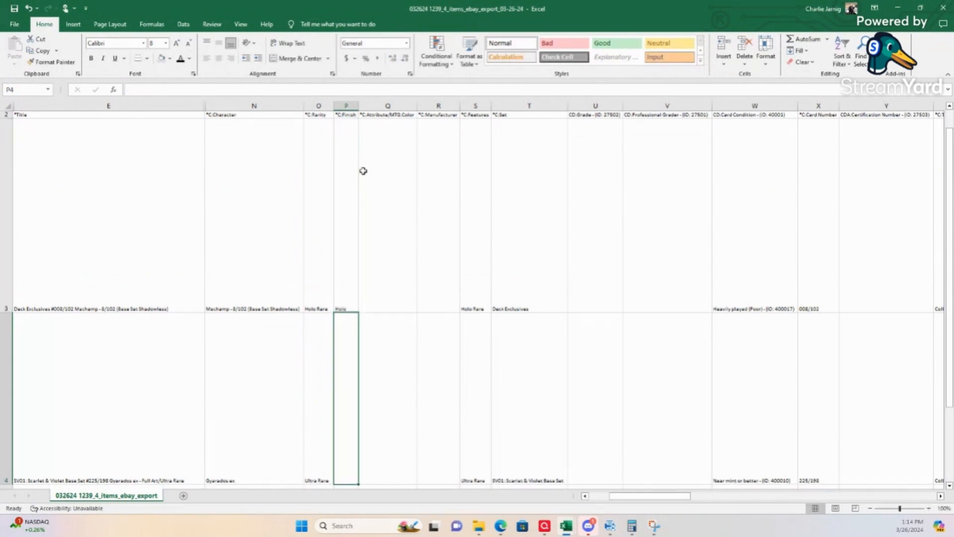
type("Holo")
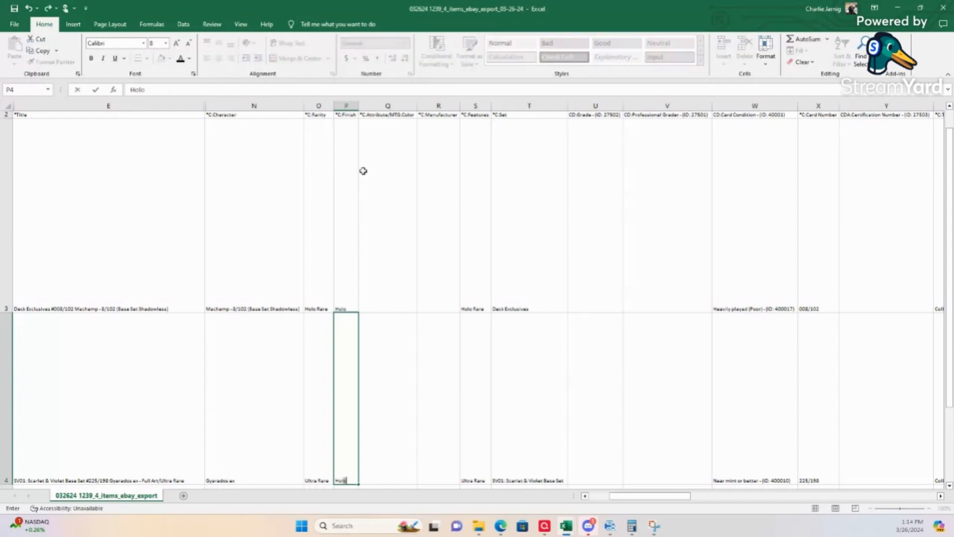
key("Return")
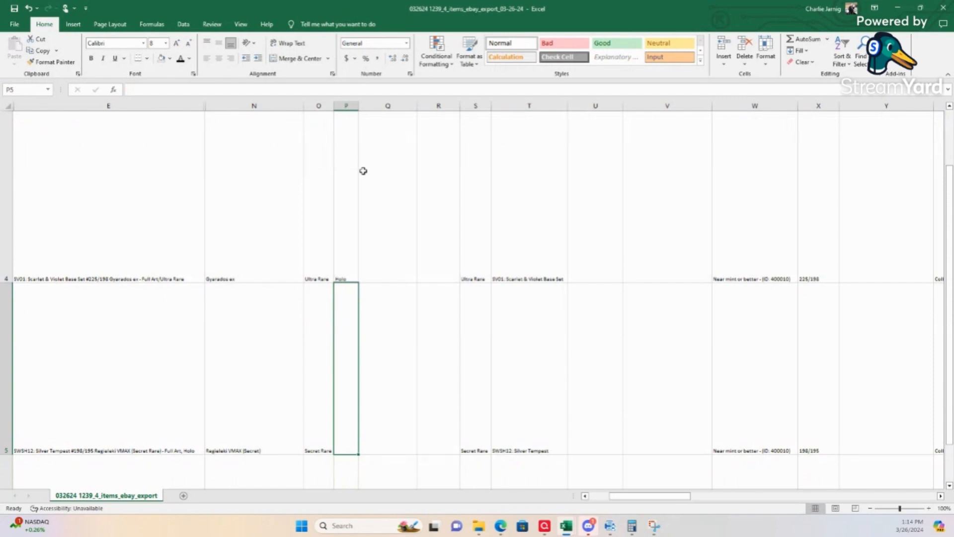
type("Holo")
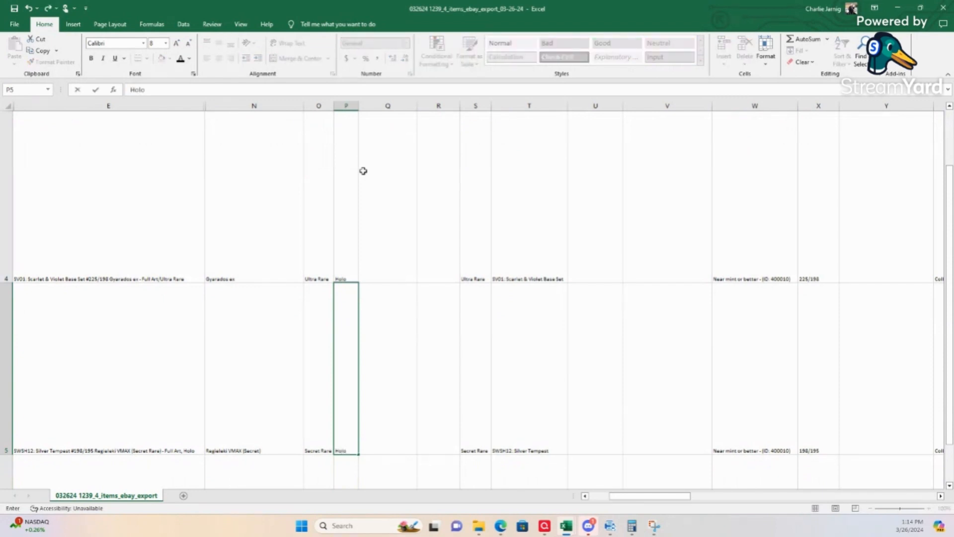
key("Return")
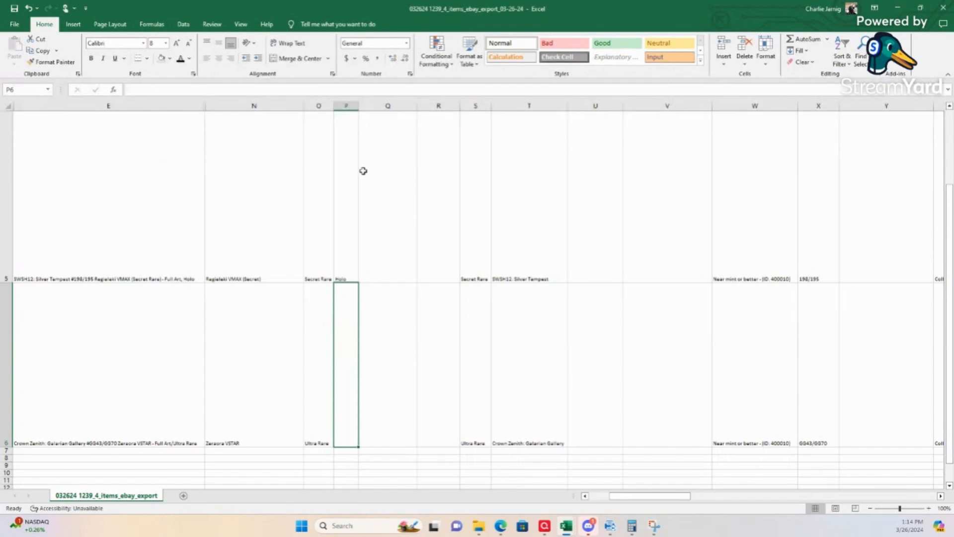
type("Holo")
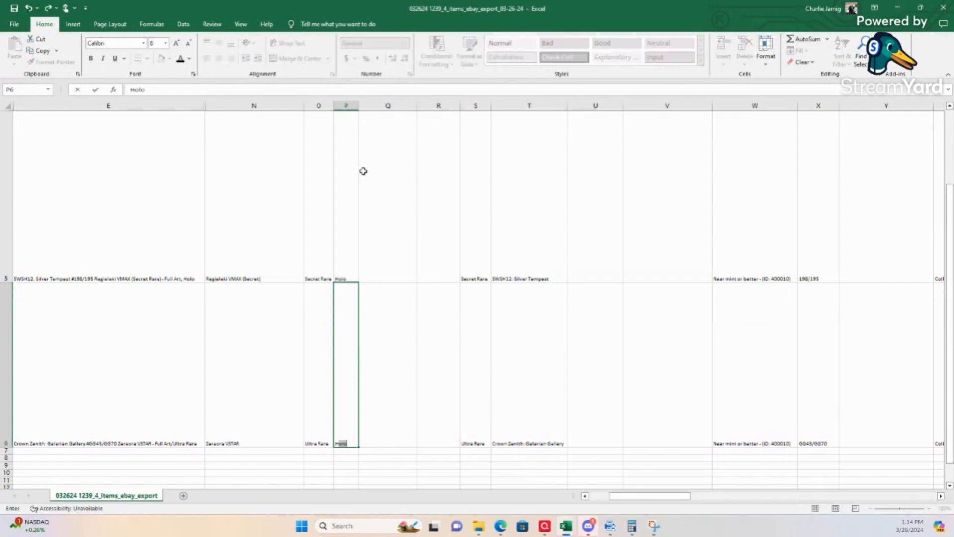
key("Up")
key("Up")
key("Up")
key("Up")
key("Up")
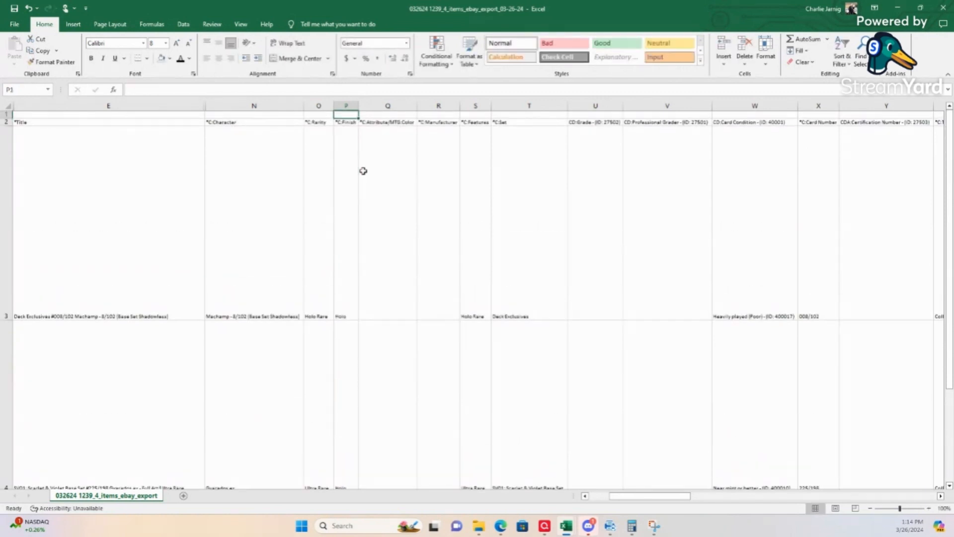
Step: Check the Attribute/MTG:Color, Manufacturer and Features fields in columns Q to S for missing values
key("Right")
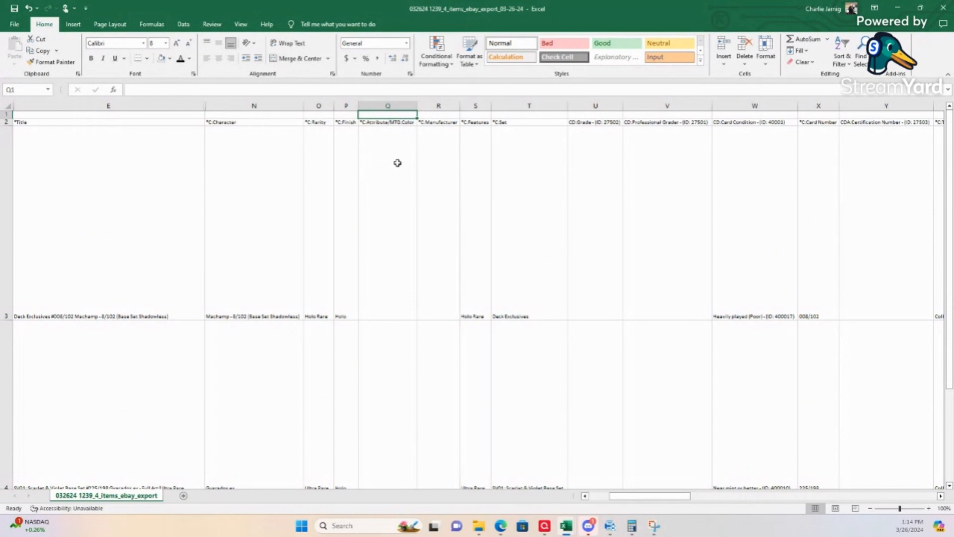
key("Down")
key("Down")
key("Right")
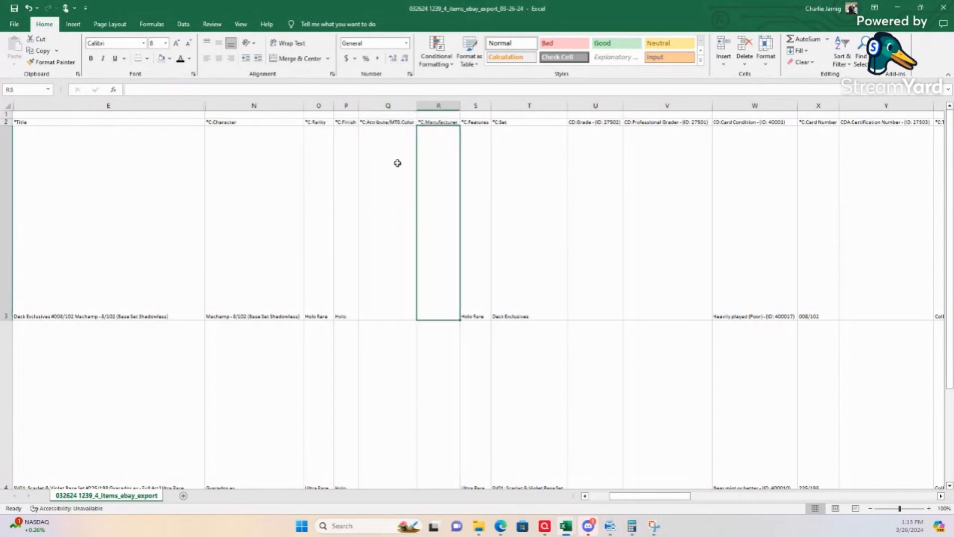
key("Left")
key("Right")
key("Right")
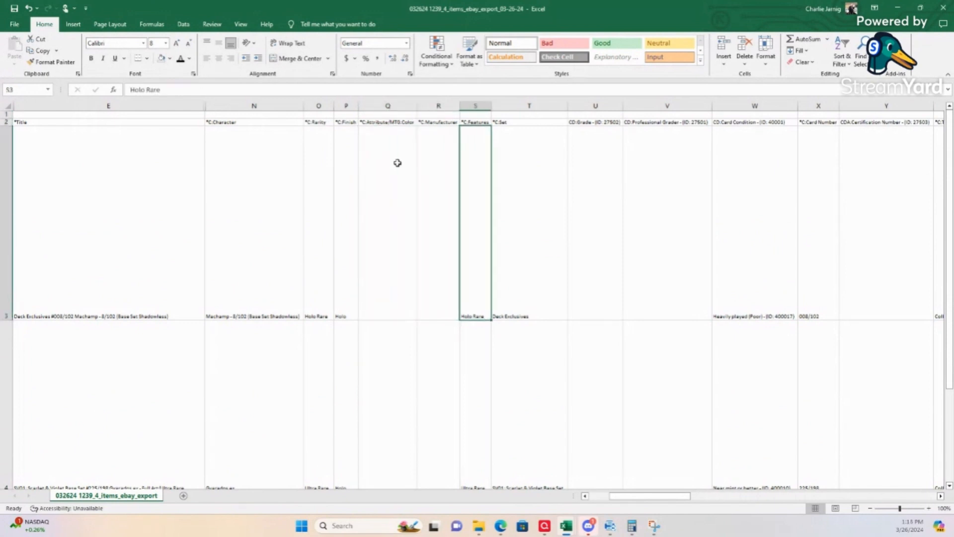
scroll(397, 163, "down", 1)
key("Up")
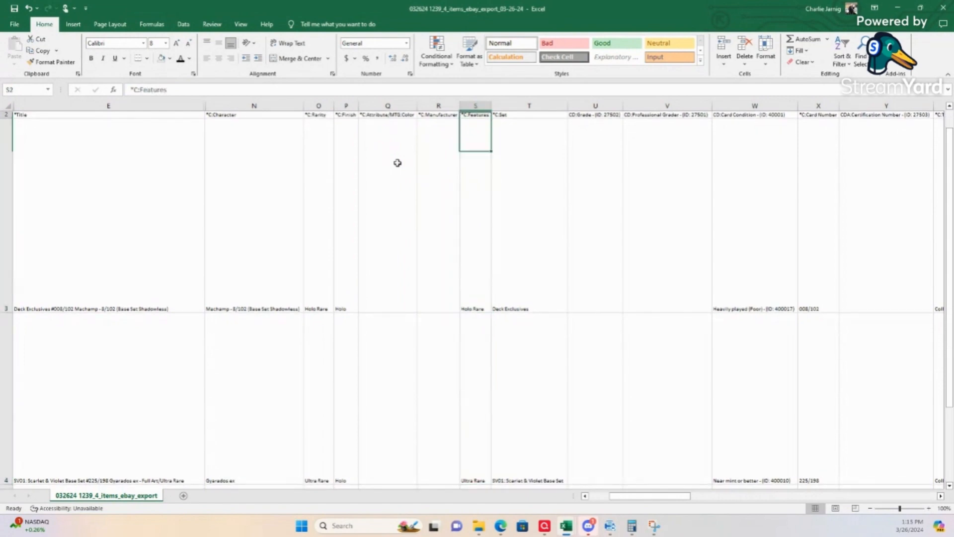
Step: Enter Nintendo as the Manufacturer in R3 and fill it down column R for the remaining card rows
left_click(441, 228)
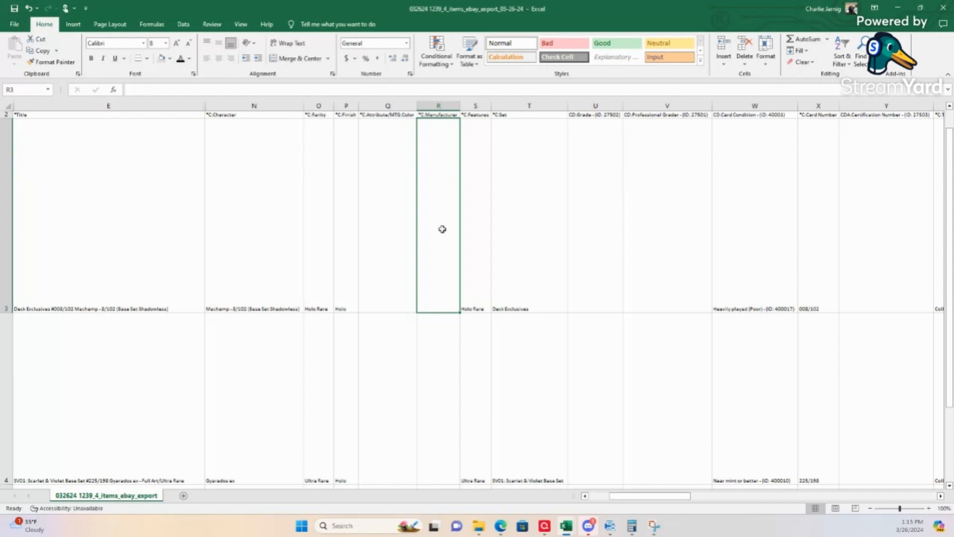
type("Nin")
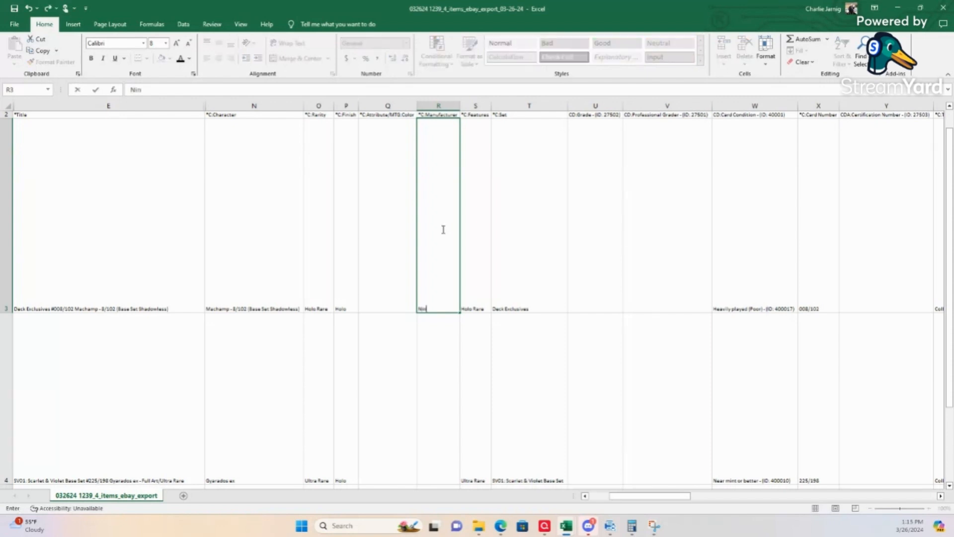
type("tendo")
key("Return")
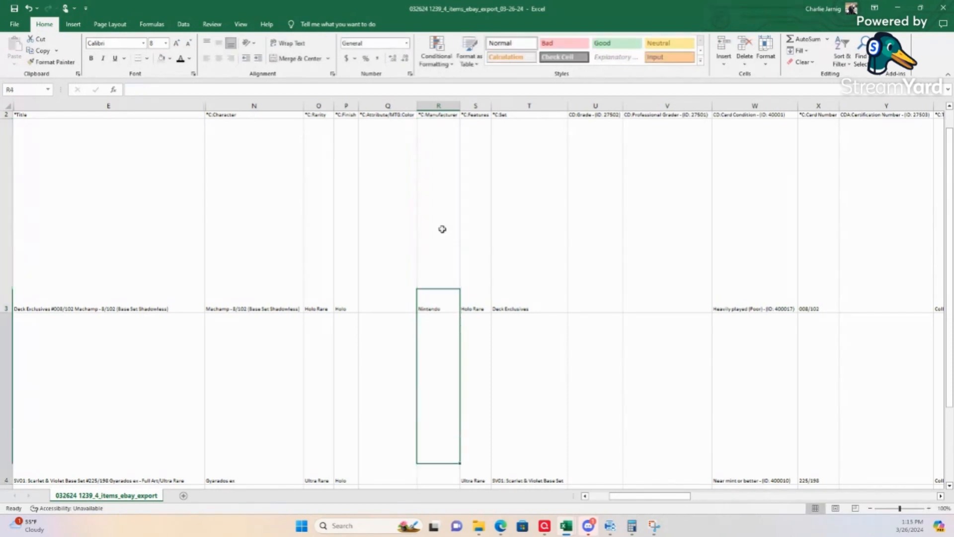
left_click(442, 286)
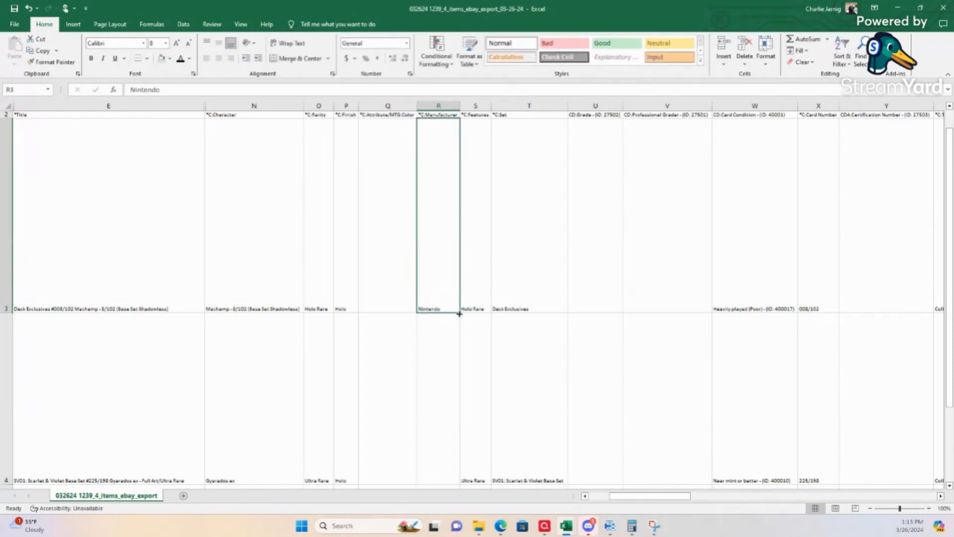
double_click(460, 312)
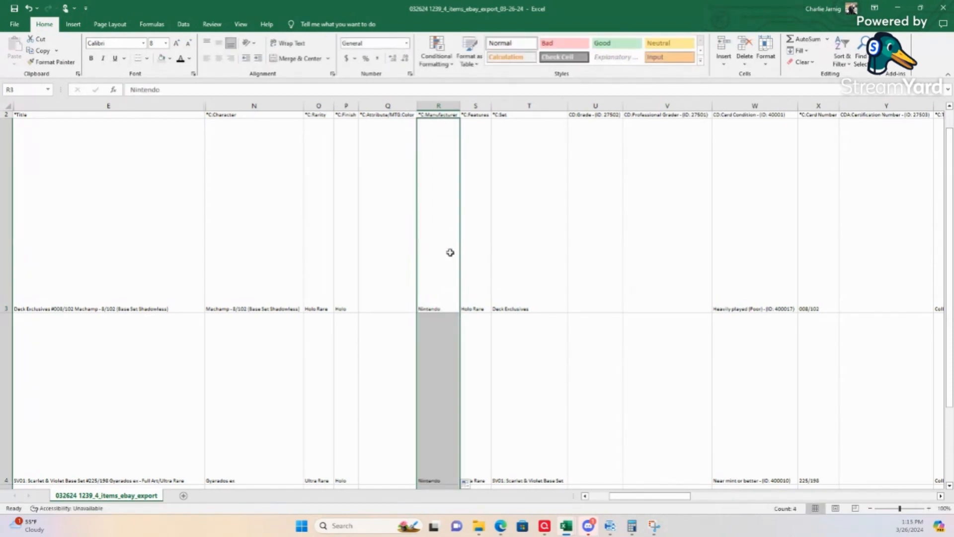
Step: Review the Set names in column T for all card rows
left_click(477, 106)
left_click(529, 105)
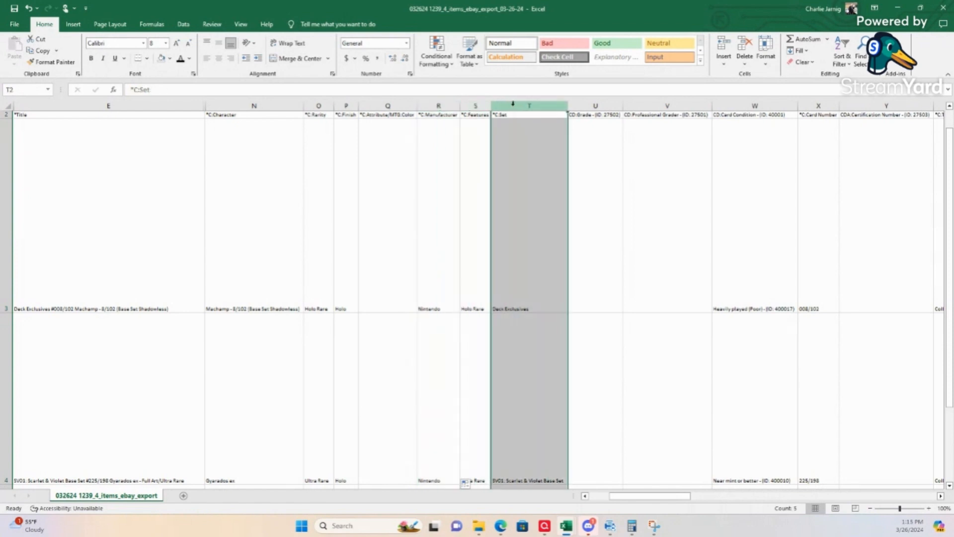
scroll(527, 295, "down", 5)
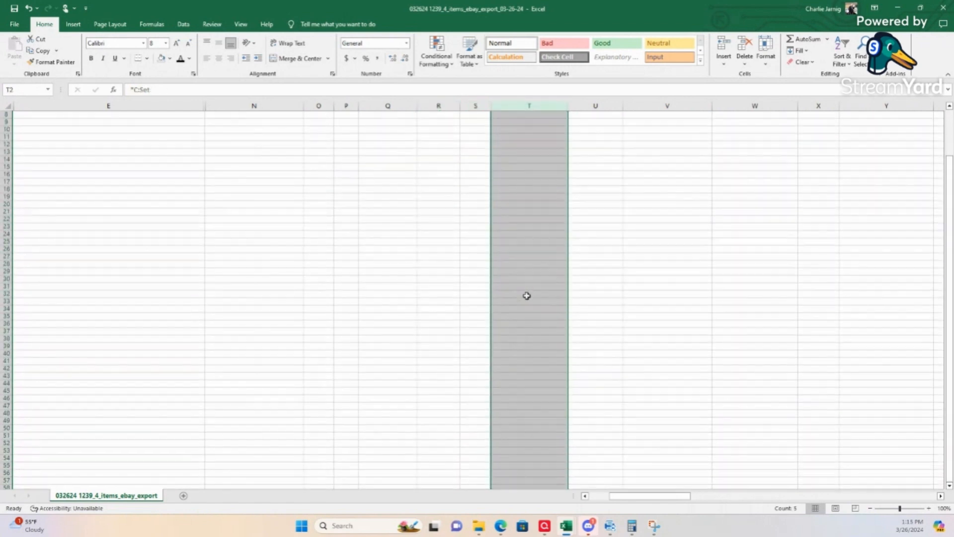
scroll(528, 296, "up", 6)
left_click(531, 289)
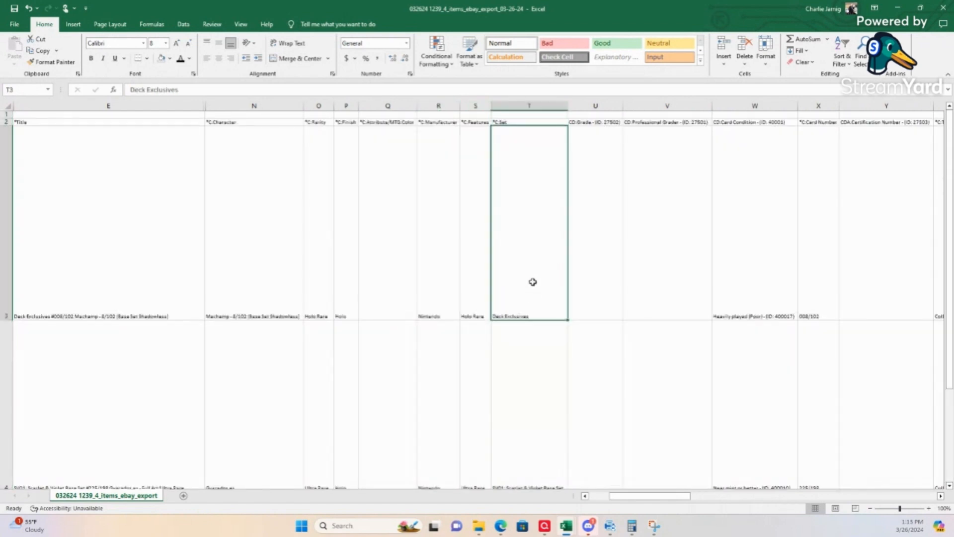
key("Down")
key("Down")
key("Down")
key("Up")
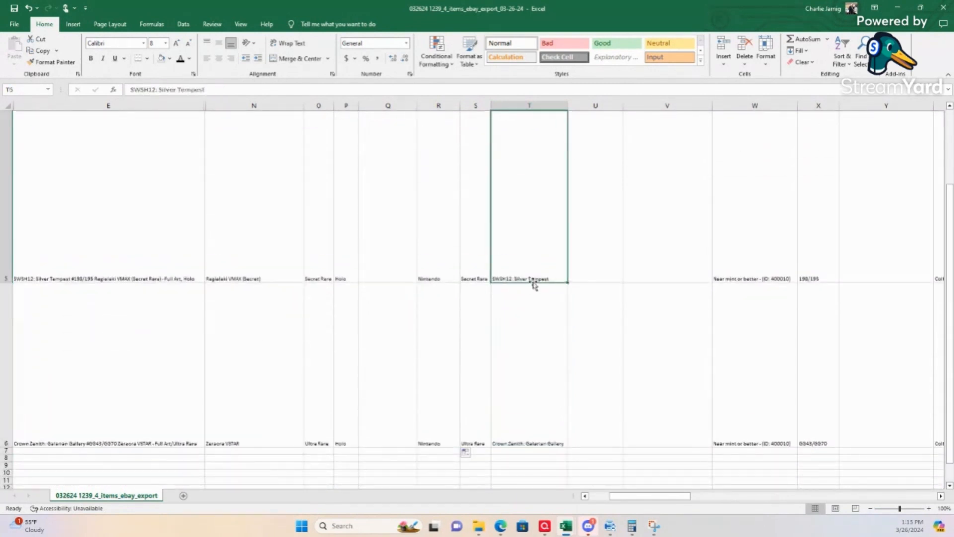
key("Up")
key("Up")
key("Up")
key("Up")
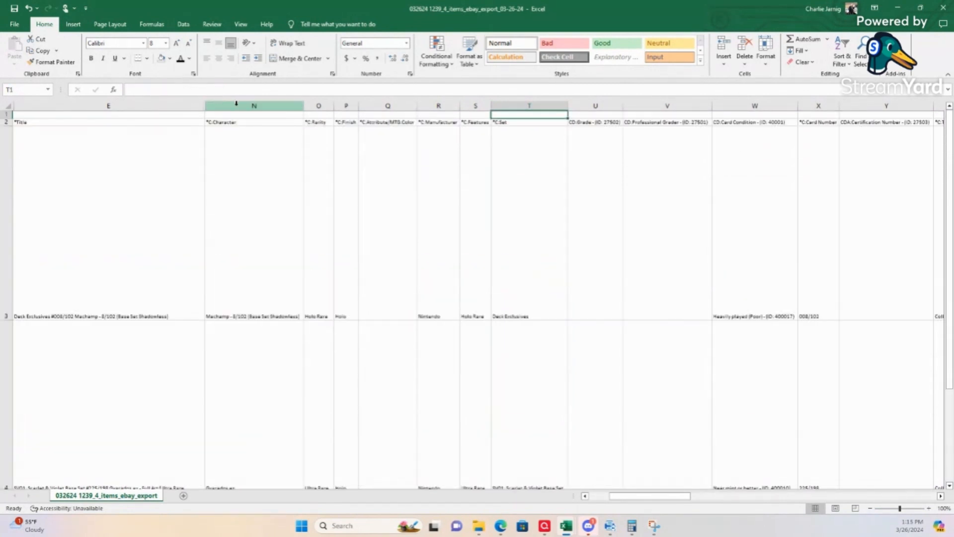
Step: Hide the verified columns N through V, from Character to Professional Grader
left_click_drag(236, 103, 675, 107)
right_click(676, 114)
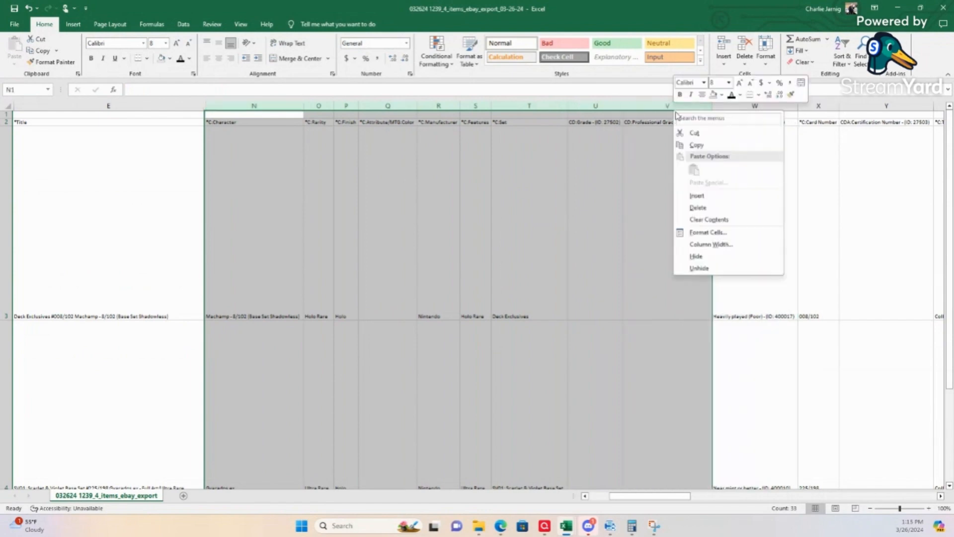
left_click(696, 256)
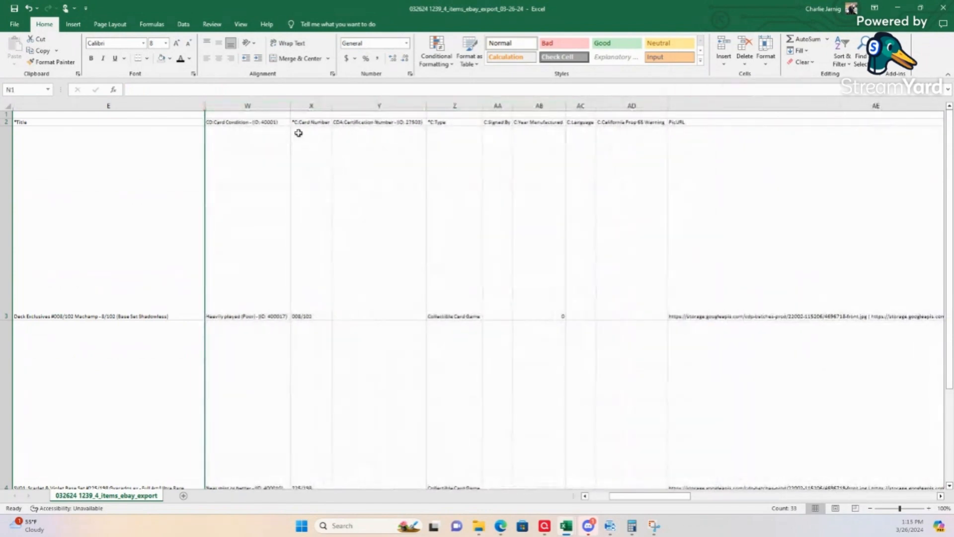
Step: Review the Card Condition and Card Number values in columns W and X for the card rows
left_click(264, 212)
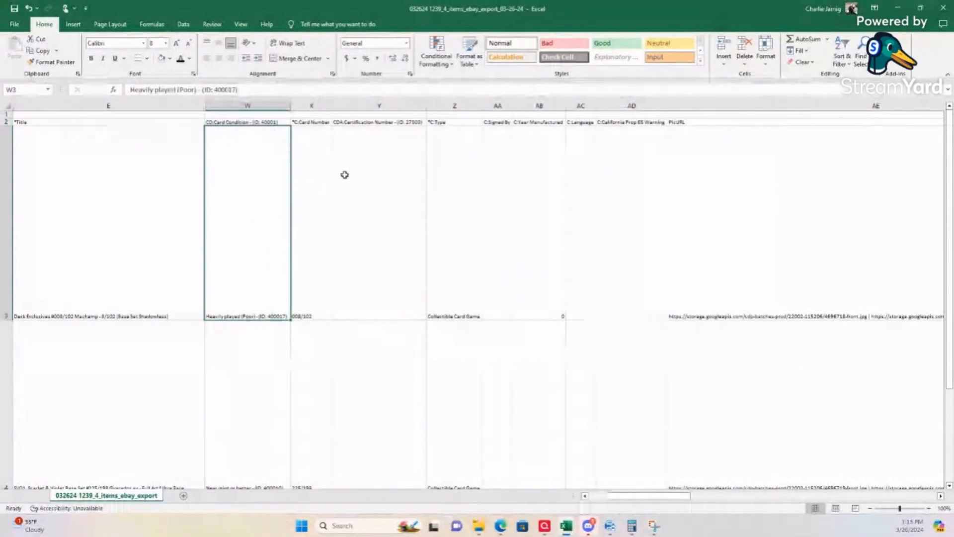
key("Down")
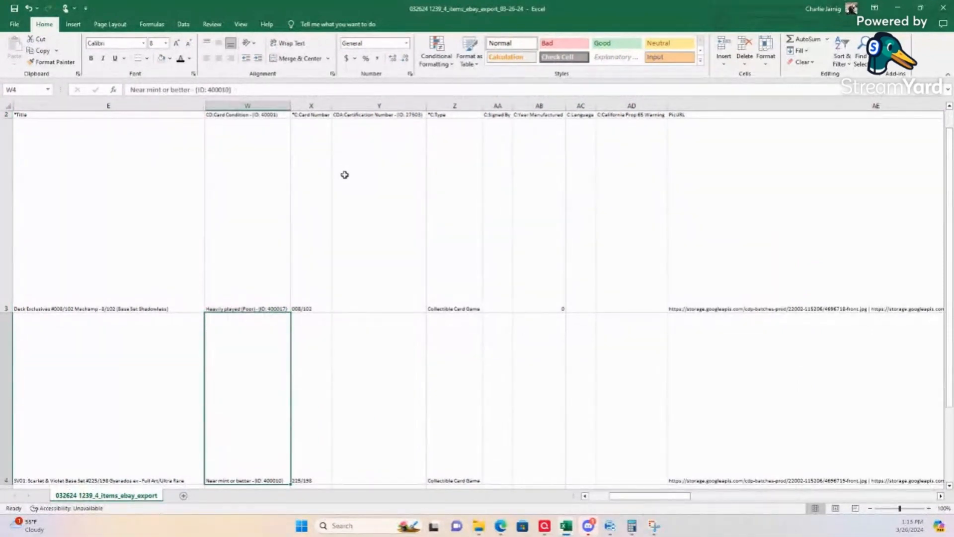
key("Up")
key("Up")
key("Up")
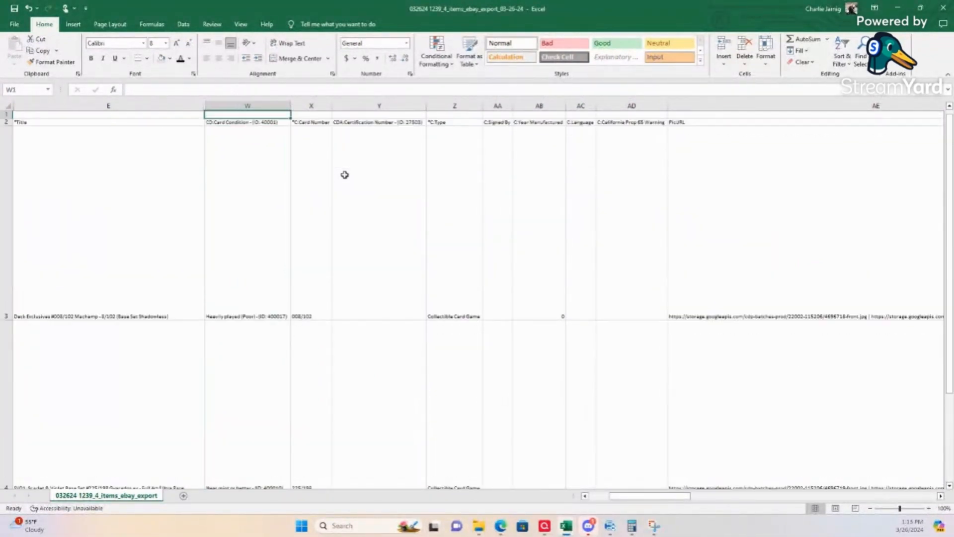
key("Right")
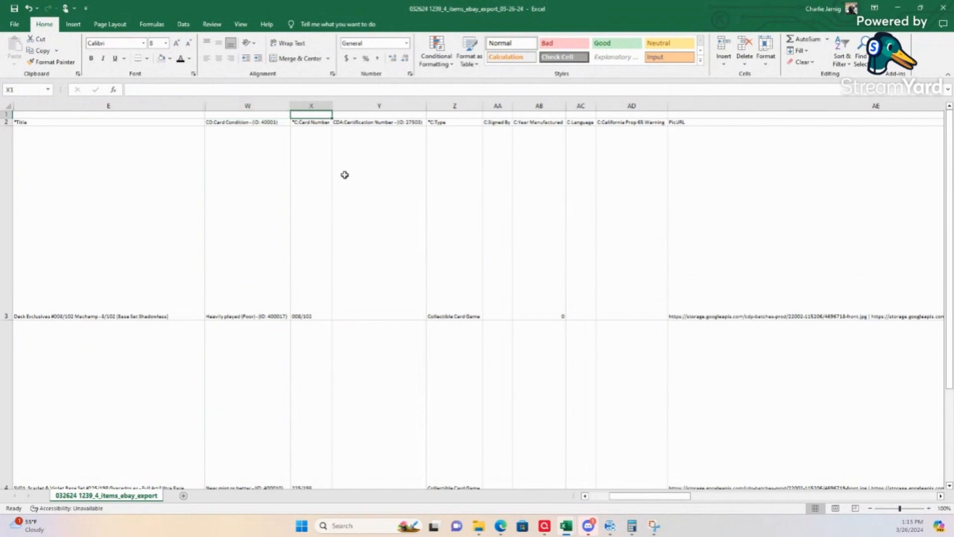
key("Down")
key("Down")
key("Up")
key("Up")
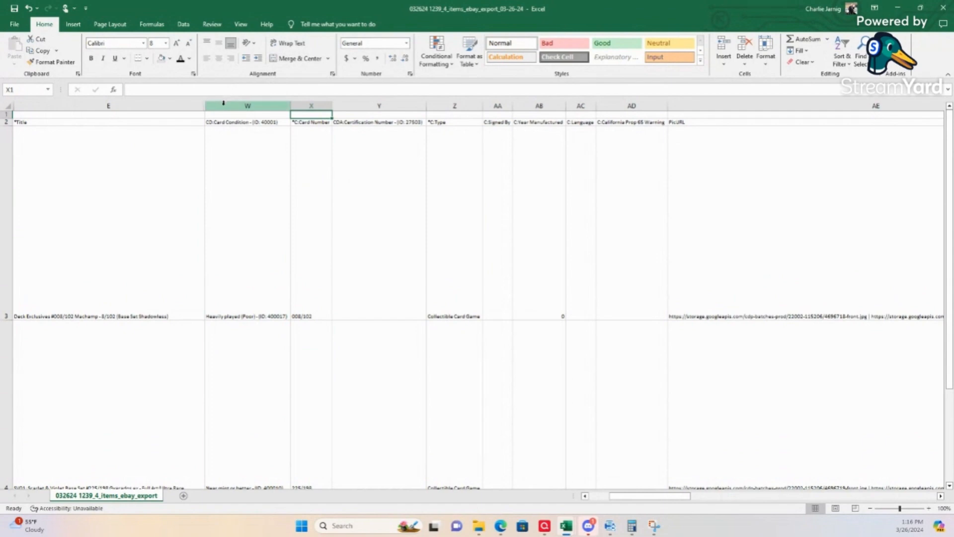
Step: Hide columns W through AA, from Card Condition to Signed By
left_click_drag(223, 103, 507, 105)
right_click(493, 104)
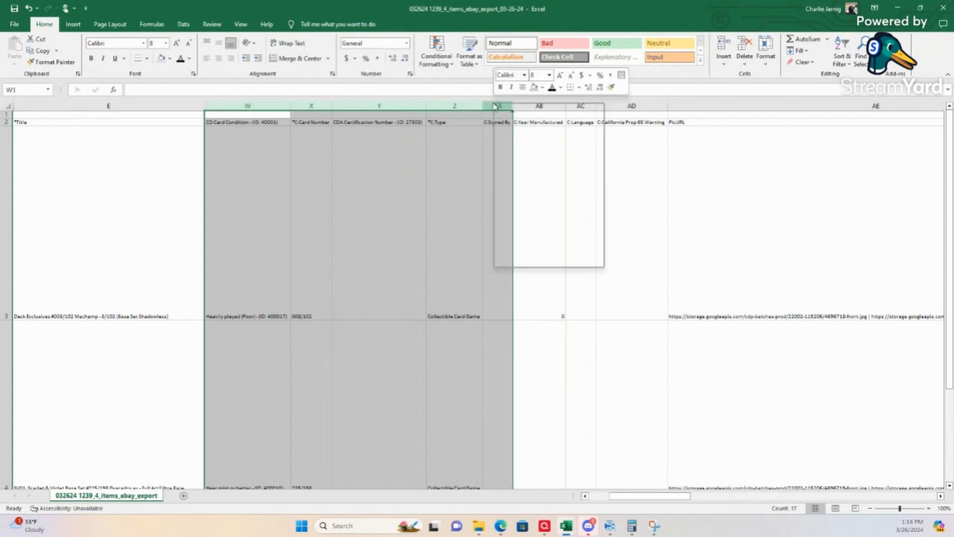
left_click(510, 249)
Step: Check the Year Manufactured values in column AB and enter 1999 for the Machamp card in AB3
left_click(240, 222)
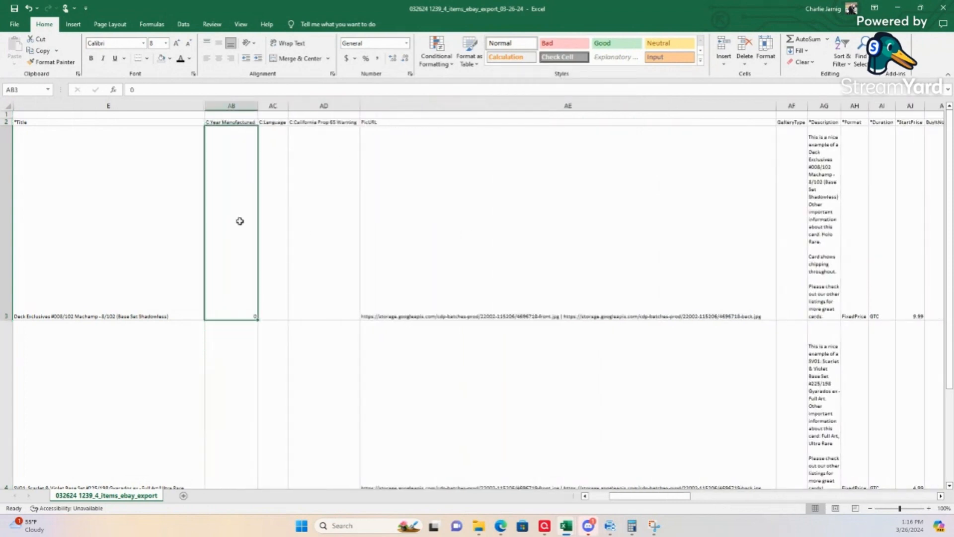
key("Down")
key("Down")
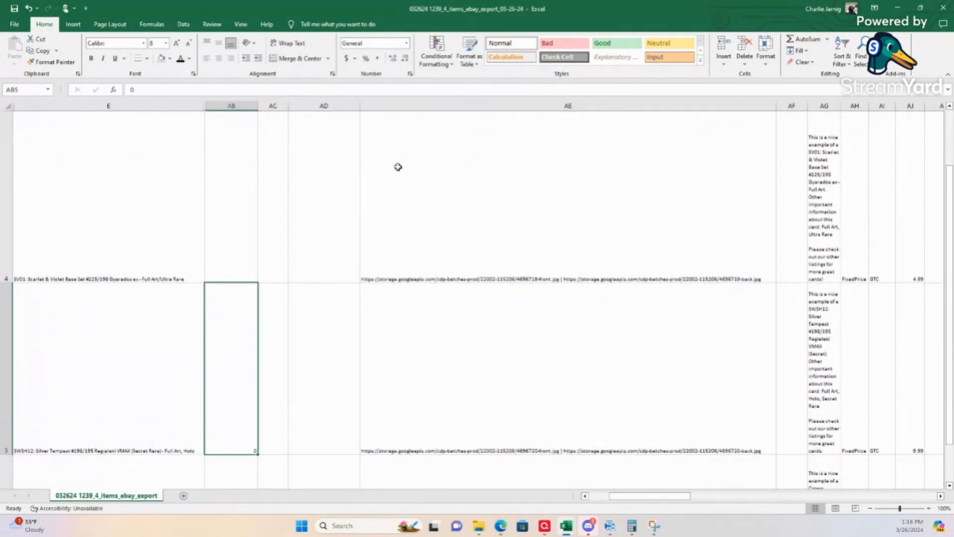
key("Up")
key("Up")
key("Up")
key("Up")
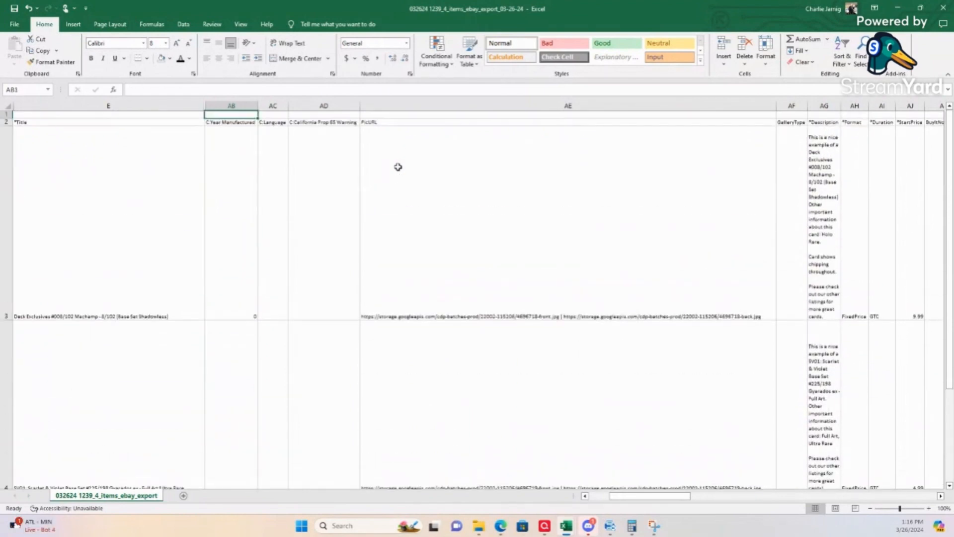
key("Down")
key("Down")
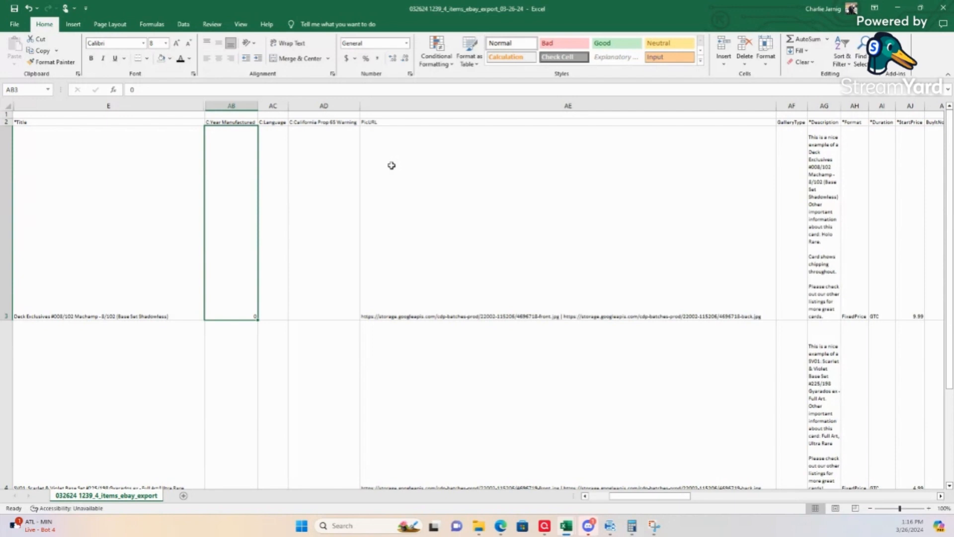
type("199")
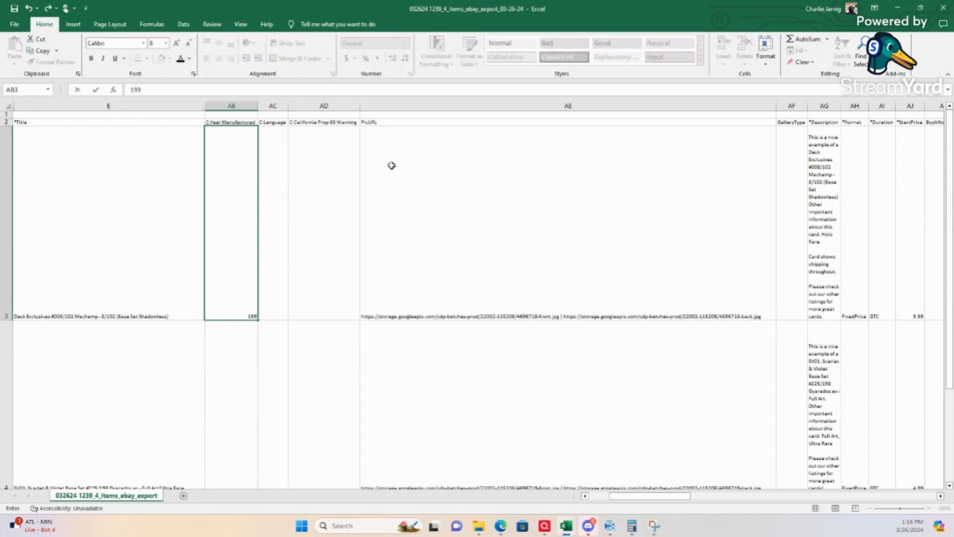
type("9")
key("Return")
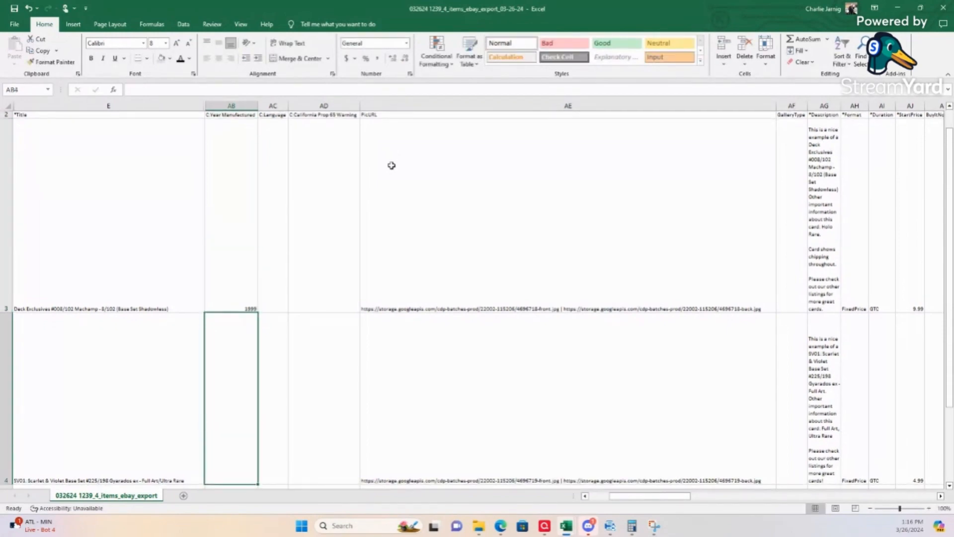
Step: Enter the Year Manufactured for the remaining cards: 2023 in AB4, 2022 in AB5 and 2023 in AB6
type("2023")
key("Return")
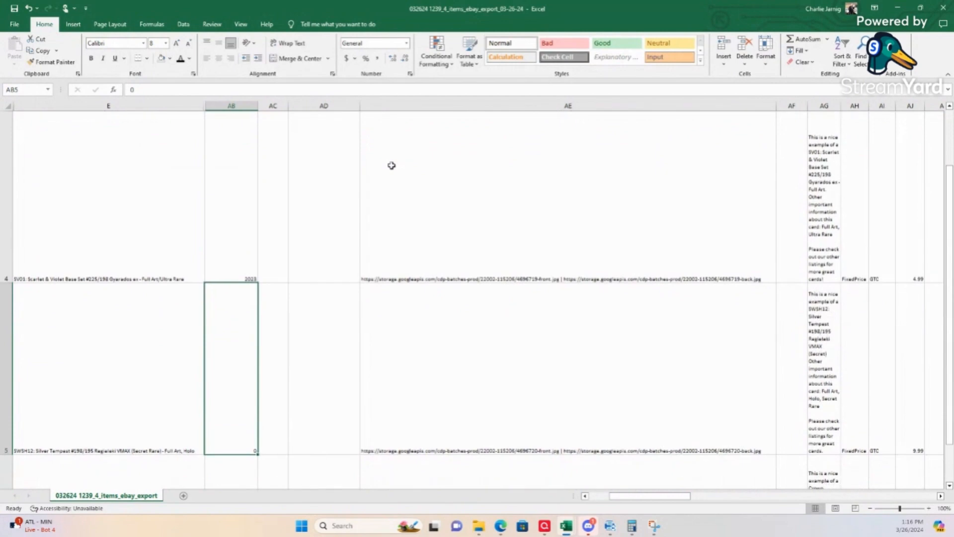
type("222")
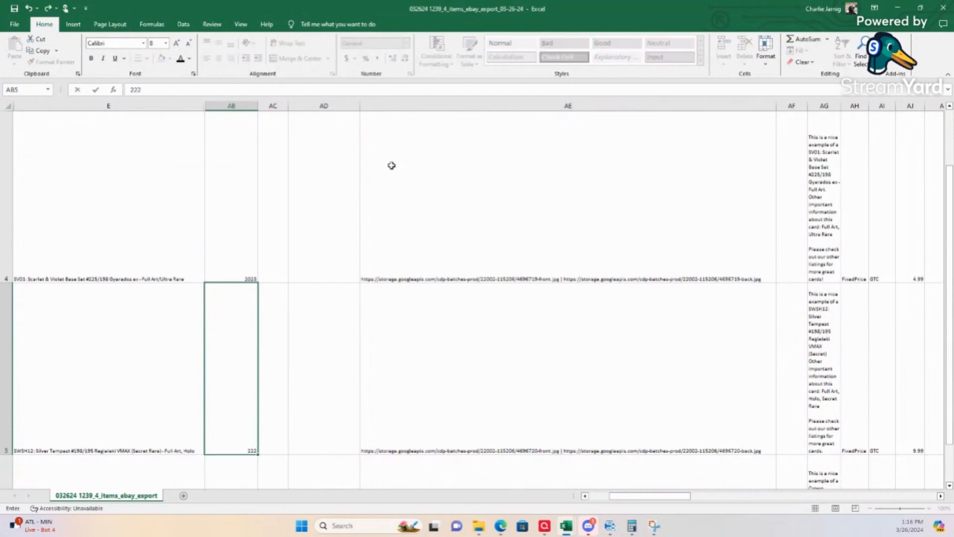
type("022")
key("Return")
type("2023")
key("Return")
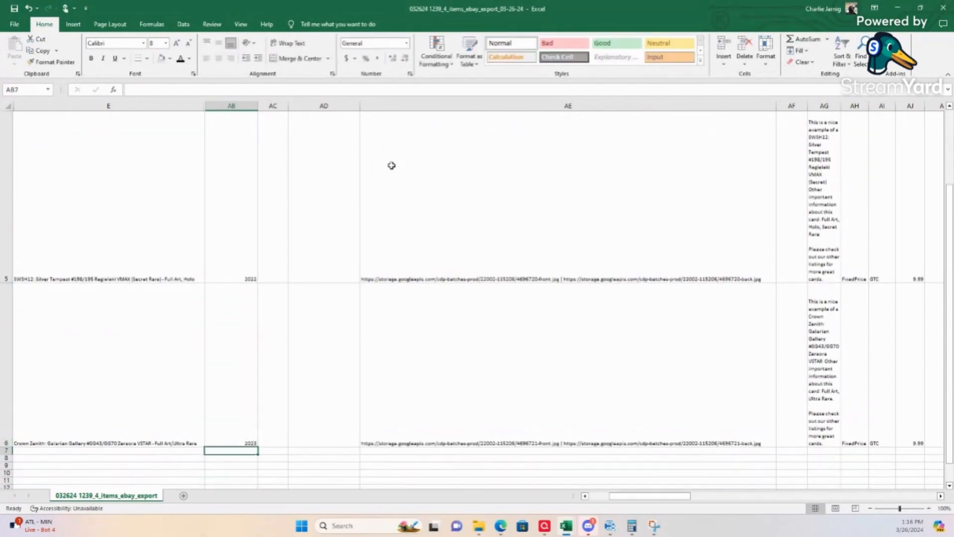
Step: Hide columns AB through AF, from Year Manufactured to GalleryType
scroll(397, 121, "up", 2)
left_click(240, 105)
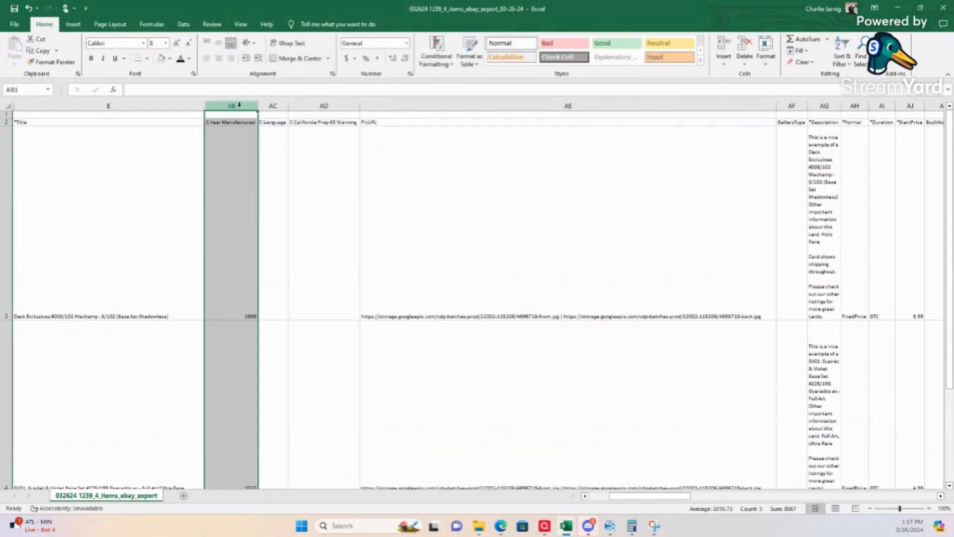
left_click_drag(240, 105, 791, 105)
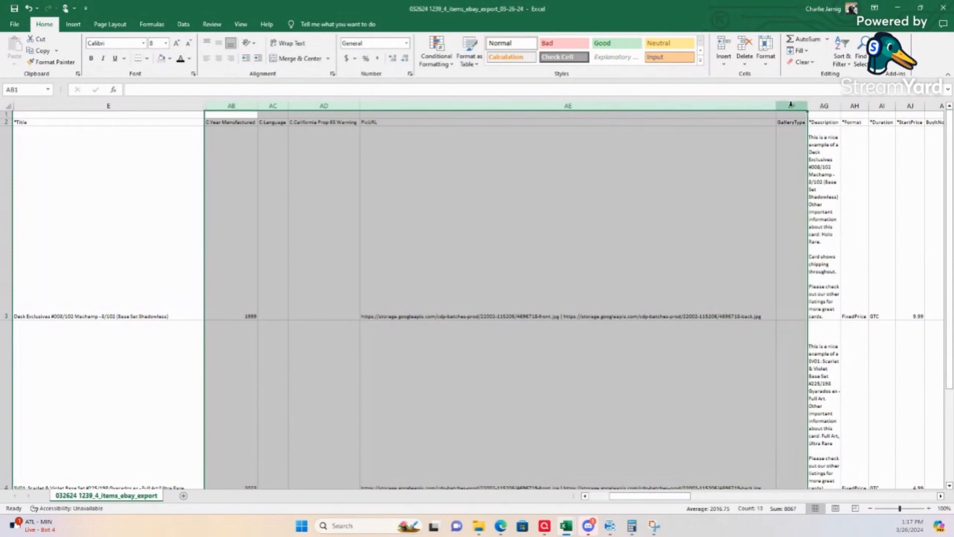
right_click(791, 105)
left_click(815, 252)
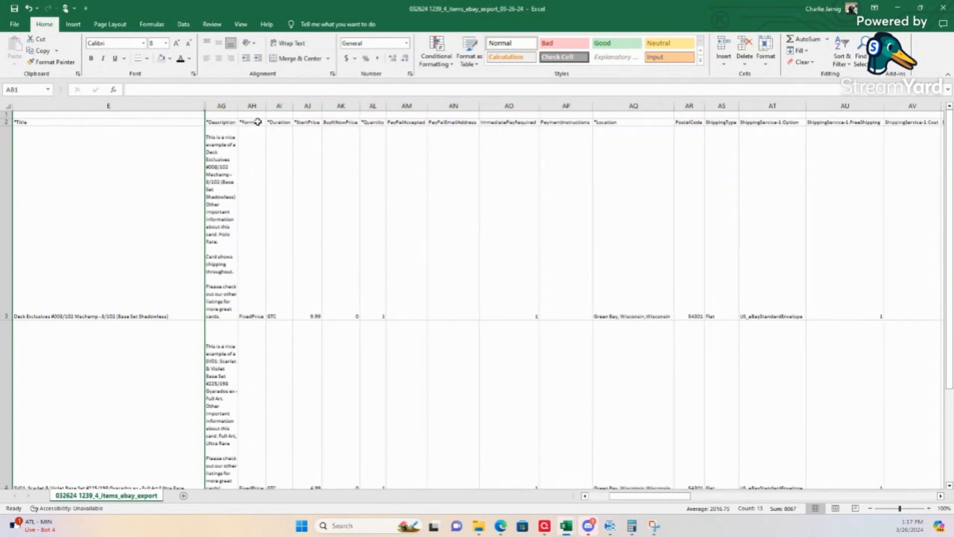
Step: Widen the Description column AG to about the width of the Title column and autofit all row heights
left_click(221, 105)
left_click_drag(239, 106, 407, 105)
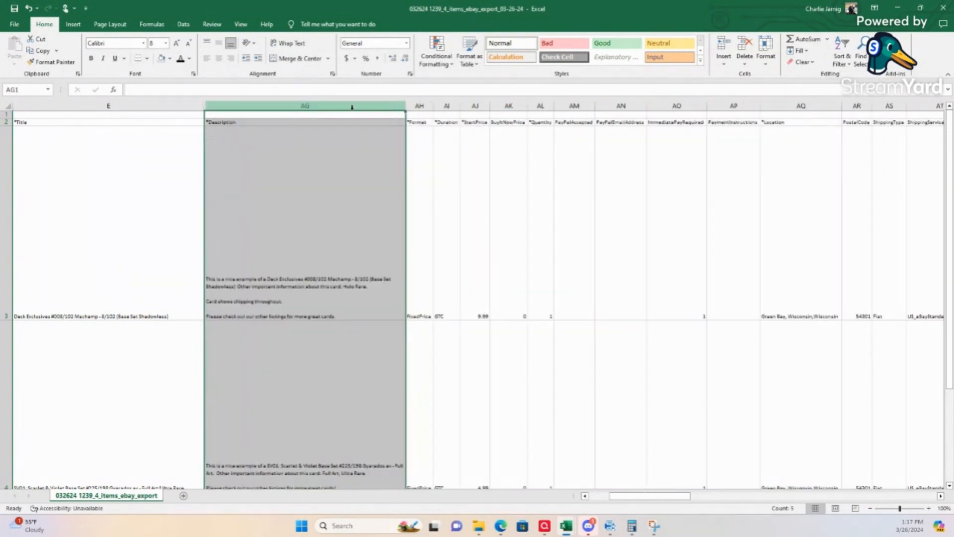
left_click(7, 102)
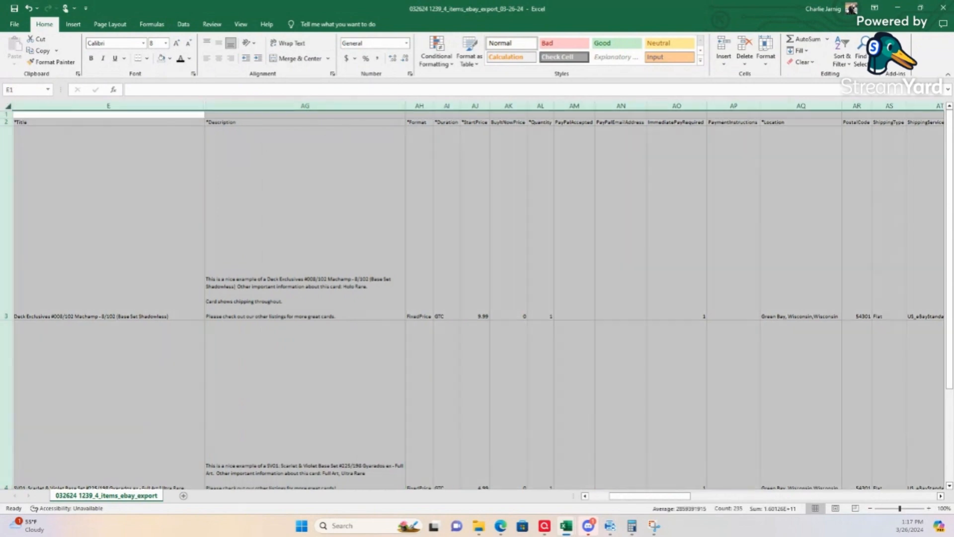
double_click(7, 319)
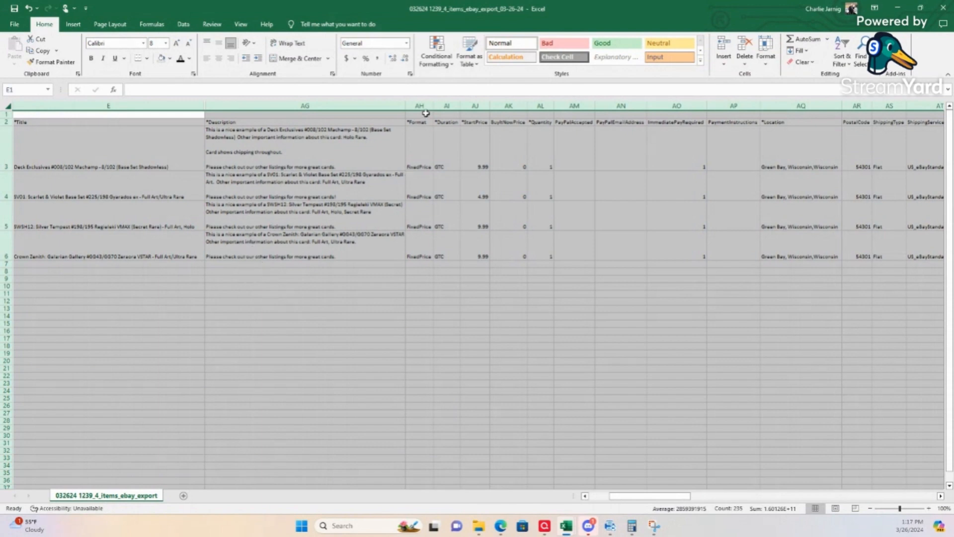
Step: Set ImmediatePayRequired to 0 for every card in AO3 to AO6
left_click(684, 154)
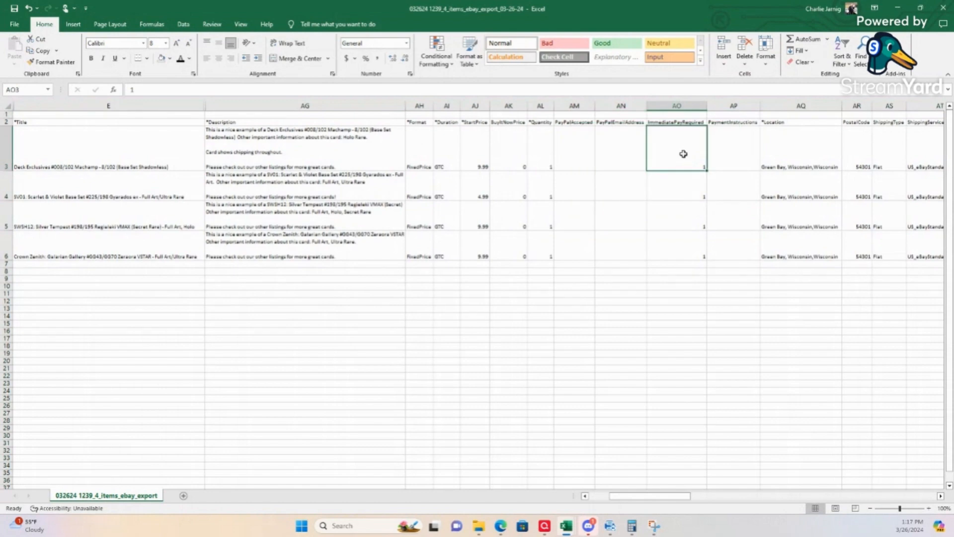
type("0")
key("Return")
type("0")
key("Return")
type("0")
key("Return")
type("0")
key("Return")
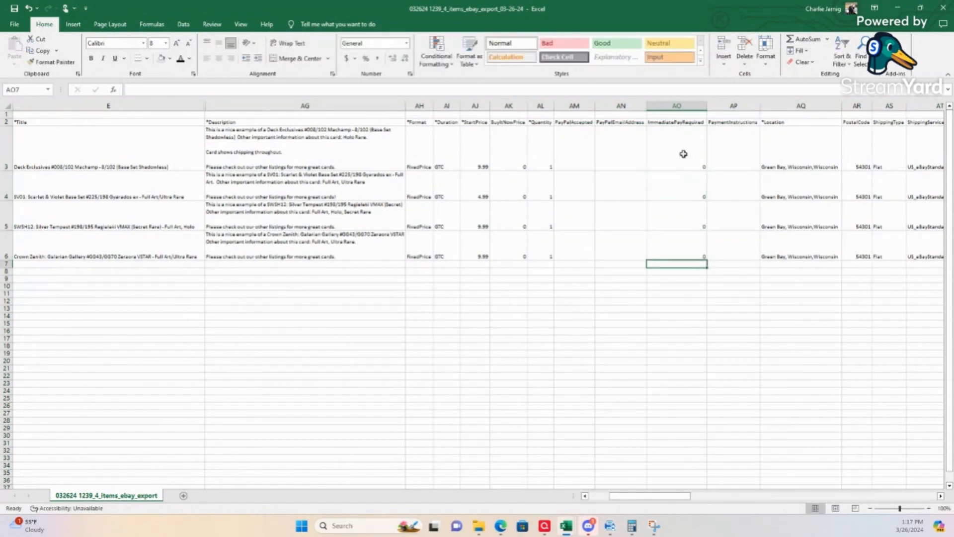
Step: Check the ImmediatePayRequired values in column AO for all card rows
left_click(621, 286)
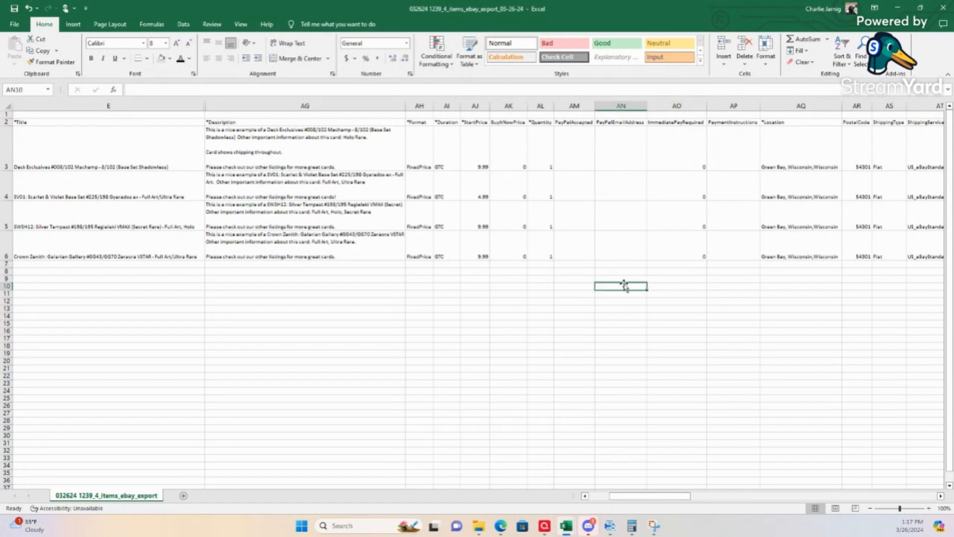
left_click(693, 159)
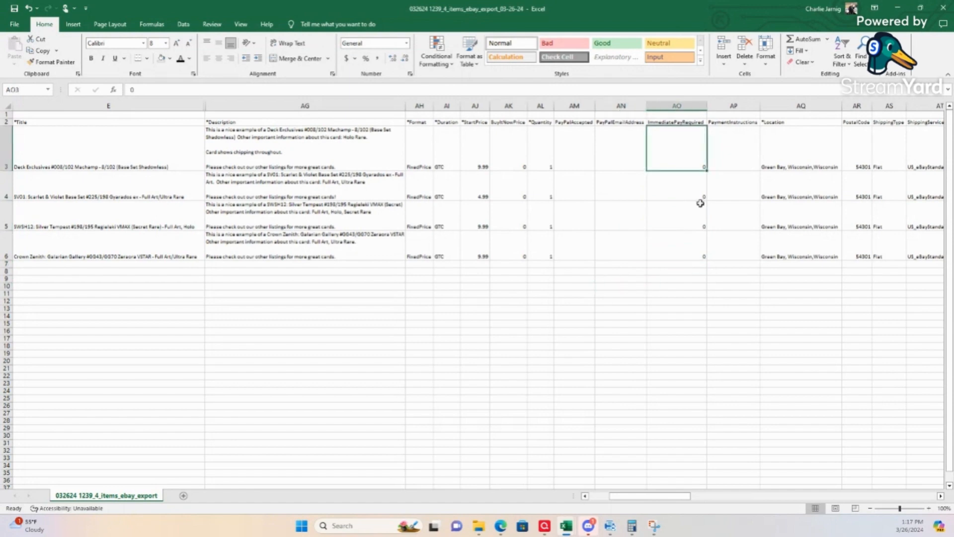
left_click(701, 200)
key("Down")
key("Down")
key("Down")
key("Up")
key("Up")
key("Up")
key("Up")
key("Down")
key("Down")
key("Down")
key("Down")
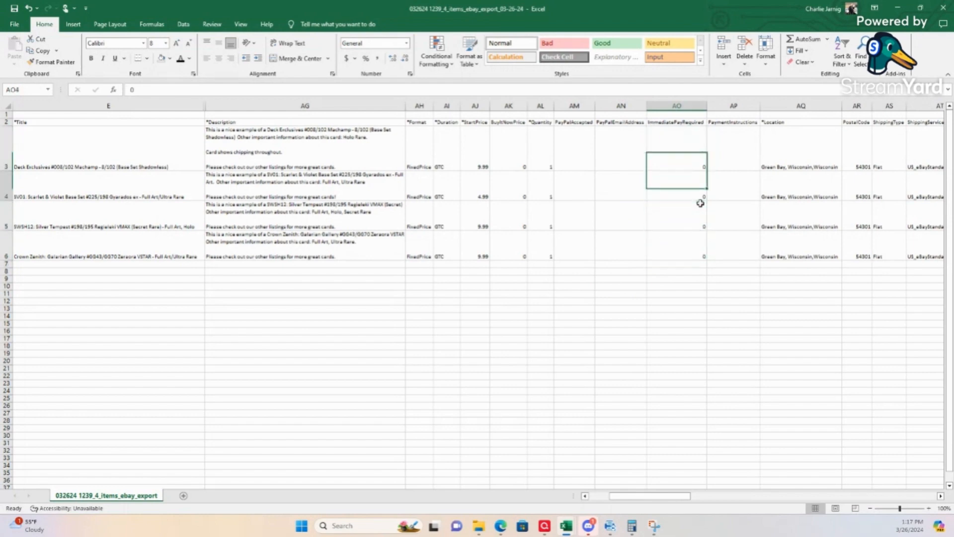
key("Up")
key("Up")
key("Up")
key("Up")
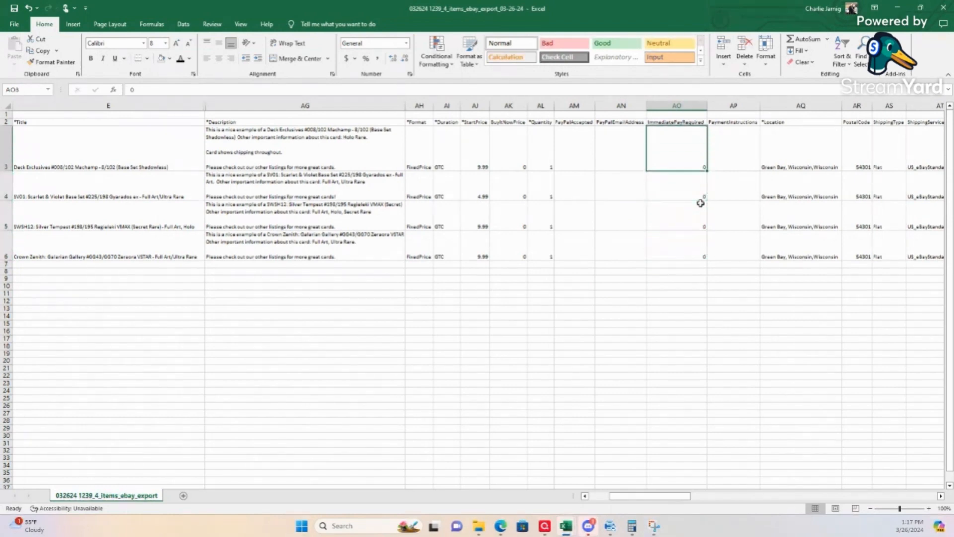
key("Down")
key("Down")
key("Down")
key("Down")
key("Down")
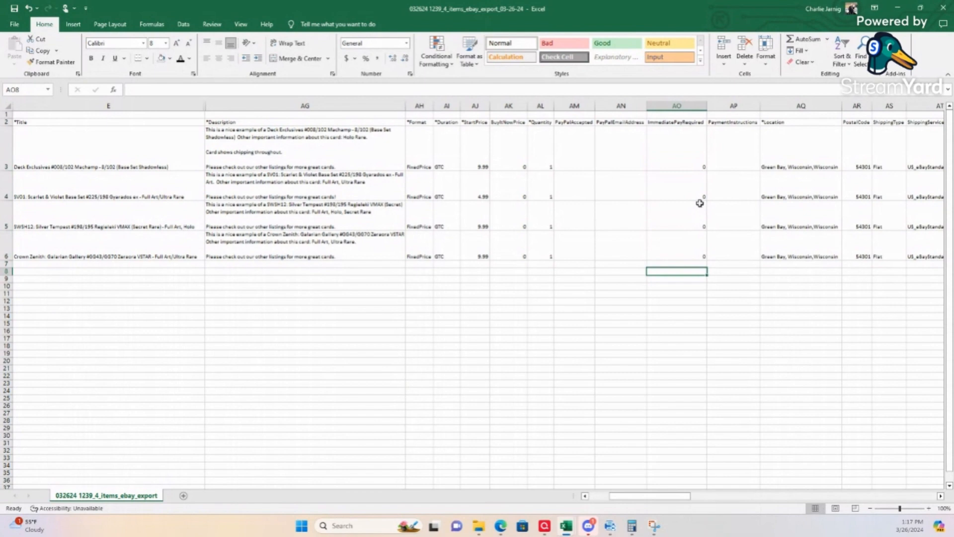
left_click(688, 156)
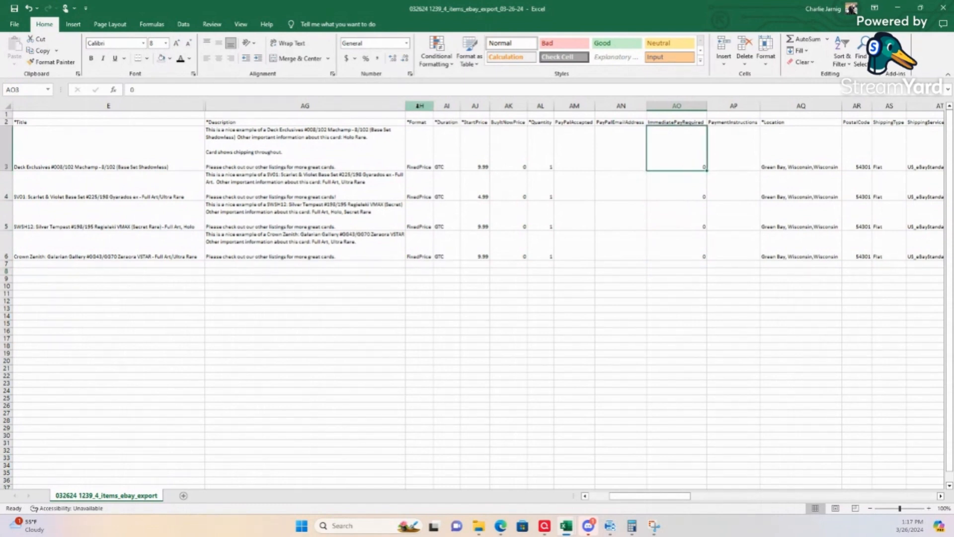
Step: Hide columns AH through AO, from Format to ImmediatePayRequired
left_click_drag(419, 105, 667, 105)
right_click(666, 105)
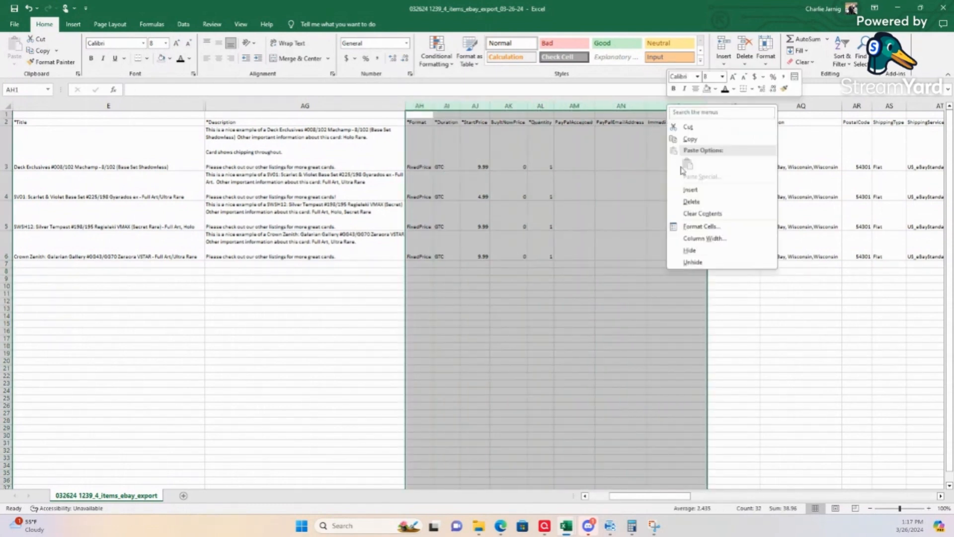
left_click(692, 262)
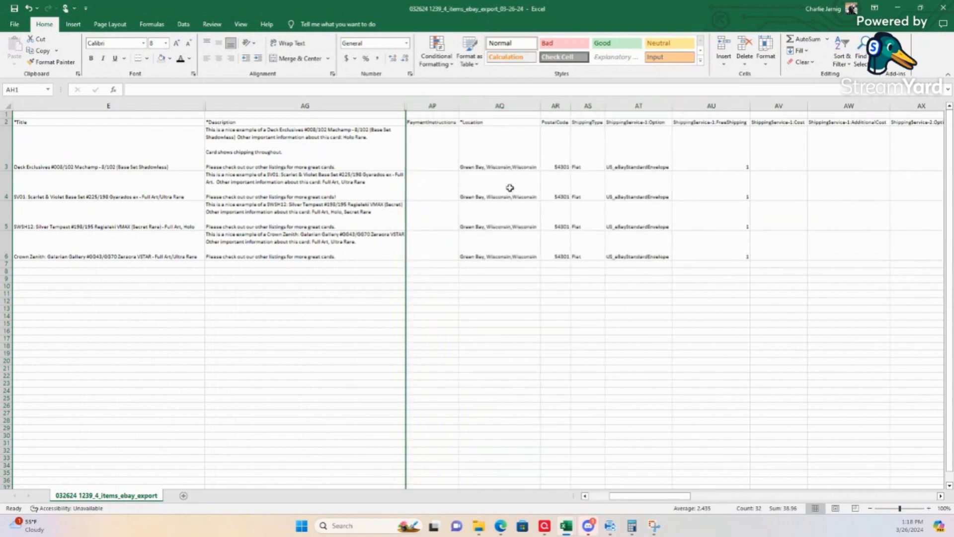
Step: Hide columns AP through AW, from PaymentInstructions to the additional cost of shipping service 1
left_click_drag(443, 105, 833, 106)
right_click(833, 107)
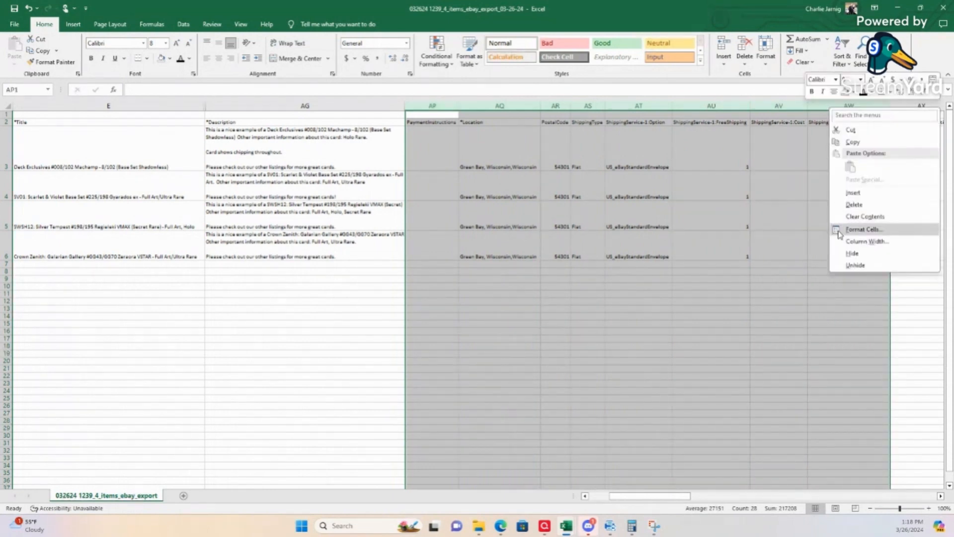
left_click(852, 253)
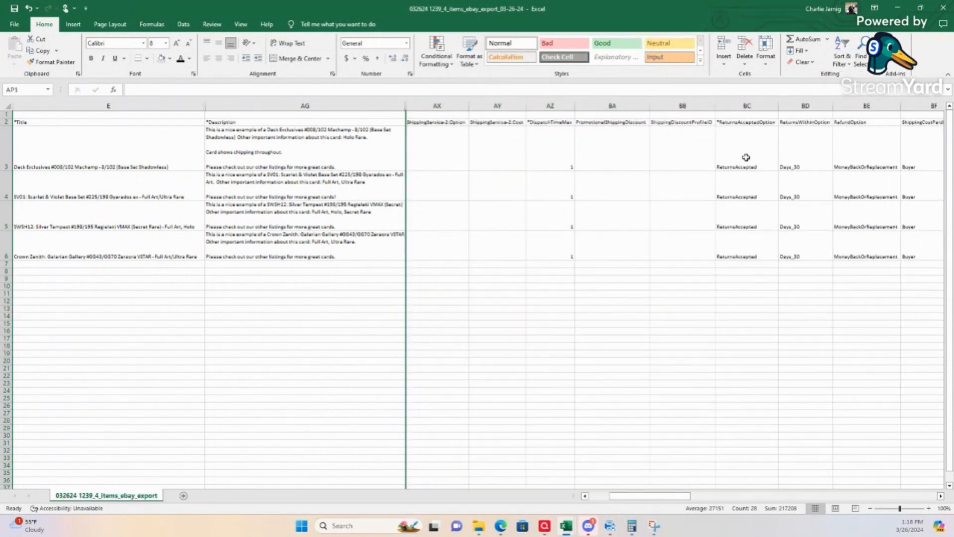
Step: Change the RefundOption to MoneyBack for every card in BE3 to BE6
left_click(871, 148)
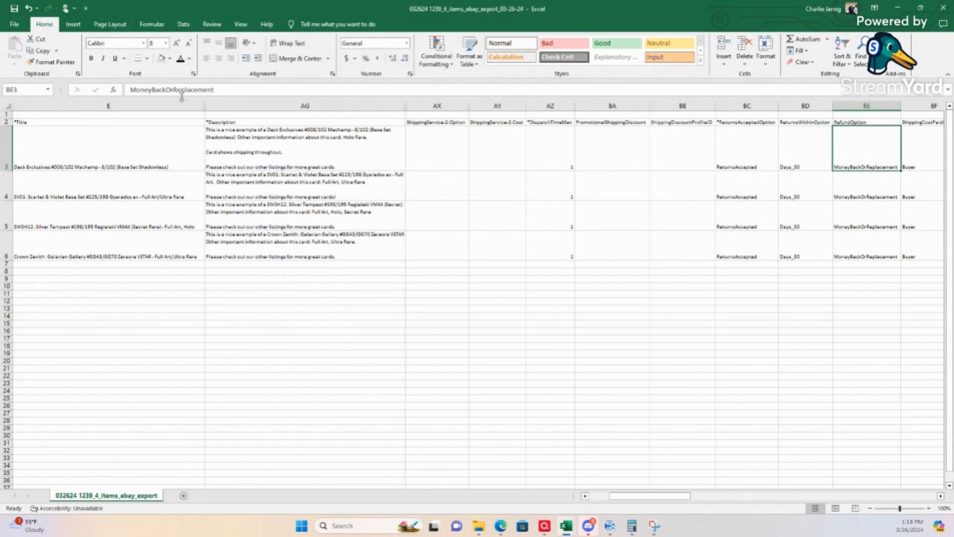
left_click_drag(166, 91, 305, 93)
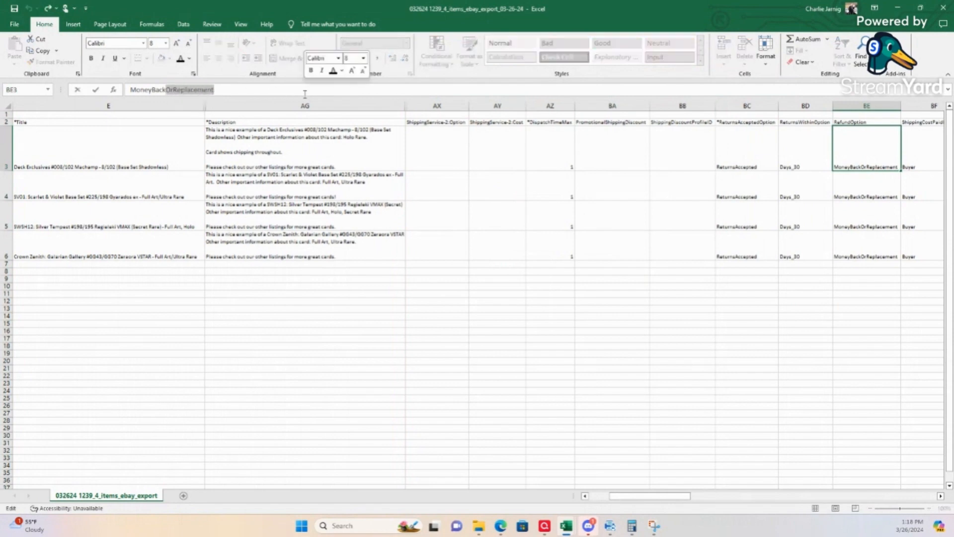
key("BackSpace")
key("Return")
left_click(854, 158)
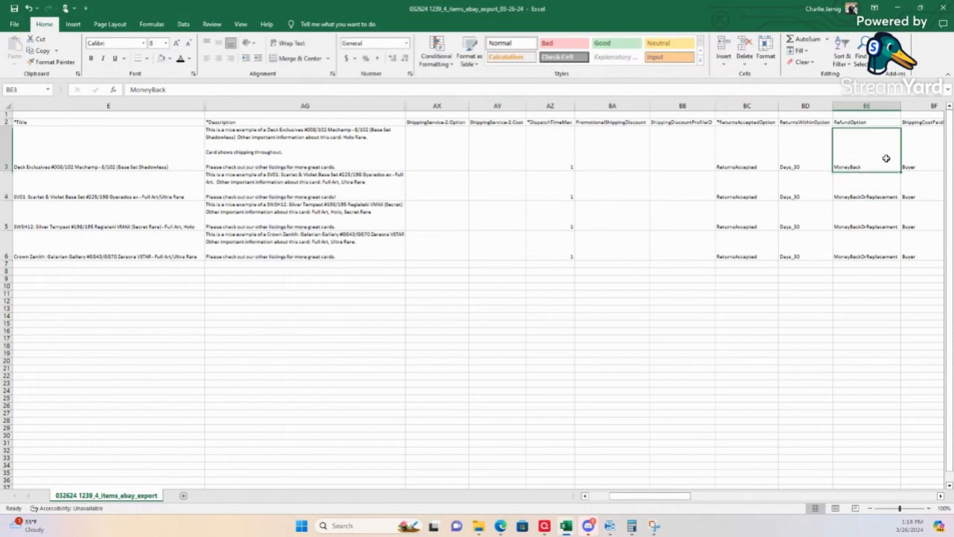
left_click_drag(902, 170, 902, 259)
mouse_move(437, 105)
left_mouse_down()
mouse_move(950, 108)
mouse_move(427, 106)
left_mouse_up()
left_click(203, 317)
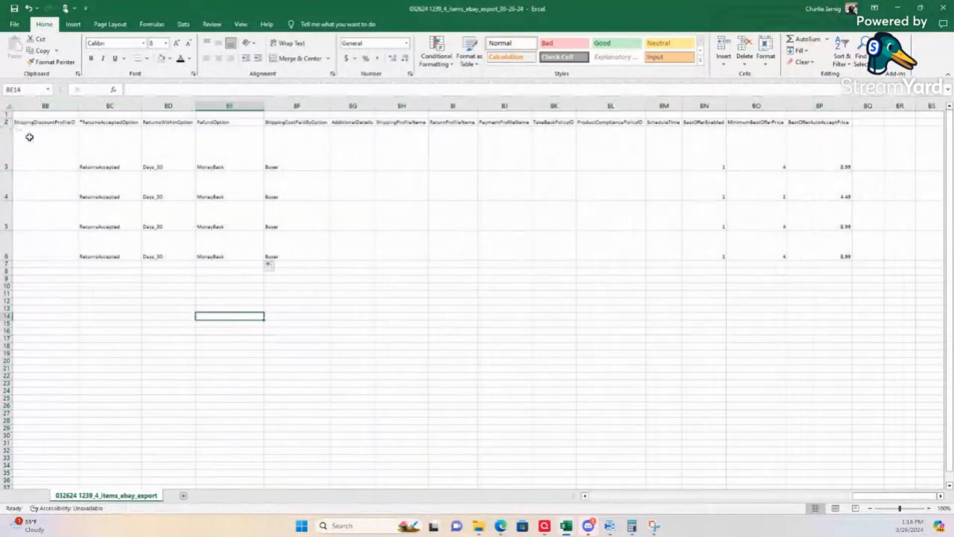
Step: Auto-fit the width of all columns across the whole sheet, bringing the hidden columns back into view
left_click(8, 106)
double_click(77, 105)
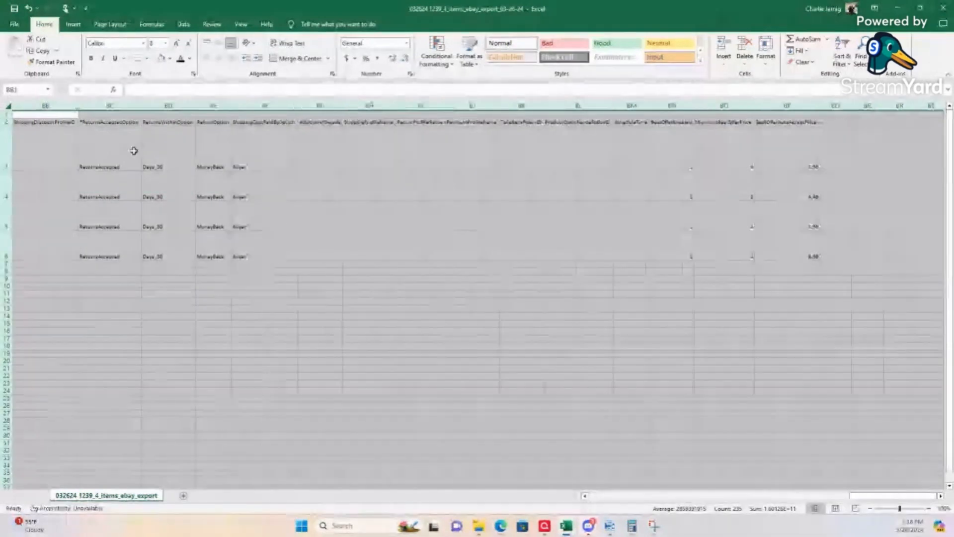
scroll(865, 494, "left", 15)
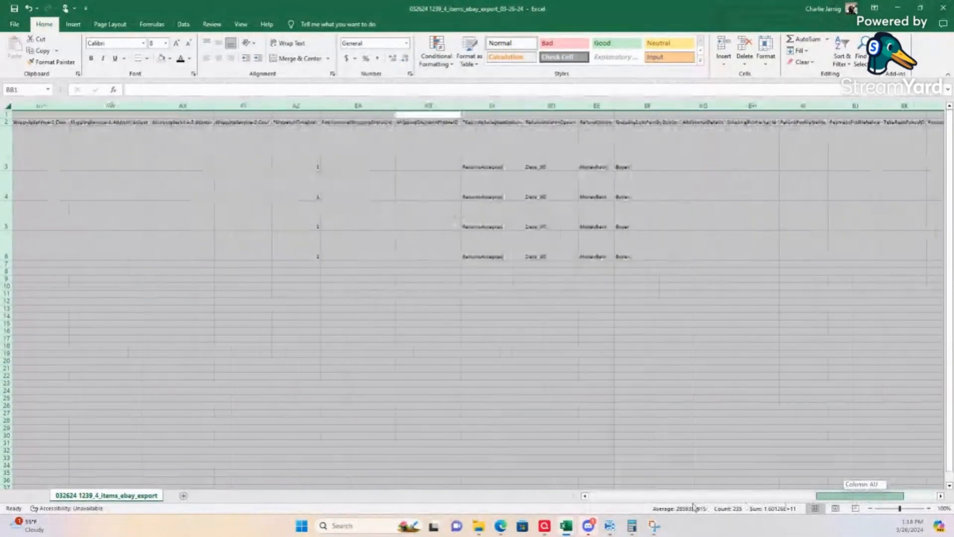
left_click(18, 259)
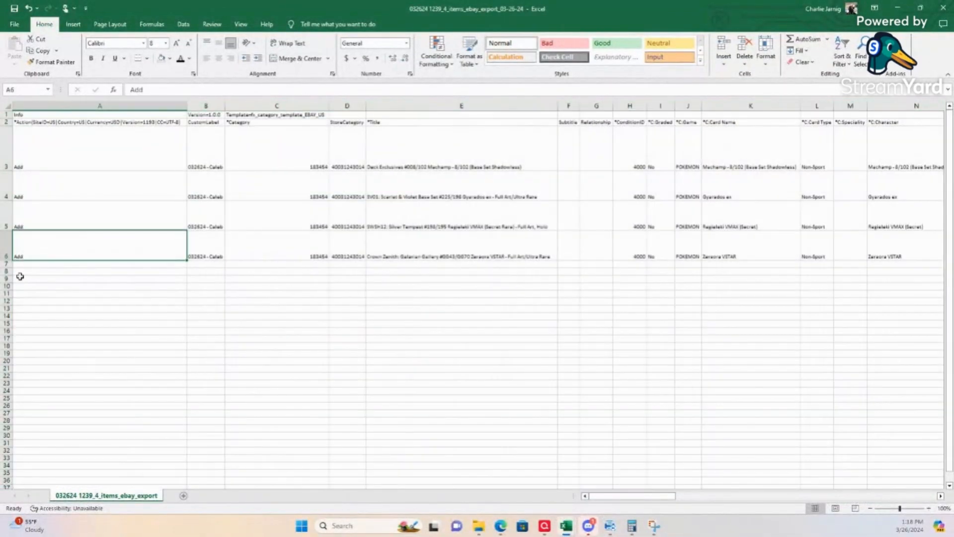
Step: Save the export in its CSV UTF-8 format, close it, and minimize the eBay Codes workbook
left_click(21, 278)
key("ctrl+s")
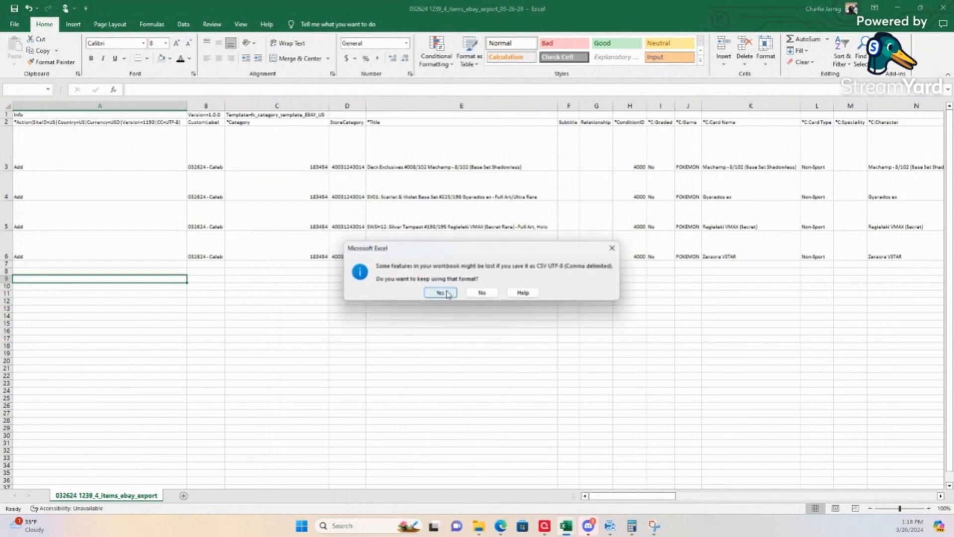
left_click(447, 293)
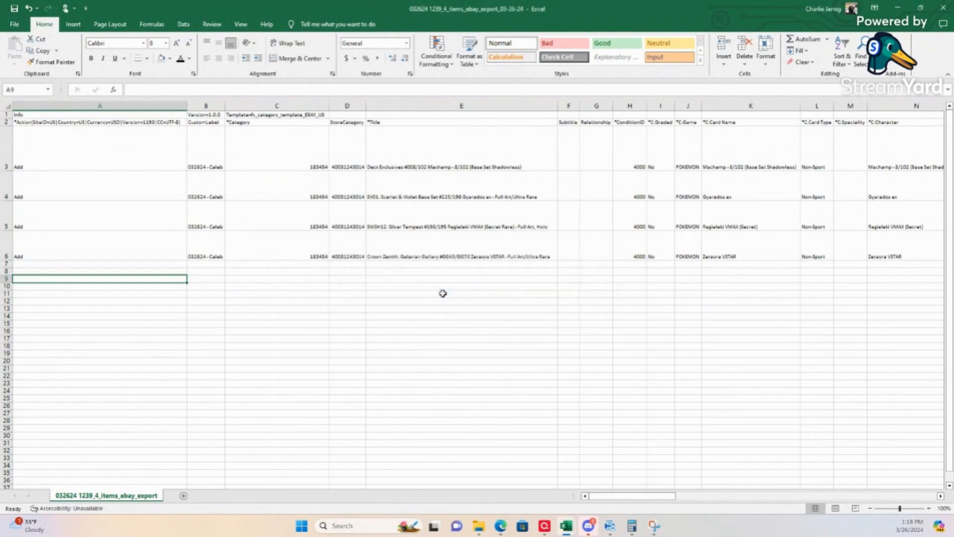
left_click(943, 8)
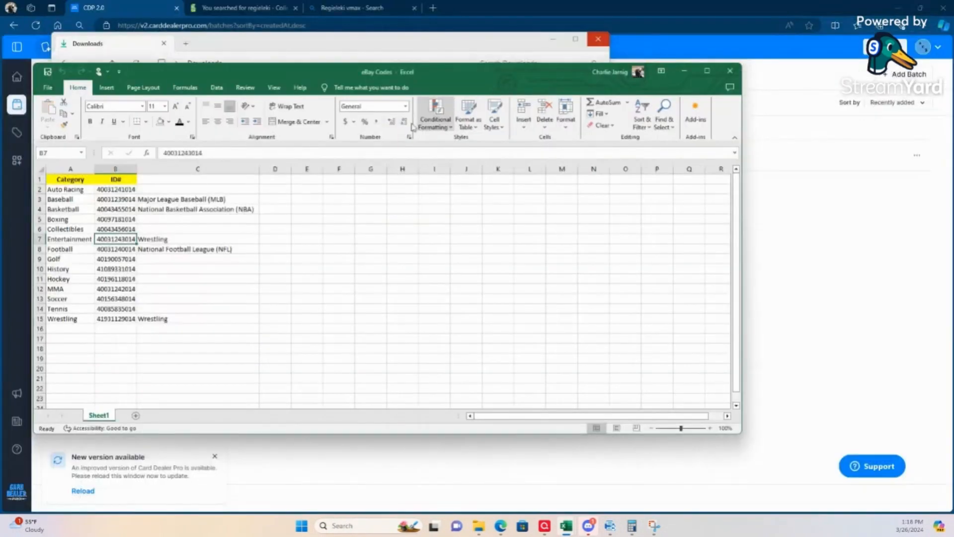
left_click(684, 70)
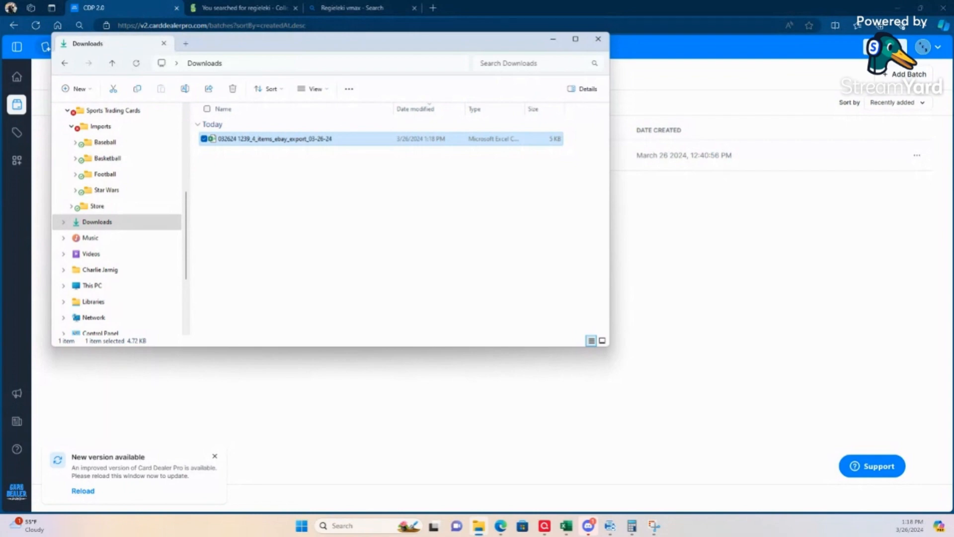
left_click_drag(0, 212, 571, 3)
mouse_move(489, 123)
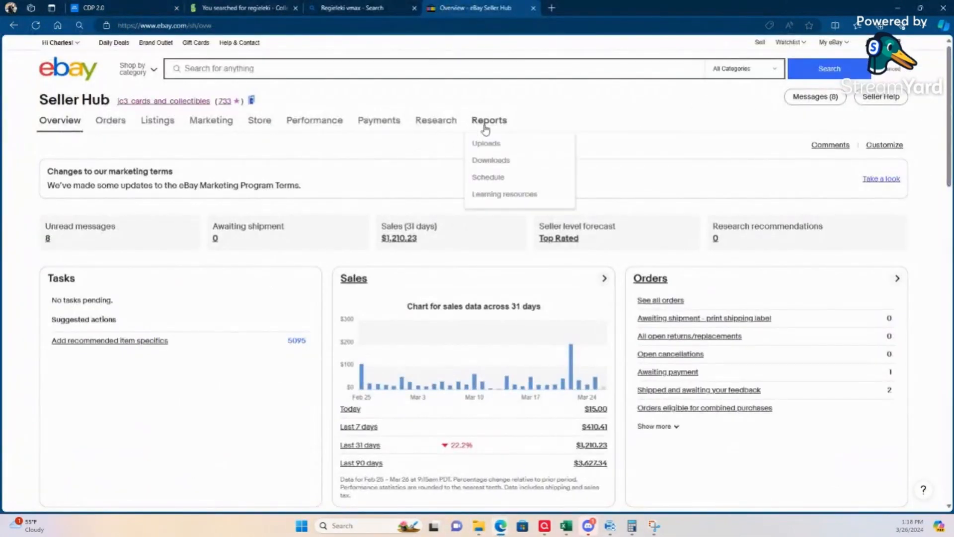
left_click(483, 144)
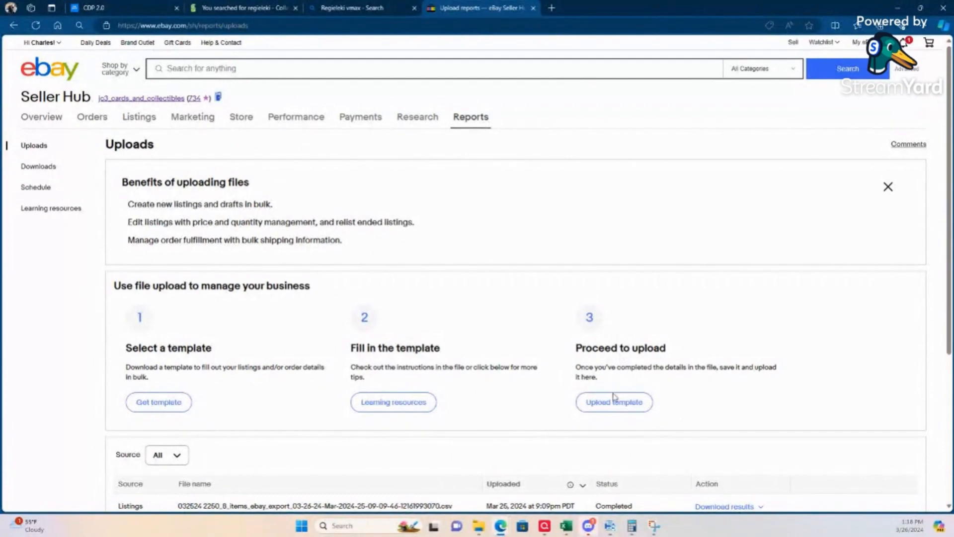
left_click(617, 404)
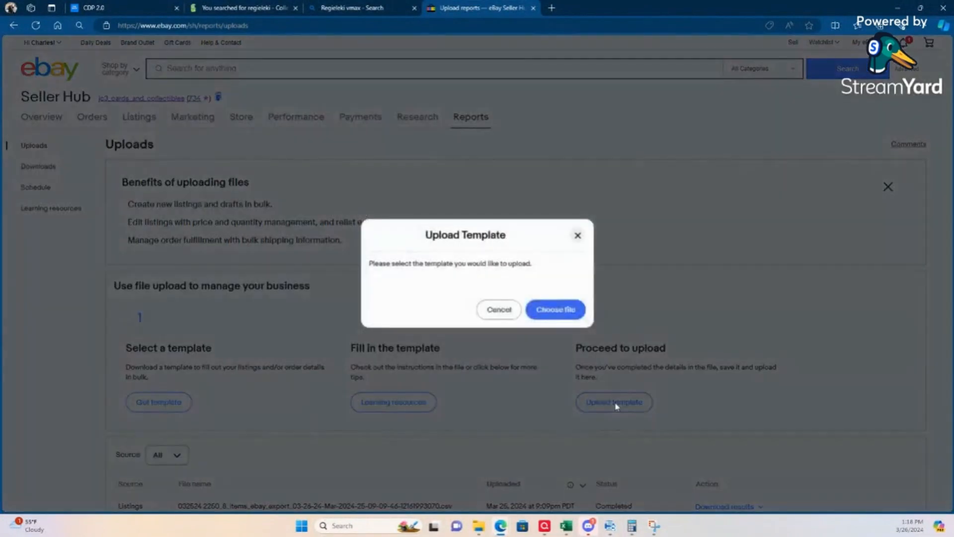
left_click(557, 310)
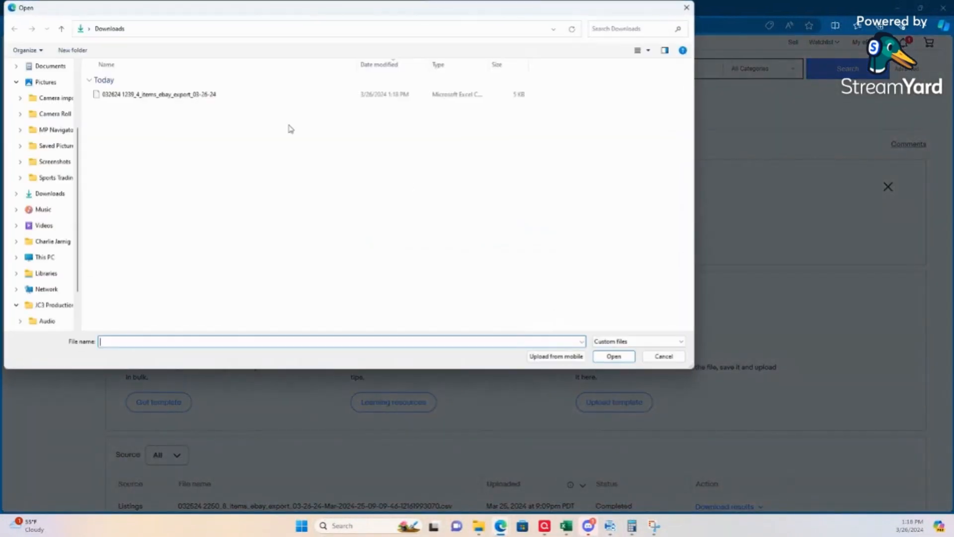
double_click(115, 96)
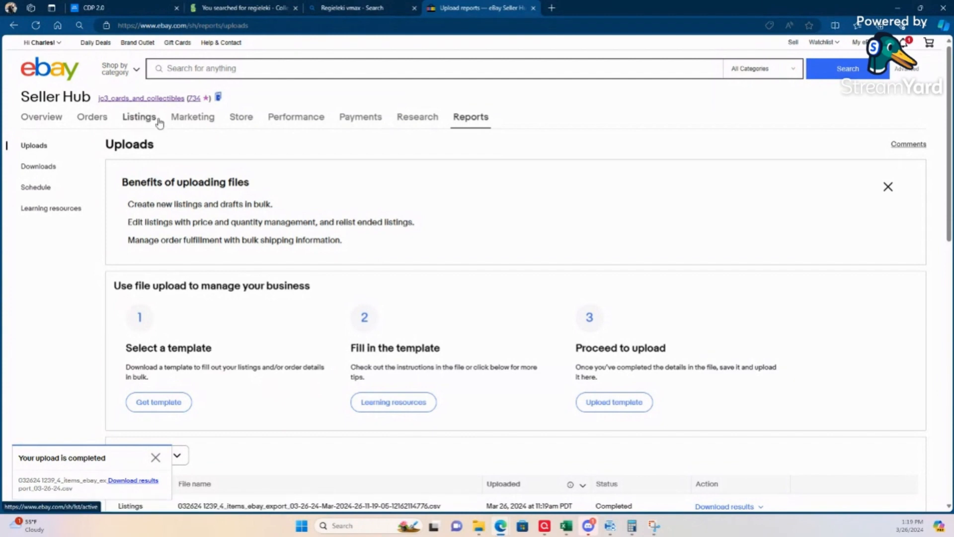
Step: Show the active eBay listings and select the four newly uploaded Pokémon cards: Gyarados ex, Regieleki VMAX, Zeraora VSTAR and Machamp
left_click(139, 116)
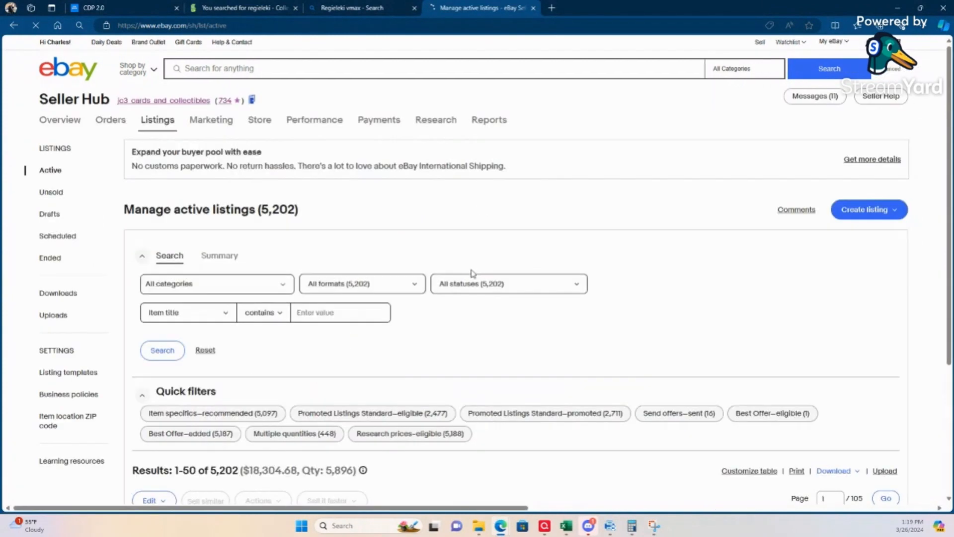
scroll(472, 273, "down", 5)
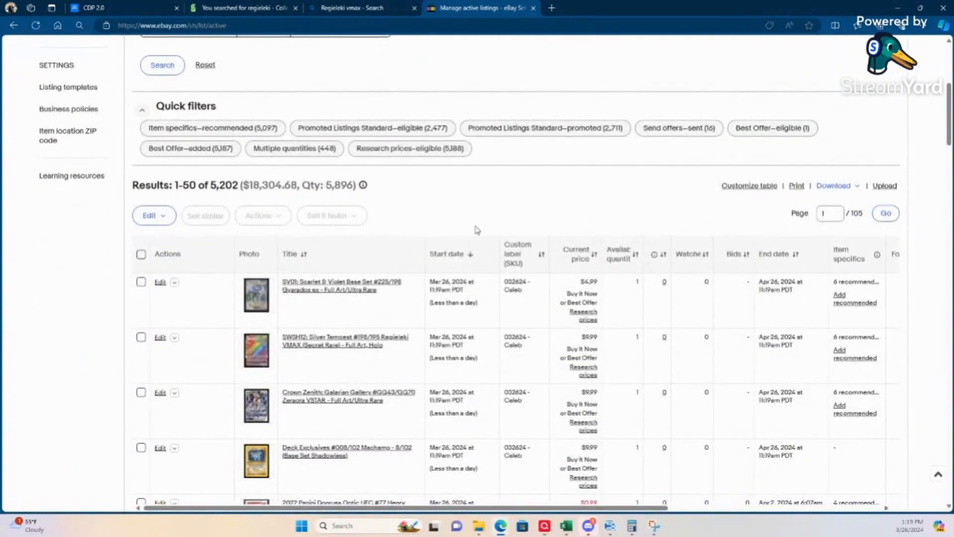
scroll(516, 198, "down", 1)
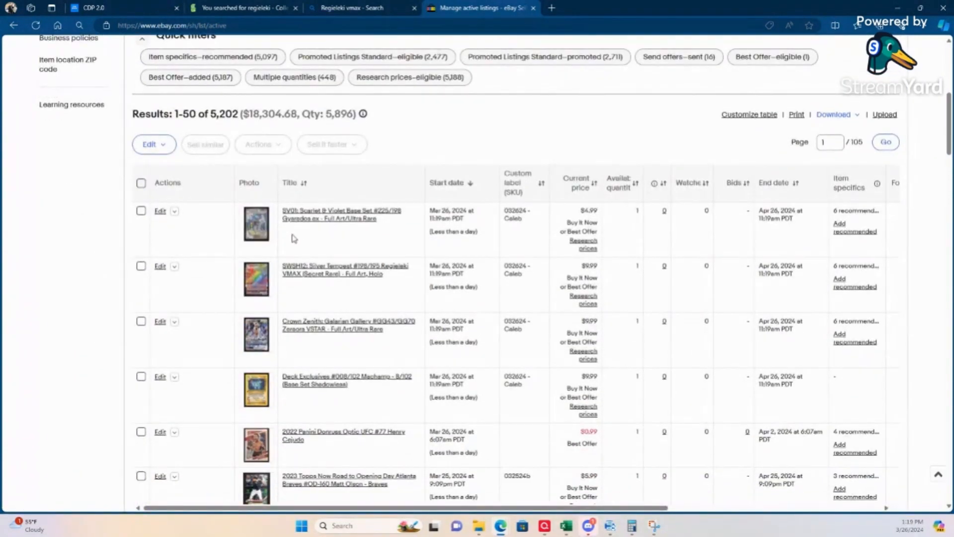
left_click(141, 210)
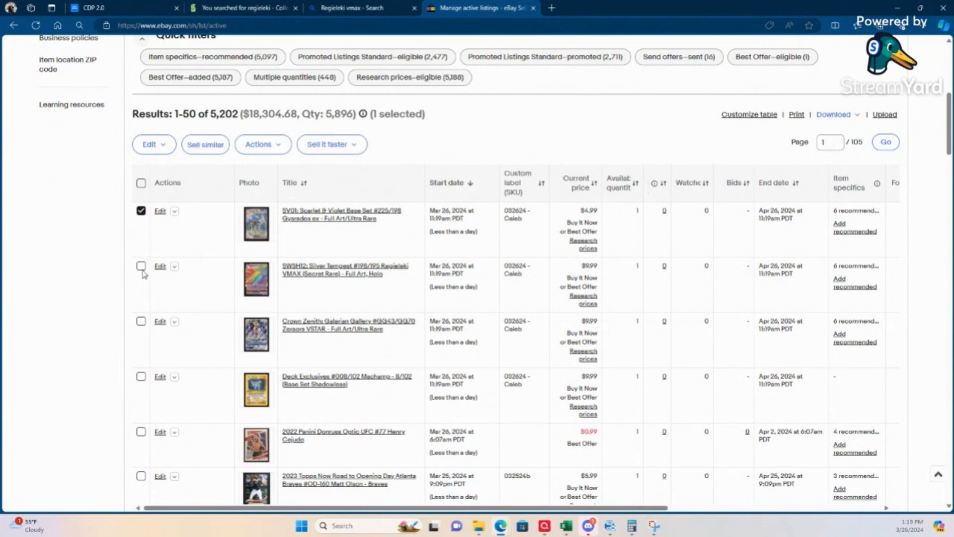
left_click(141, 267)
left_click(141, 323)
left_click(141, 377)
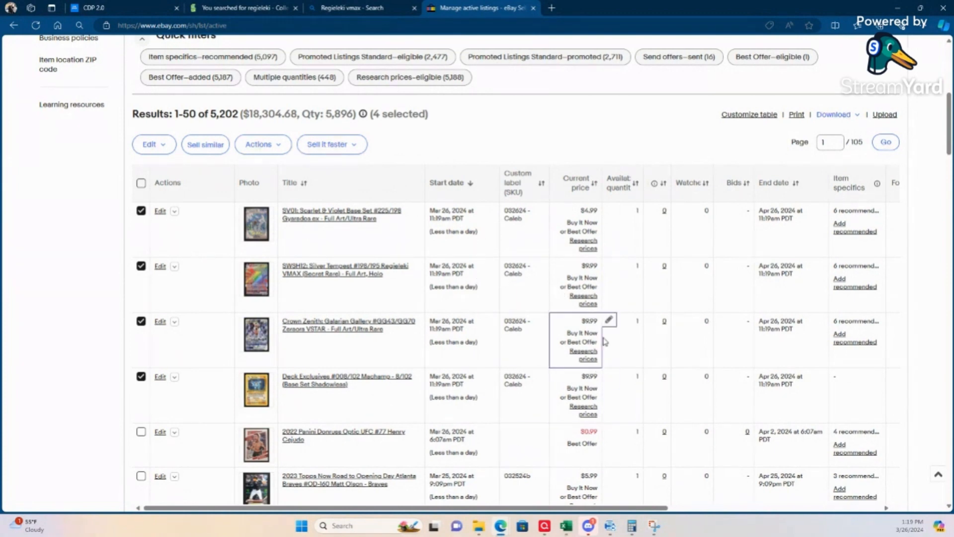
Step: Review the Gyarados ex listing's photos, price, shipping, item specifics and description, closing the listing when done
left_click(324, 219)
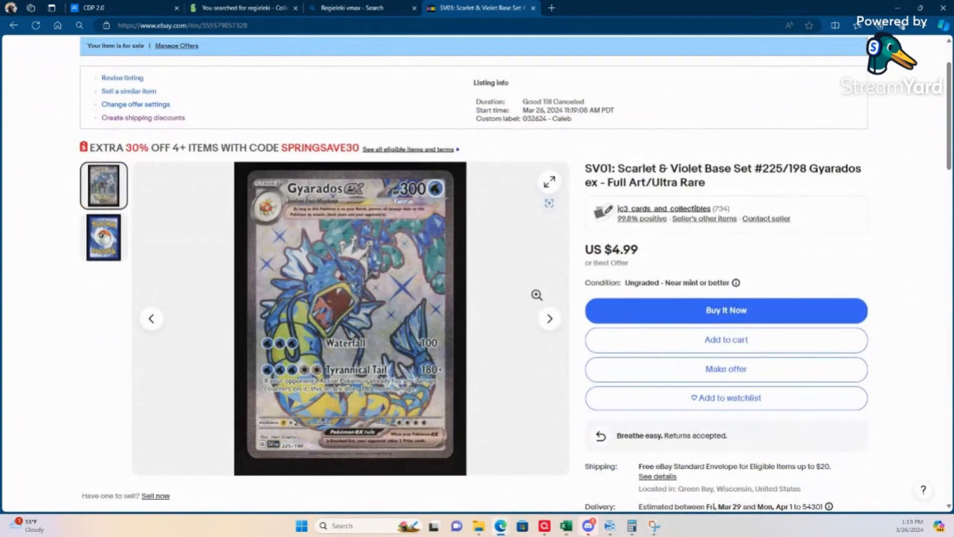
scroll(533, 305, "down", 1)
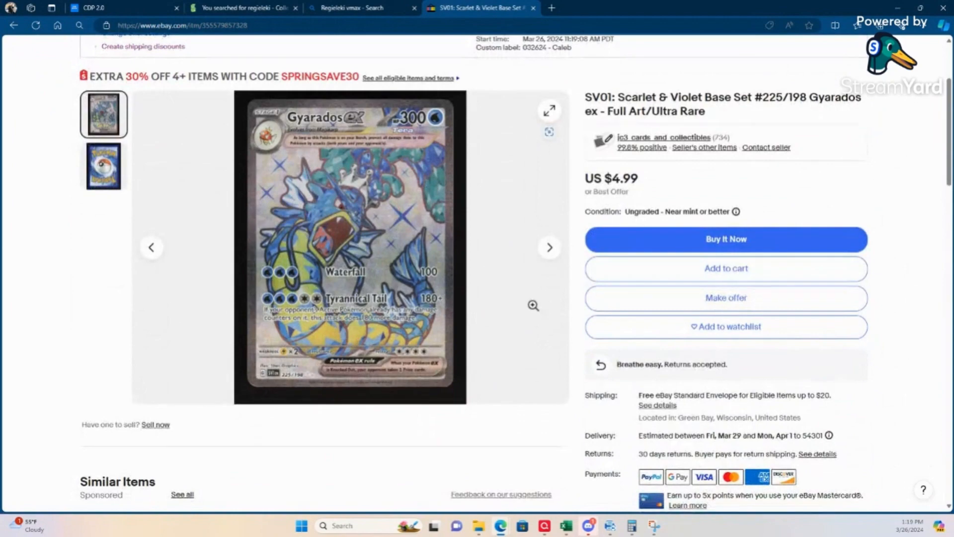
scroll(533, 305, "down", 12)
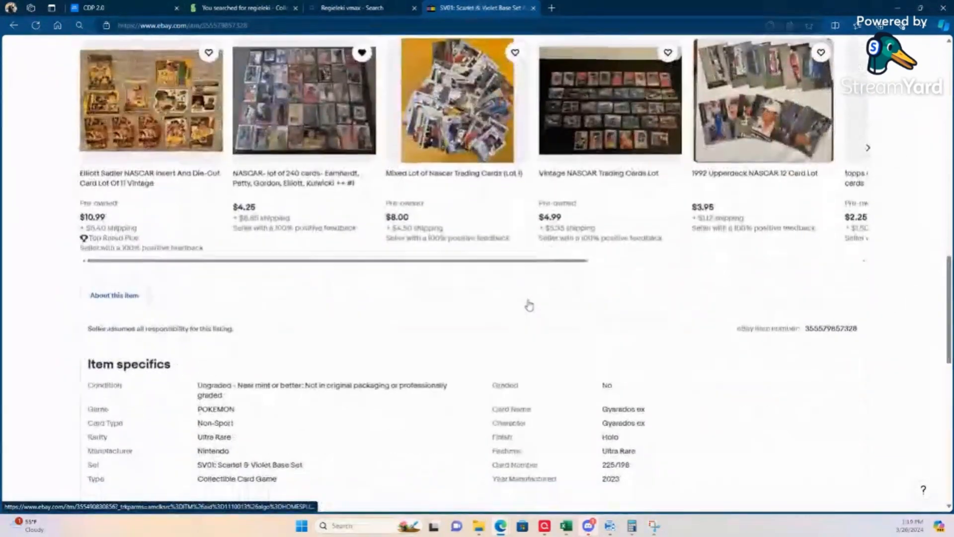
scroll(530, 306, "down", 2)
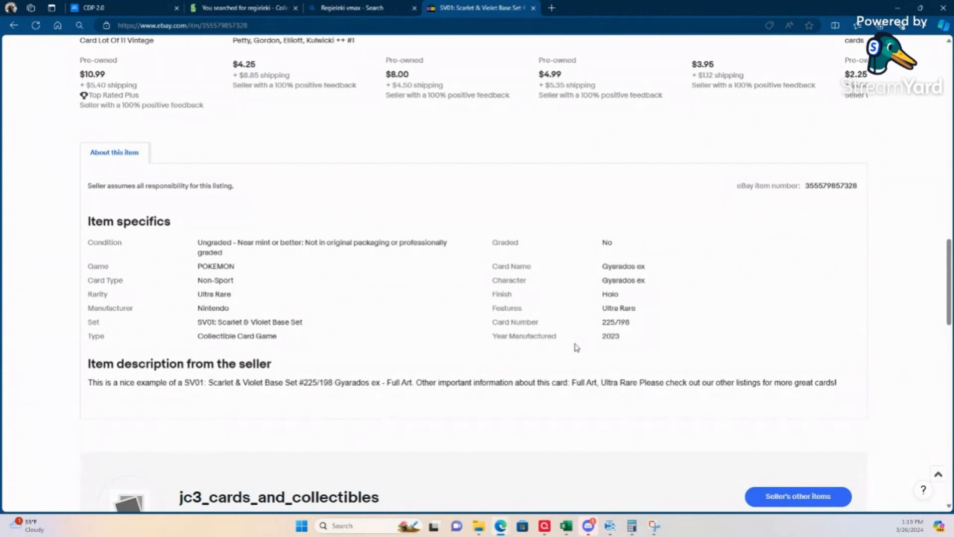
scroll(577, 347, "up", 15)
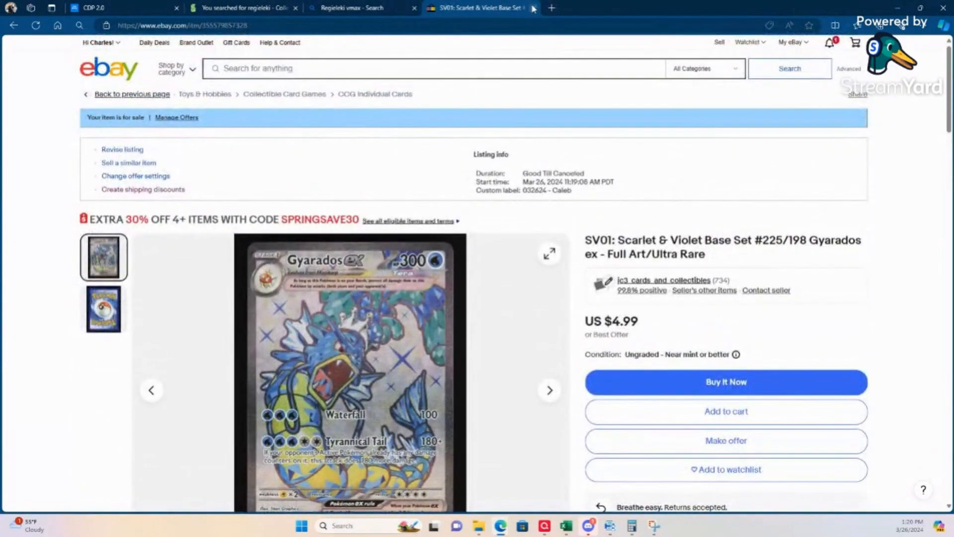
key("ctrl+w")
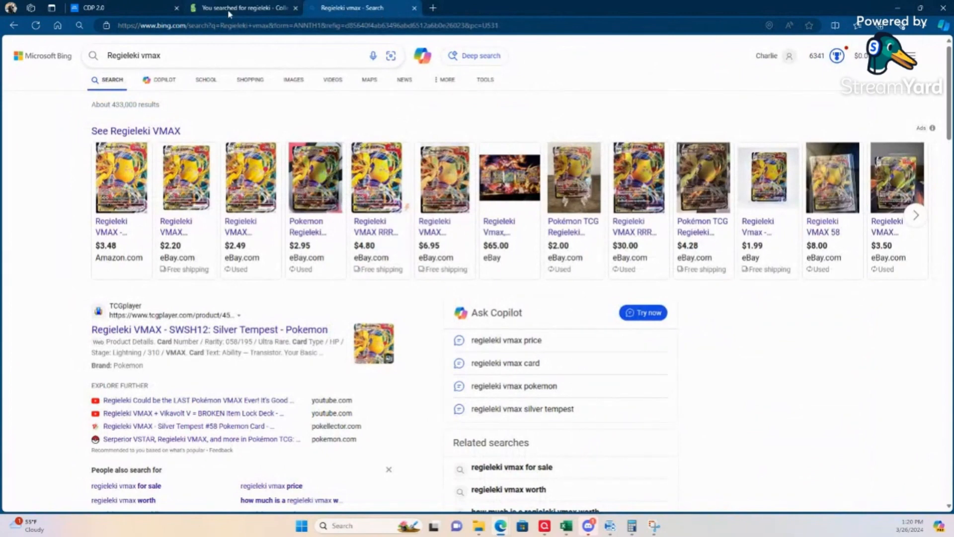
left_click(108, 6)
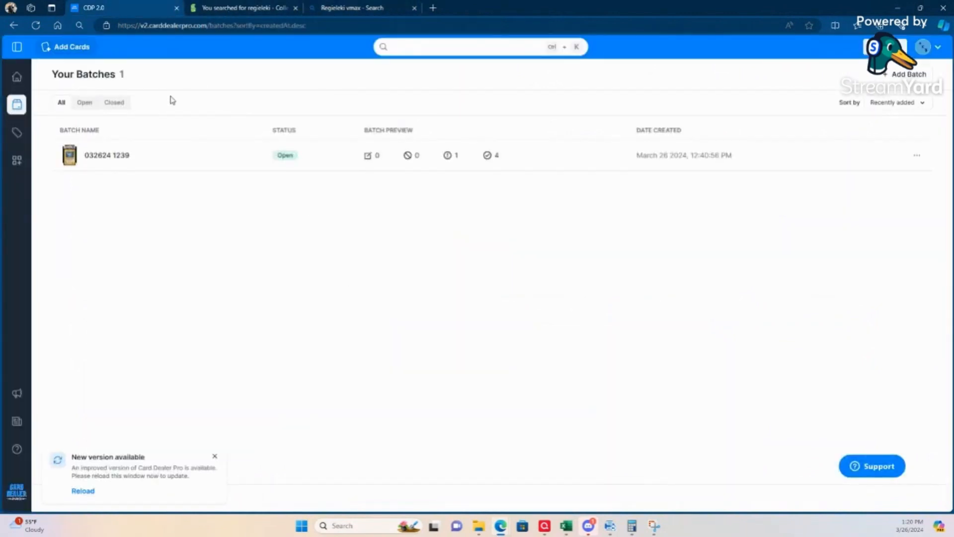
left_click(917, 155)
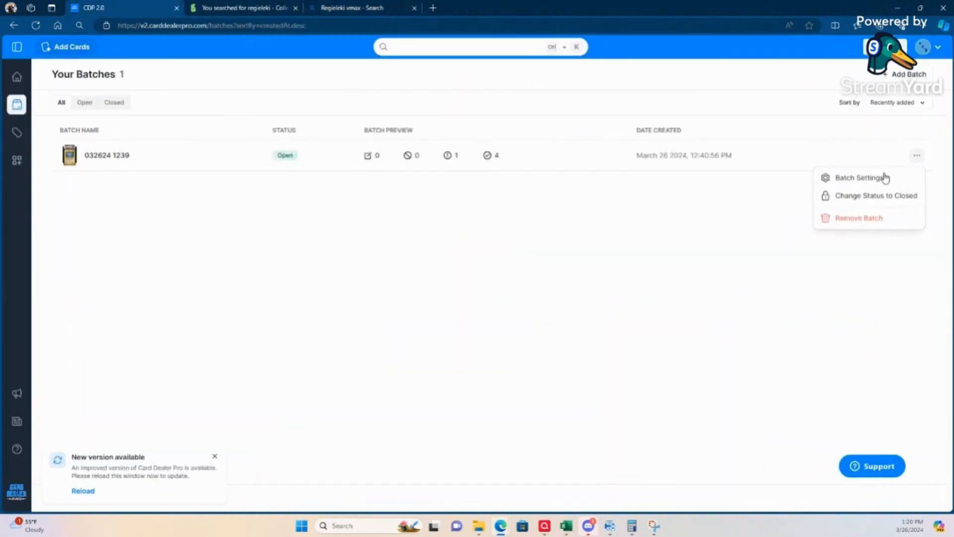
left_click(868, 196)
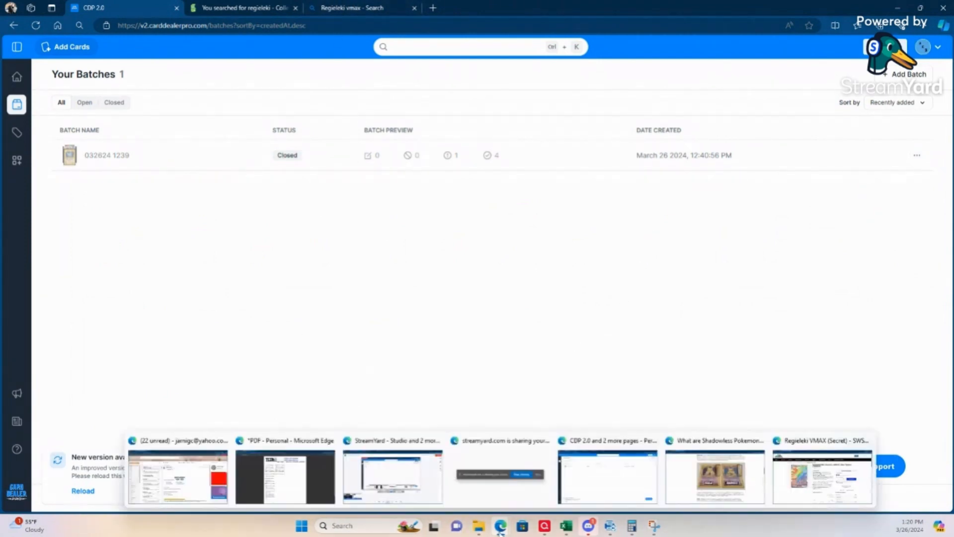
Step: Close the TCGplayer, Bing search and Collector Pricing research pages and minimize the Card Dealer Pro window
left_click(810, 478)
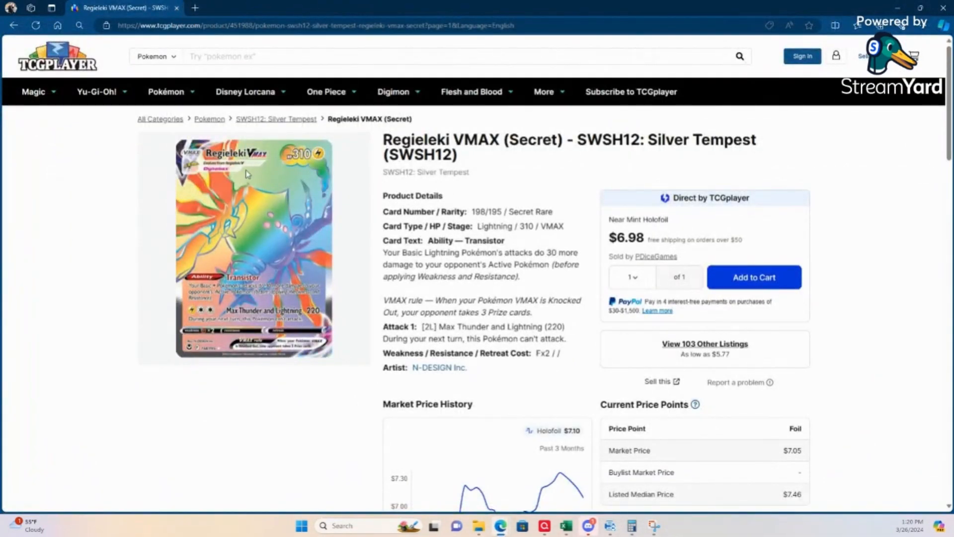
left_click(177, 8)
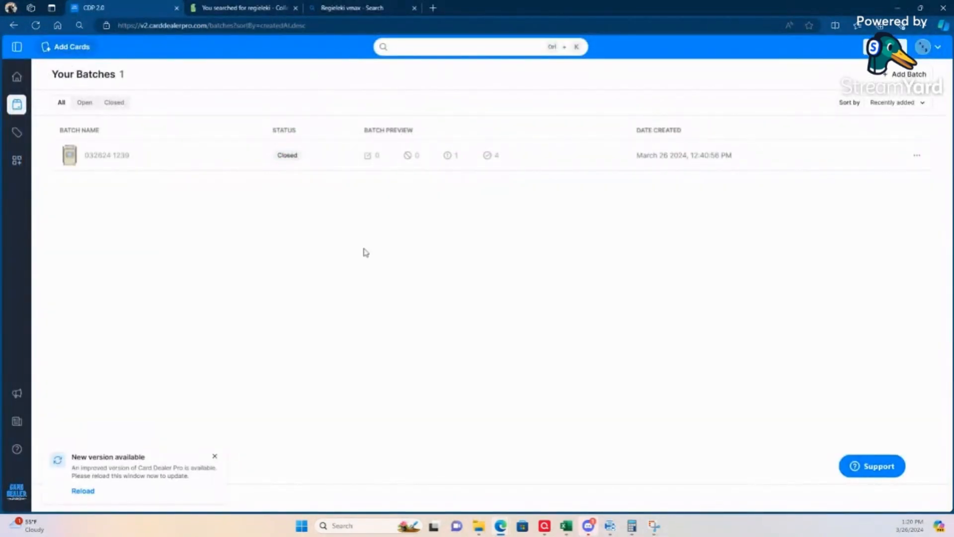
left_click(254, 10)
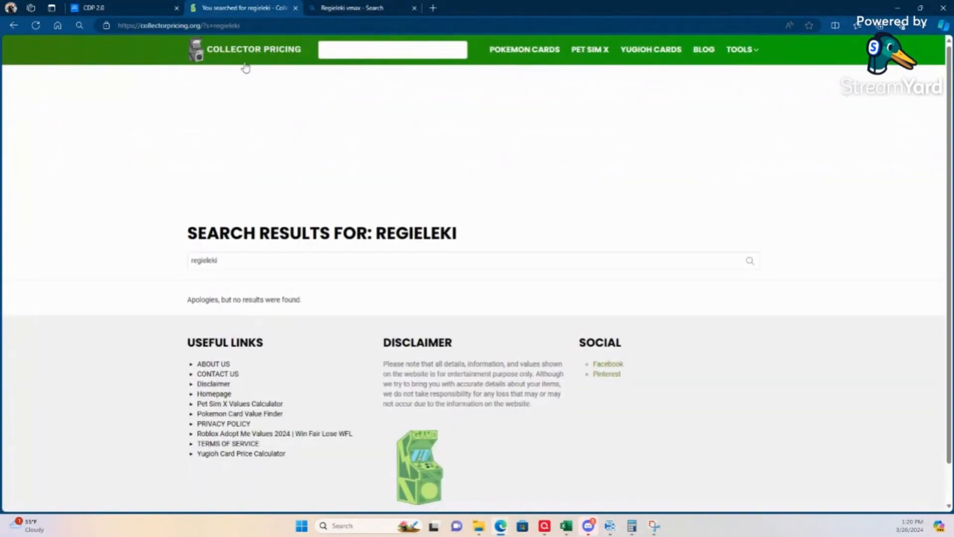
left_click(414, 8)
left_click(296, 7)
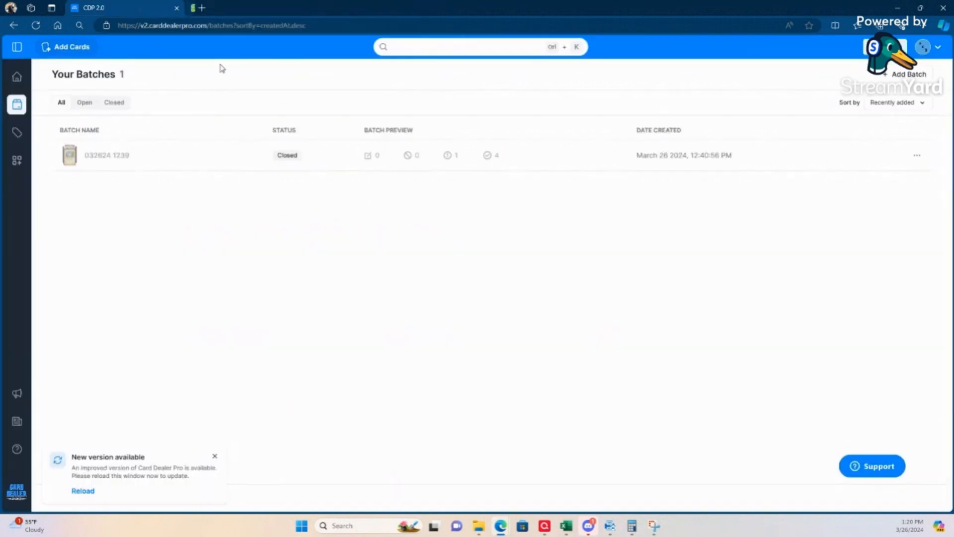
left_click(898, 8)
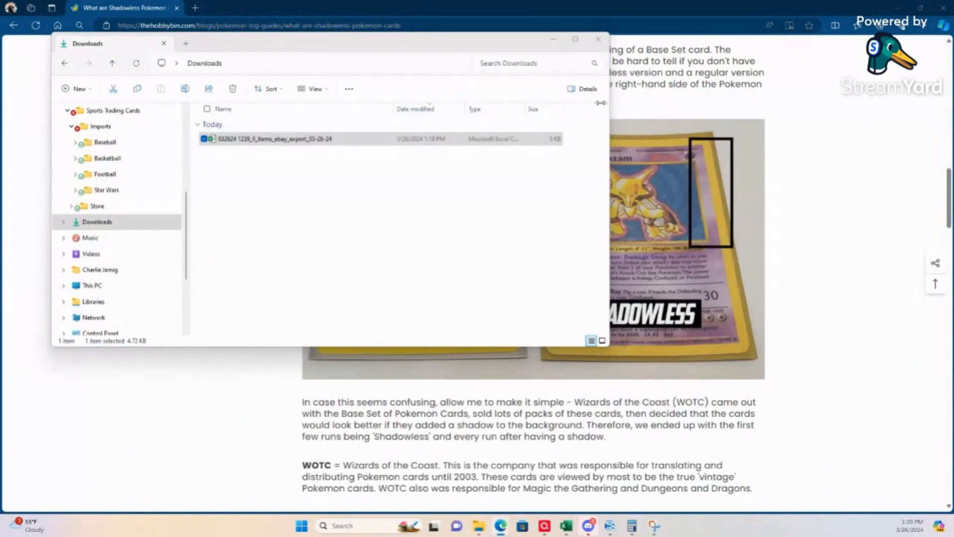
Step: Bring the Hobby Bin article about shadowless Pokémon cards to the front and close it
left_click(612, 5)
scroll(467, 219, "up", 8)
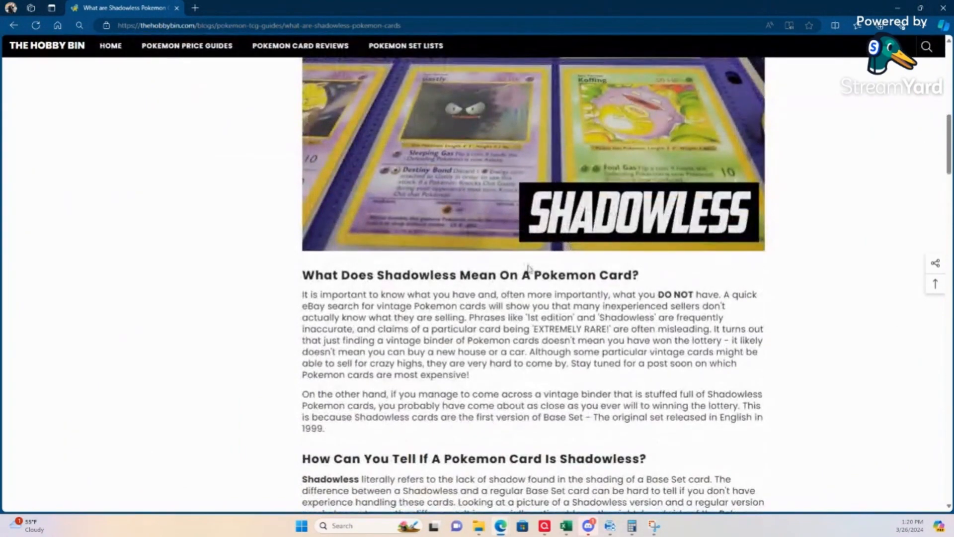
scroll(529, 268, "down", 3)
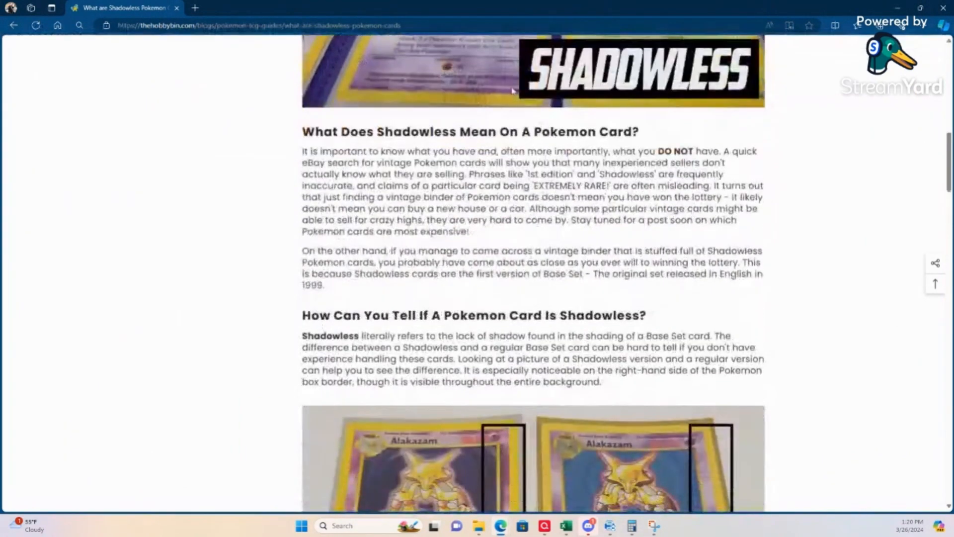
left_click(942, 10)
Step: Delete all eight scanned card images, fronts and backs, from PaperStream Capture
left_click(789, 222)
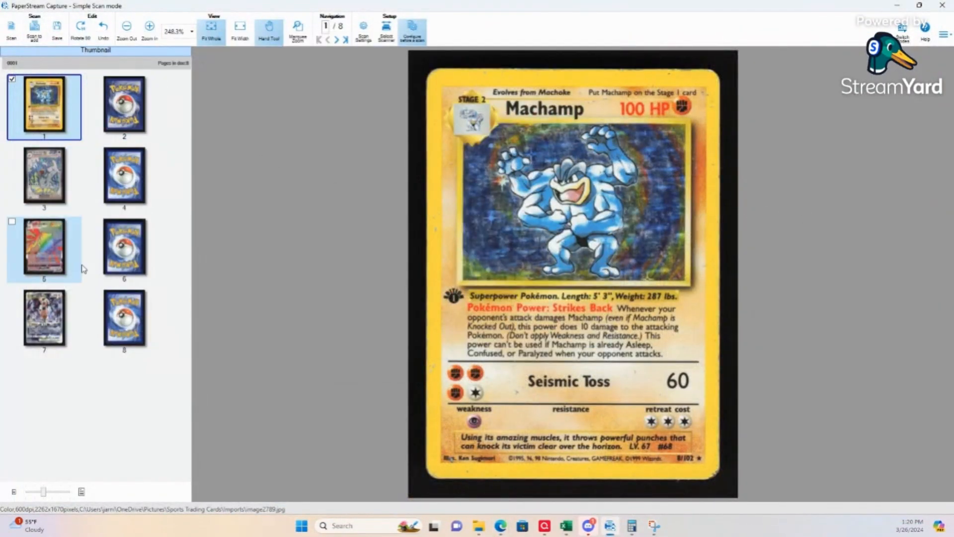
left_click(127, 334, "shift")
key("Delete")
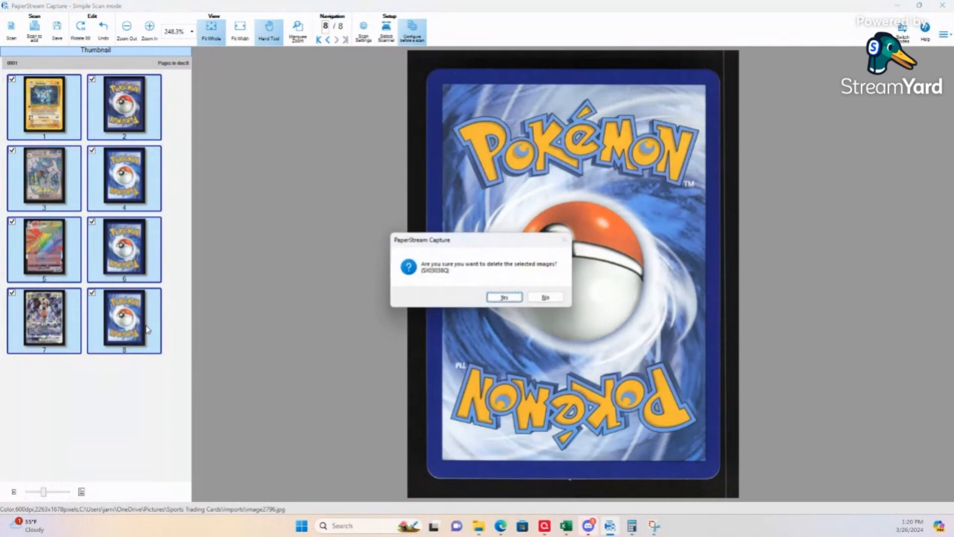
left_click(517, 301)
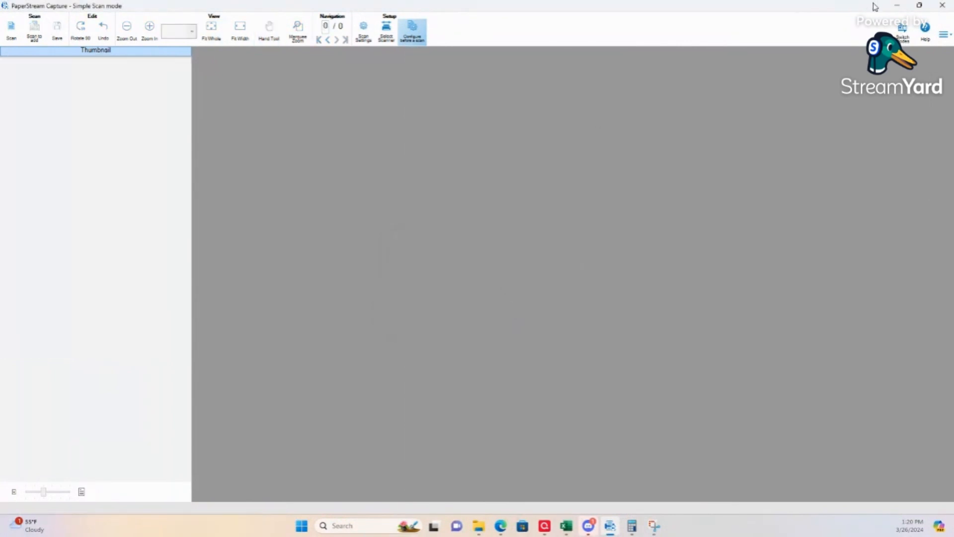
Step: Switch to the eBay Seller Hub window and bring it into full view
mouse_move(502, 529)
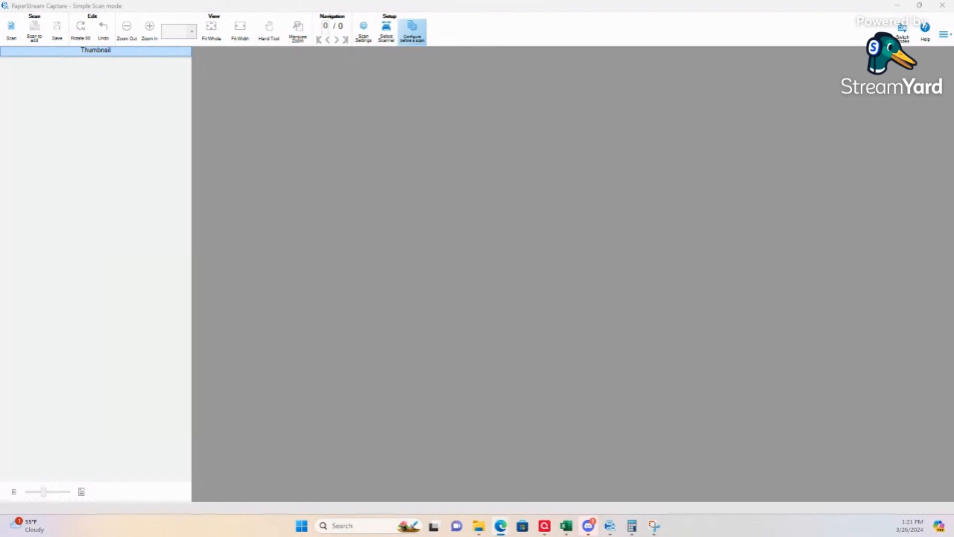
left_click_drag(0, 191, 518, 27)
left_click(692, 22)
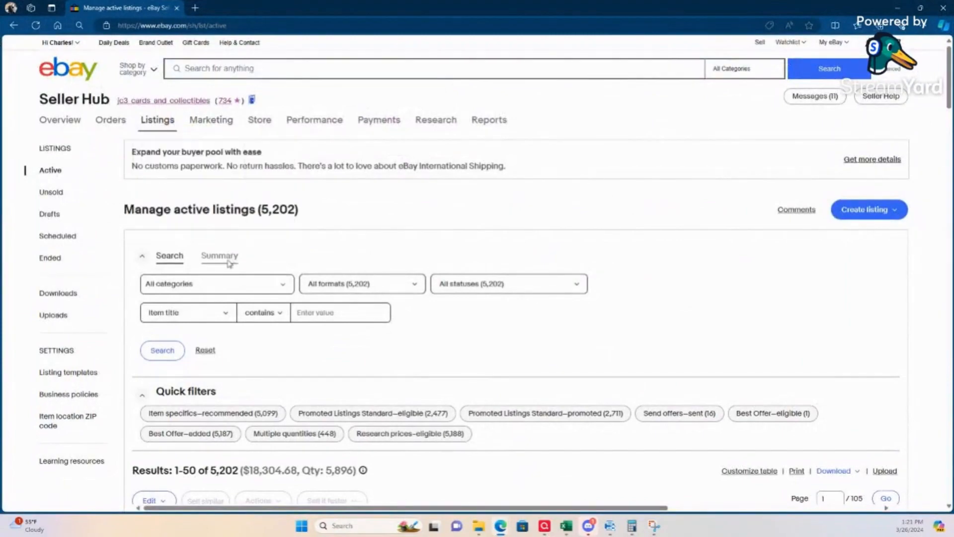
Step: Select the Gyarados ex, Regieleki VMAX, Zeraora VSTAR and Machamp listings and open them together for bulk revision
scroll(181, 291, "down", 4)
scroll(149, 308, "down", 3)
left_click(141, 209)
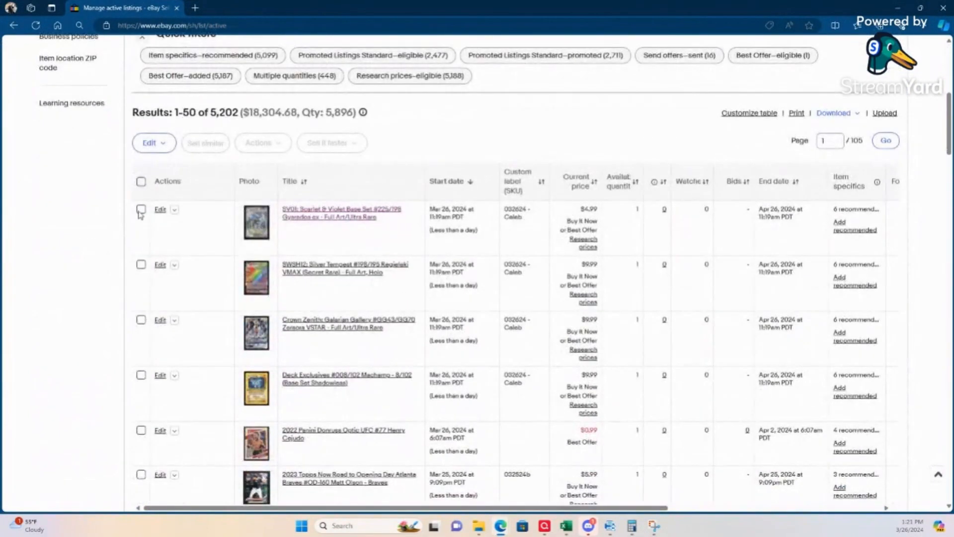
left_click(142, 265)
left_click(141, 320)
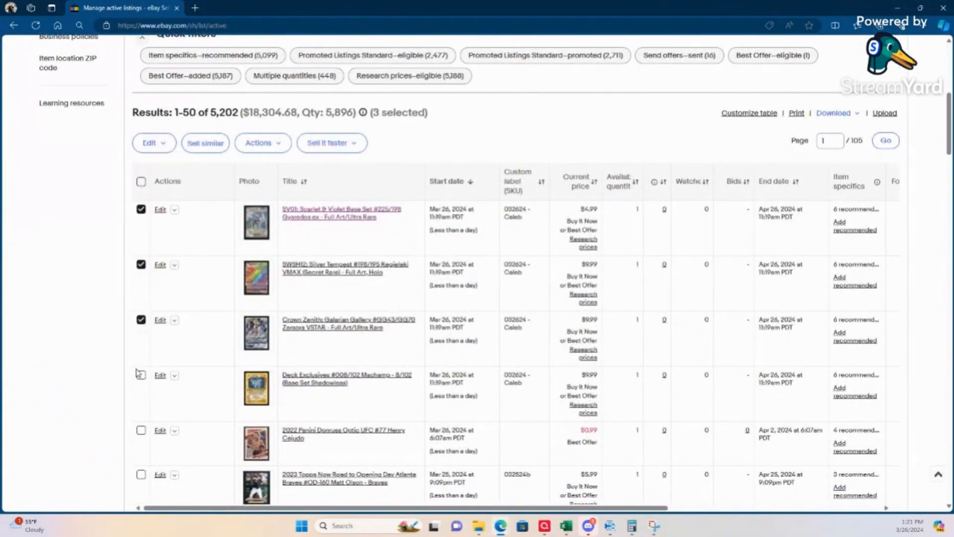
left_click(141, 375)
left_click(171, 148)
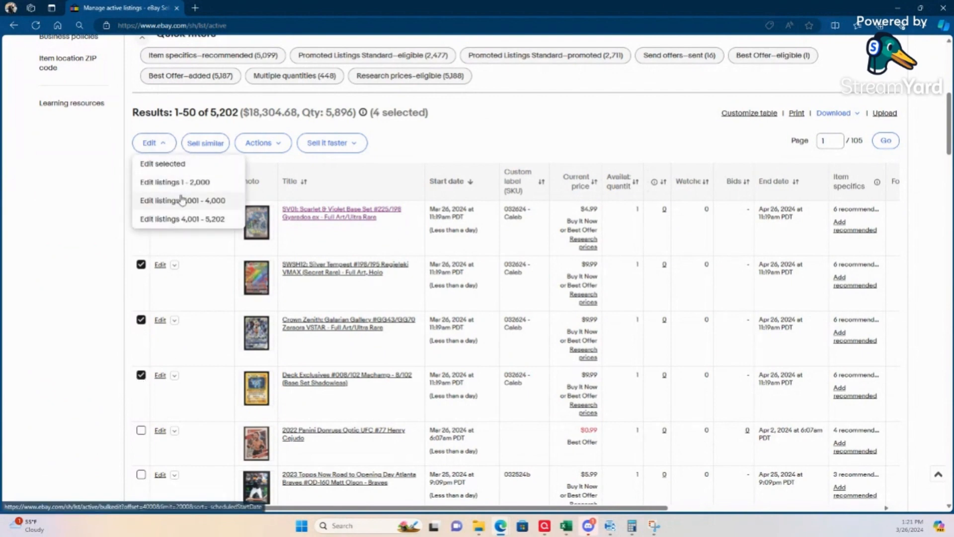
left_click(182, 165)
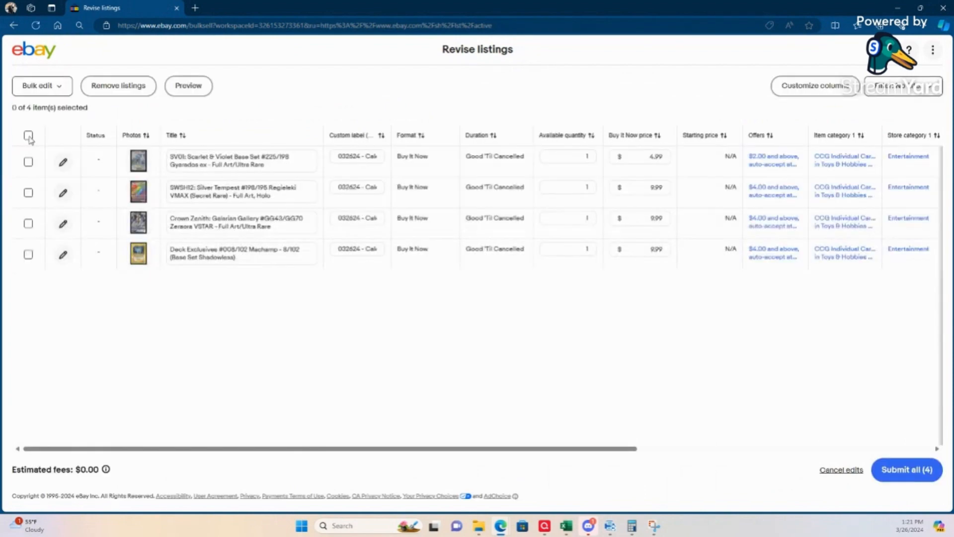
Step: Select all four listings and set their package weight to 1 oz in the bulk package details
left_click(28, 135)
left_click(64, 93)
scroll(49, 199, "down", 1)
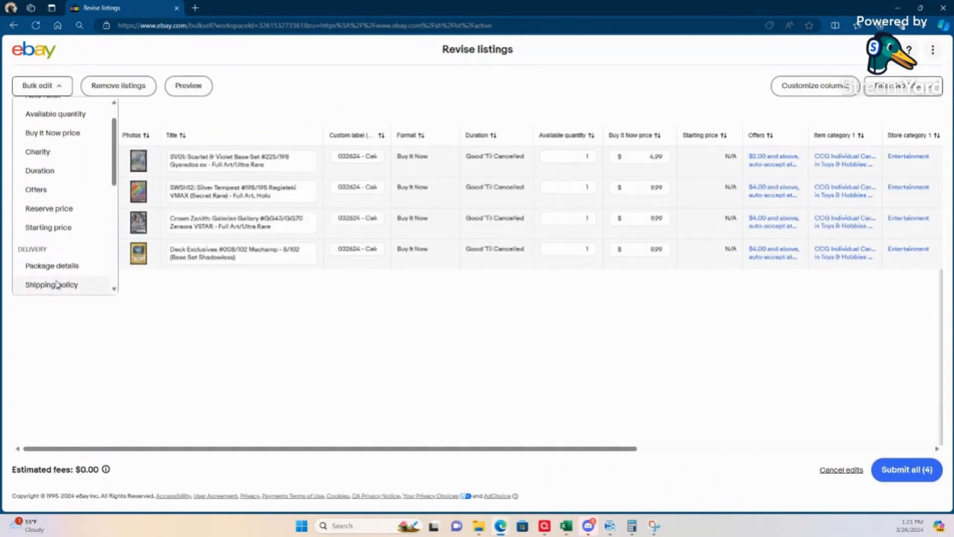
left_click(63, 263)
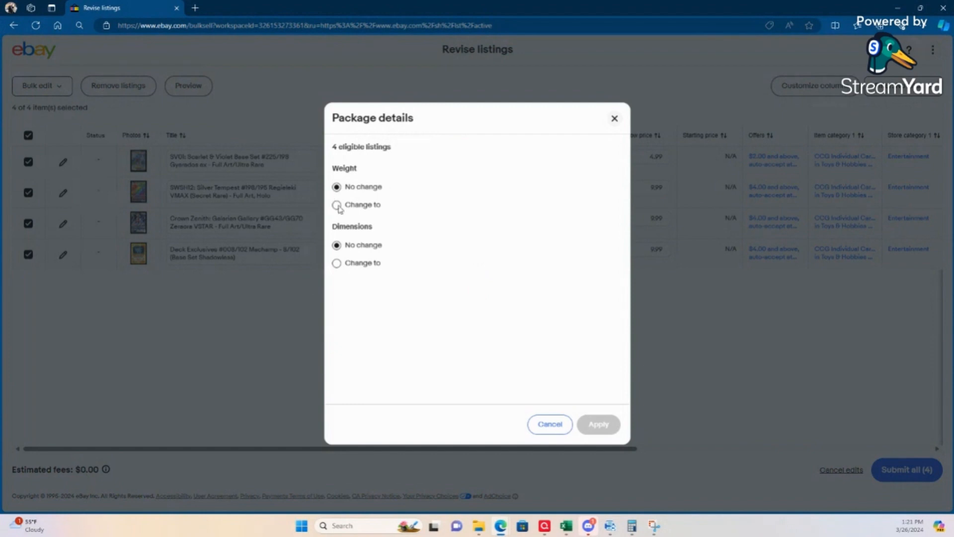
left_click(337, 205)
left_click(501, 226)
type("1")
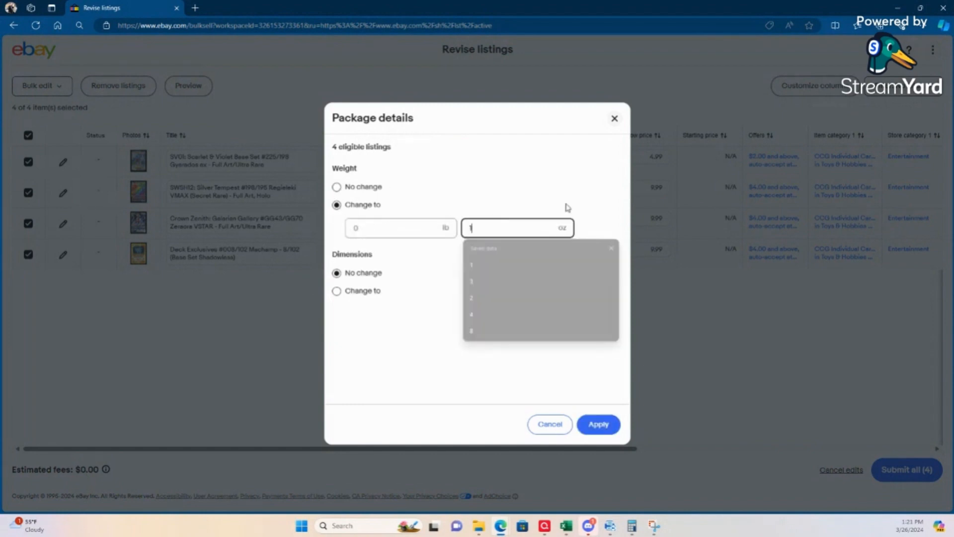
key("Tab")
Step: Set the package dimensions to 7 × 4 × 1 in and apply the package details to all four listings
left_click(347, 292)
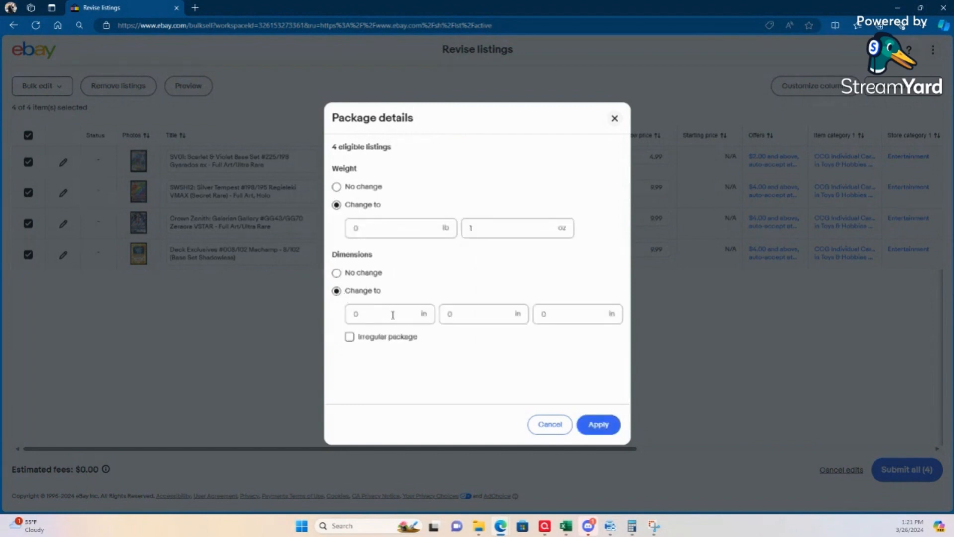
left_click(395, 313)
type("7")
key("Tab")
type("4")
key("Tab")
type("1")
key("Tab")
left_click(611, 426)
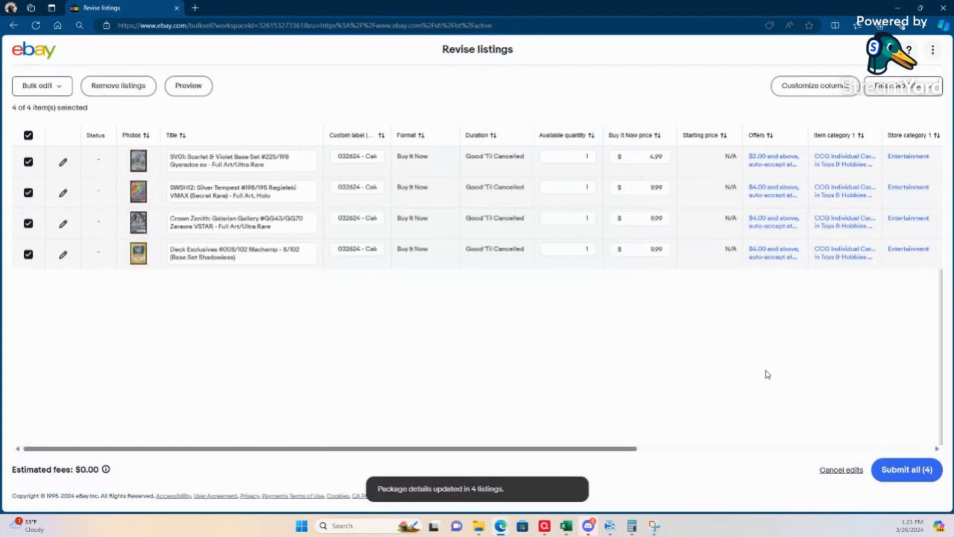
Step: Submit the four revised listings, accept the fee review and return to the active listings
left_click(911, 472)
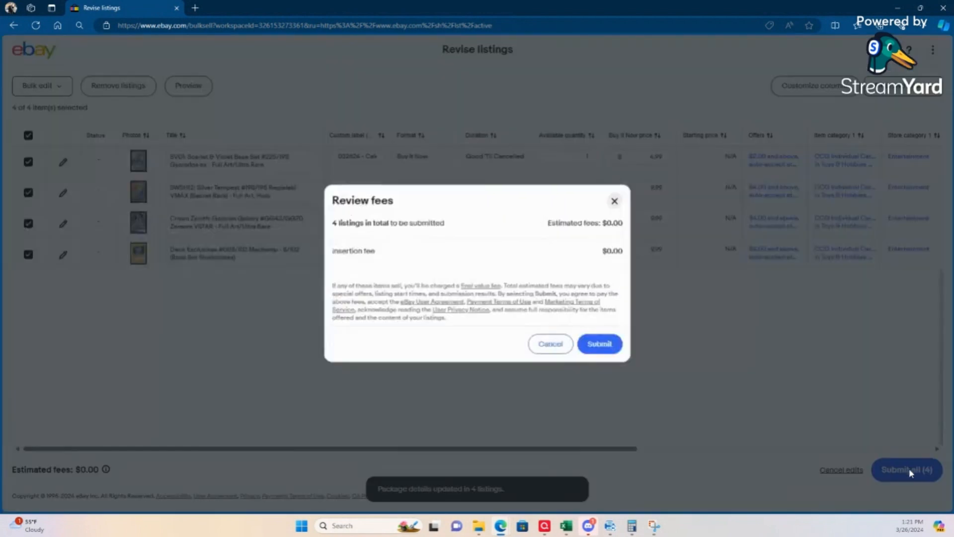
left_click(608, 348)
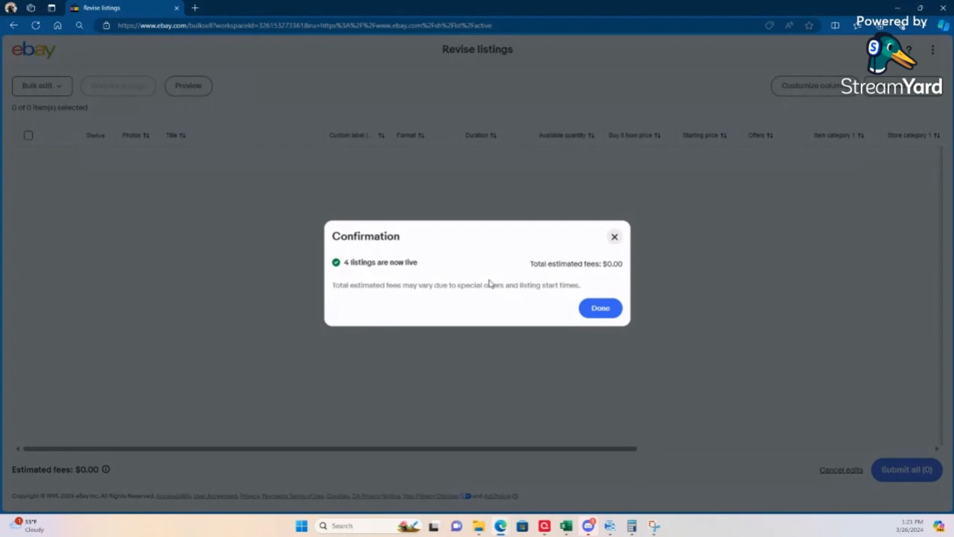
left_click(600, 309)
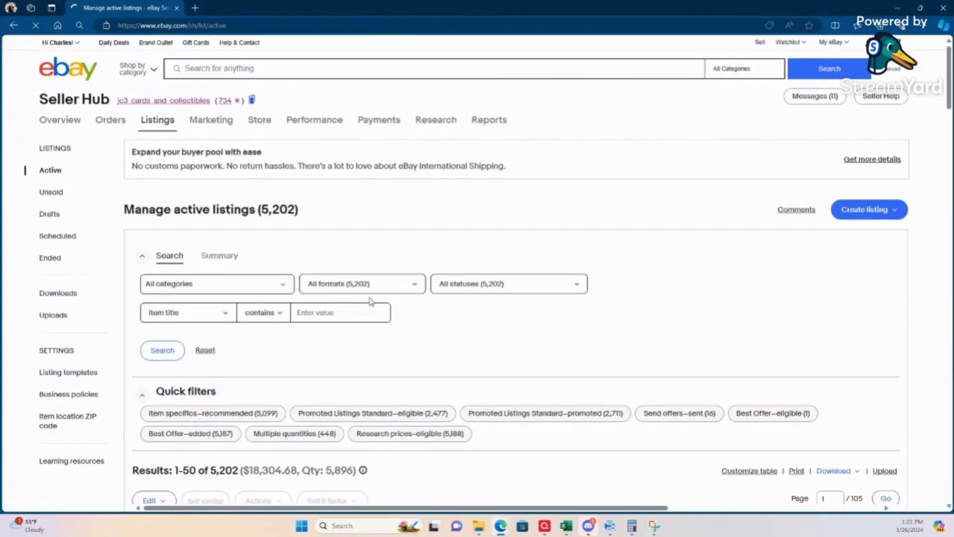
scroll(367, 298, "down", 6)
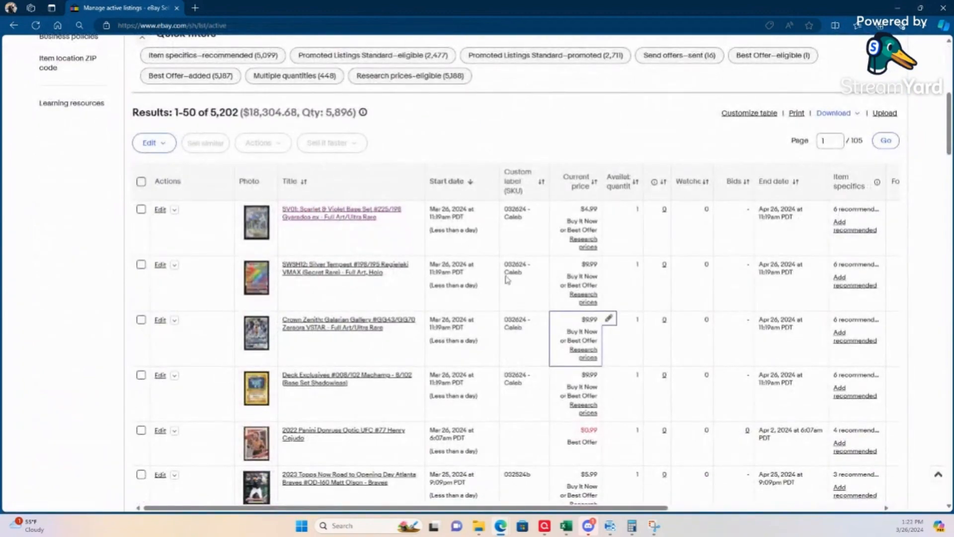